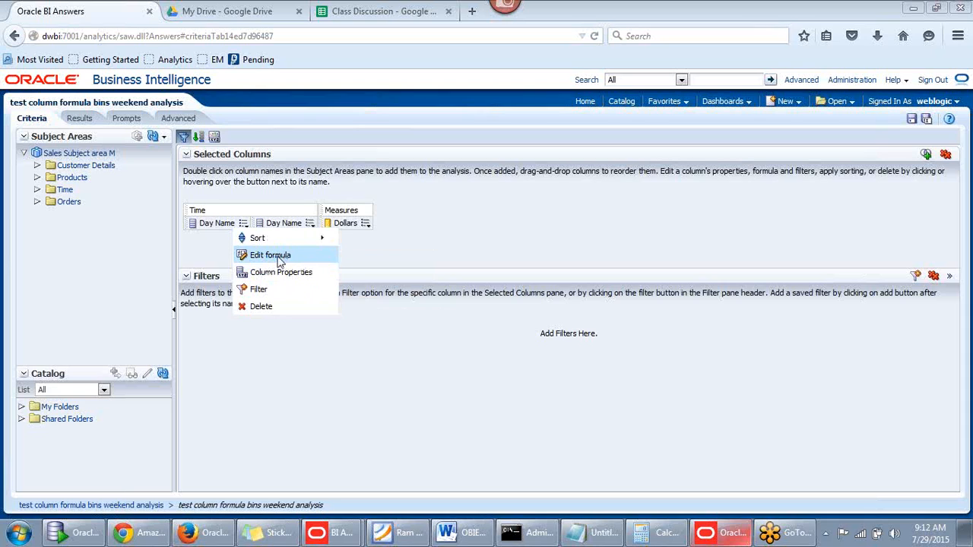
Remove every column from Selected Columns, leaving the analysis criteria empty
click(243, 224)
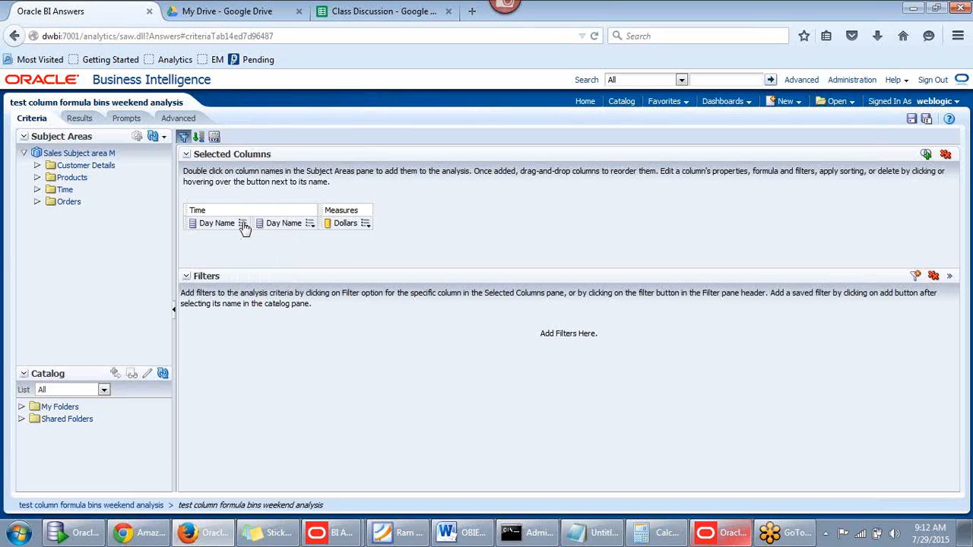
mouse_move(243, 223)
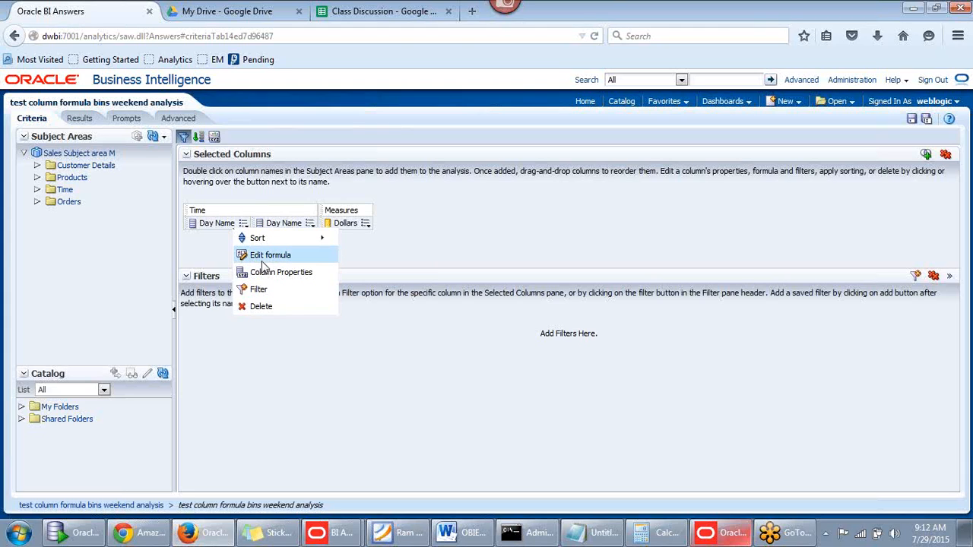
click(264, 260)
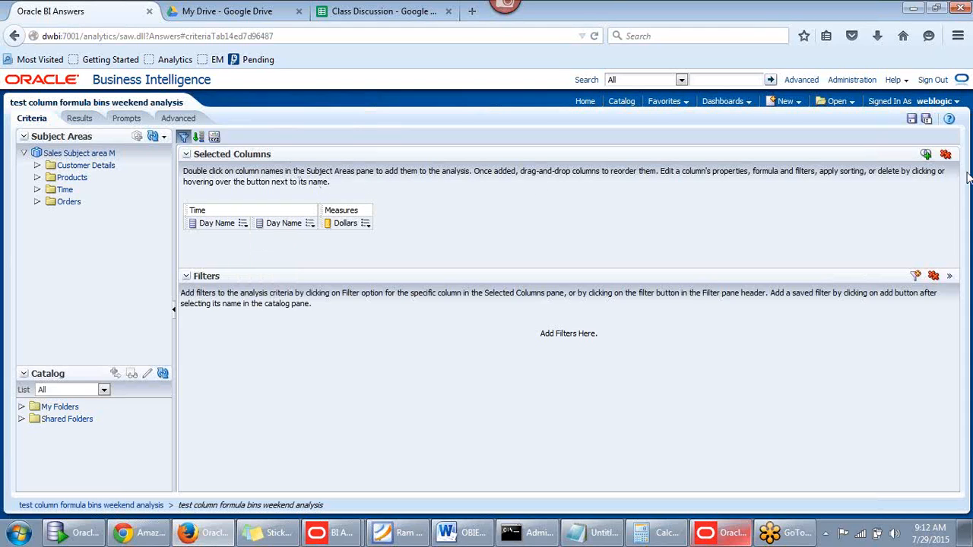
click(946, 154)
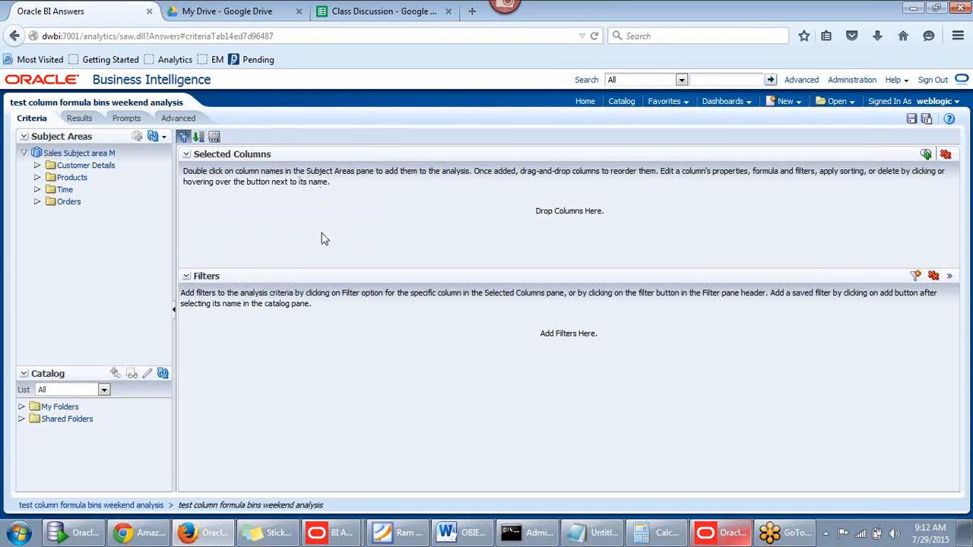
Add the Year column from the Time folder to the criteria
key(alt+Tab)
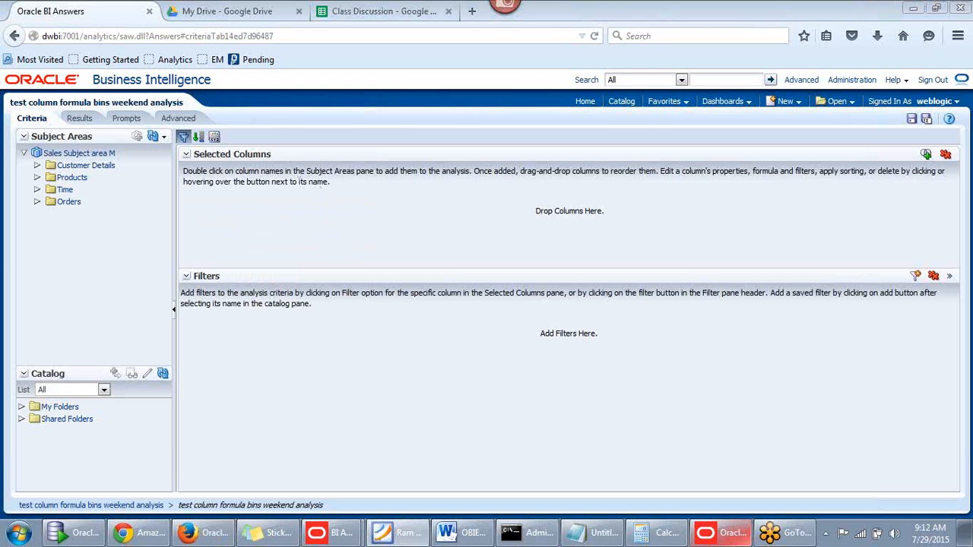
click(37, 189)
scroll(152, 228, down, 5)
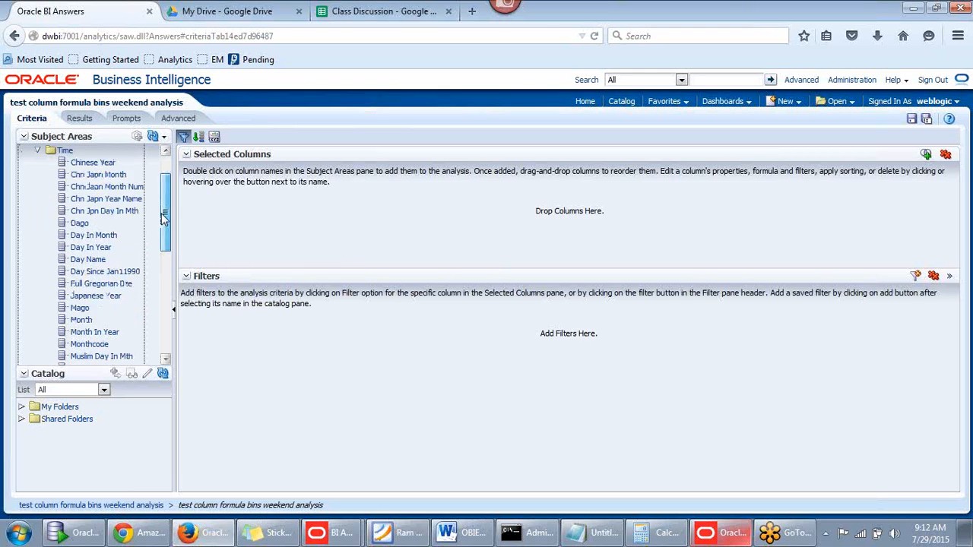
drag(163, 262, 162, 307)
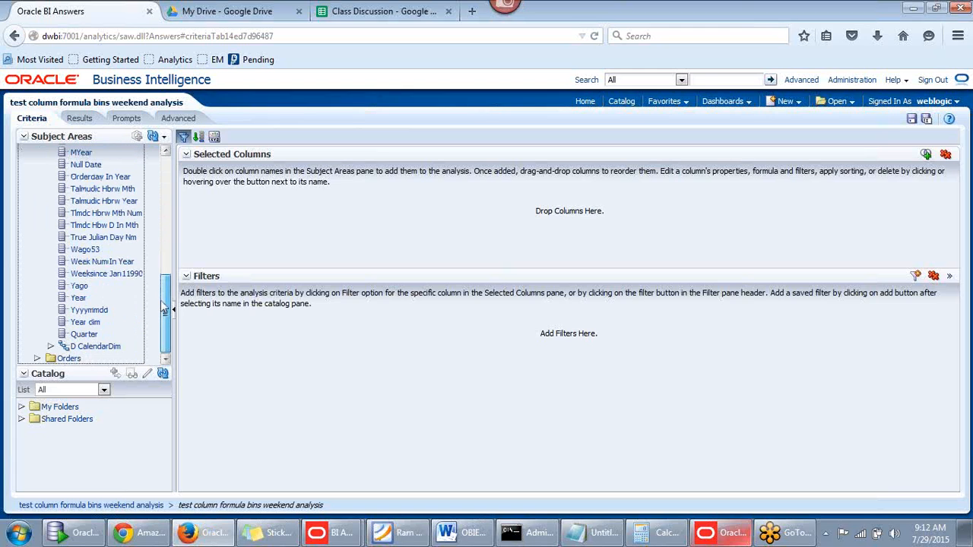
double_click(80, 298)
drag(162, 308, 162, 152)
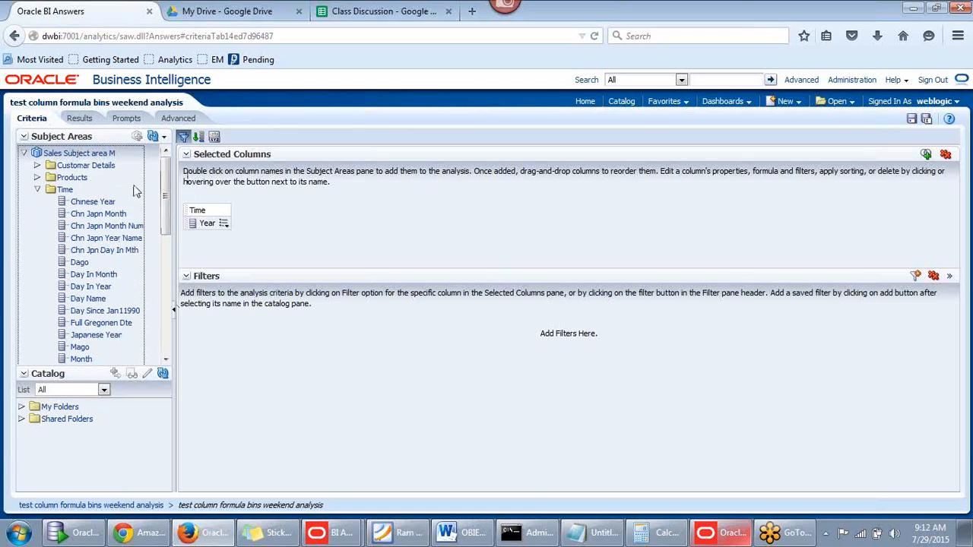
click(38, 190)
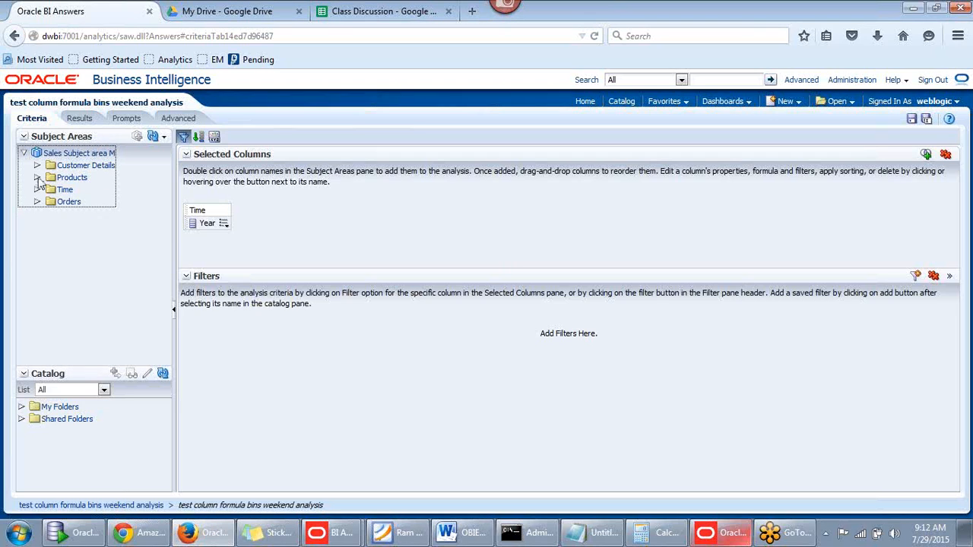
Add Customer Details REGION, Products ITEMTYPE and the Orders Measures Dollars column
click(36, 166)
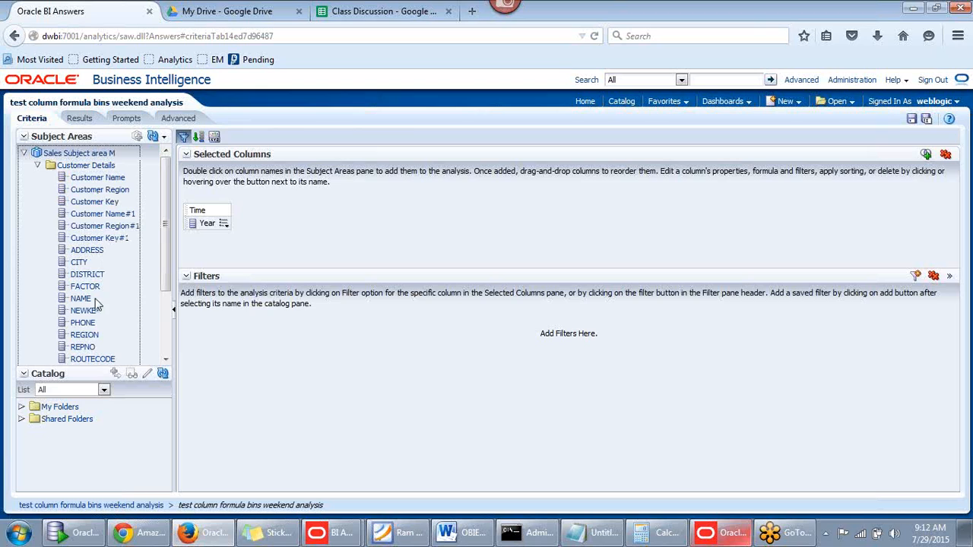
double_click(80, 335)
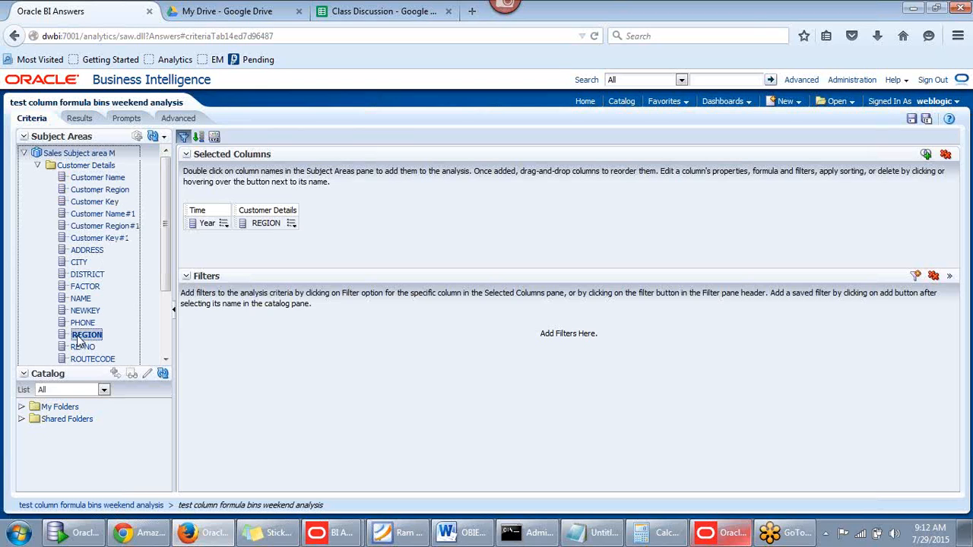
click(36, 166)
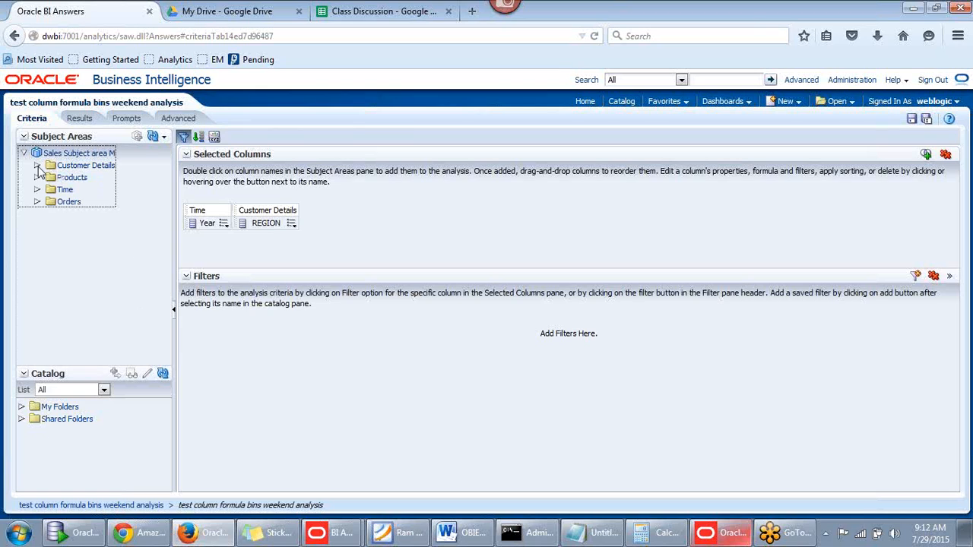
click(36, 177)
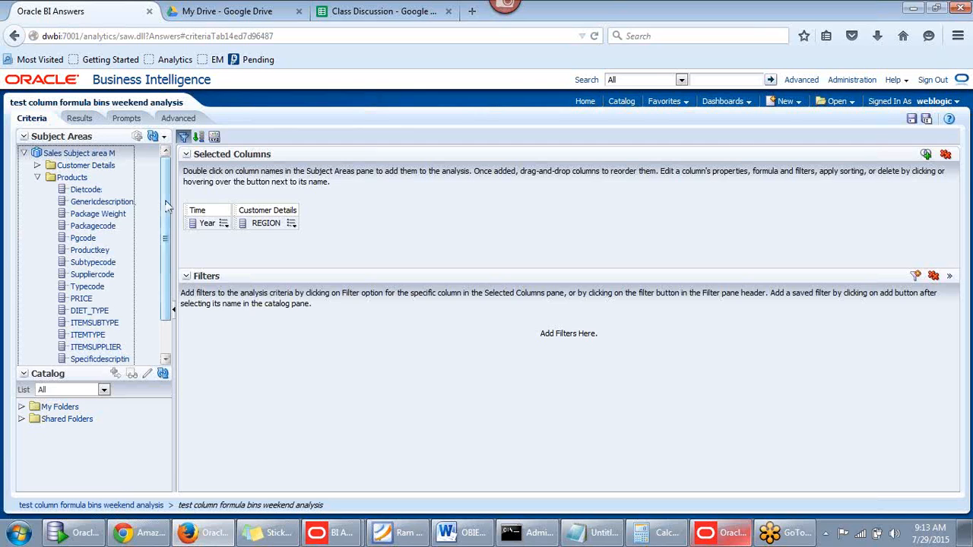
scroll(165, 226, down, 1)
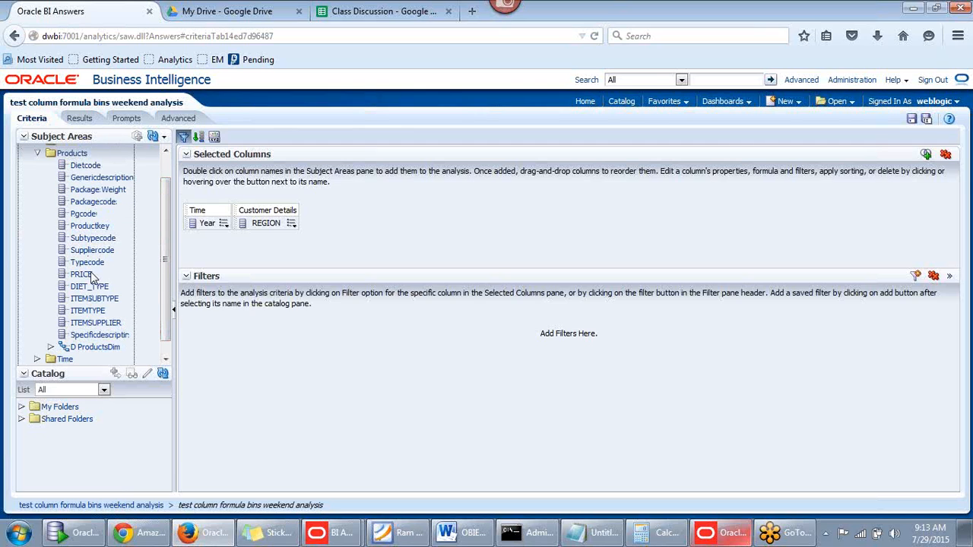
double_click(86, 312)
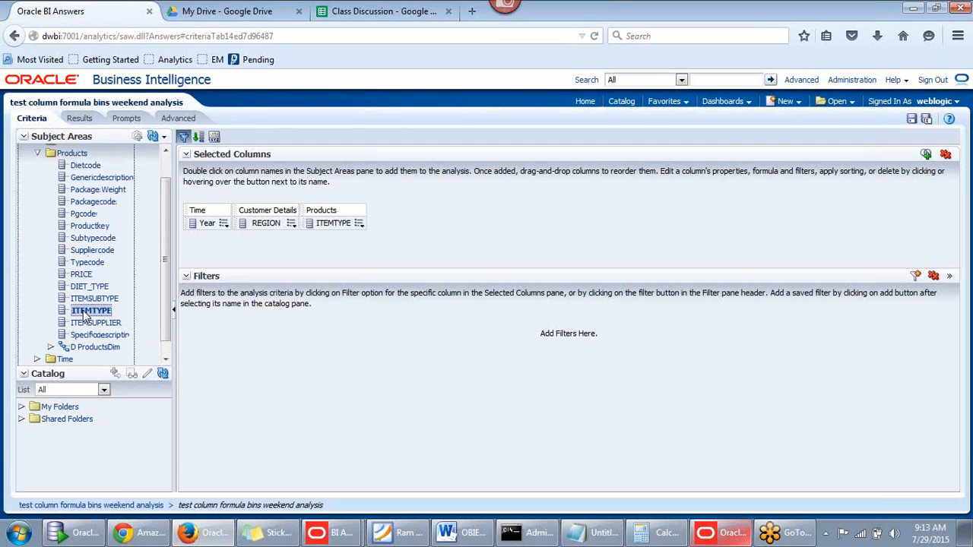
click(37, 153)
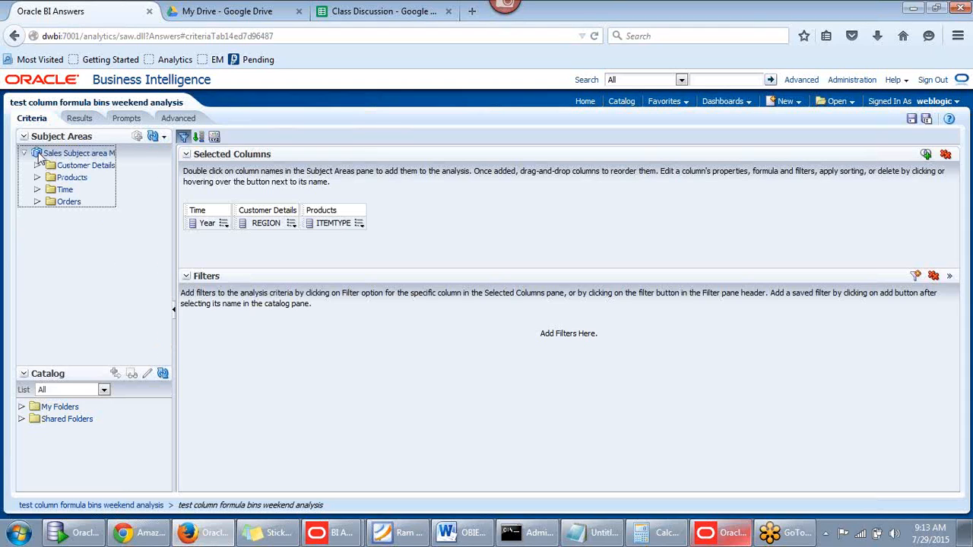
click(38, 201)
click(51, 214)
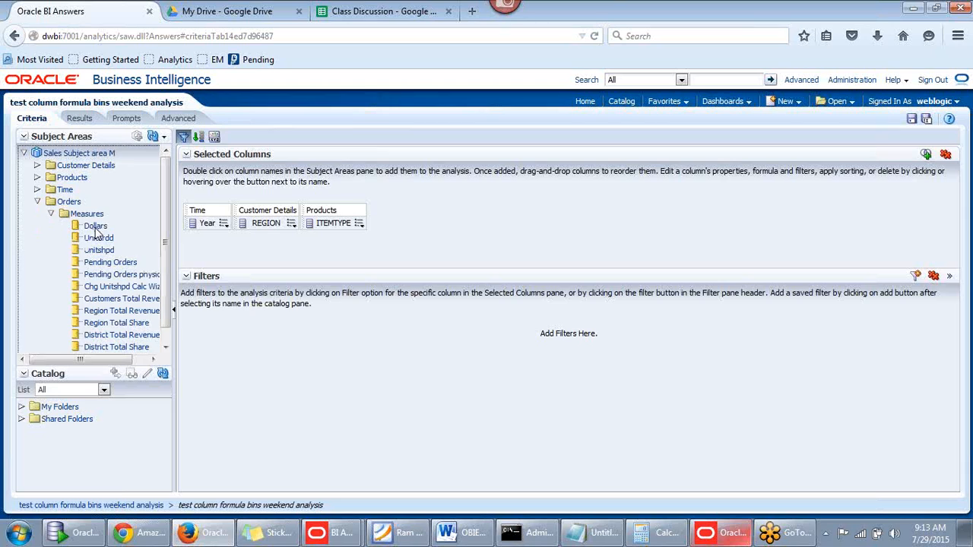
double_click(96, 227)
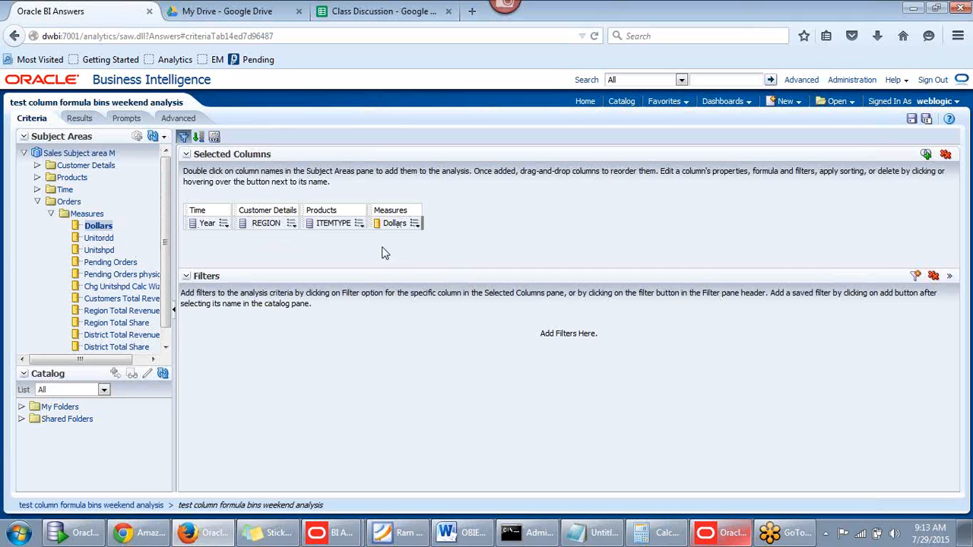
Drop a second Dollars measure into Selected Columns beside the existing Dollars column
drag(430, 223, 449, 224)
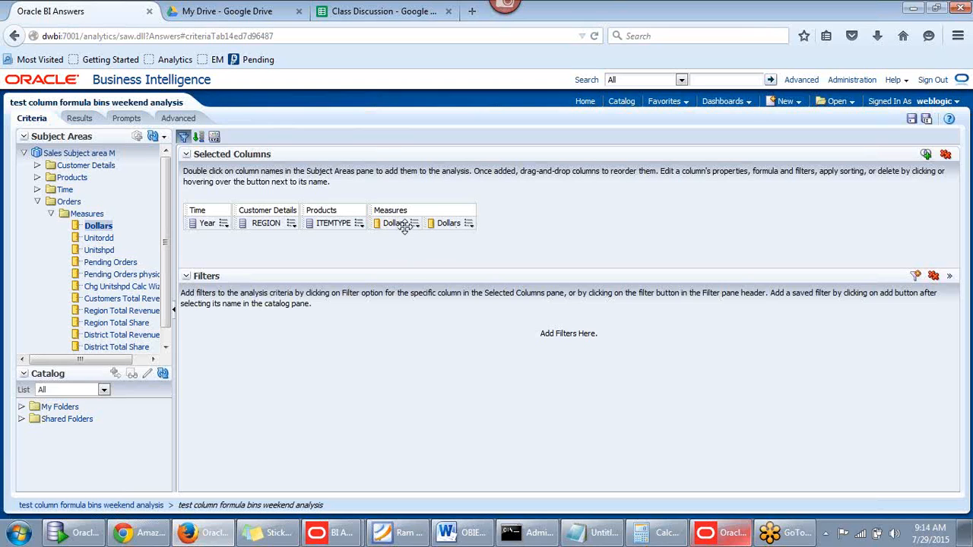
Give the second Dollars column the custom heading 'Tax', then open its formula editor
click(470, 226)
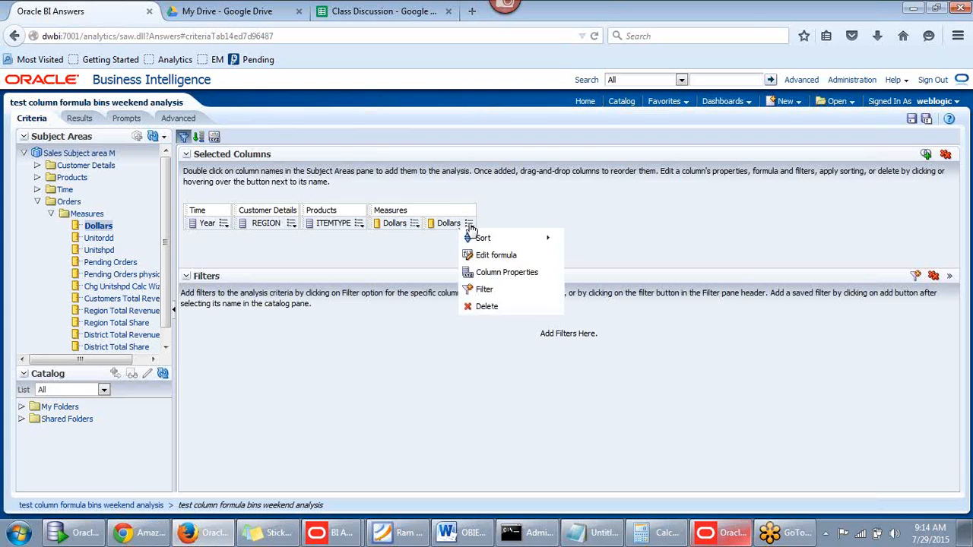
click(519, 195)
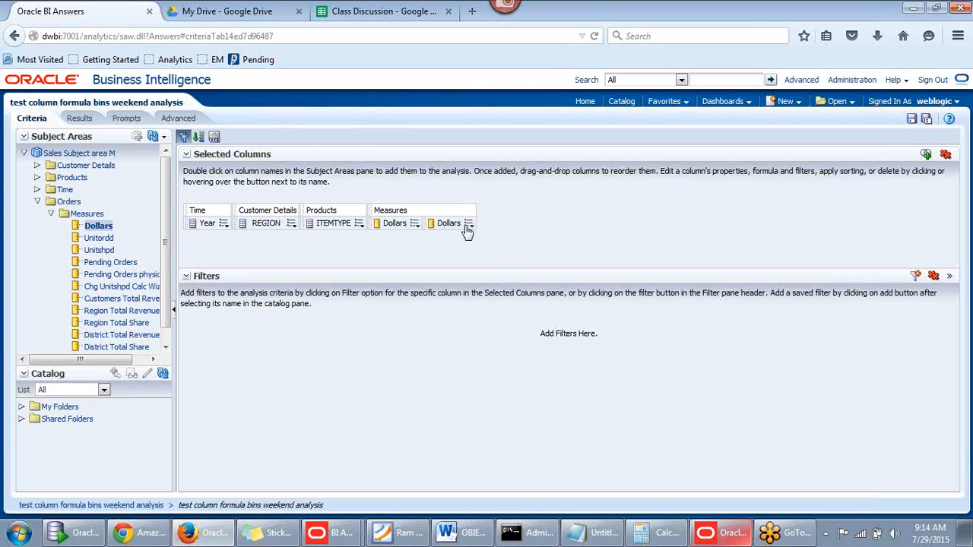
click(469, 227)
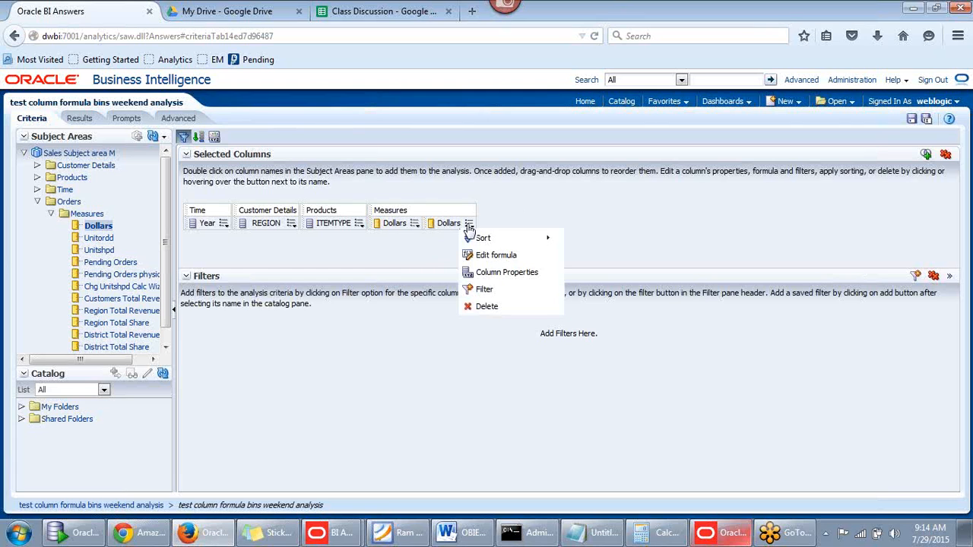
click(486, 274)
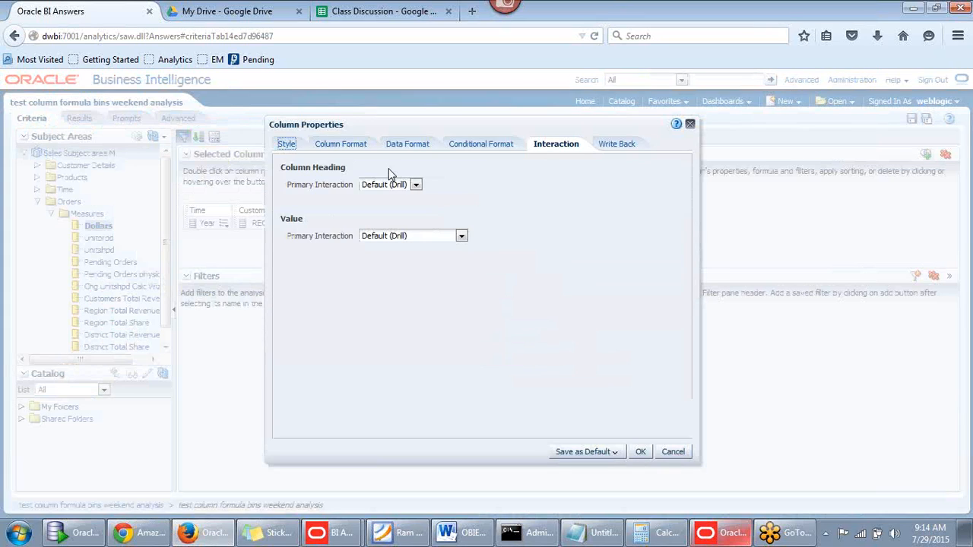
click(339, 148)
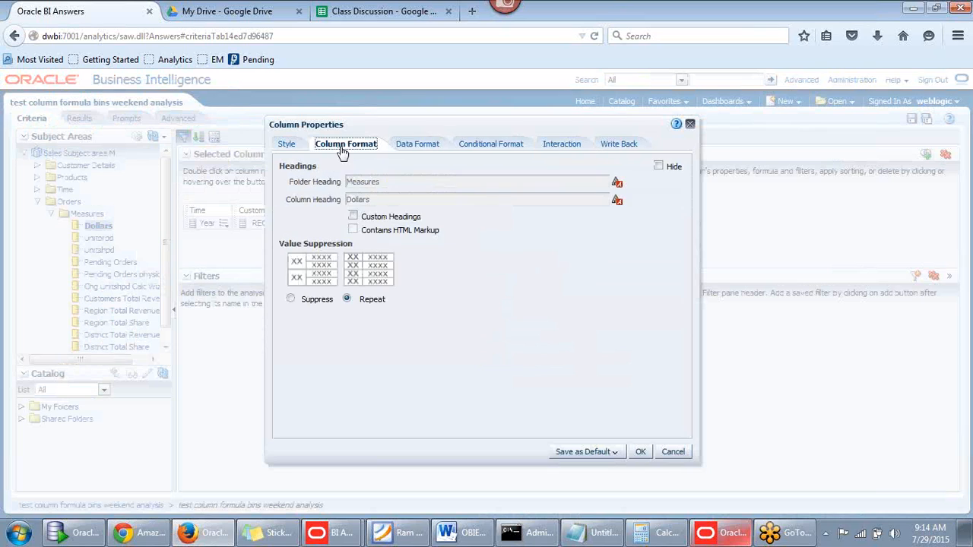
click(353, 216)
drag(394, 199, 292, 195)
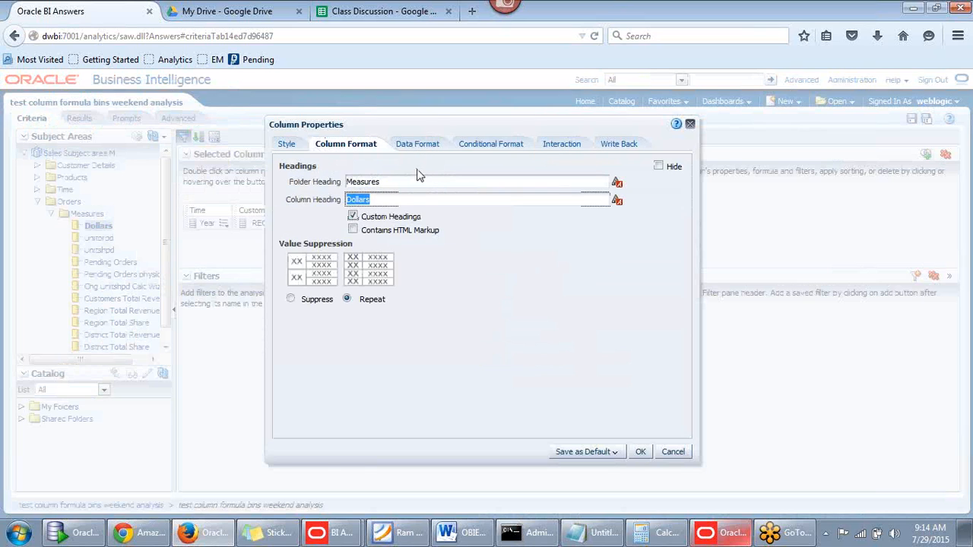
drag(436, 125, 534, 124)
text(Tax)
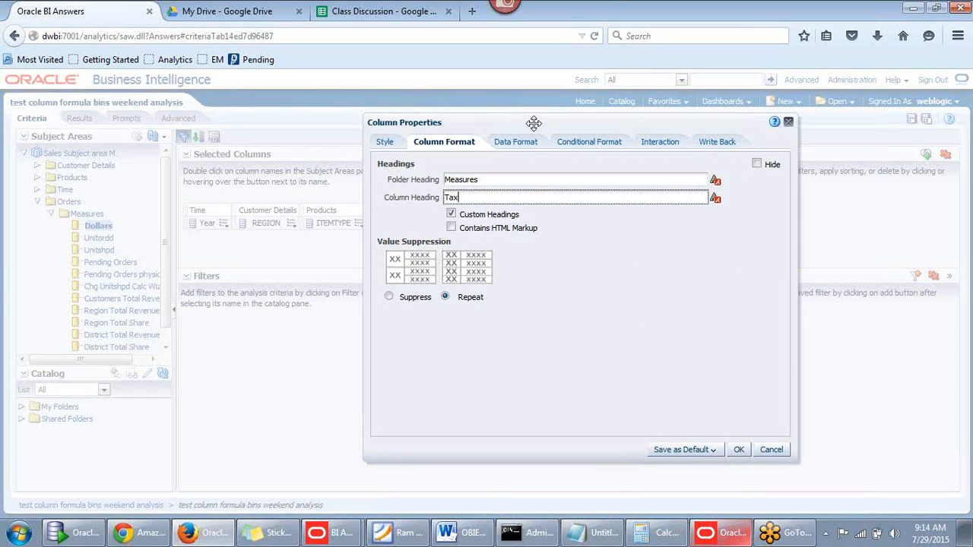
click(737, 450)
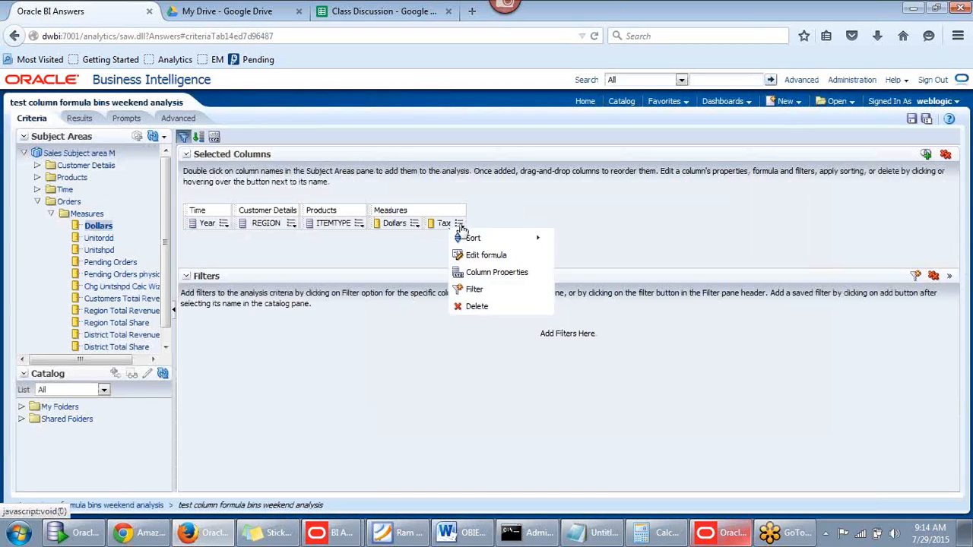
mouse_move(459, 223)
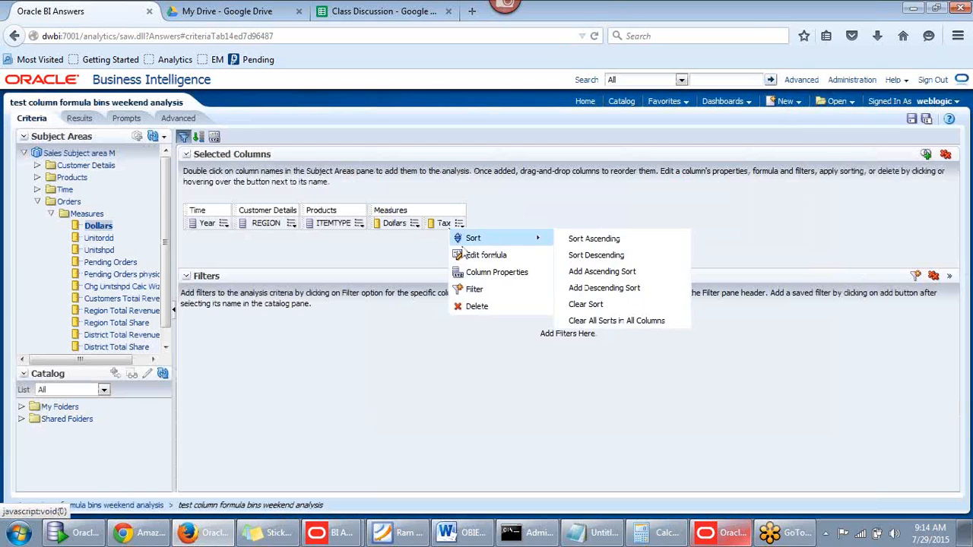
click(471, 257)
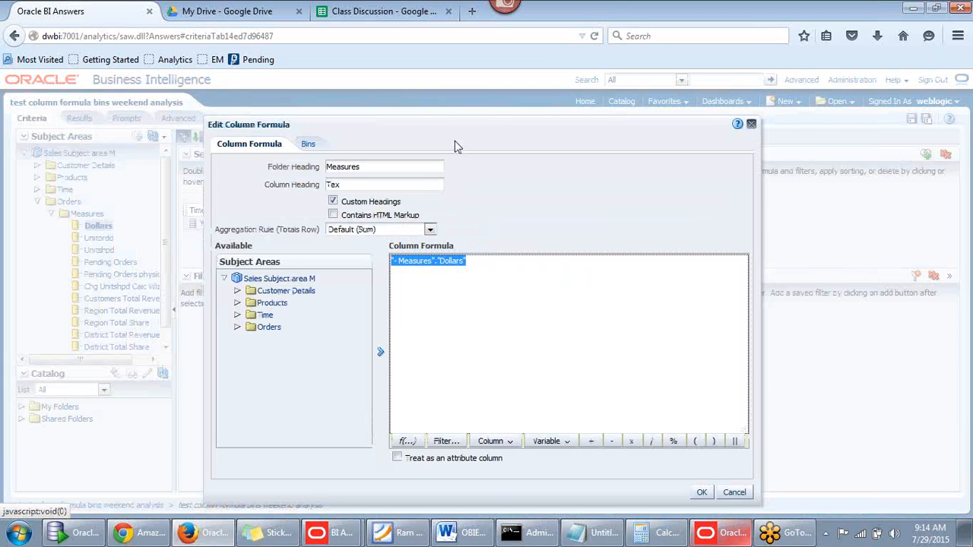
Leave the Tax column's headings and formula unchanged and switch to the Class Discussion spreadsheet
drag(457, 146, 498, 120)
click(395, 165)
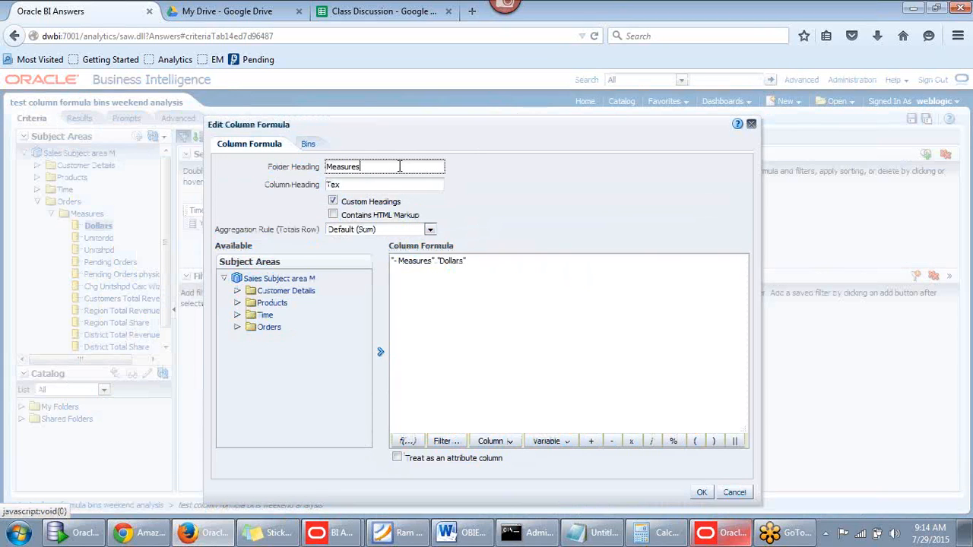
drag(428, 135, 459, 109)
click(399, 166)
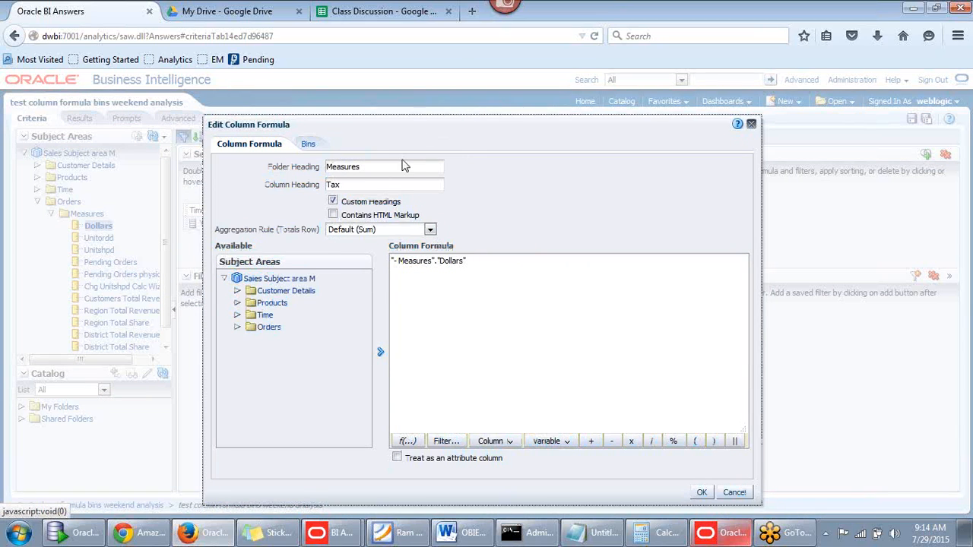
click(376, 184)
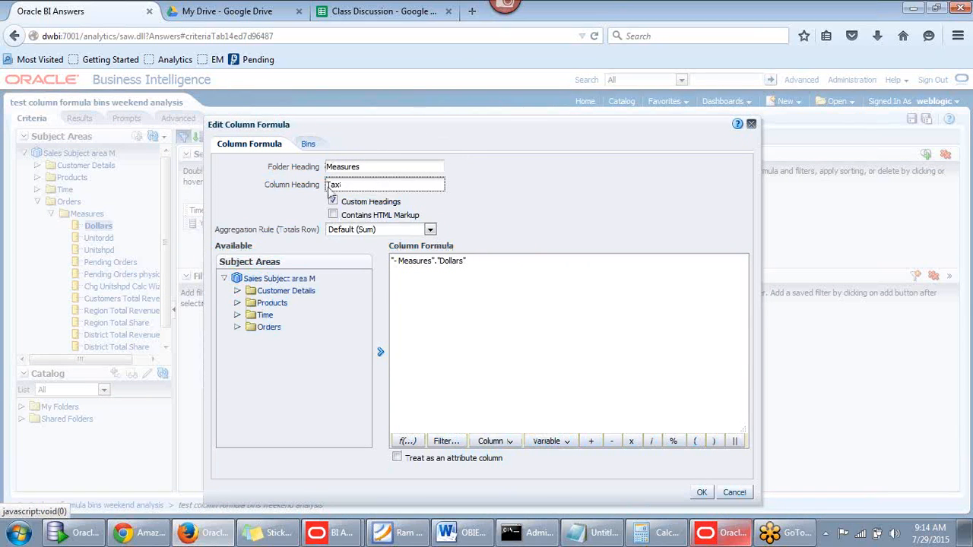
click(487, 140)
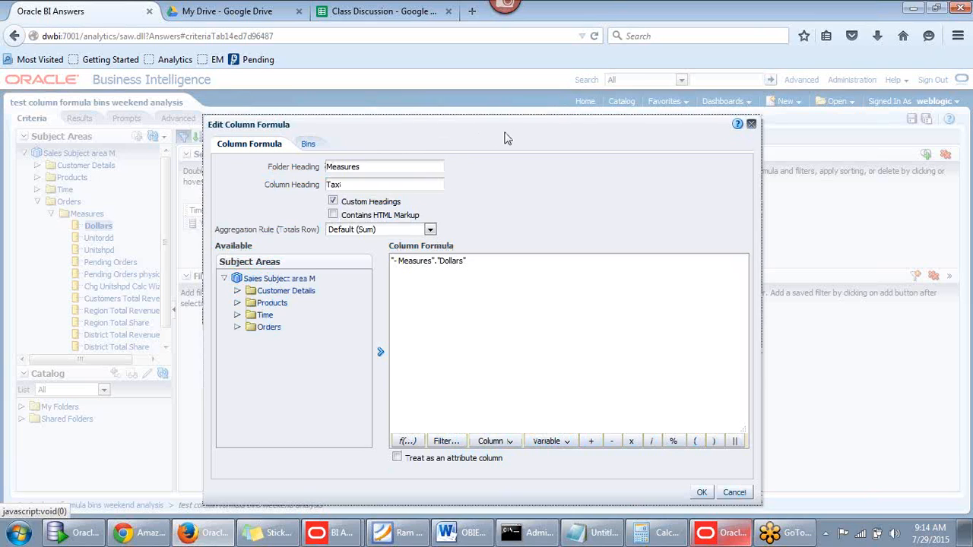
click(506, 271)
click(502, 271)
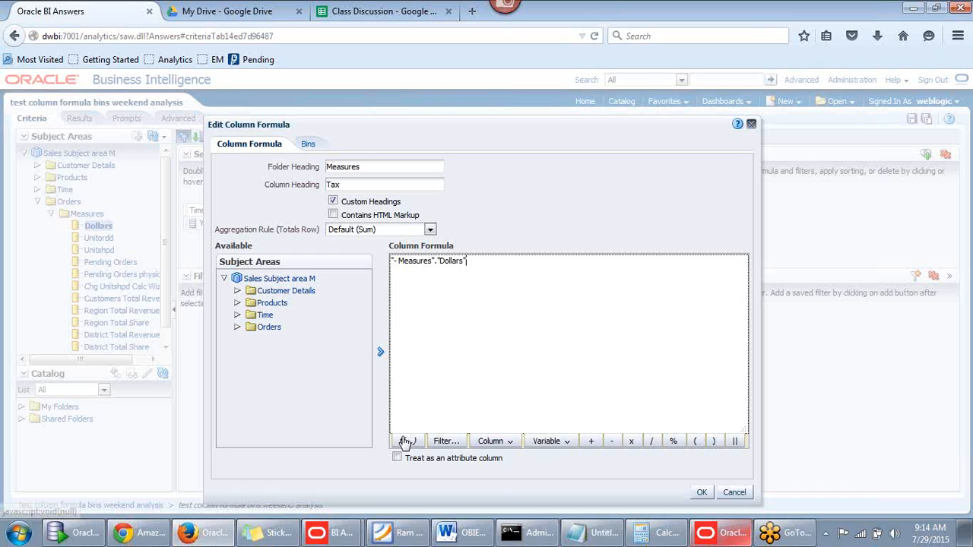
click(353, 15)
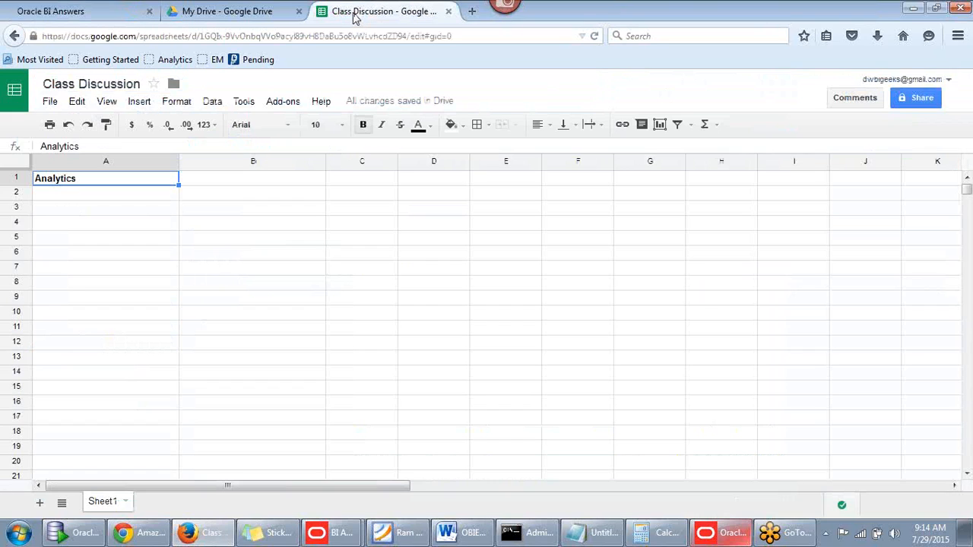
Enter the first bin in row 5: '<' in A5, 1000000 in B5, 0.1 in C5
drag(219, 234, 219, 229)
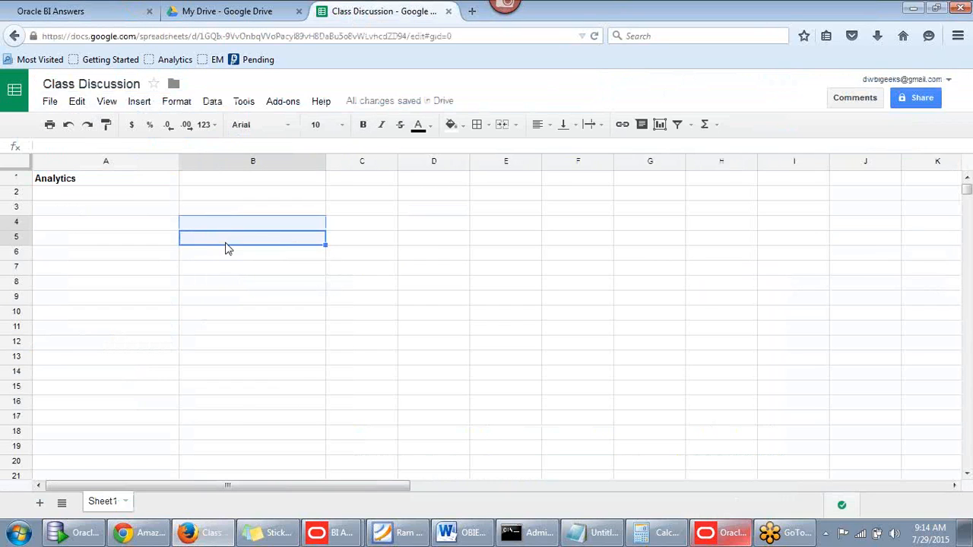
click(225, 242)
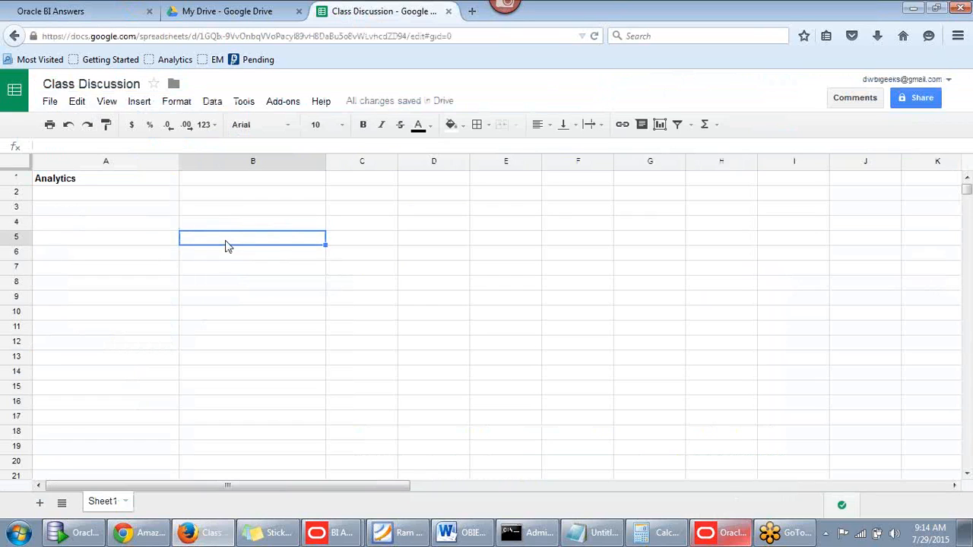
click(139, 240)
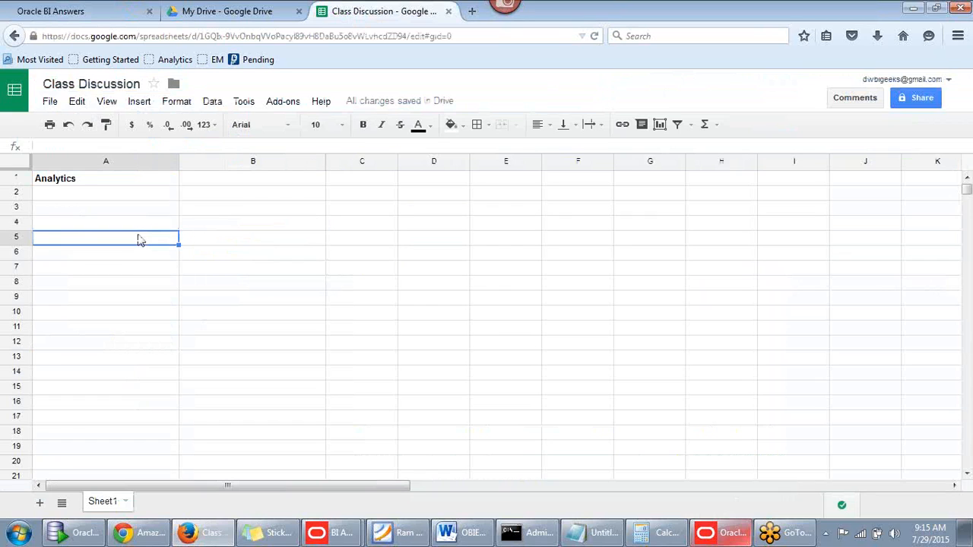
text(>)
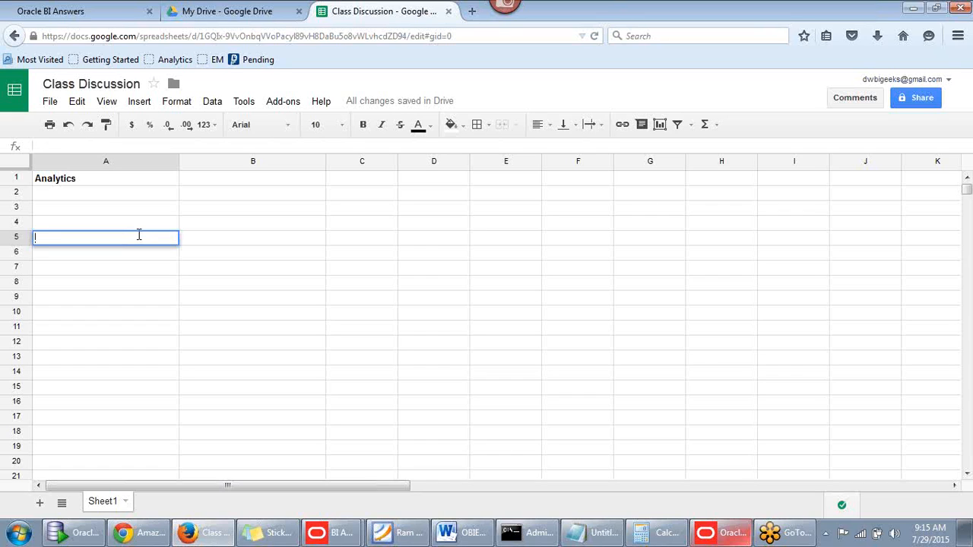
click(216, 246)
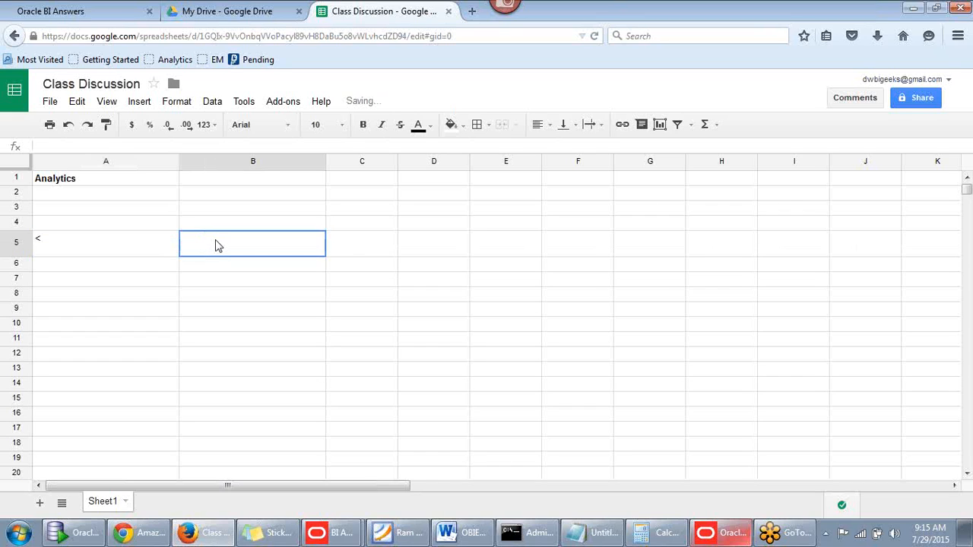
key(ctrl+Right)
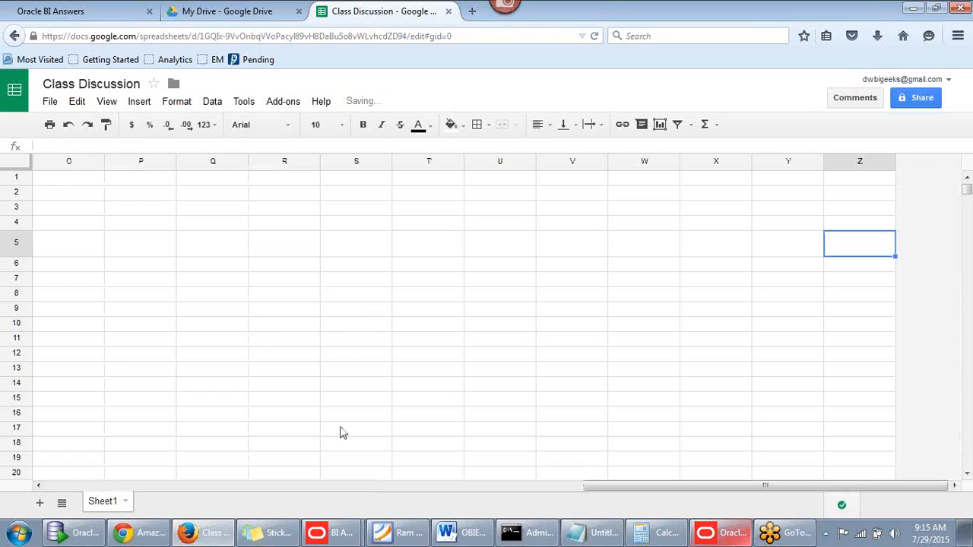
drag(599, 486, 64, 492)
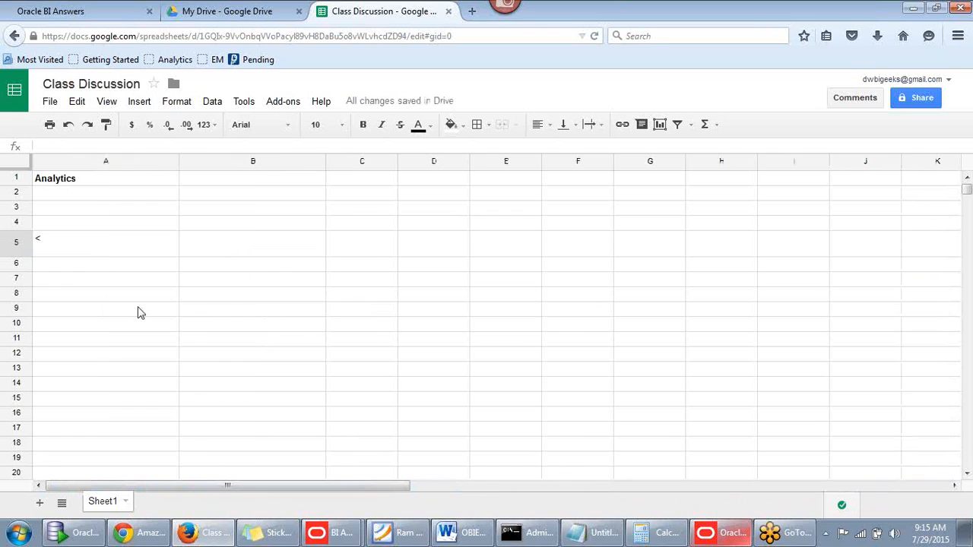
click(206, 240)
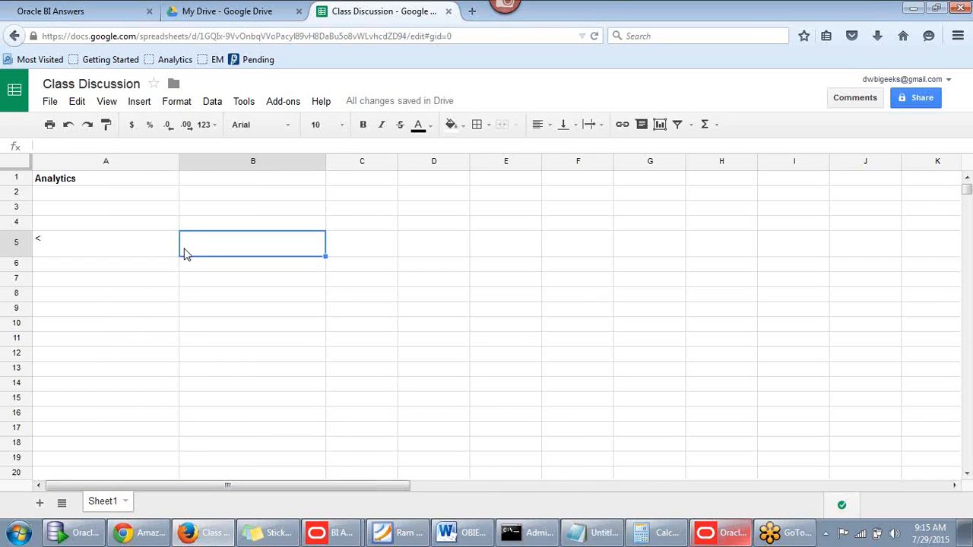
text(100)
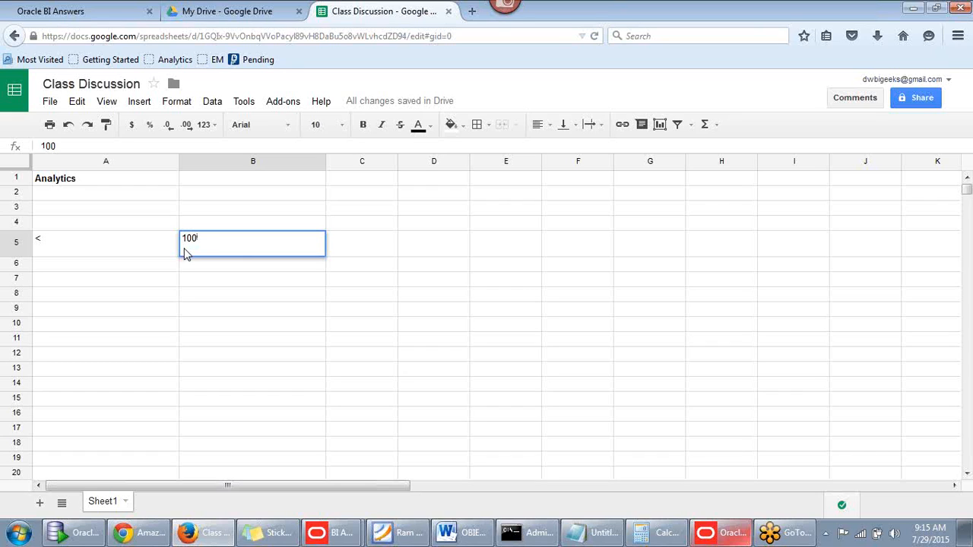
text(0000)
click(366, 244)
text(0.1)
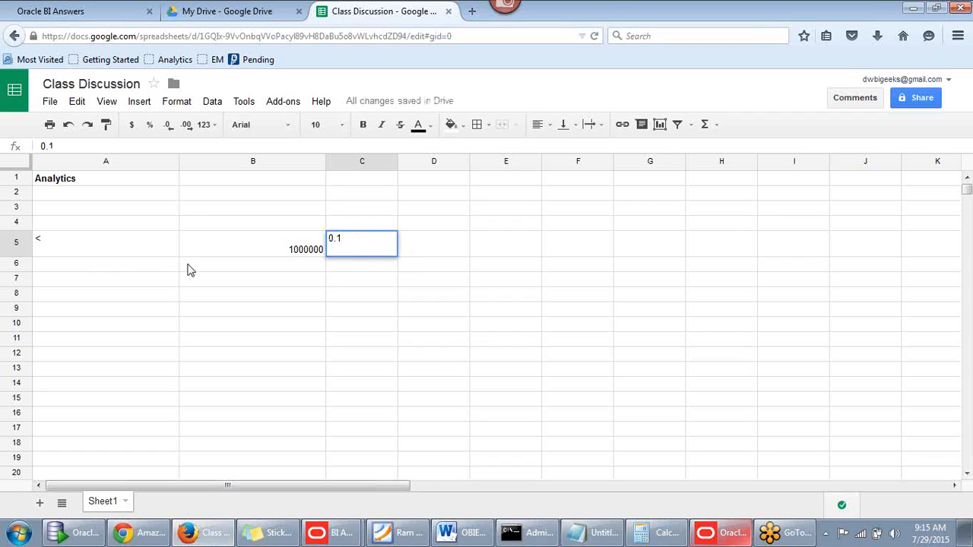
click(140, 268)
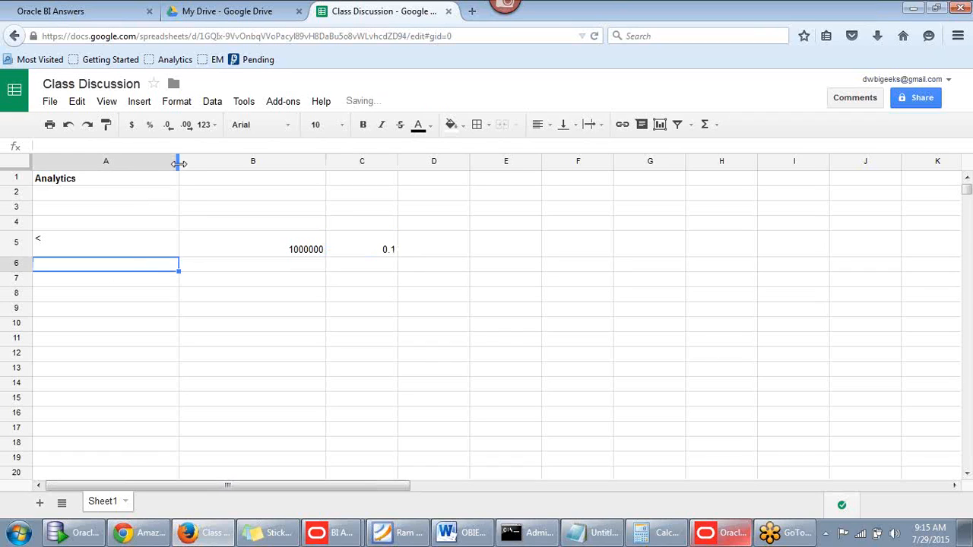
Narrow column A and centre-align its contents
drag(179, 161, 125, 161)
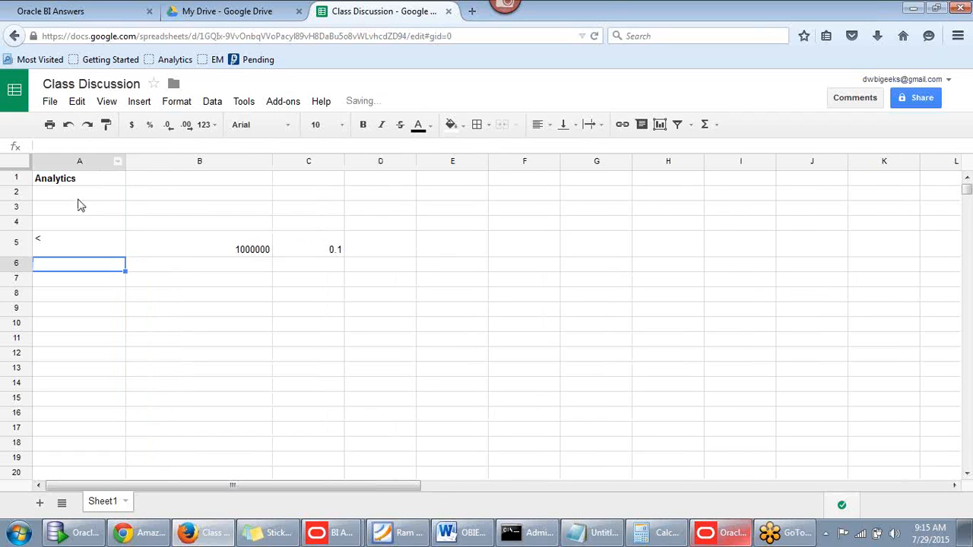
click(79, 161)
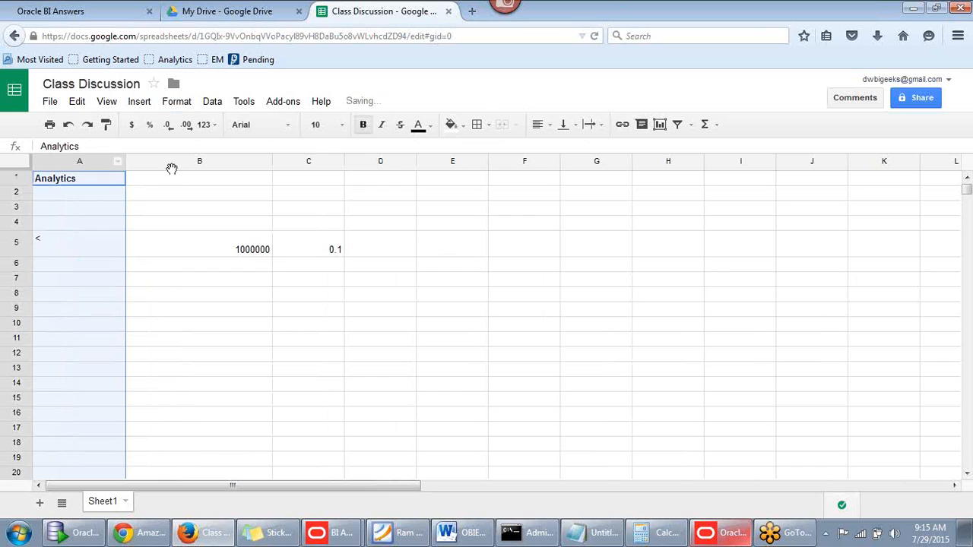
click(550, 125)
click(560, 148)
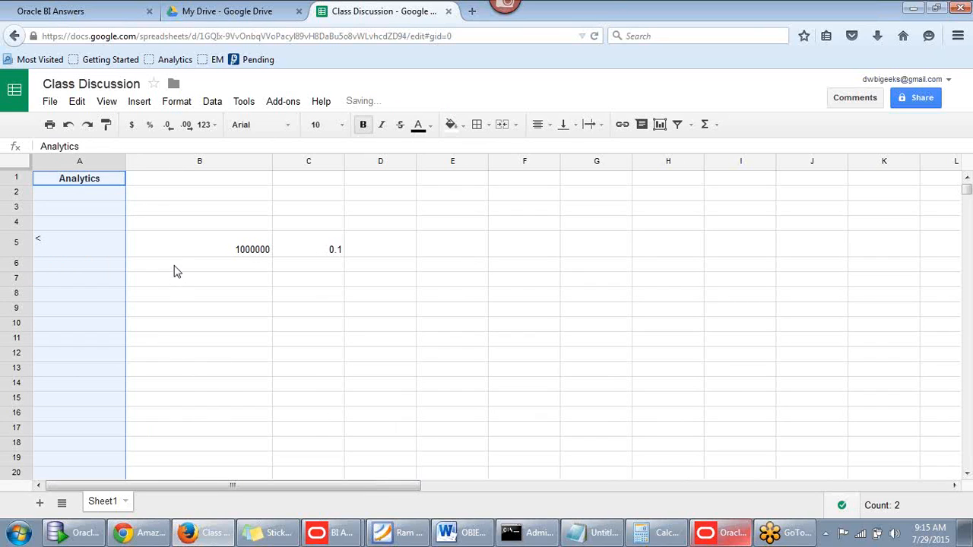
click(133, 269)
click(105, 272)
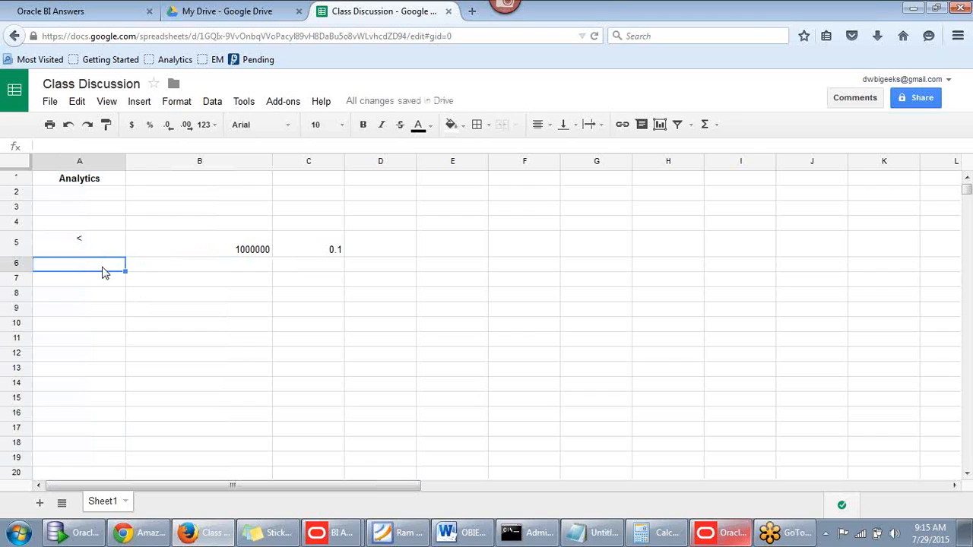
Enter the second bin in row 6: a 'between' range label in A6 and rate 0.2 in C6
text(b)
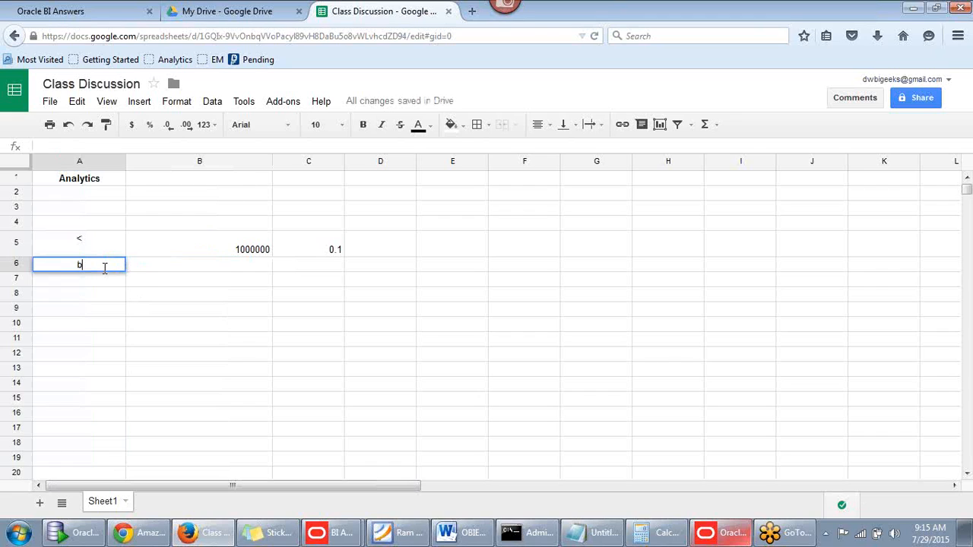
text(ethwen 10000 and )
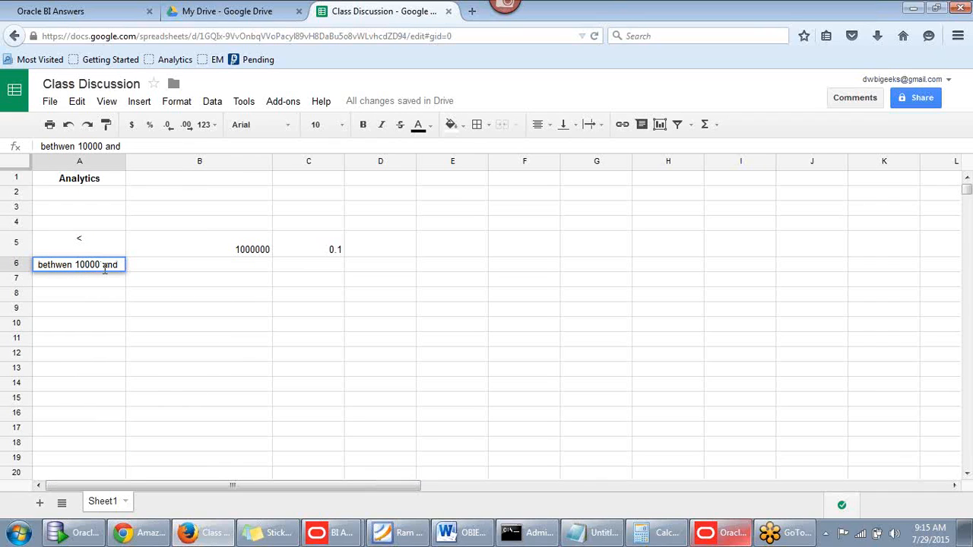
text(20)
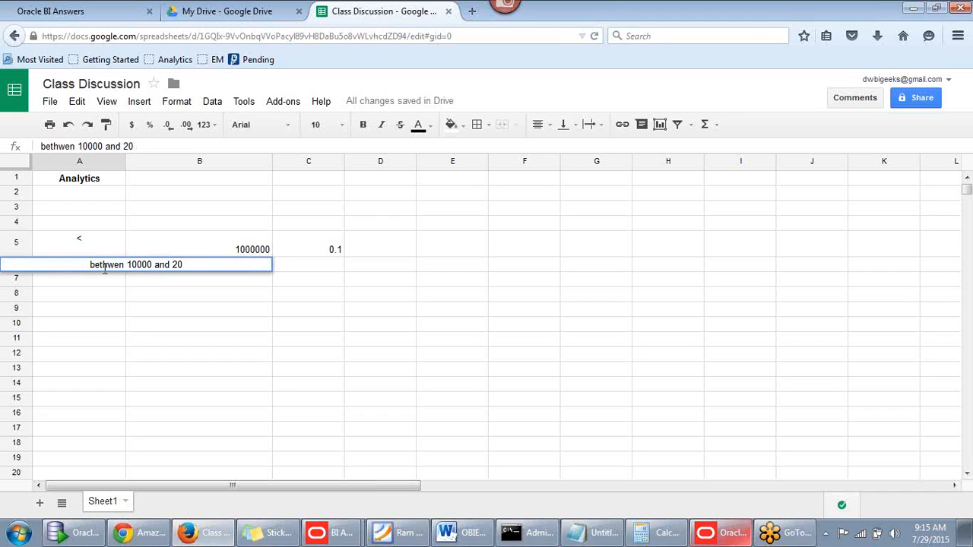
text(000)
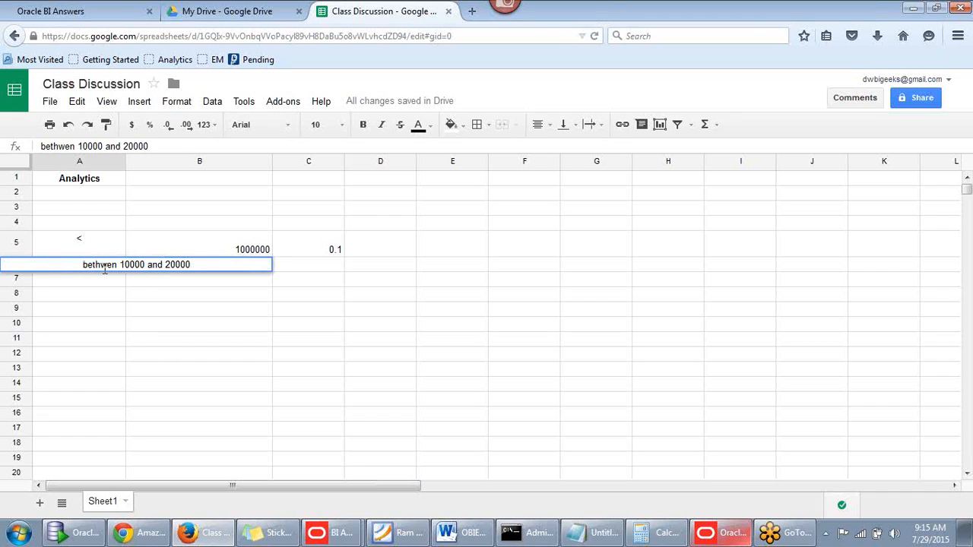
text(0)
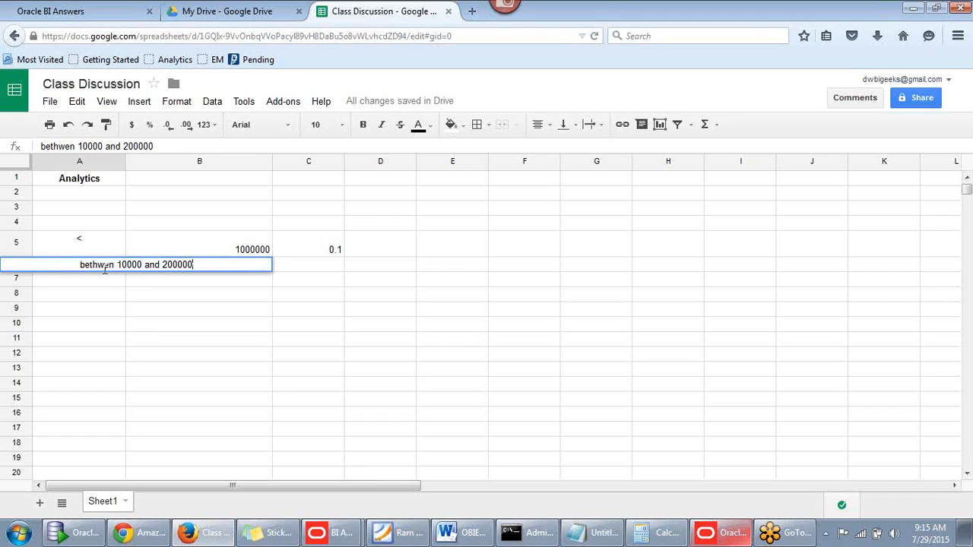
click(144, 264)
text(00)
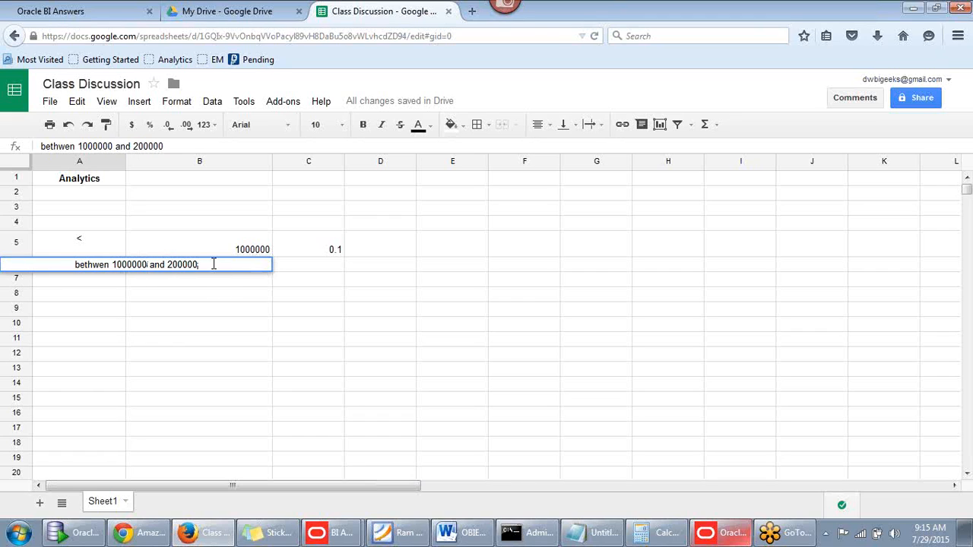
text(00)
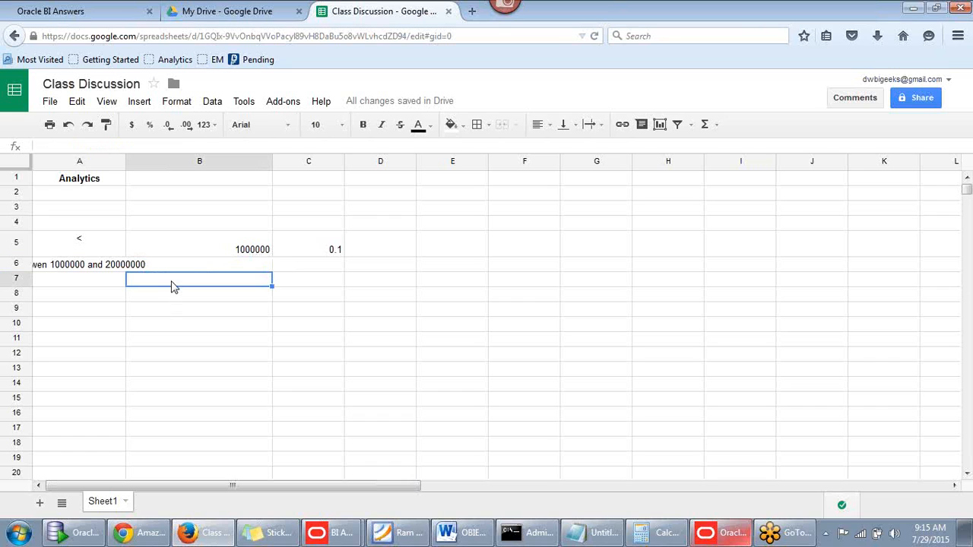
click(174, 283)
click(194, 268)
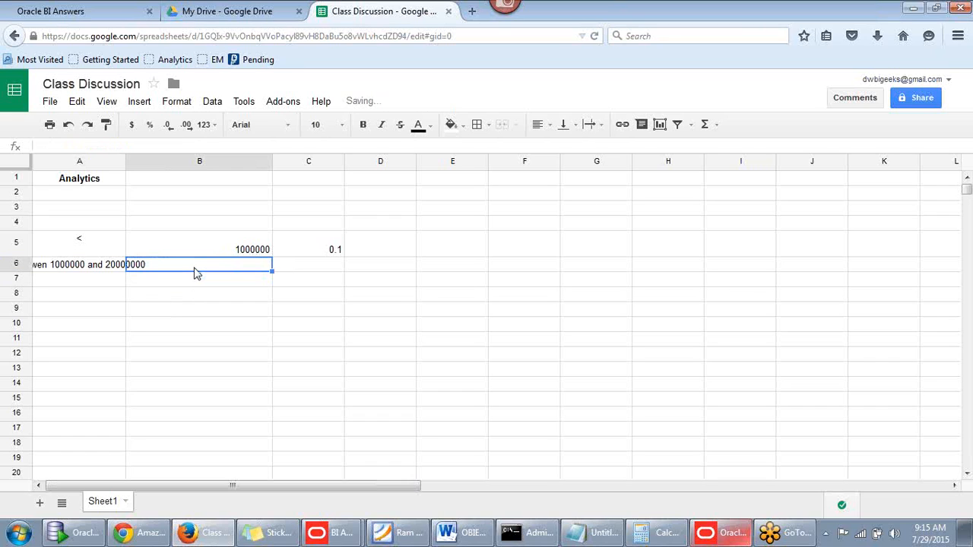
click(295, 271)
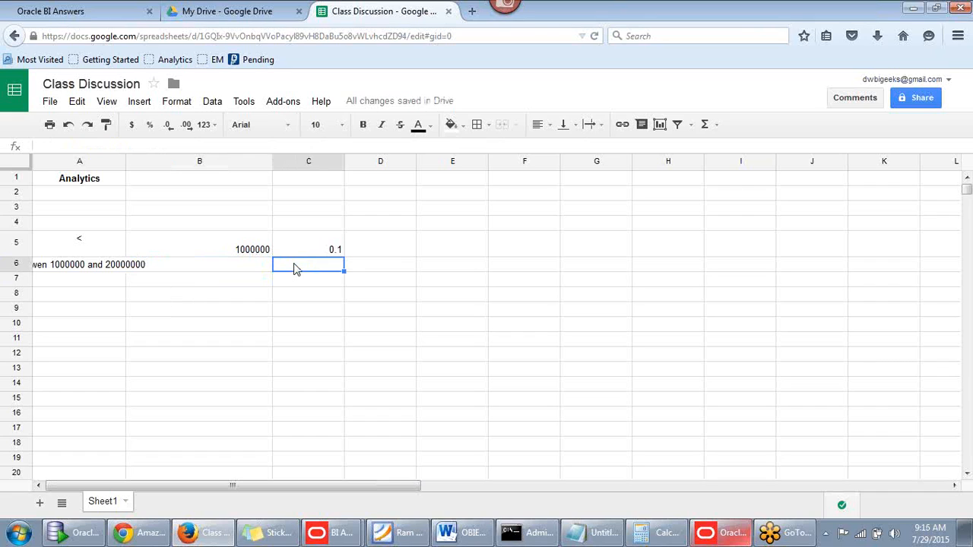
text(0.2)
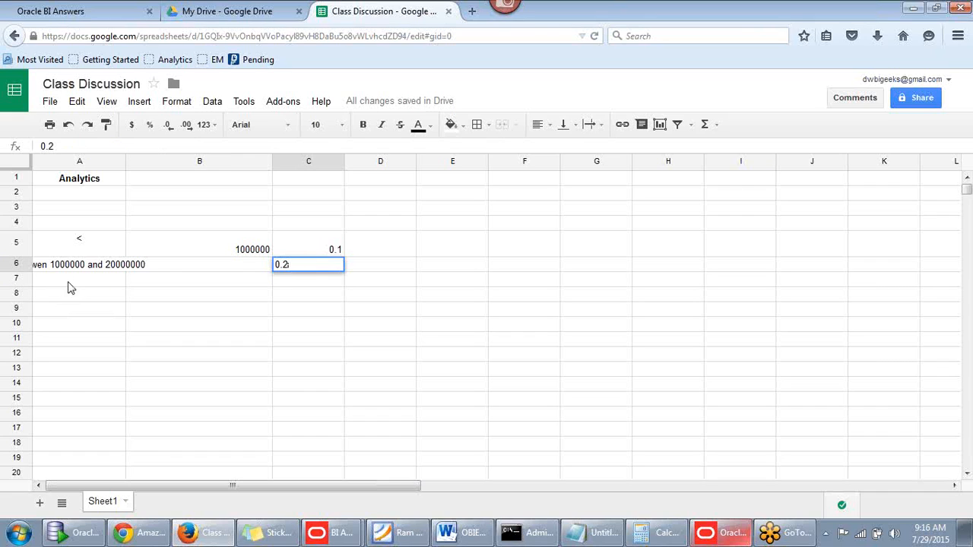
click(72, 283)
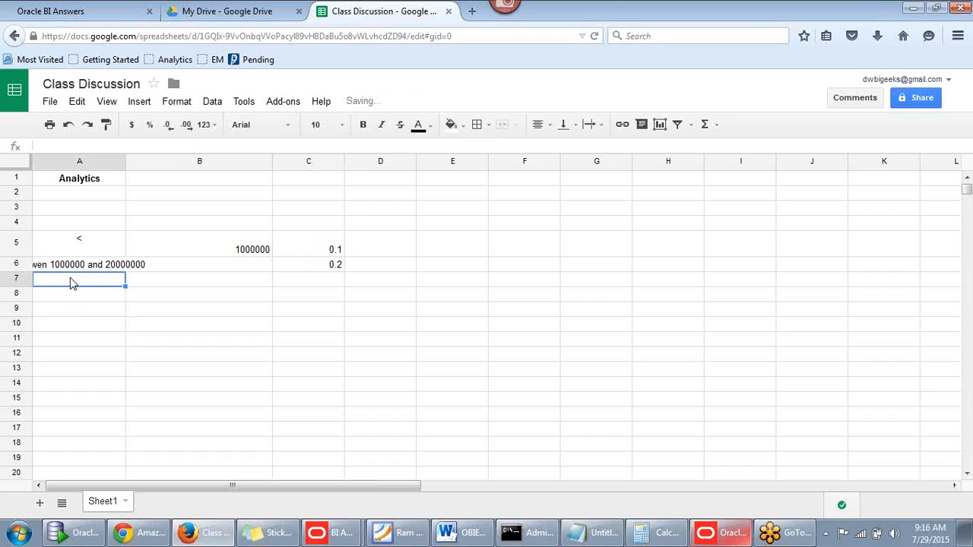
Fill row 7 with '>', 2000000 and 0.3, then return to Oracle BI Answers
text(>)
click(152, 283)
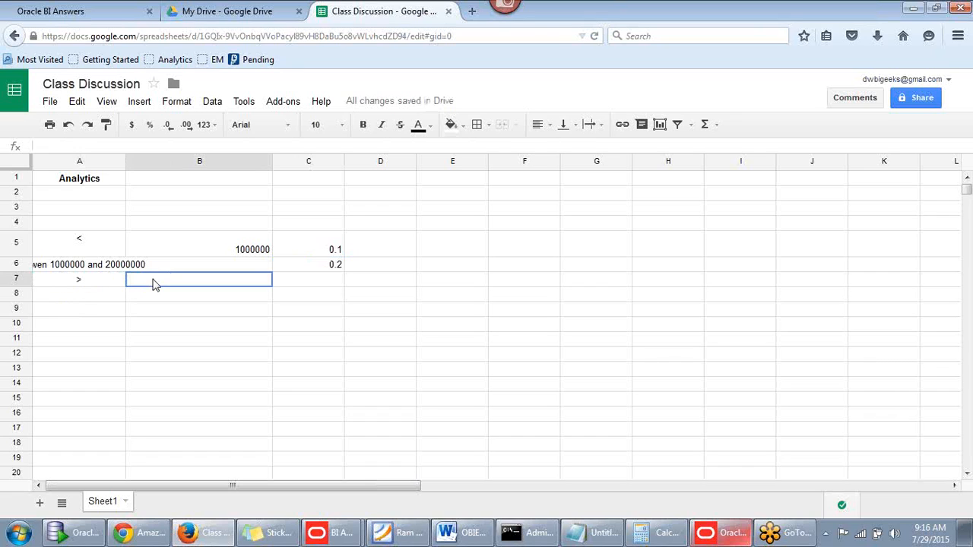
text(2000)
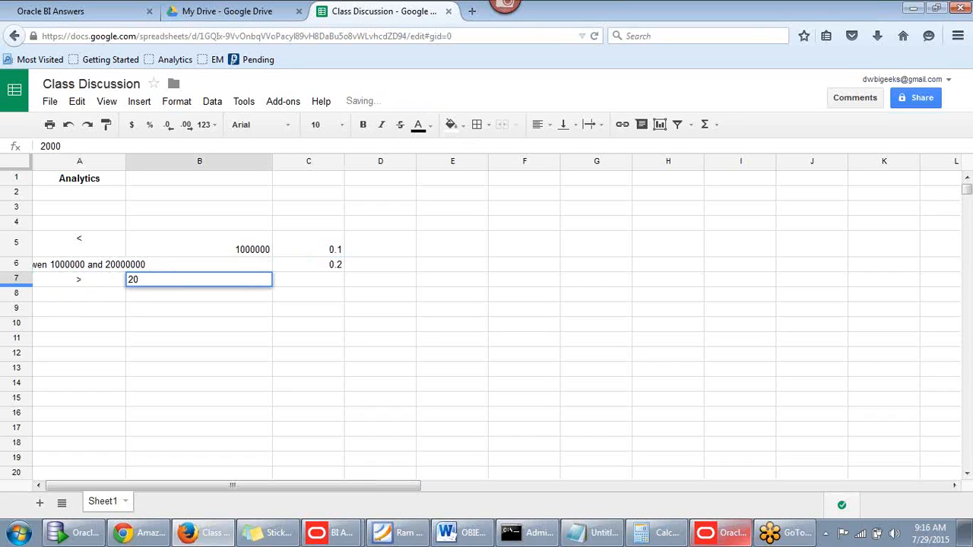
text(000)
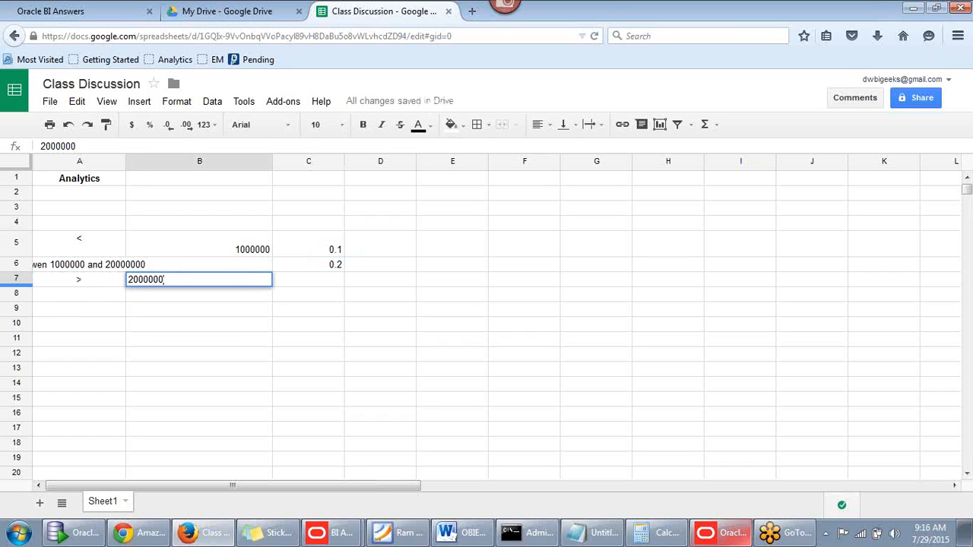
click(300, 286)
text(0.3)
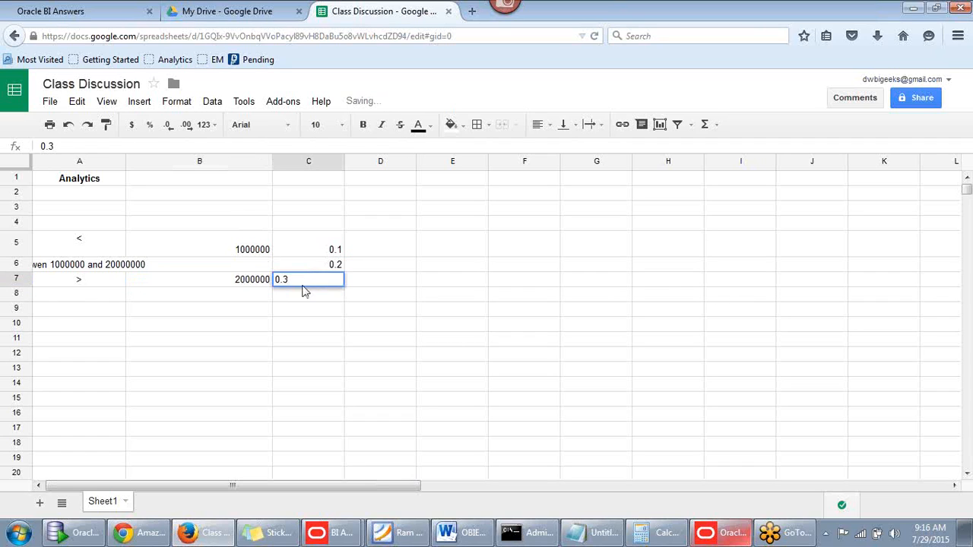
click(506, 284)
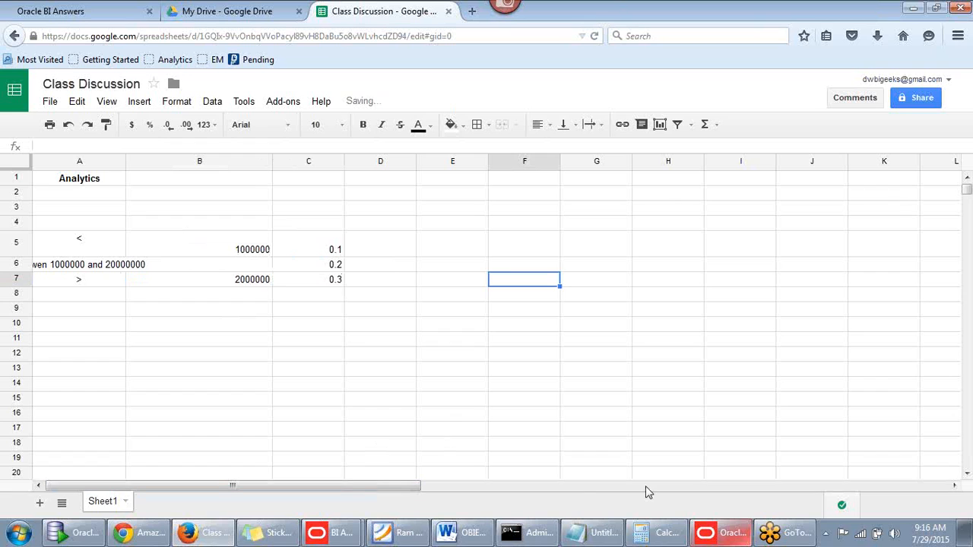
click(128, 11)
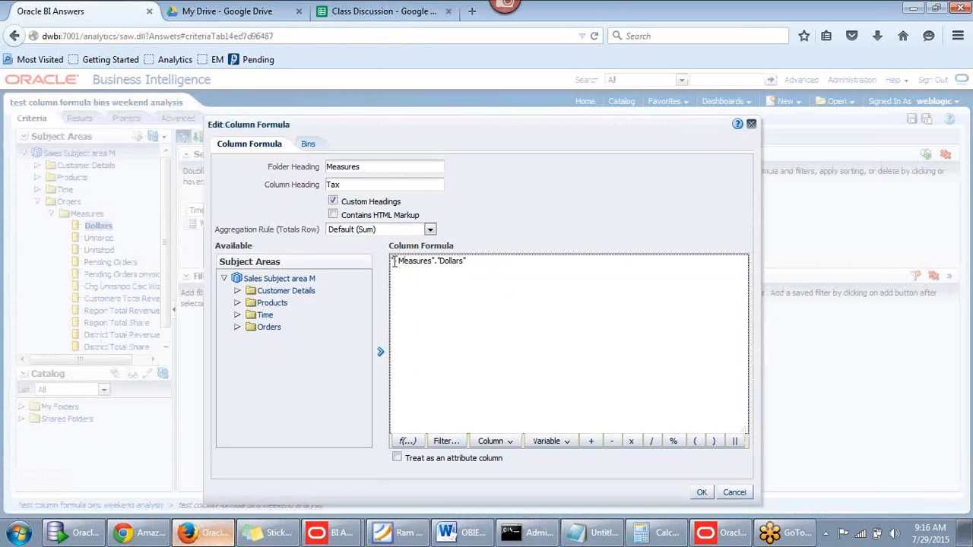
Replace the Tax formula with: case when "Measures"."Dollars"<1000000 then
key(ctrl+a)
key(BackSpace)
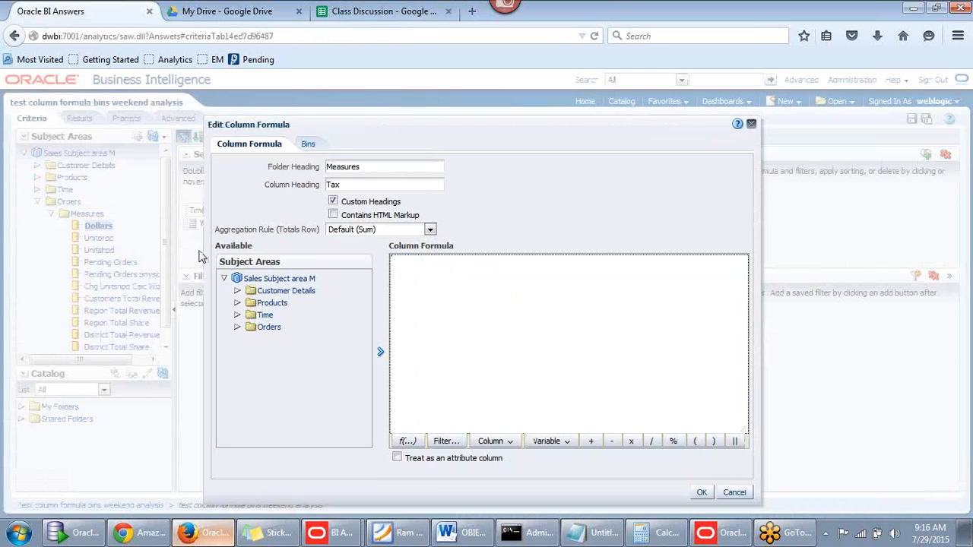
text(case when)
click(239, 328)
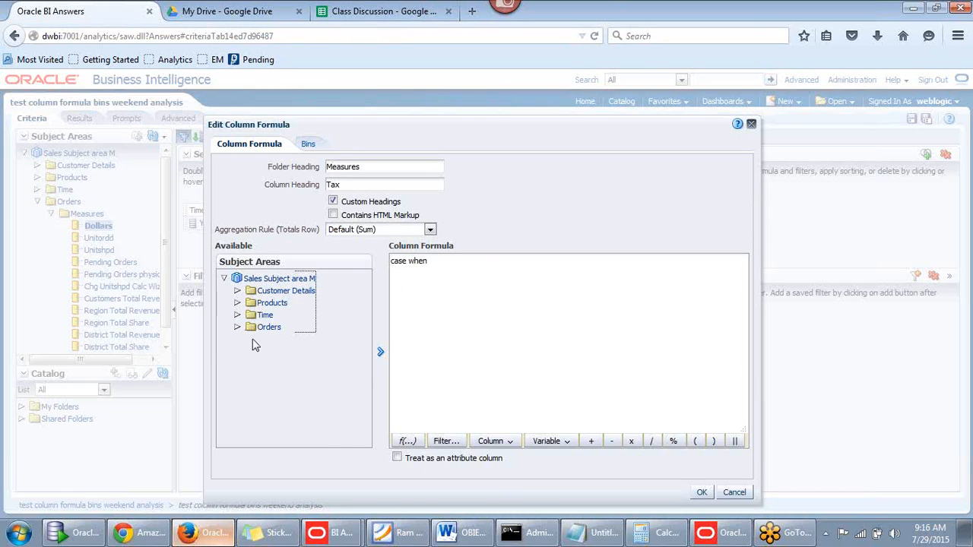
click(297, 352)
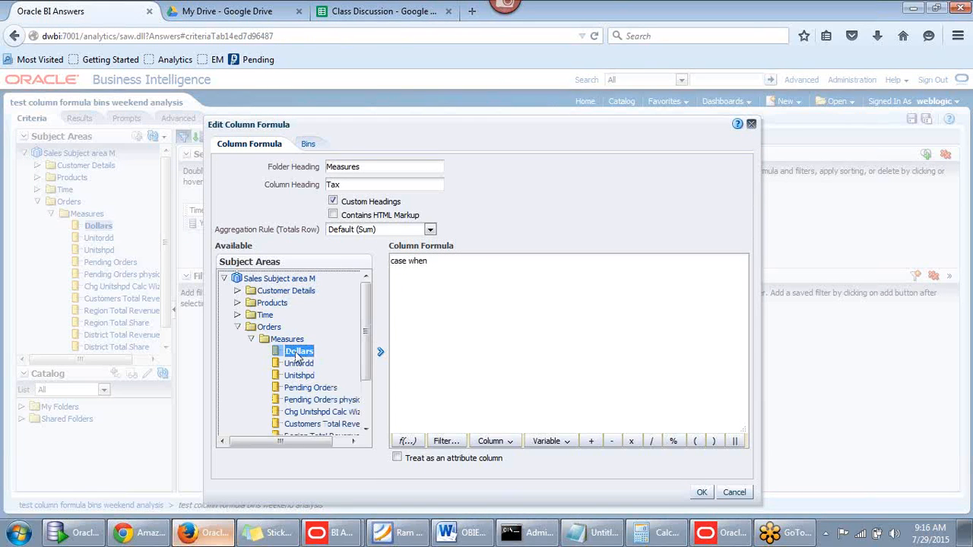
click(381, 352)
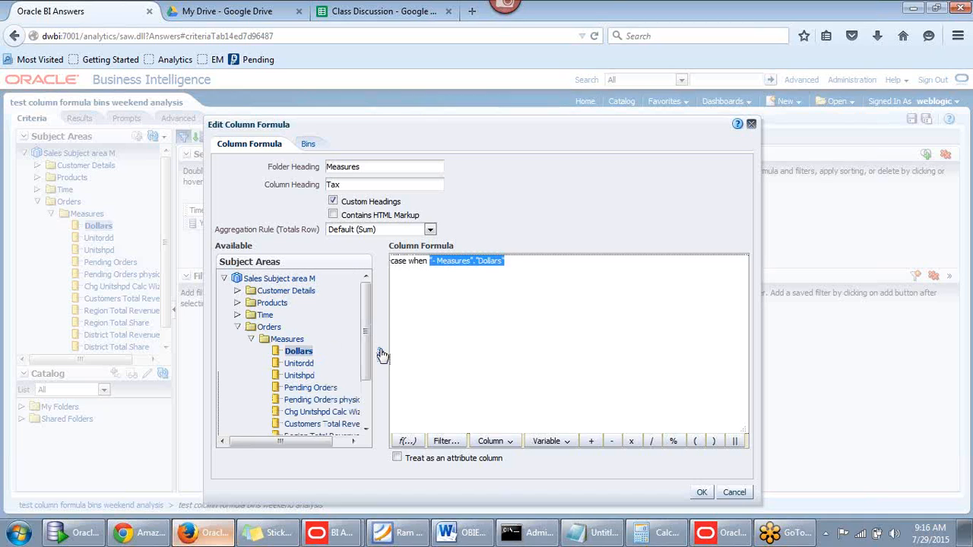
click(542, 263)
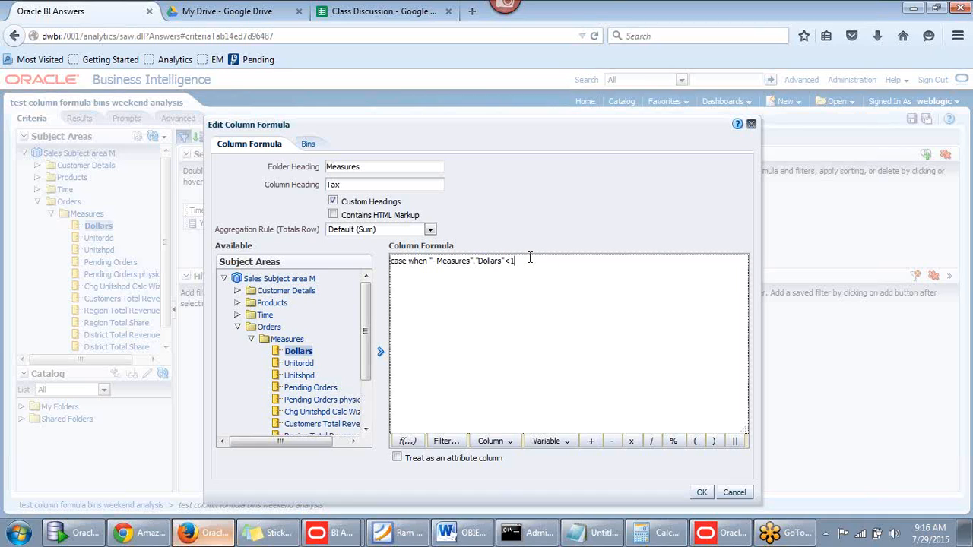
text(<1000000 then)
click(299, 353)
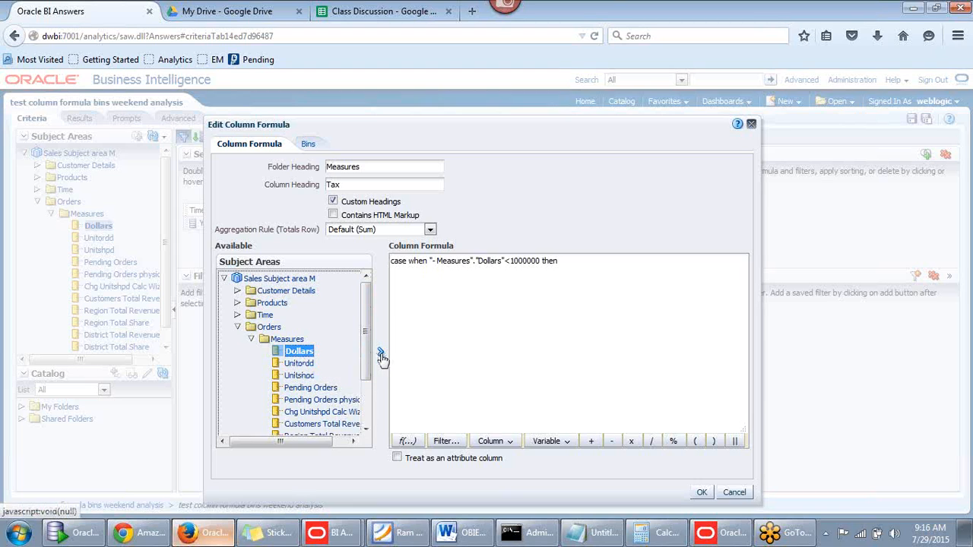
Add Dollars*0.1, then the condition when Dollars>=1000000 and Dollars<=2000000 then
click(381, 356)
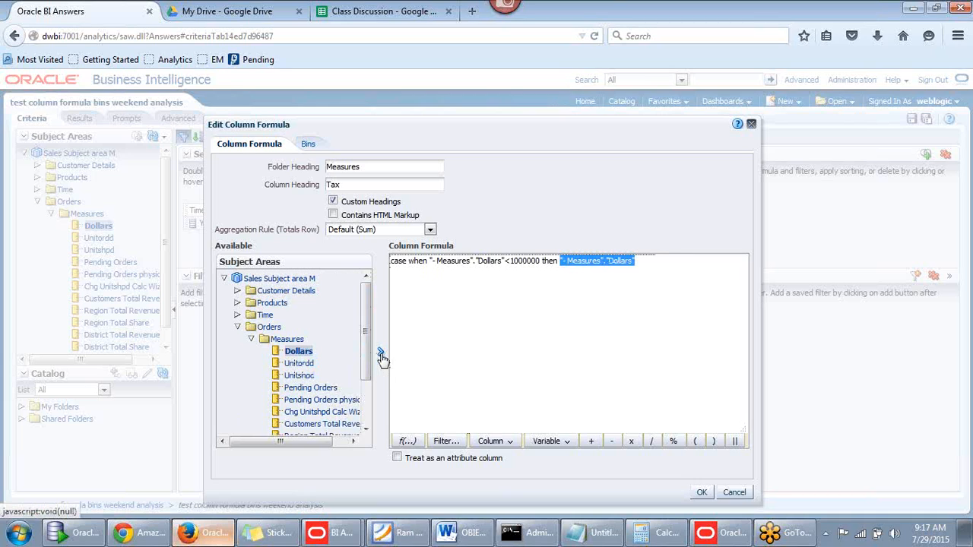
click(648, 265)
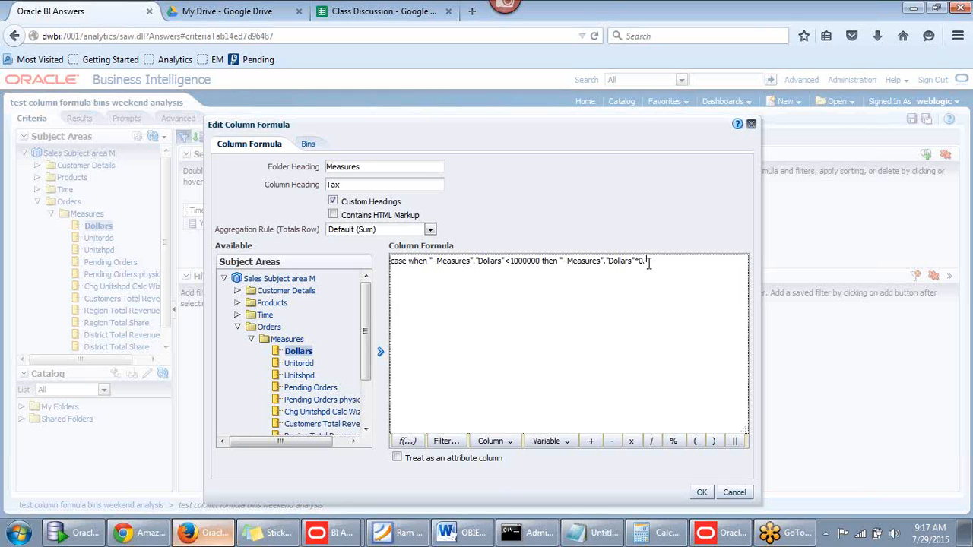
text(*0.1 )
text(when()
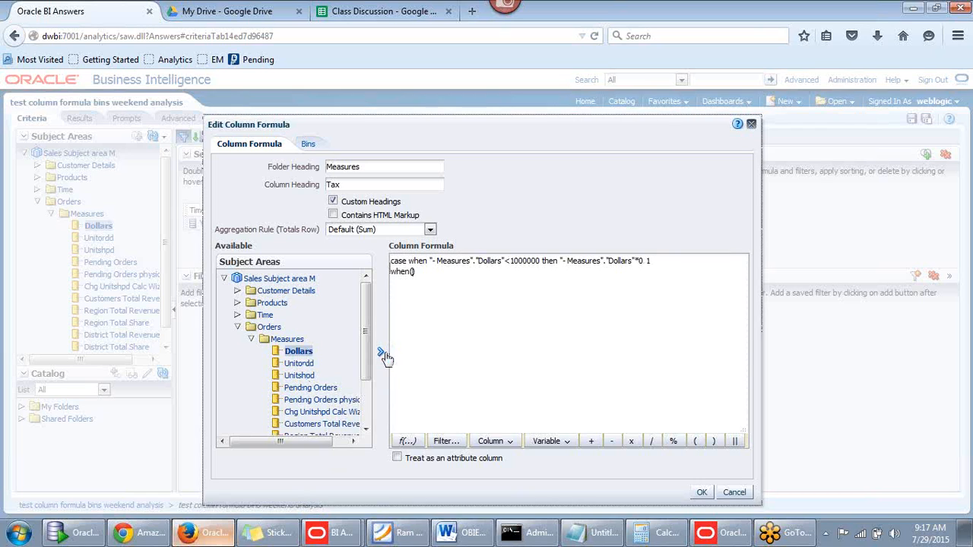
click(384, 356)
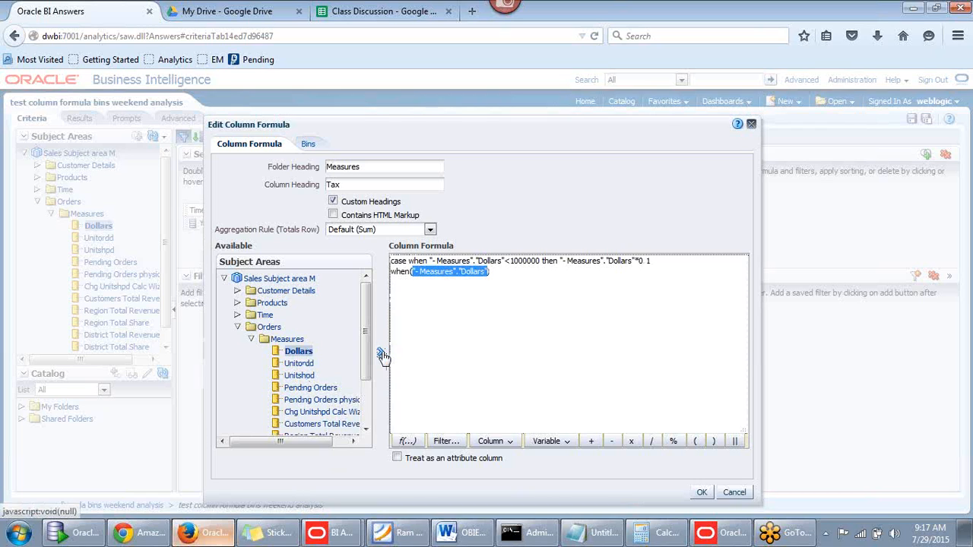
click(487, 278)
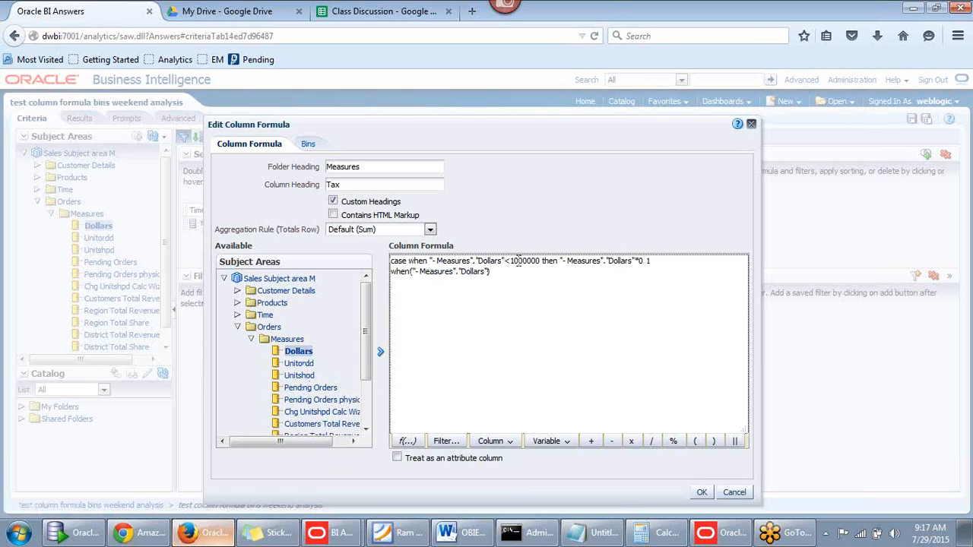
text(>=1000000)
text(and)
click(299, 351)
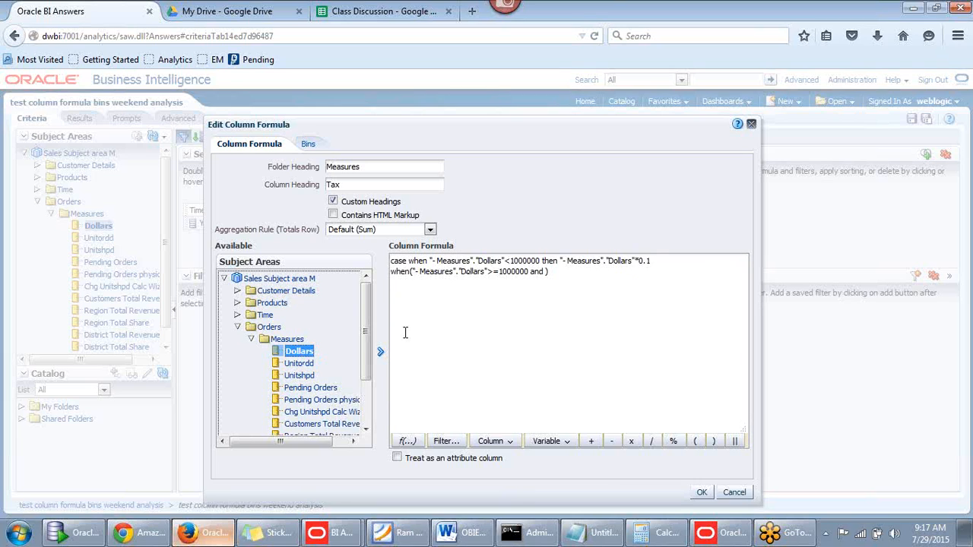
click(380, 352)
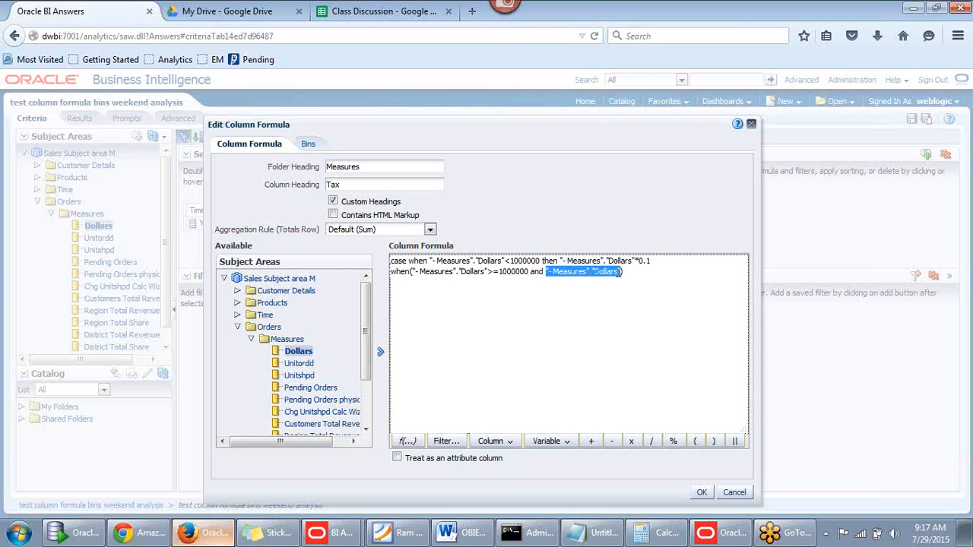
click(627, 269)
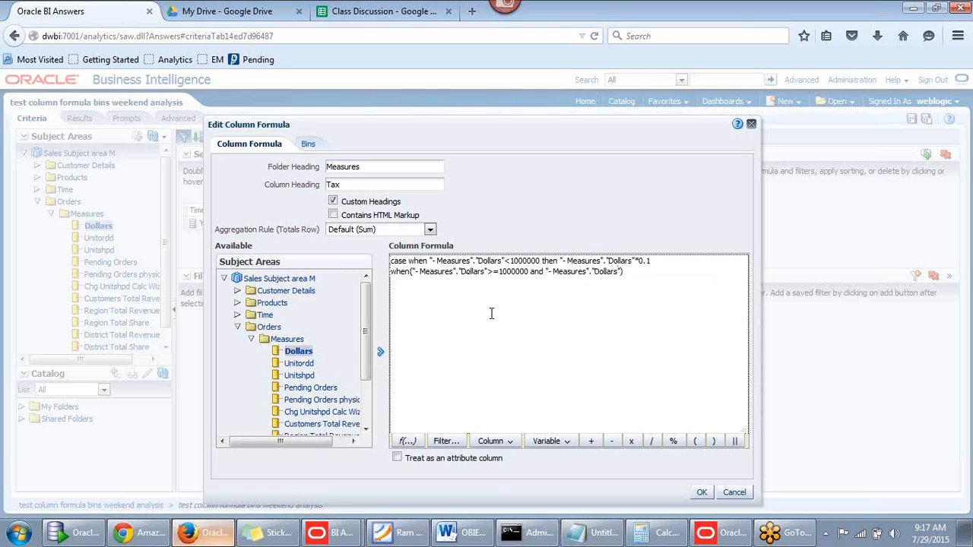
text(<=2000000)
click(692, 272)
text(then)
Finish the formula with Dollars*0.2 else Dollars*0.3 end
click(299, 352)
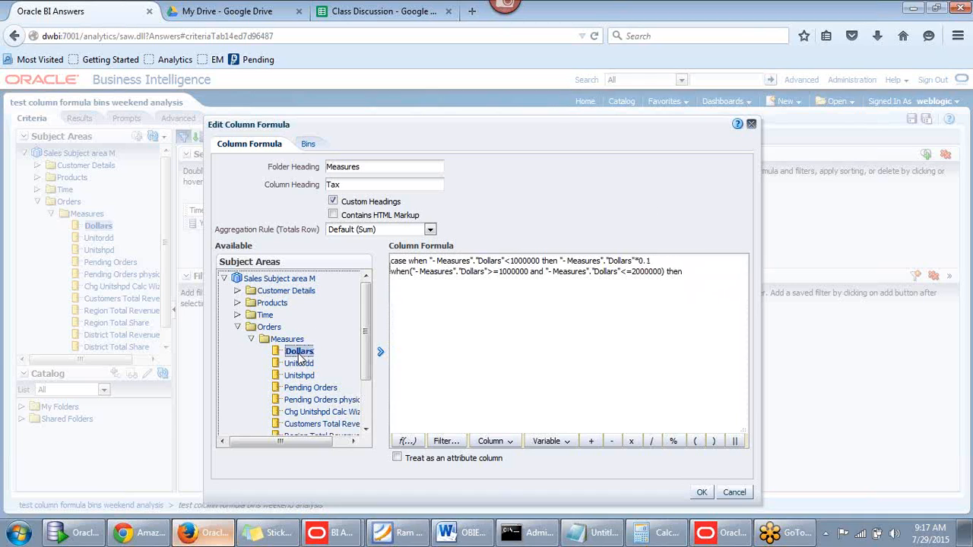
click(380, 352)
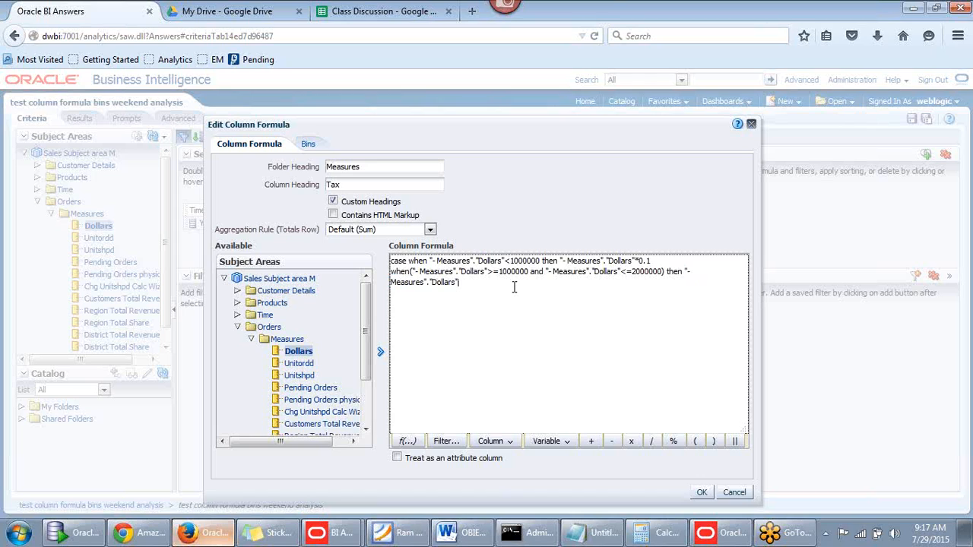
text(*0.2 )
text(else)
key(Return)
click(381, 351)
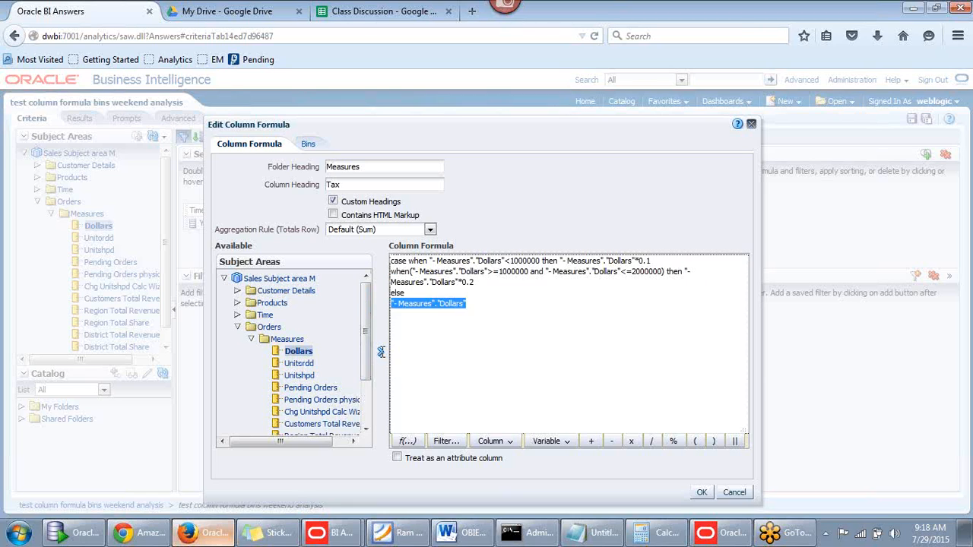
click(474, 311)
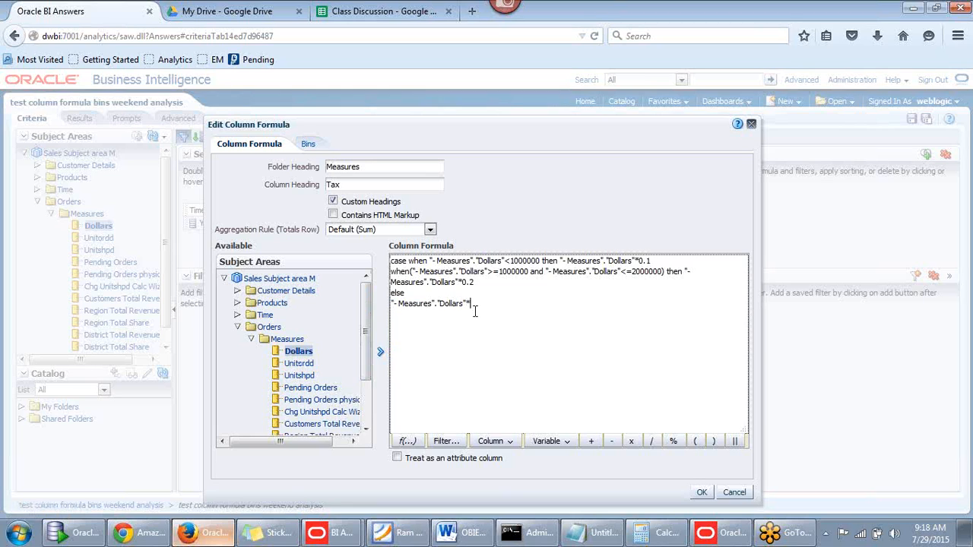
text(*0.3 end)
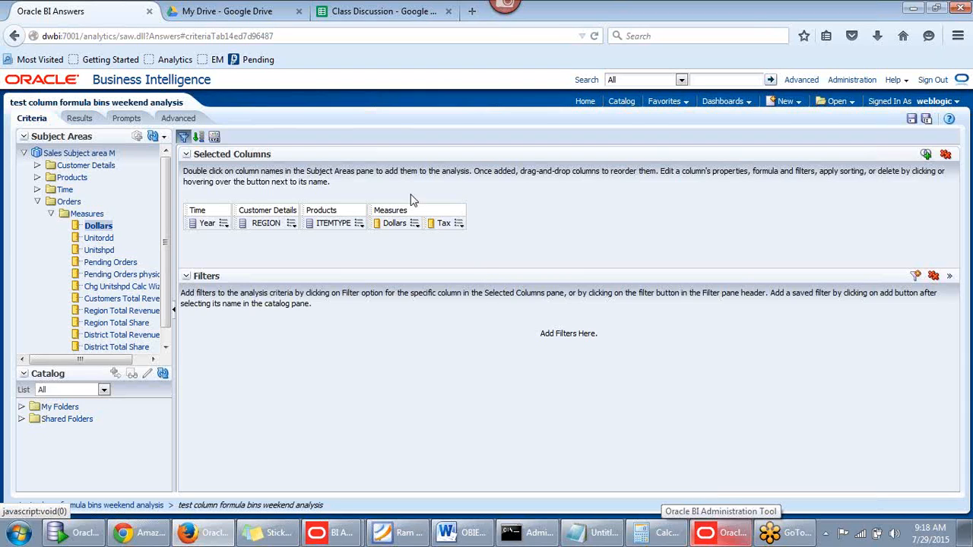
mouse_move(461, 227)
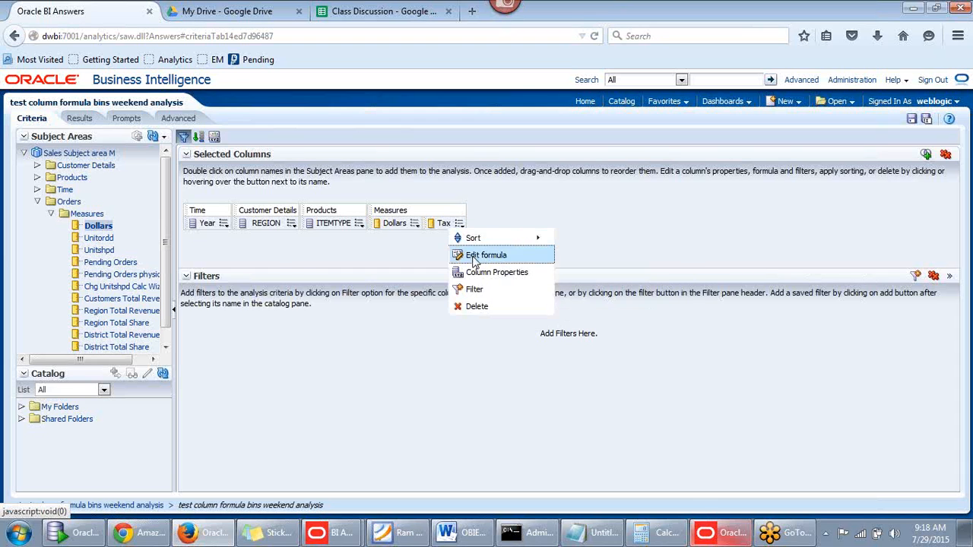
click(474, 257)
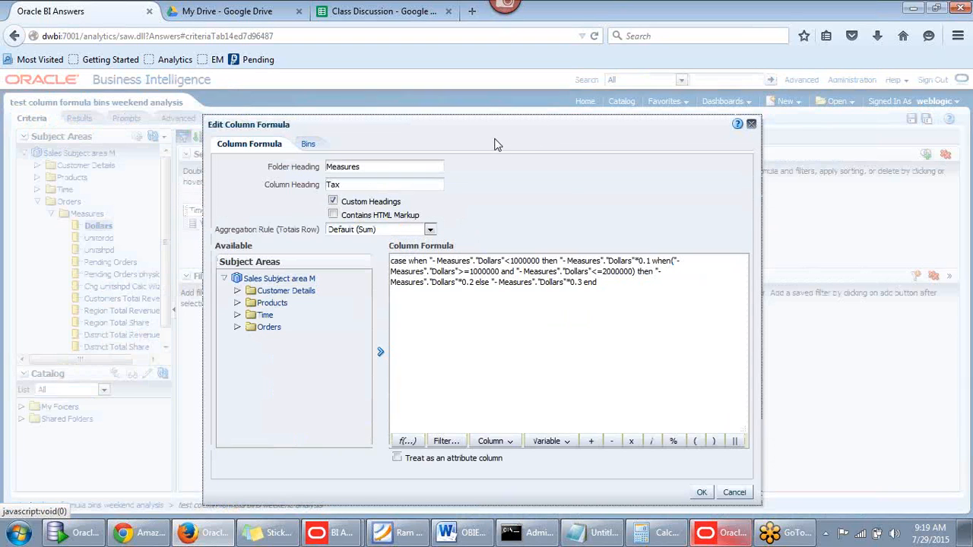
click(629, 290)
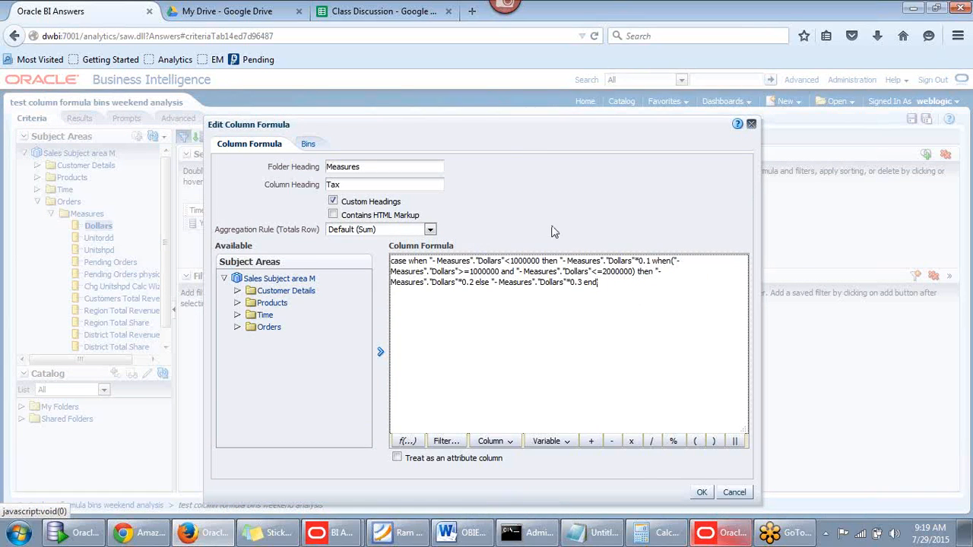
click(703, 494)
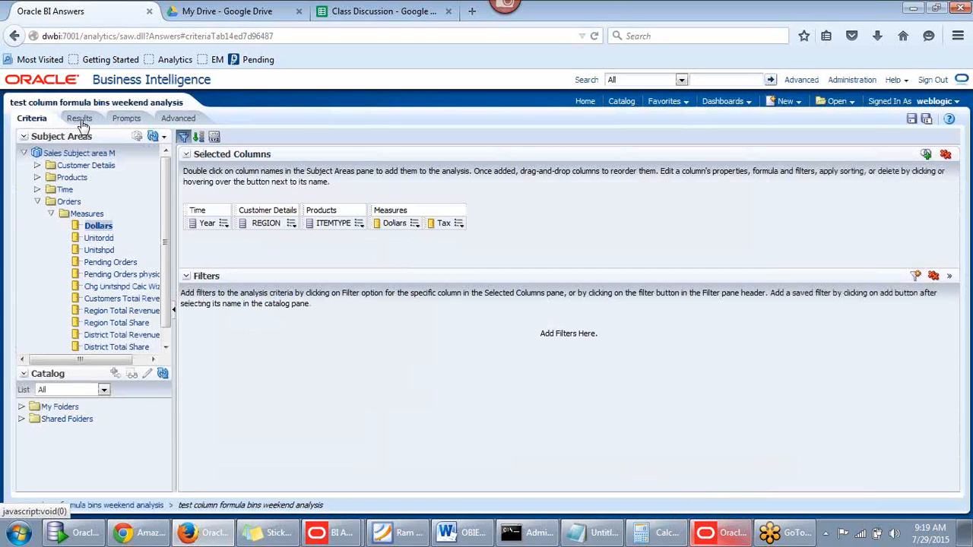
Review the results with the Tax column, then go back to Criteria for the Tax column's options
click(80, 120)
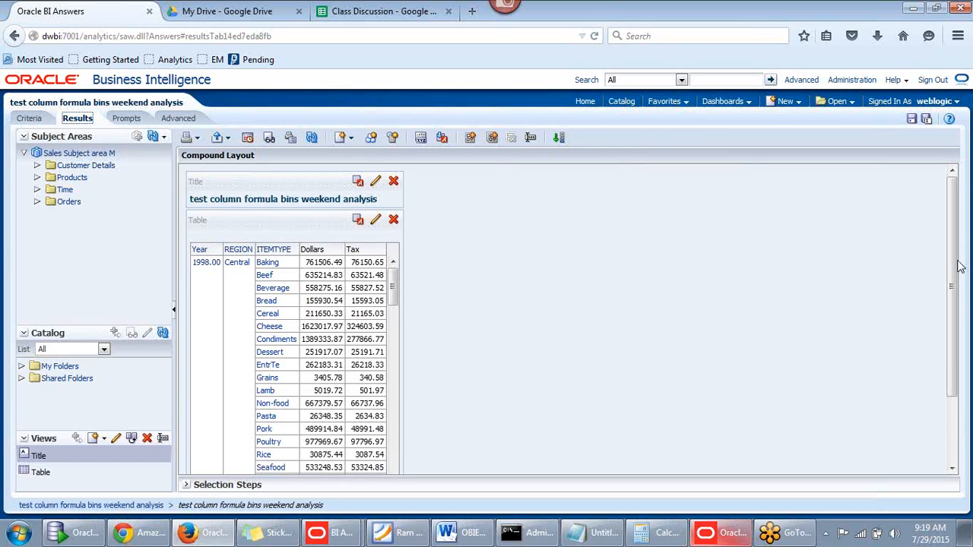
scroll(951, 304, down, 2)
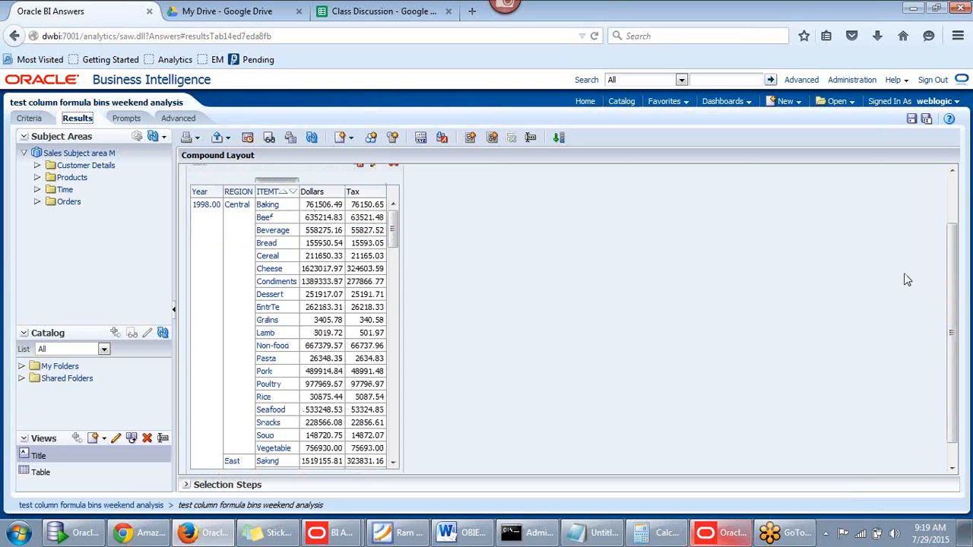
drag(955, 261, 966, 199)
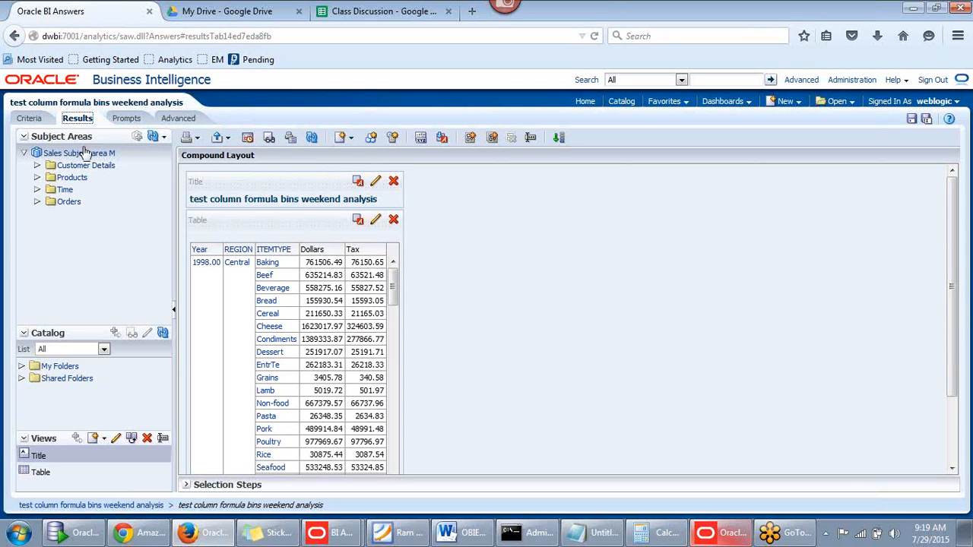
click(31, 119)
click(459, 225)
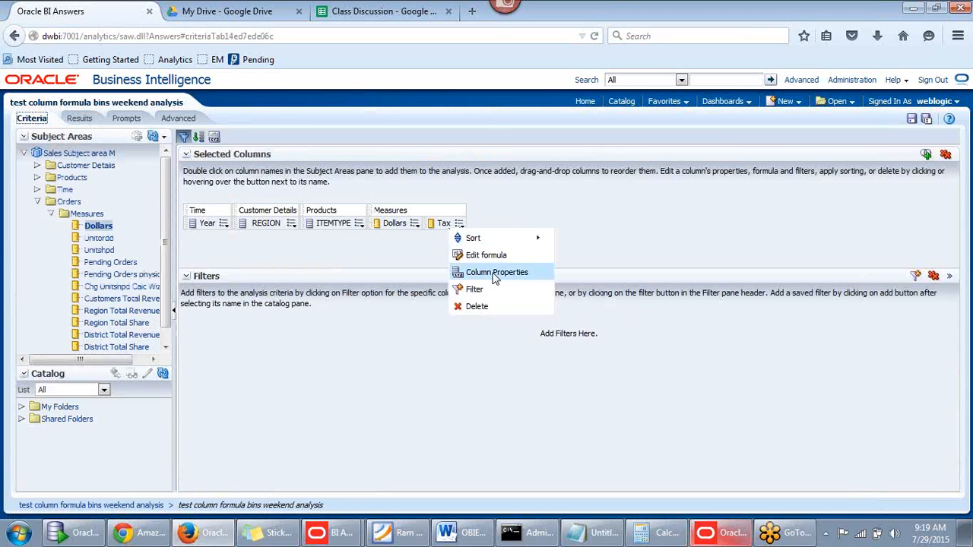
click(495, 257)
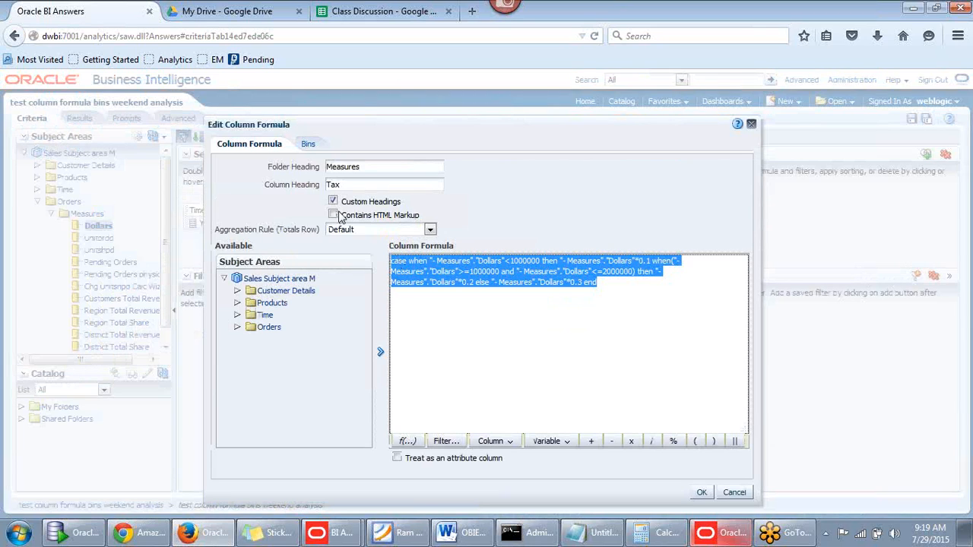
click(408, 136)
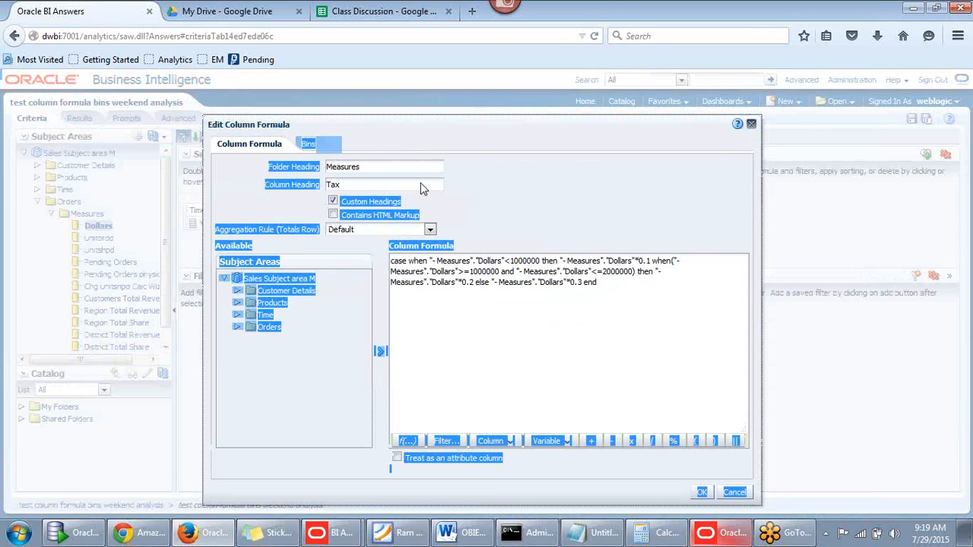
click(416, 185)
click(402, 169)
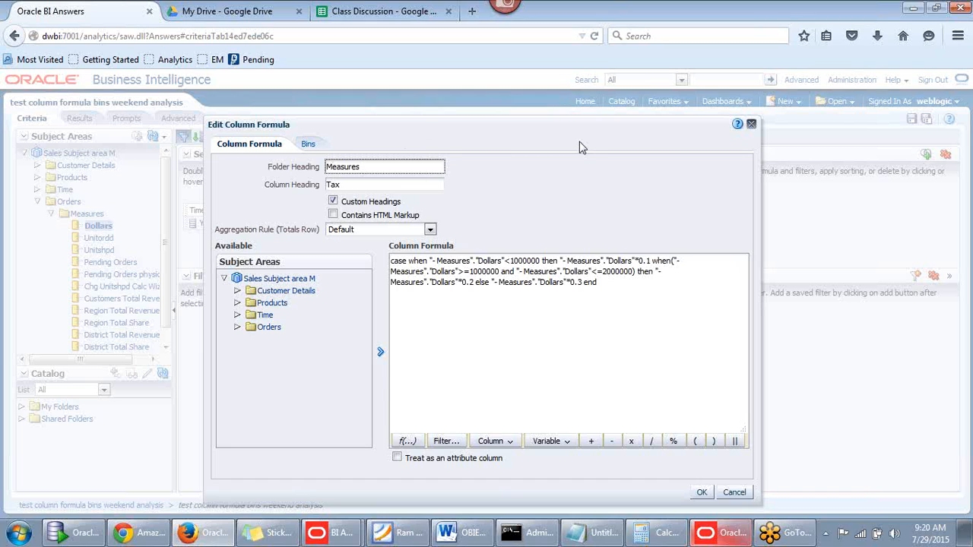
drag(580, 141, 576, 116)
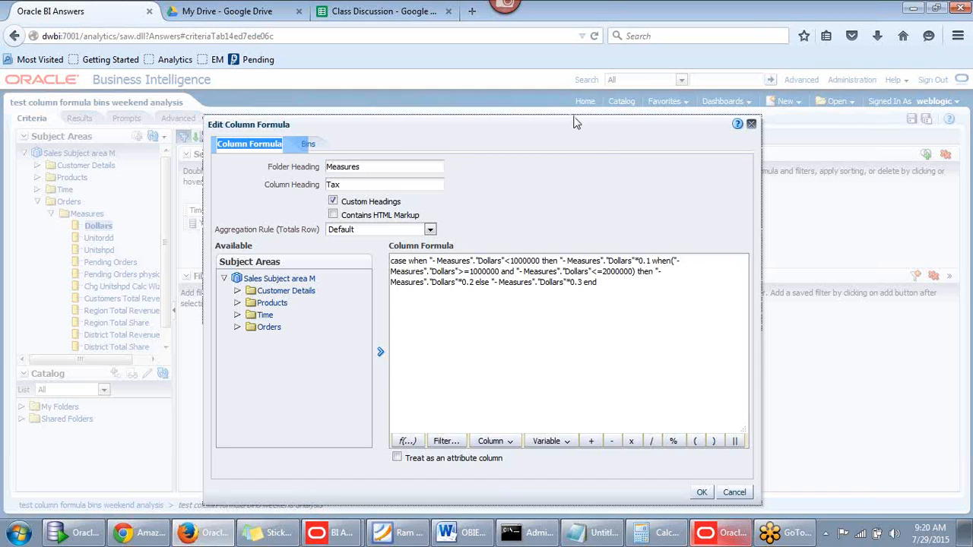
click(622, 295)
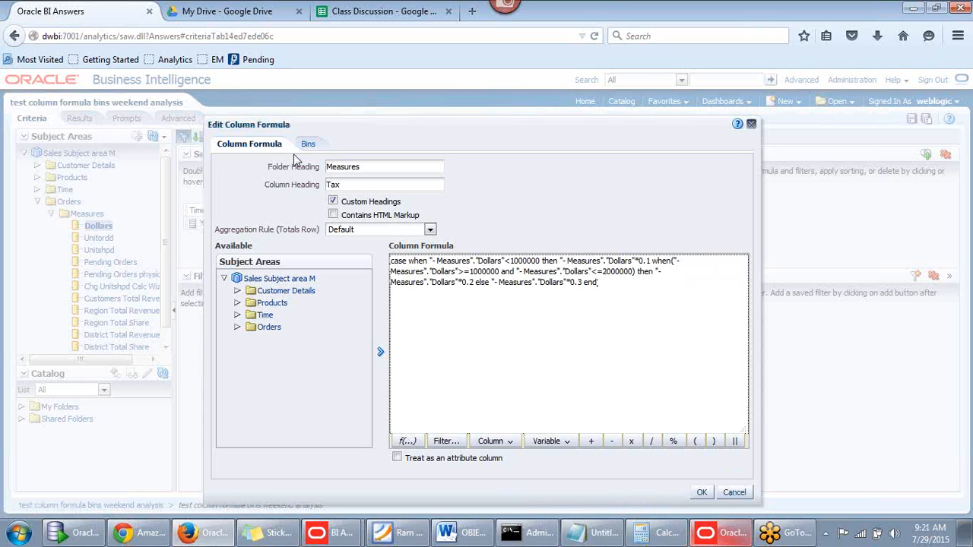
click(736, 493)
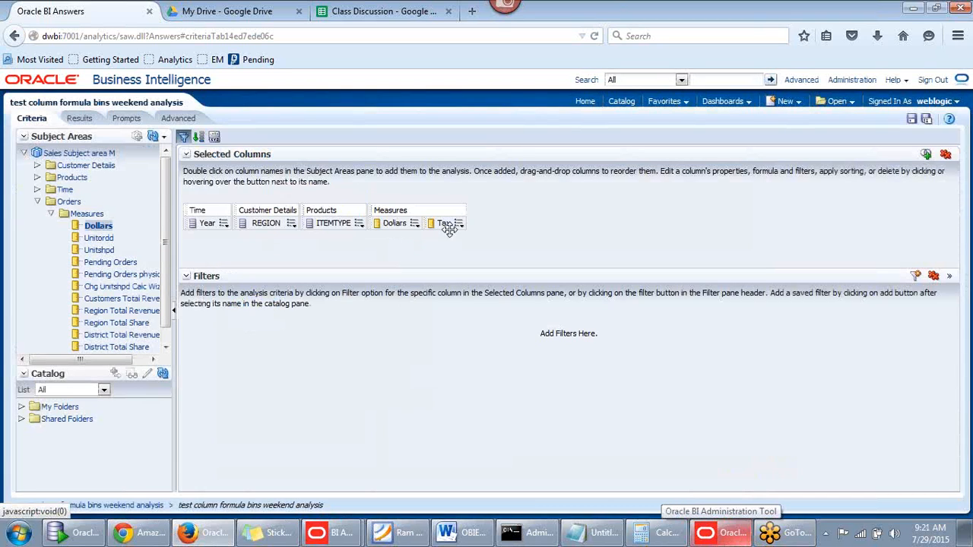
mouse_move(460, 227)
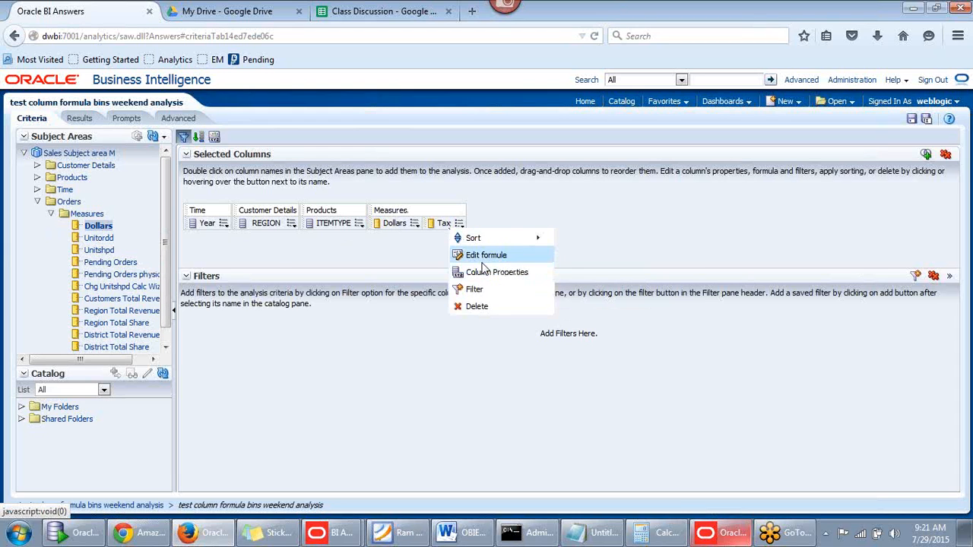
Reopen the Tax formula editor showing its three-band CASE on Dollars, cursor in the formula
click(481, 252)
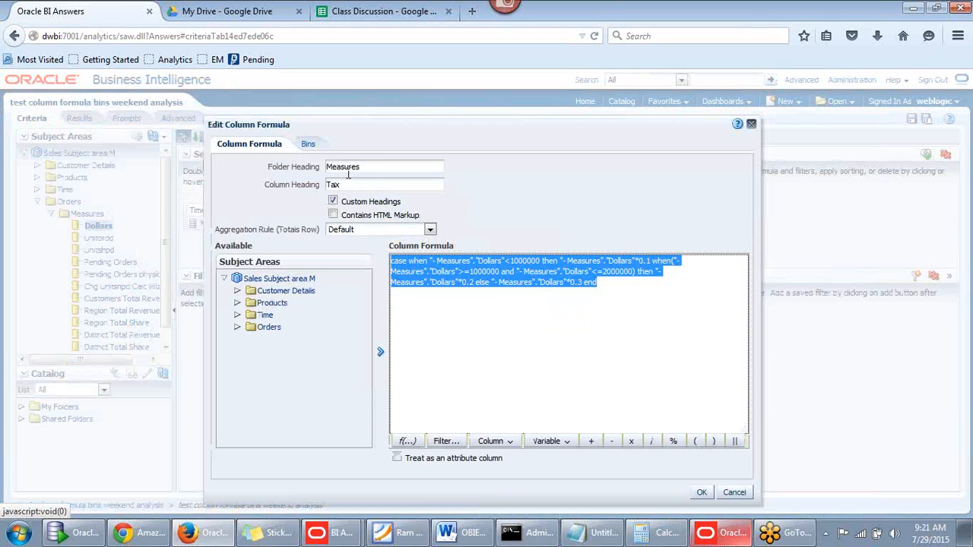
click(577, 327)
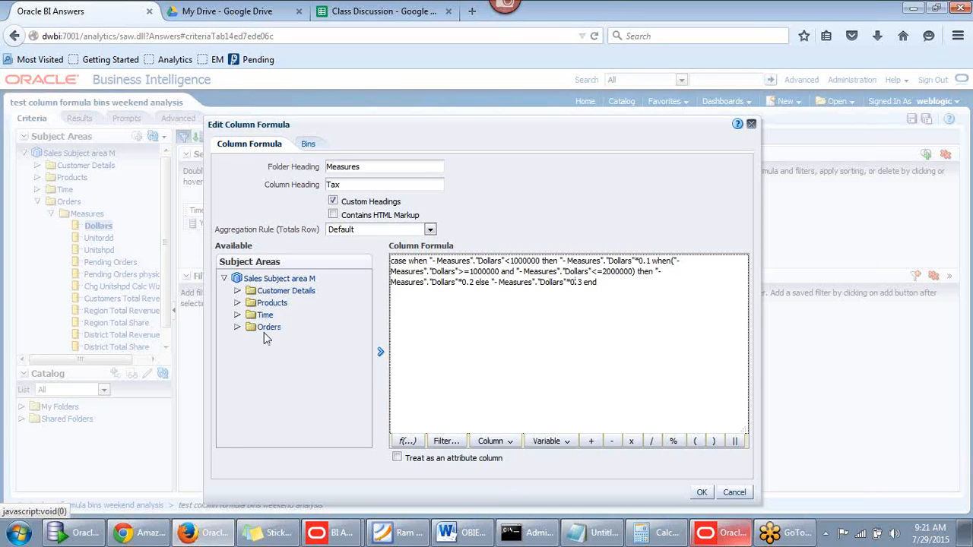
click(608, 290)
drag(630, 123, 556, 343)
click(565, 378)
click(408, 447)
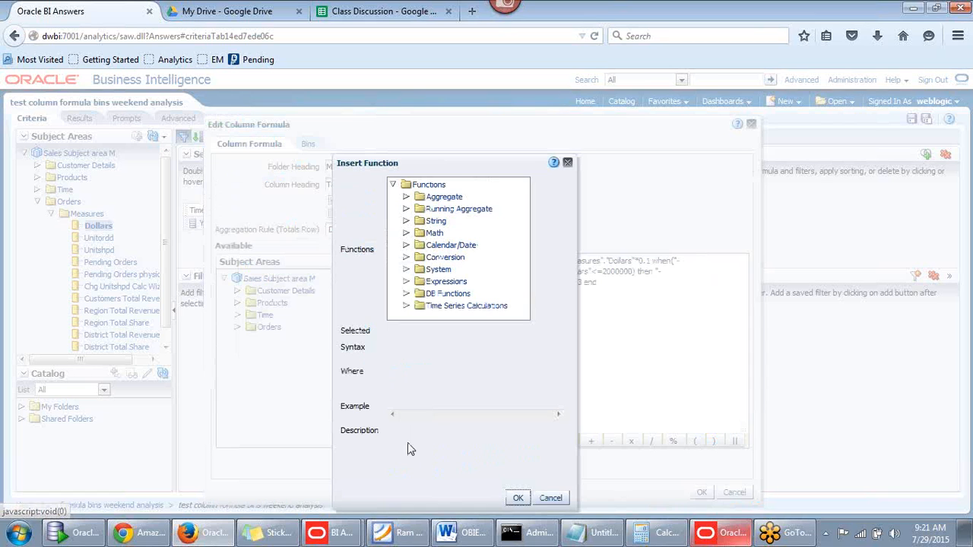
click(406, 208)
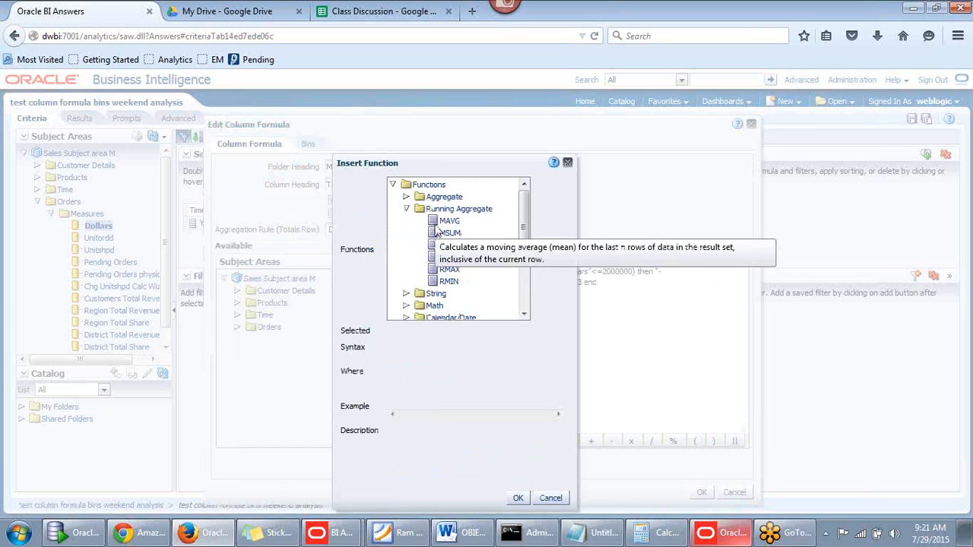
click(406, 209)
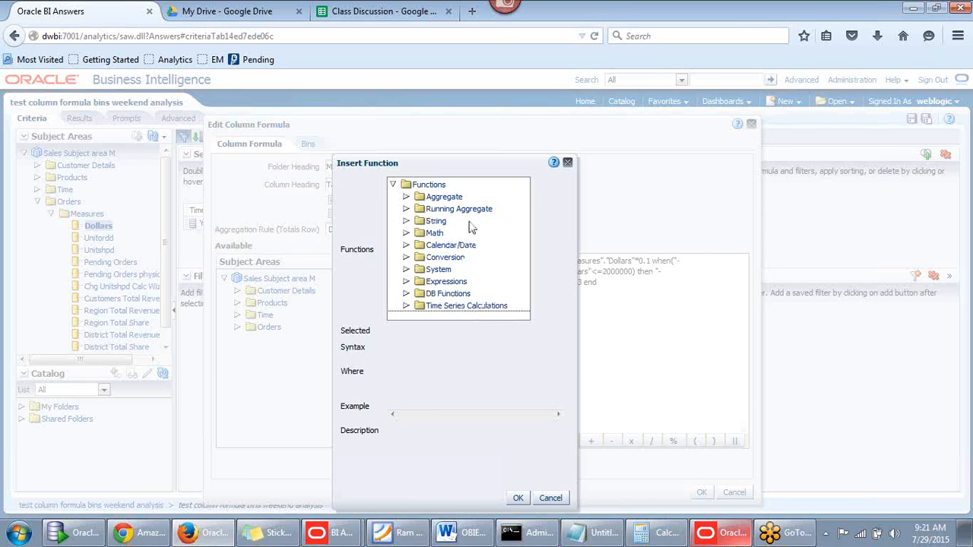
click(406, 197)
mouse_move(523, 207)
mouse_down()
mouse_move(523, 218)
mouse_move(523, 193)
mouse_up()
click(449, 221)
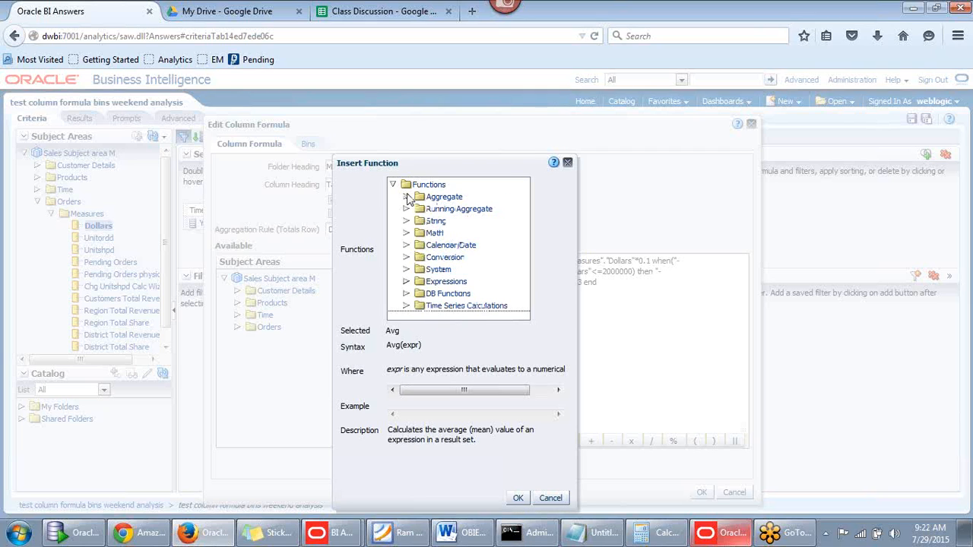
click(407, 197)
click(407, 246)
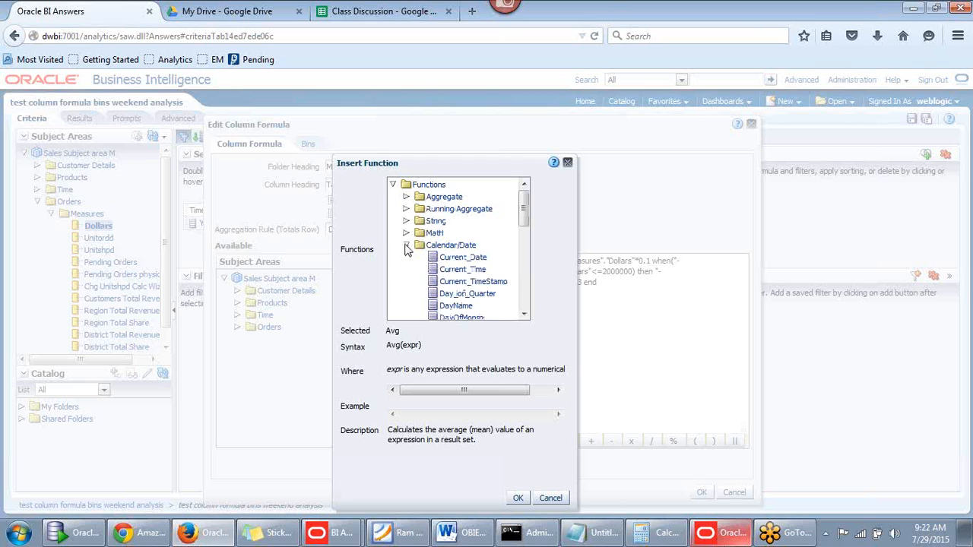
click(449, 284)
mouse_move(417, 394)
mouse_down()
mouse_move(552, 392)
mouse_move(415, 391)
mouse_up()
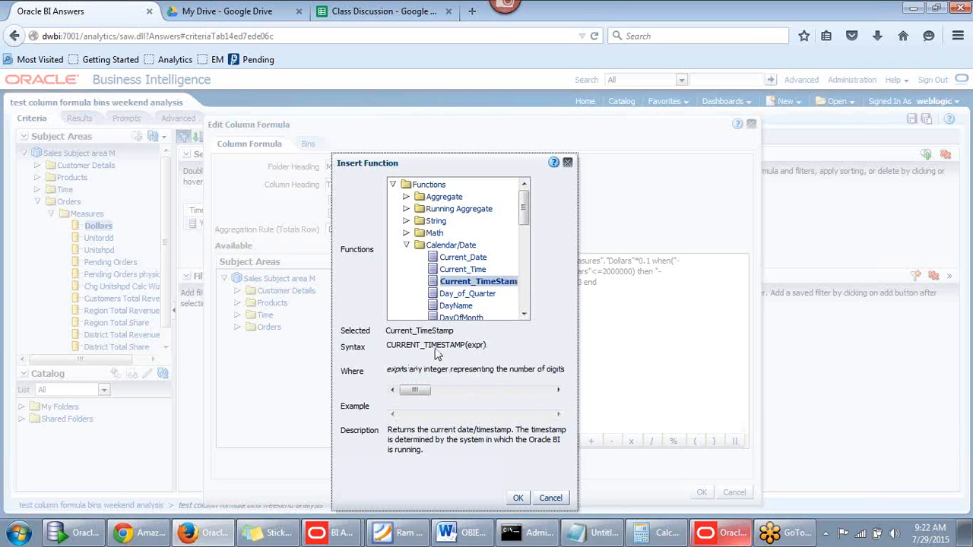
click(468, 297)
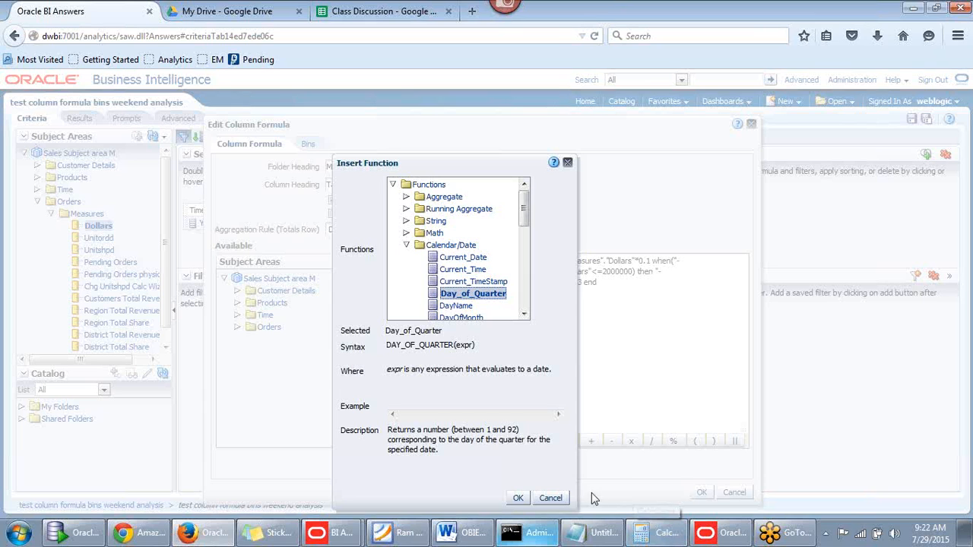
click(551, 498)
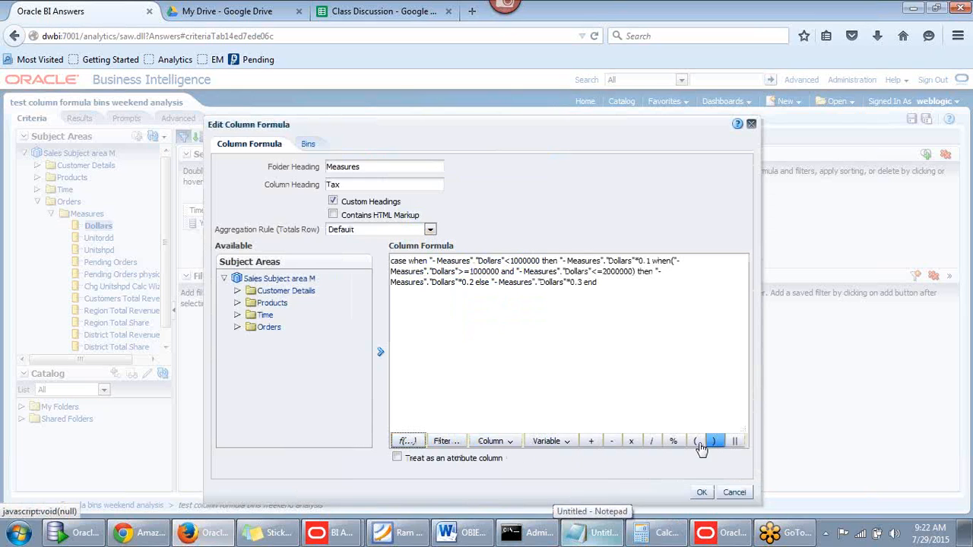
Look over the Variable options, then cancel the Tax formula editor leaving the formula unchanged
click(561, 444)
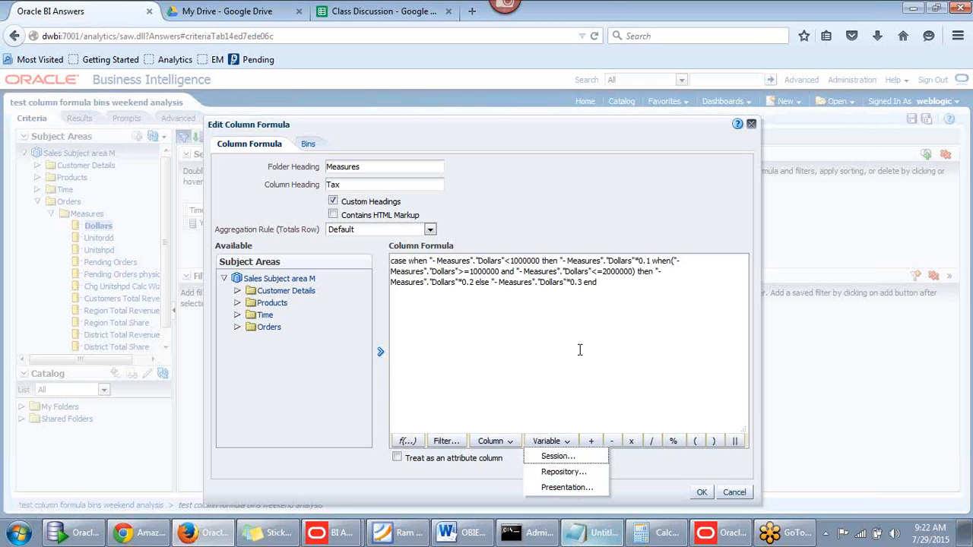
click(616, 293)
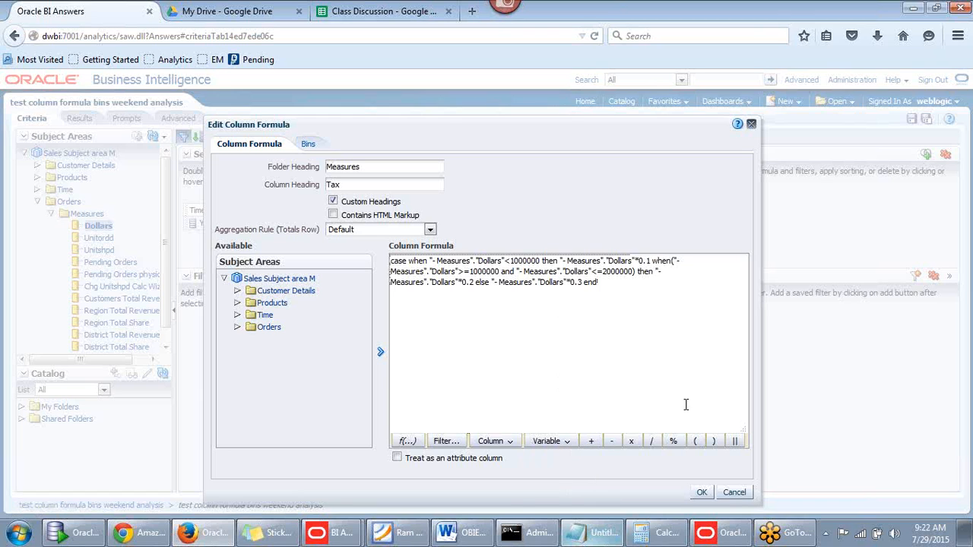
click(734, 494)
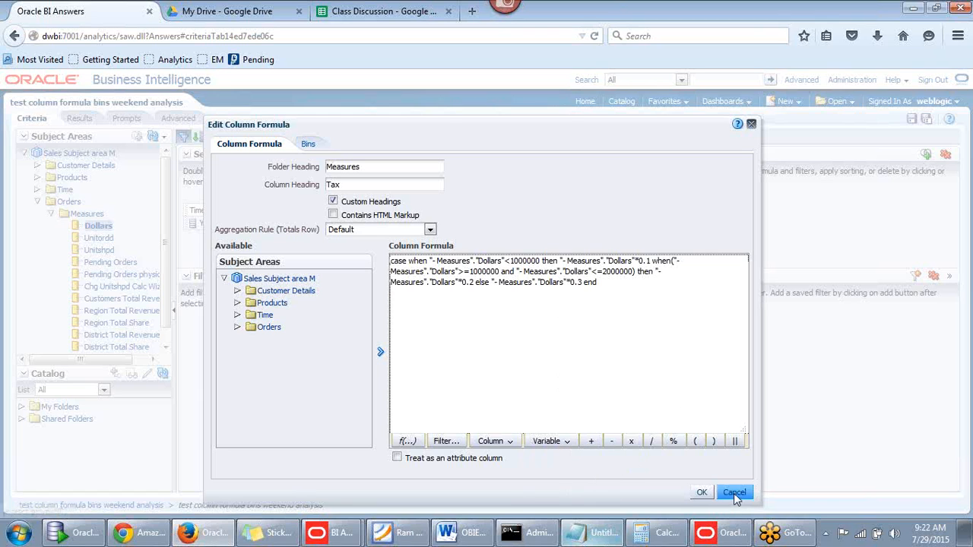
click(702, 493)
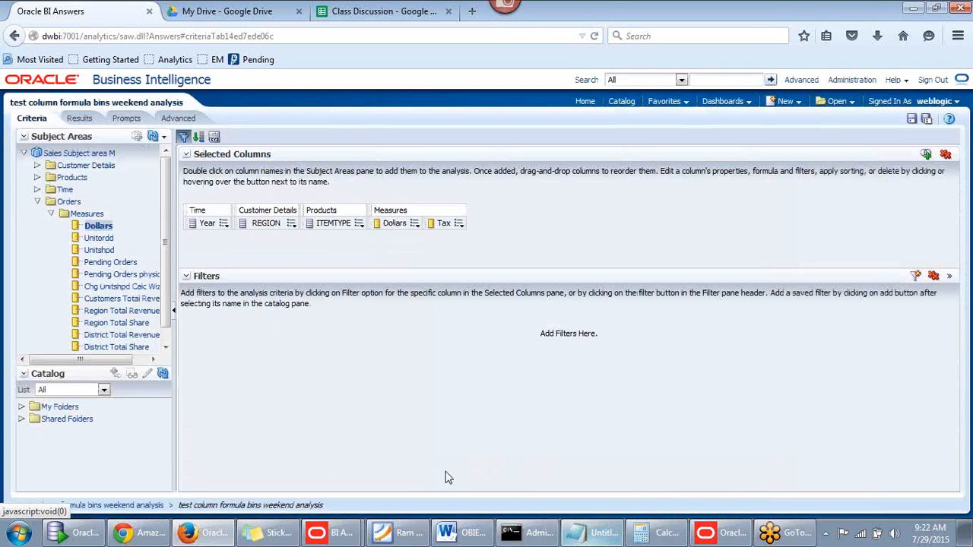
Check the results, then view the Tax column's empty Bins tab and close it without adding bins
click(79, 119)
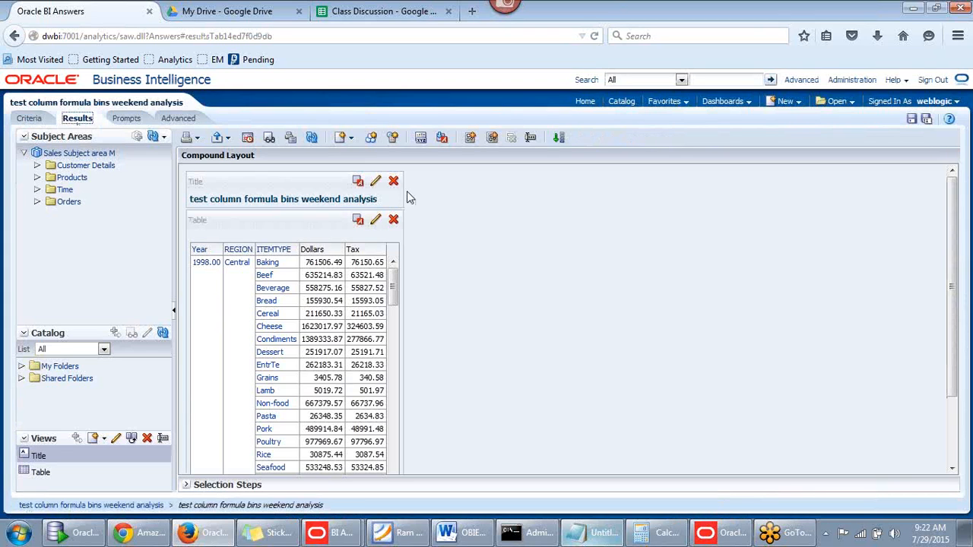
scroll(296, 321, down, 3)
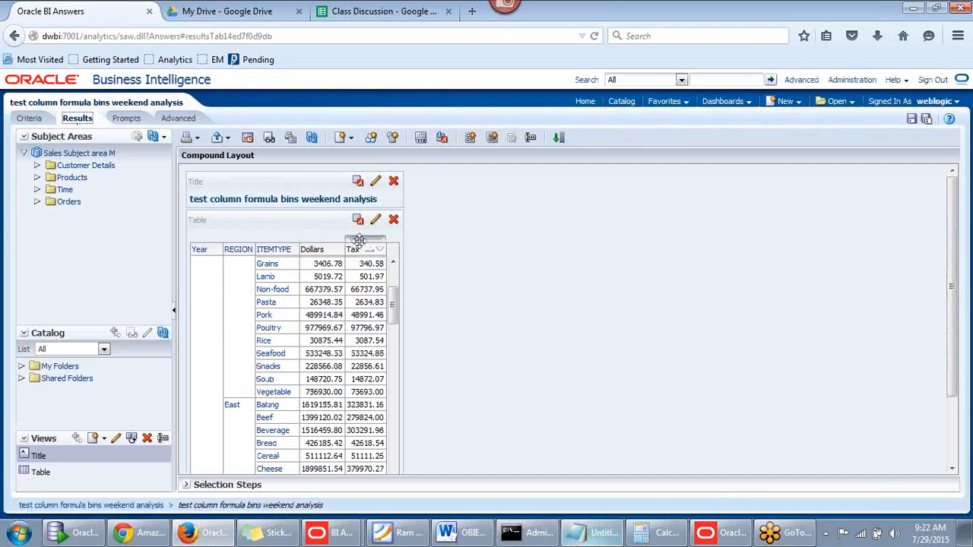
click(32, 120)
mouse_move(225, 226)
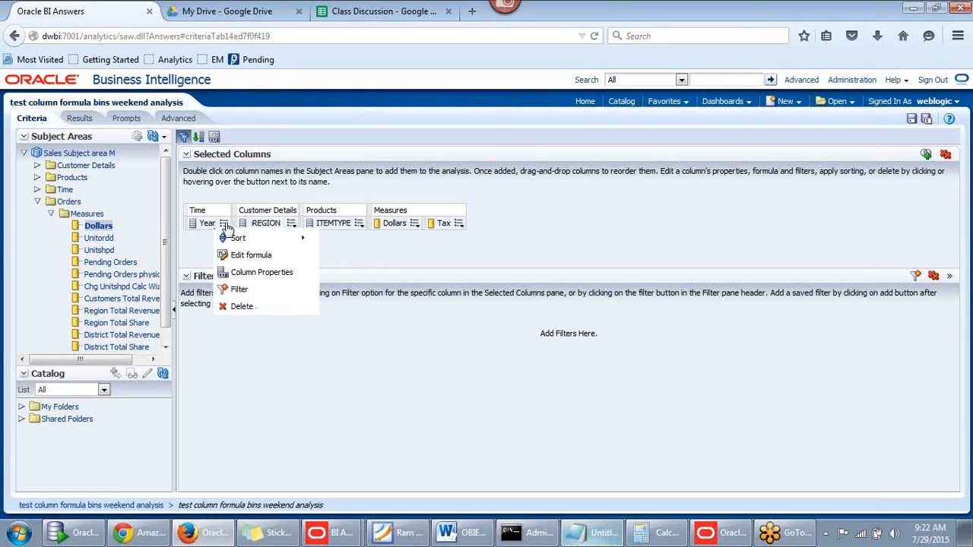
mouse_move(459, 226)
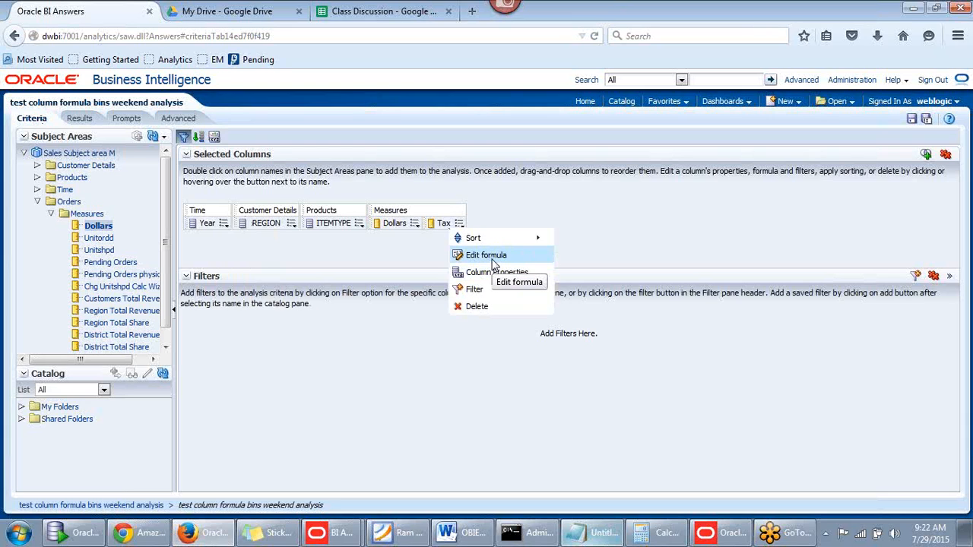
click(492, 259)
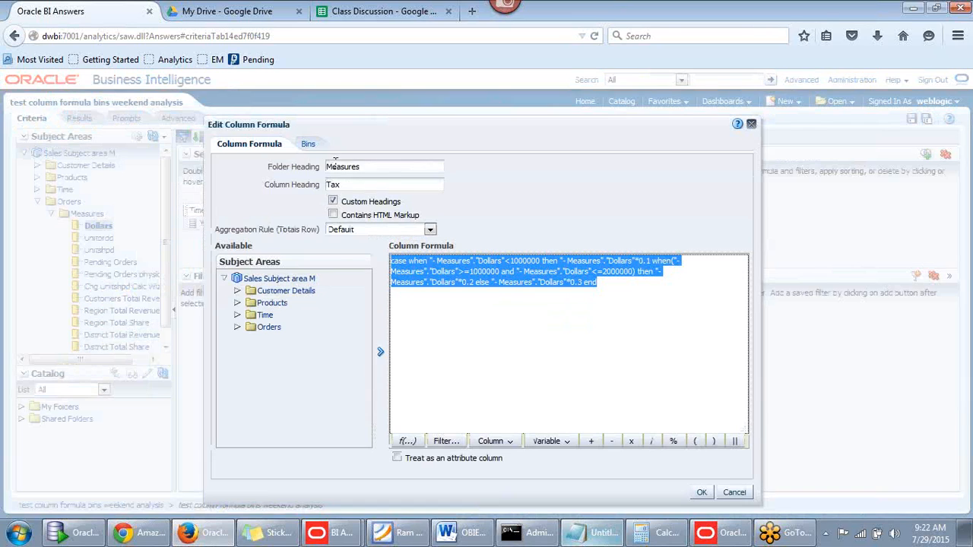
click(308, 146)
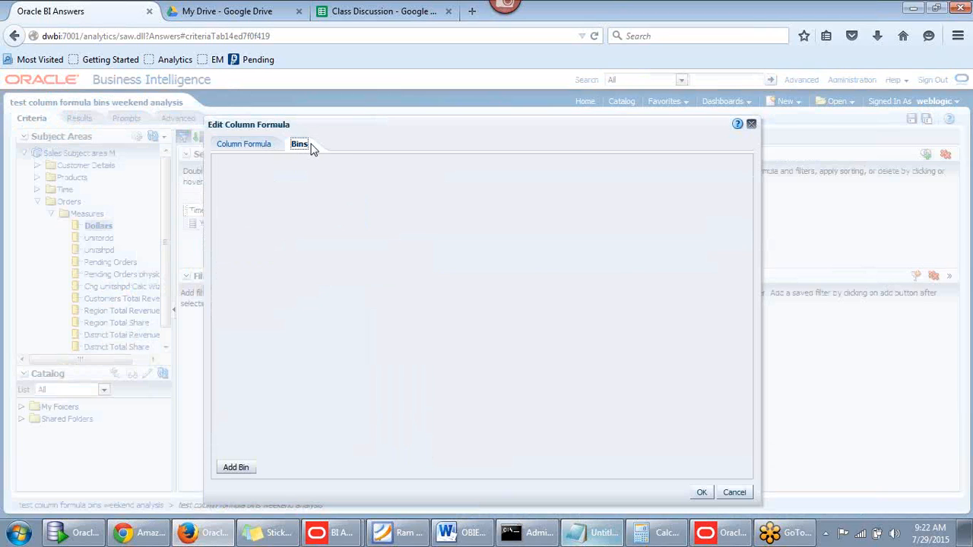
click(751, 125)
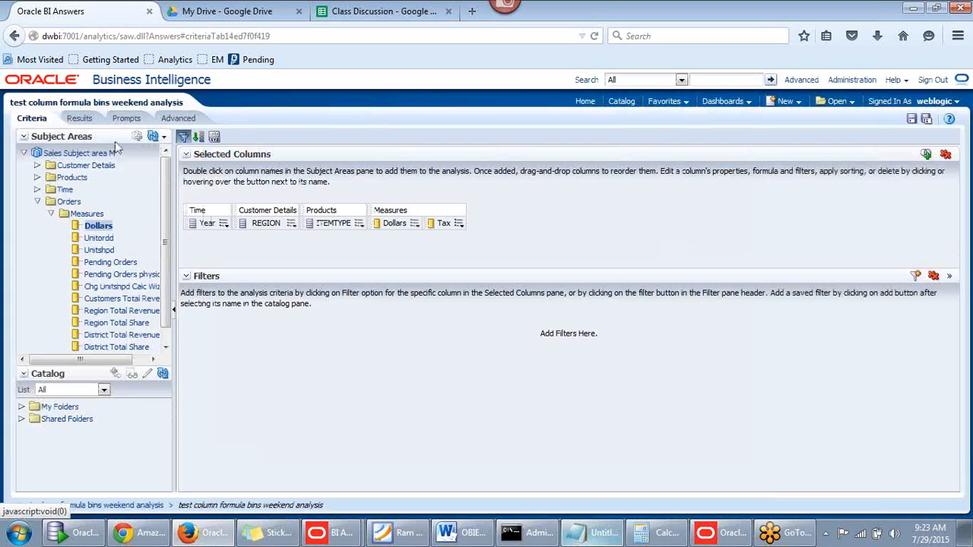
In Save As, create a new folder under Shared Folders
click(927, 119)
drag(552, 155, 613, 174)
click(366, 252)
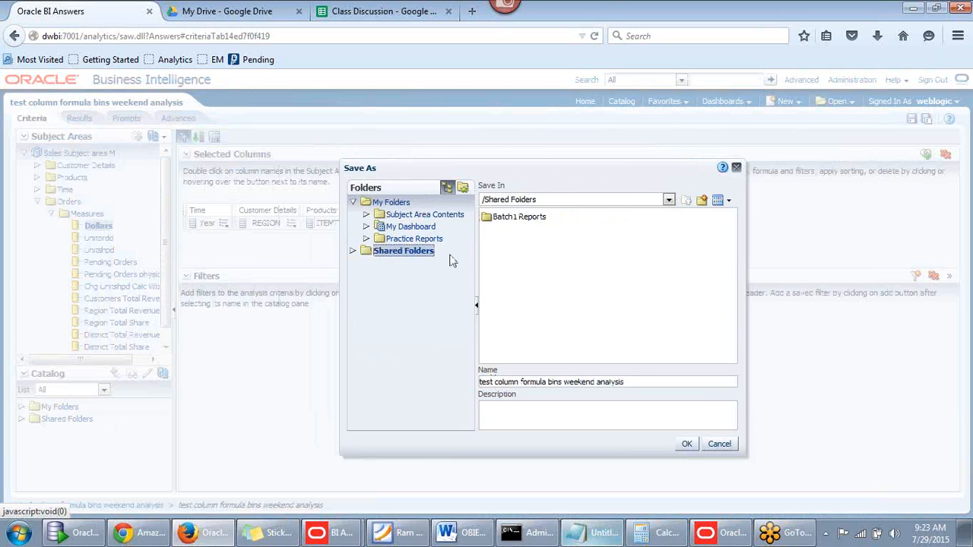
click(702, 201)
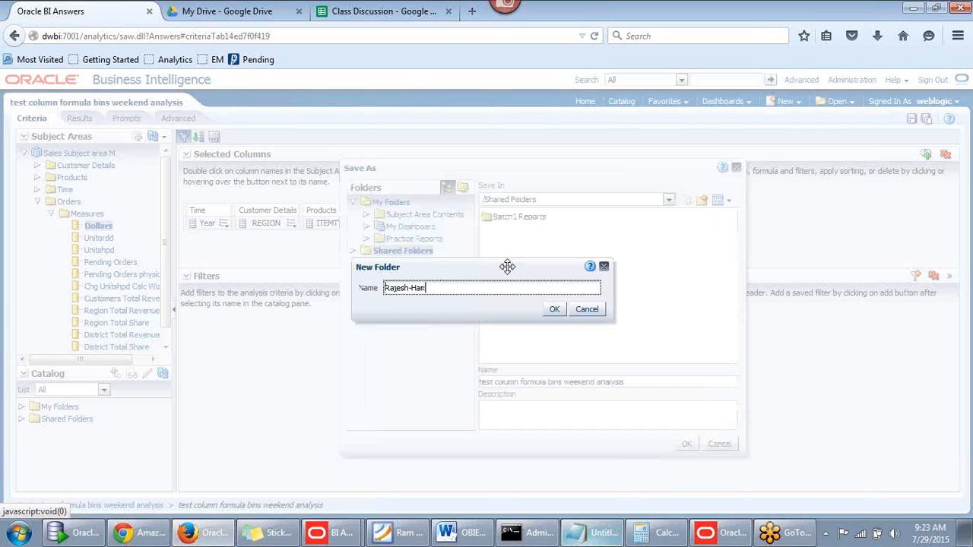
click(554, 309)
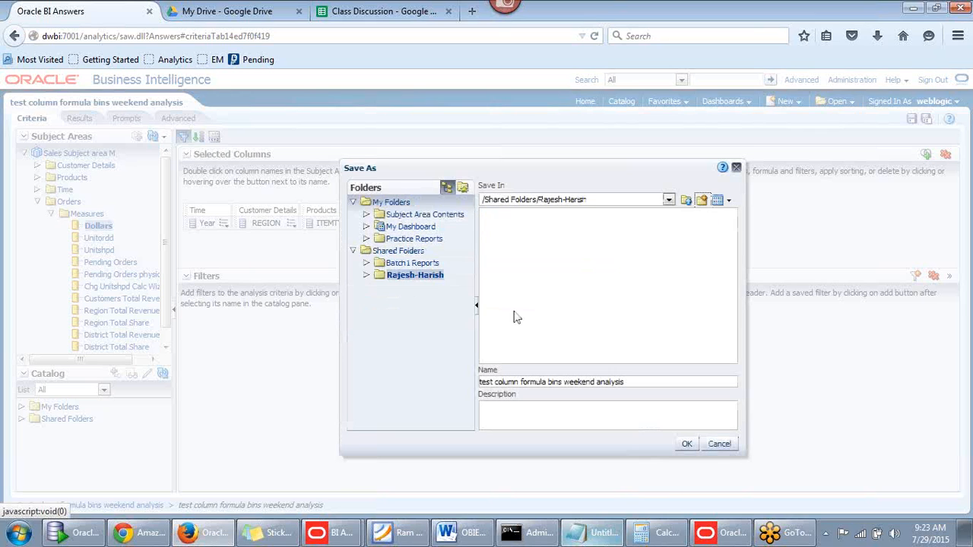
Name the analysis 'test column formula tax_calculation' and save it in that folder
click(627, 383)
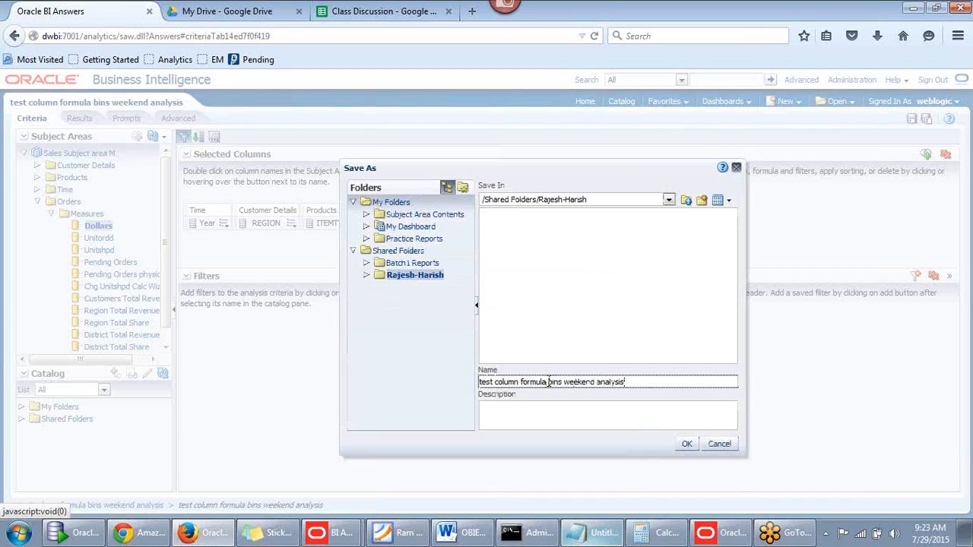
drag(548, 382, 718, 383)
key(BackSpace)
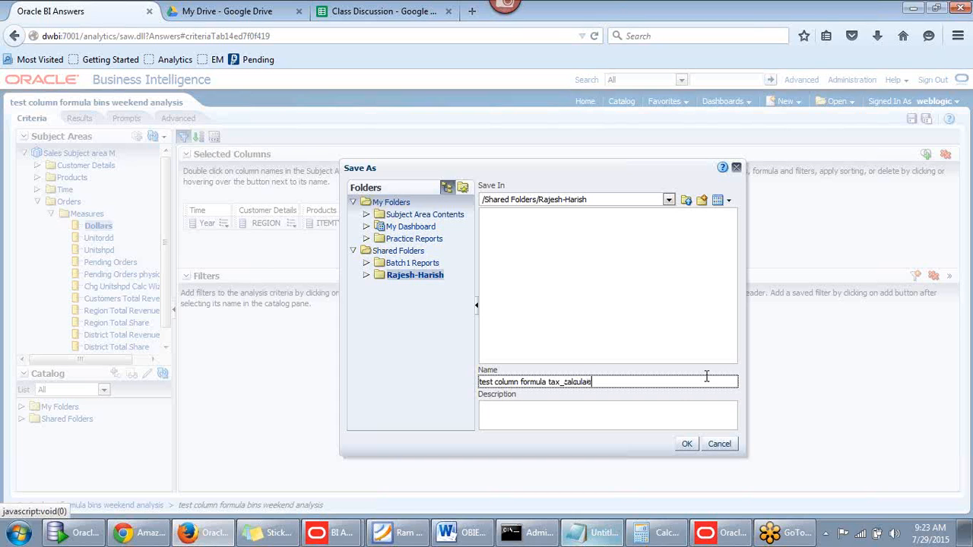
click(688, 447)
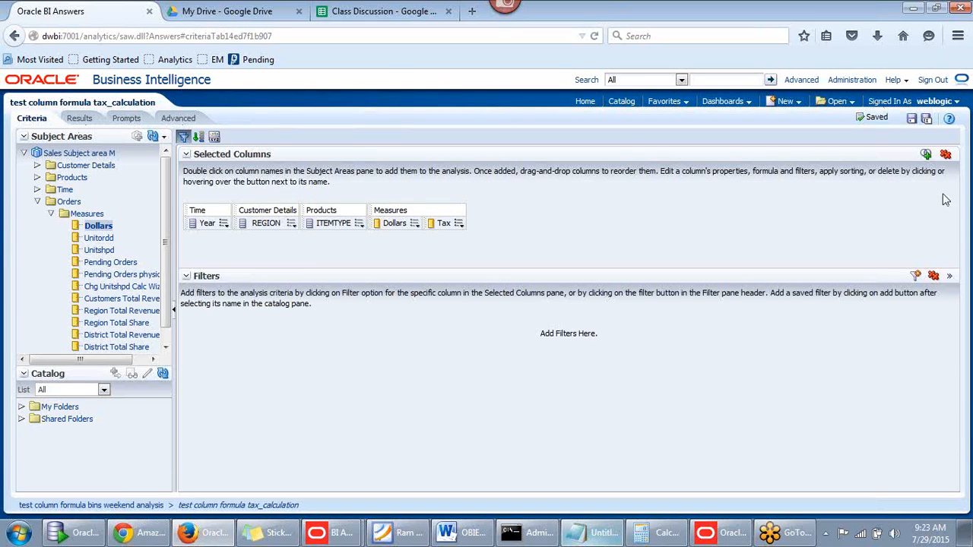
Remove all columns, then add Year and Day Name from the Time folder
click(946, 154)
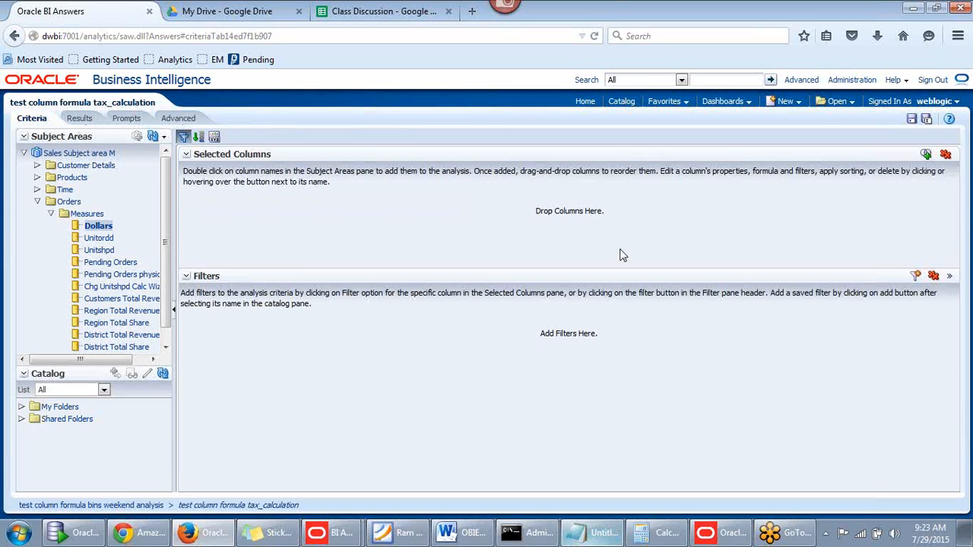
click(52, 215)
click(38, 202)
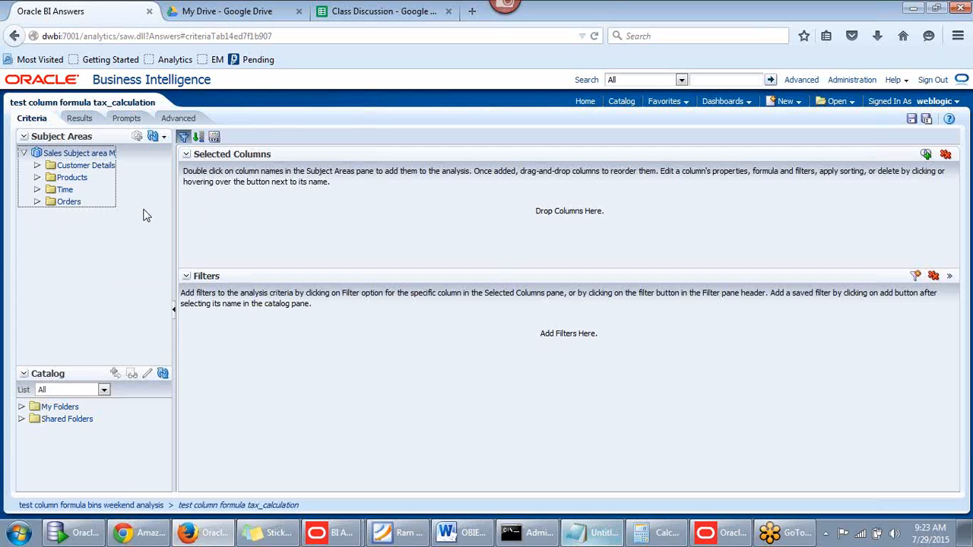
click(37, 190)
mouse_move(168, 207)
mouse_down()
mouse_move(162, 255)
mouse_move(170, 225)
mouse_up()
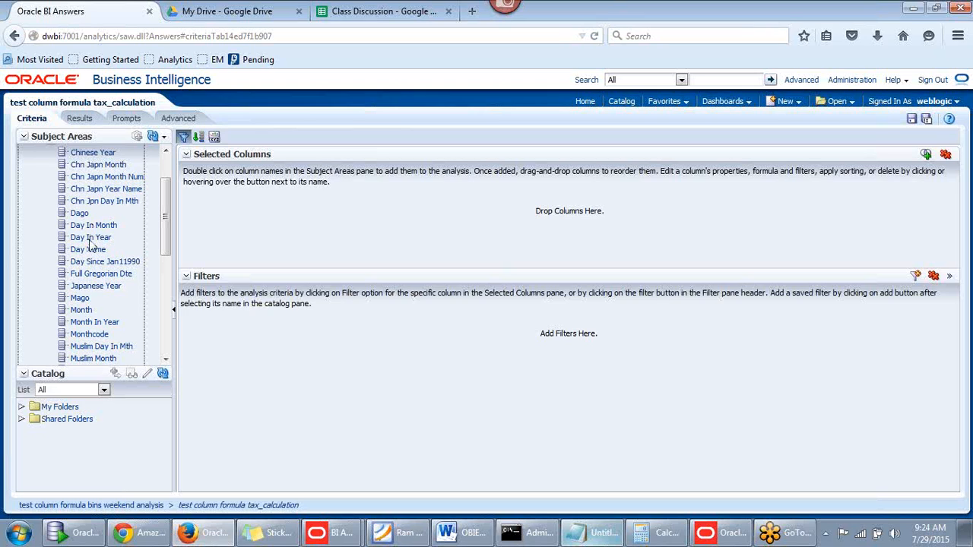
scroll(81, 270, down, 2)
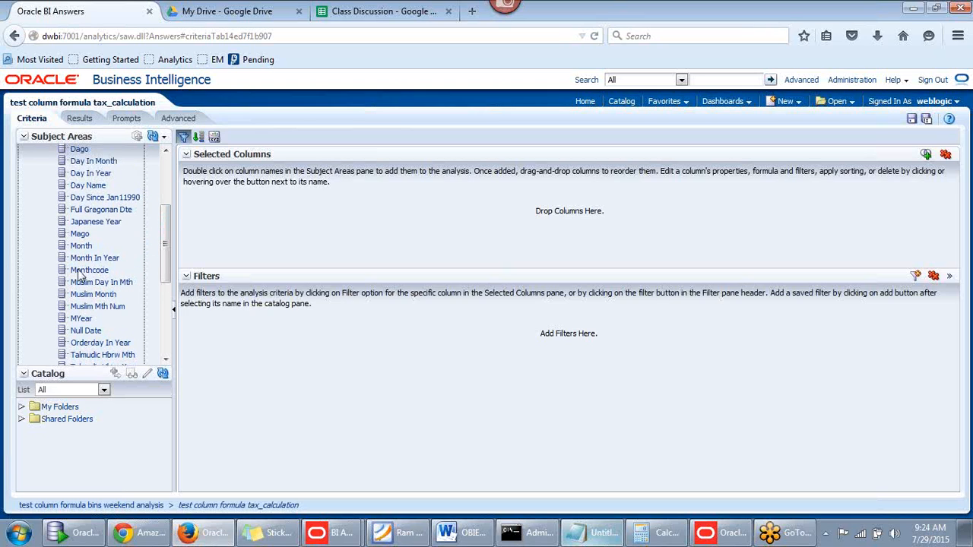
scroll(81, 275, down, 5)
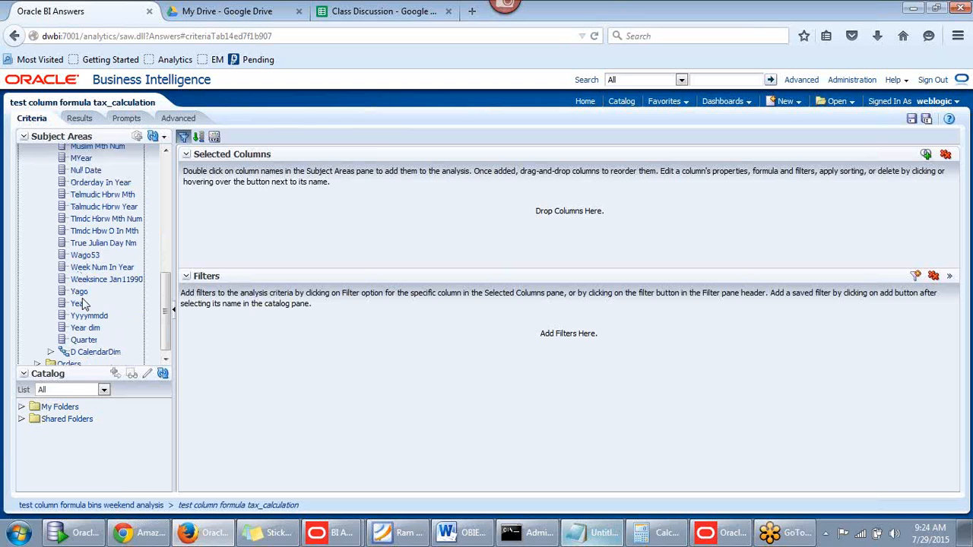
double_click(82, 303)
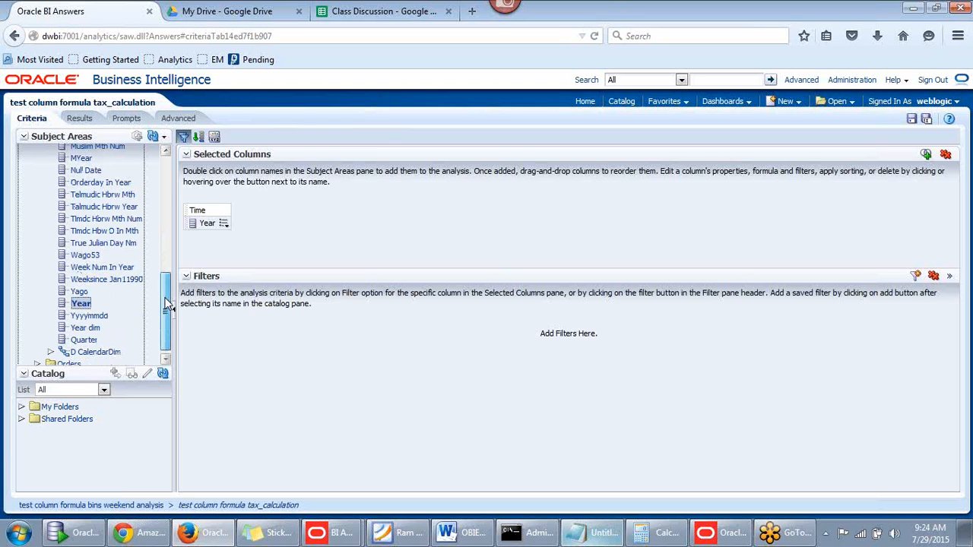
drag(168, 304, 166, 232)
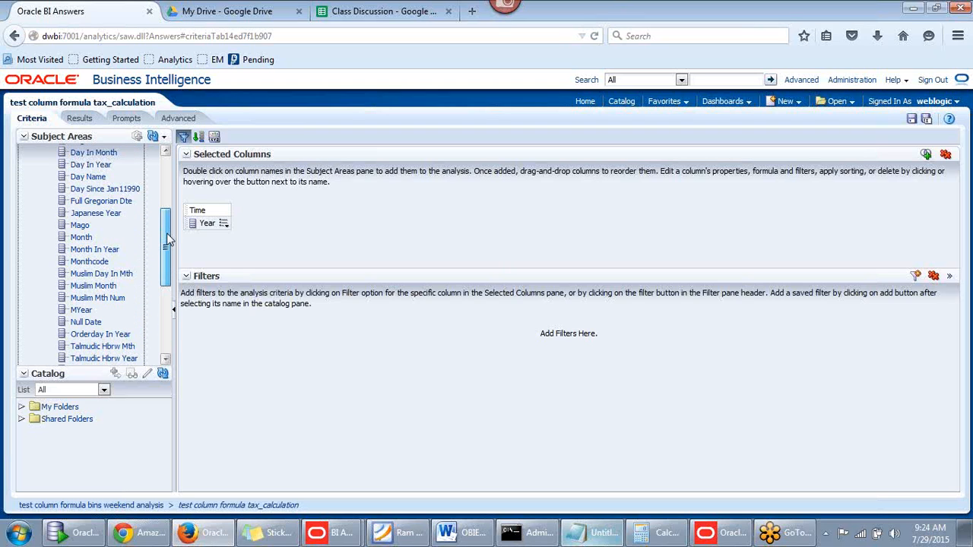
click(82, 178)
double_click(81, 181)
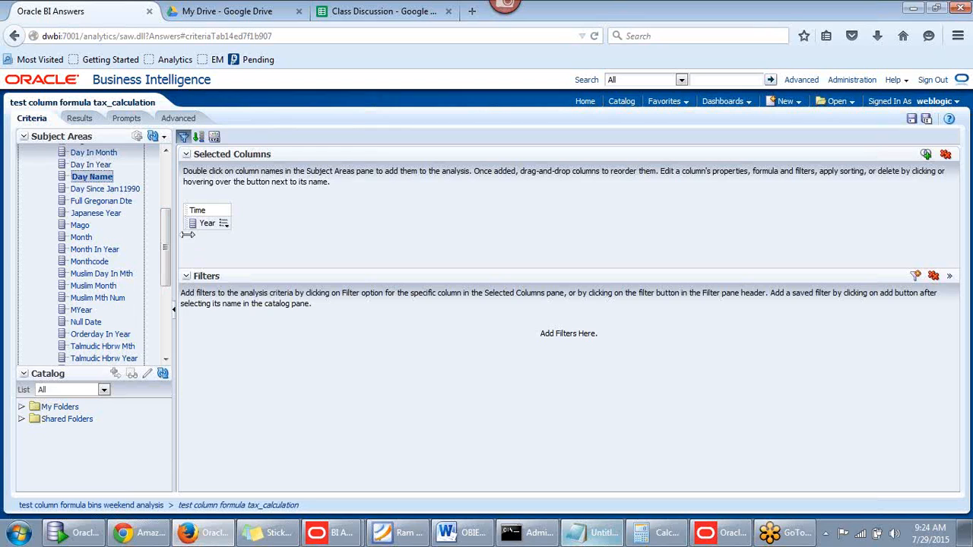
drag(168, 234, 167, 306)
Add the Dollars measure from Orders > Measures and run the analysis
click(36, 359)
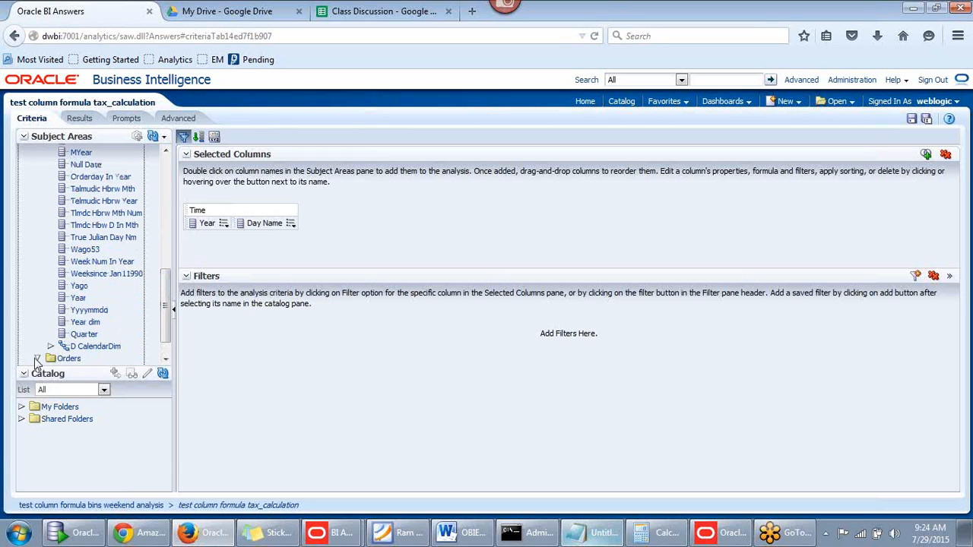
click(49, 346)
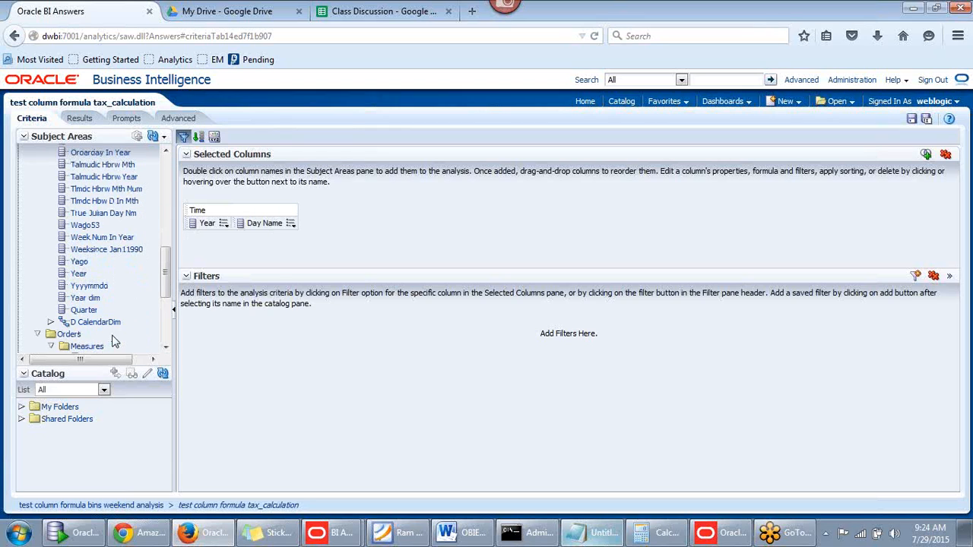
scroll(165, 289, down, 3)
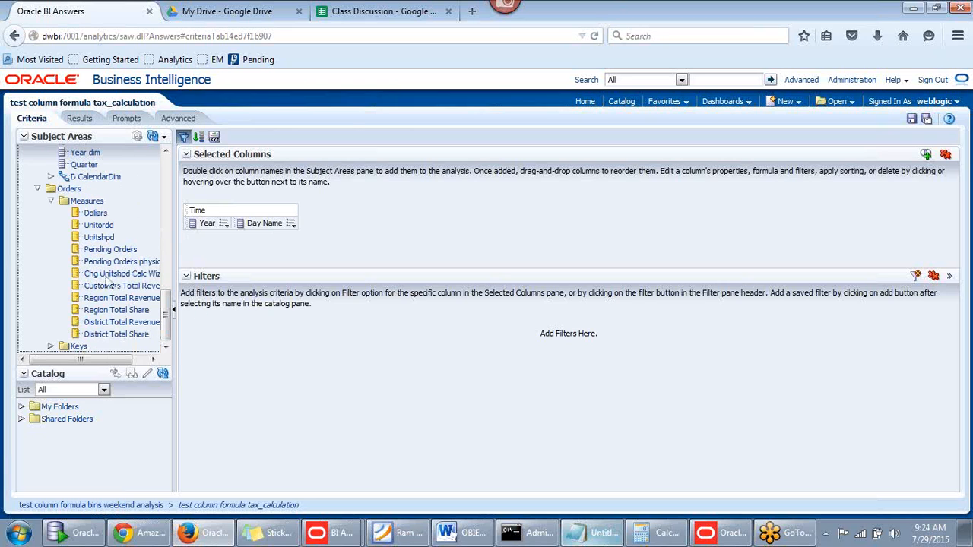
double_click(98, 212)
click(80, 120)
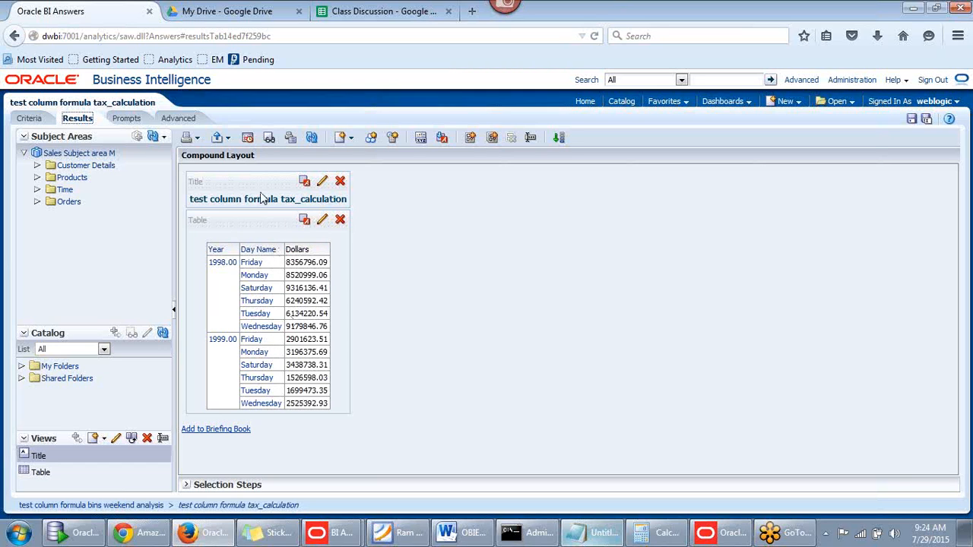
After reviewing Dollars per weekday for 1998 and 1999, go back to the Criteria tab
click(30, 119)
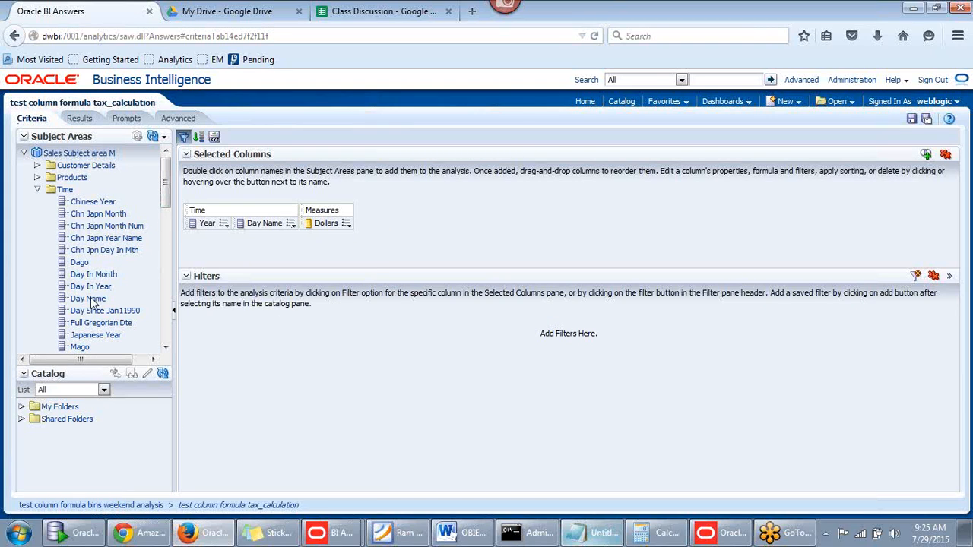
Add a second Day Name column and open its formula editor
drag(89, 299, 286, 229)
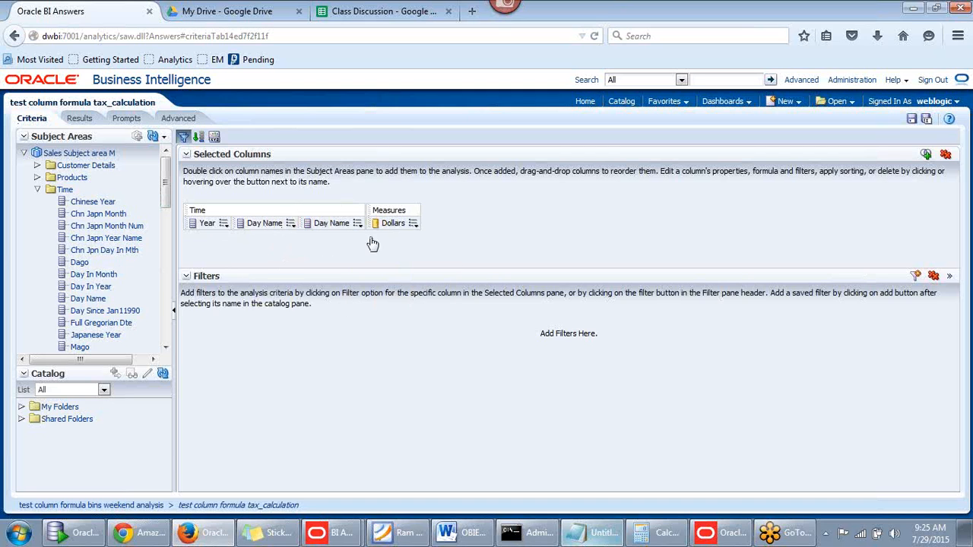
mouse_move(358, 223)
click(437, 256)
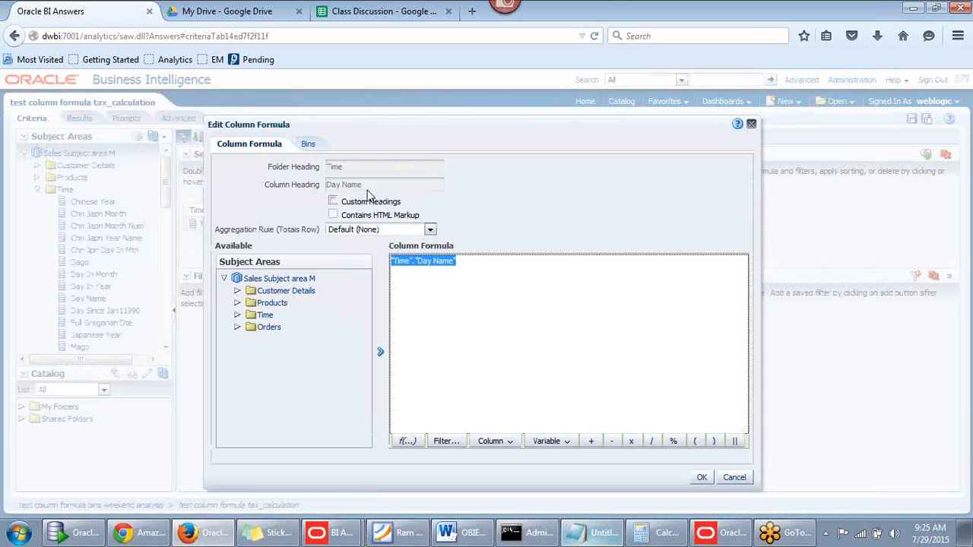
Give the column the custom heading 'Weekday/Weekend' and go to its Bins tab
click(348, 202)
drag(365, 186, 302, 186)
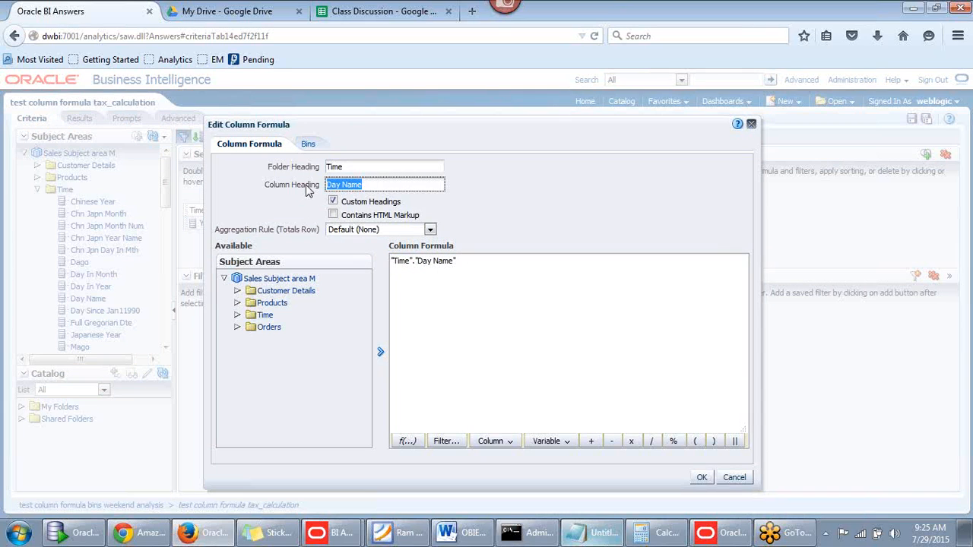
key(BackSpace)
text(Day)
key(BackSpace)
key(BackSpace)
key(BackSpace)
text(Weekday/Weekend)
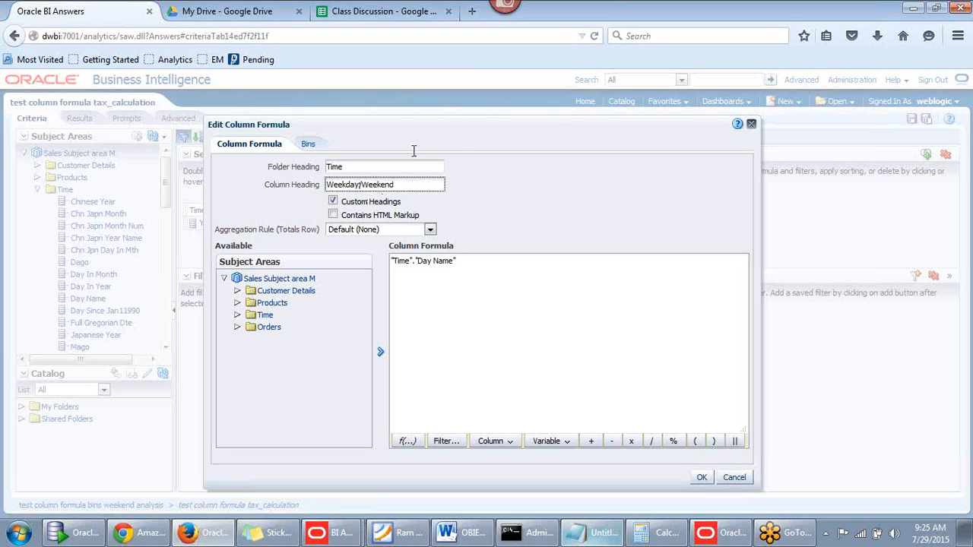
click(309, 149)
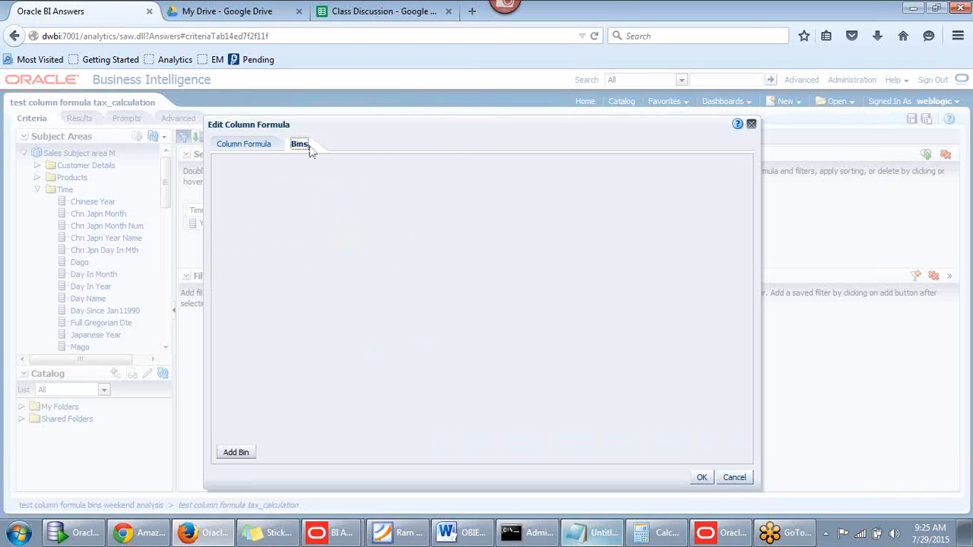
Create a bin named Weekend containing Friday, Saturday and Sunday
click(243, 454)
drag(447, 205, 478, 174)
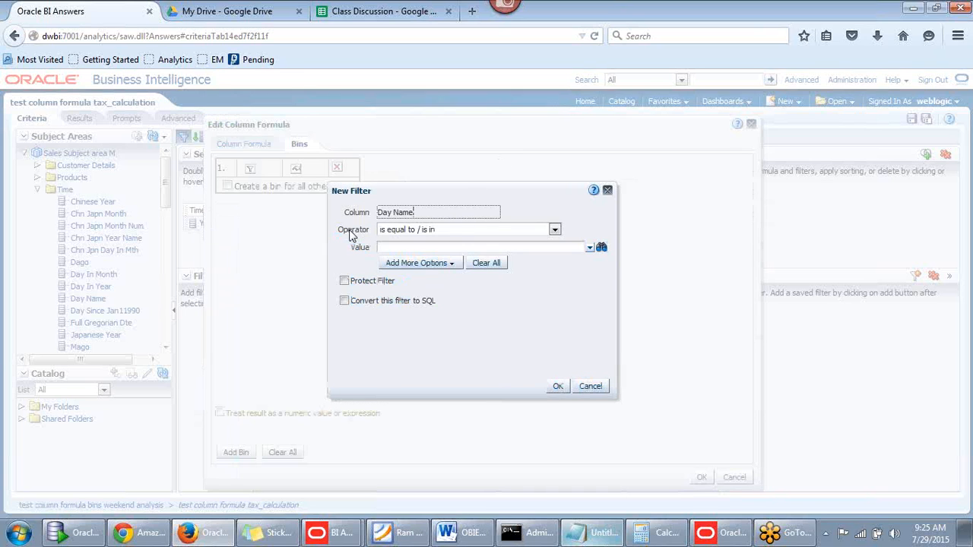
click(555, 229)
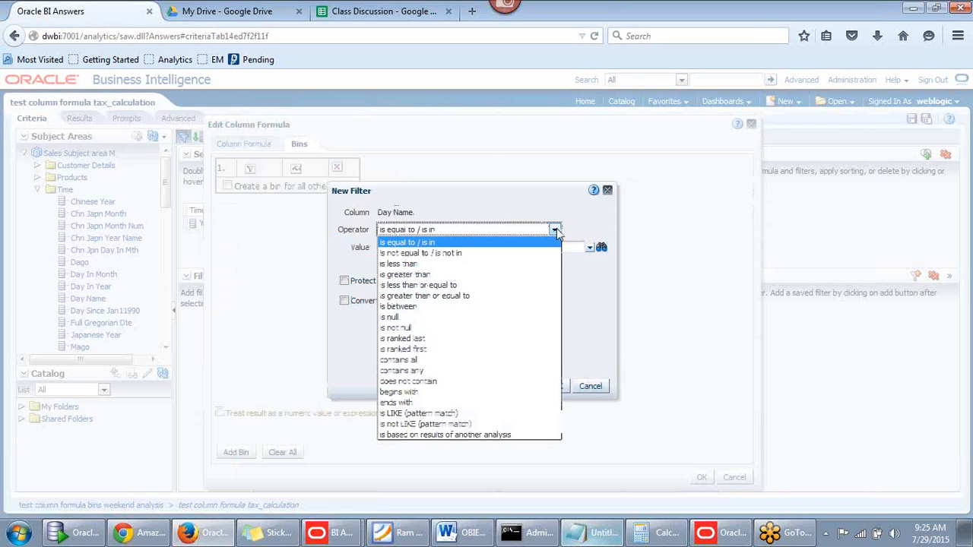
click(445, 234)
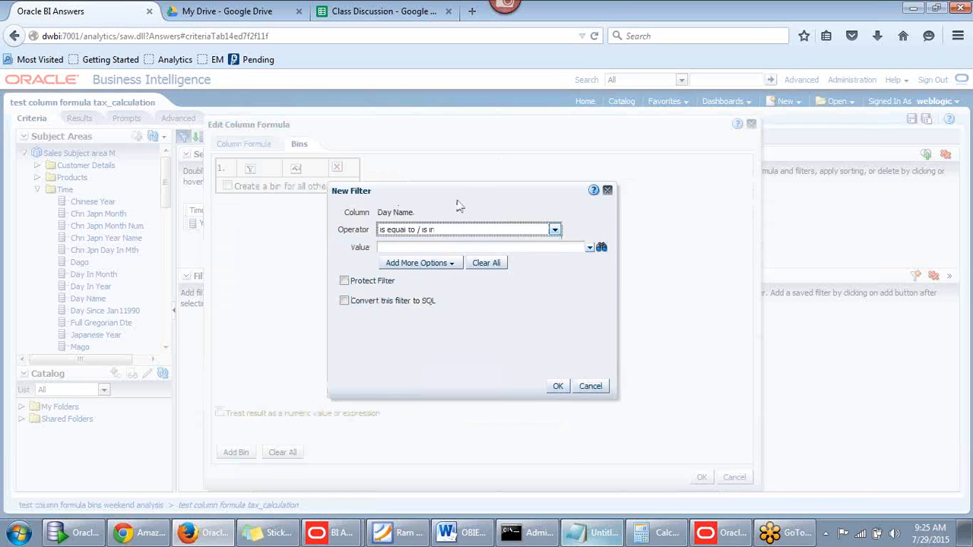
click(555, 230)
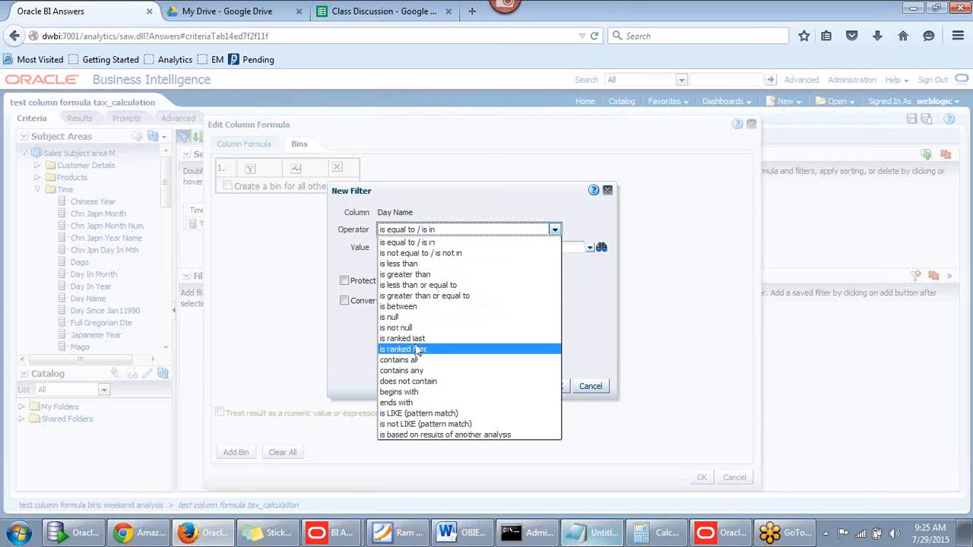
click(443, 194)
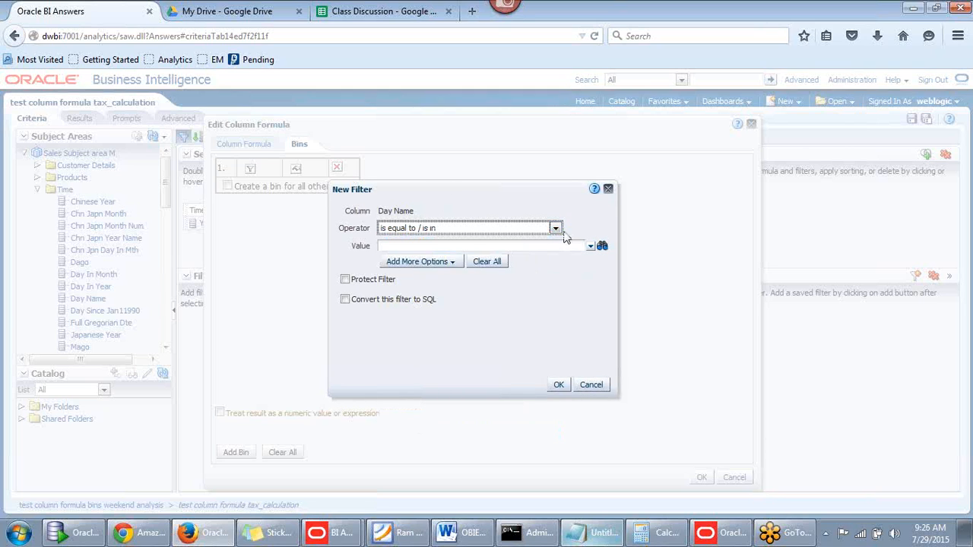
click(590, 247)
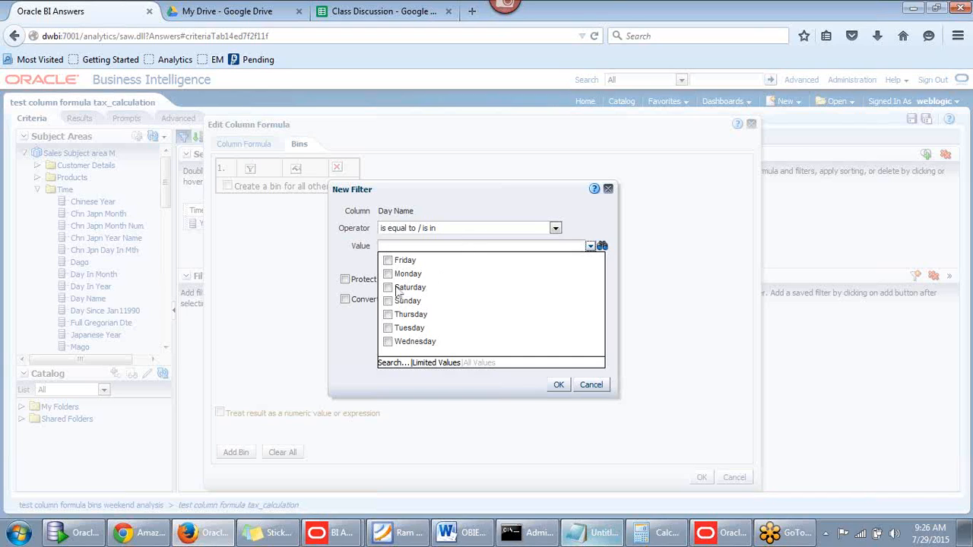
click(388, 261)
click(387, 287)
click(388, 300)
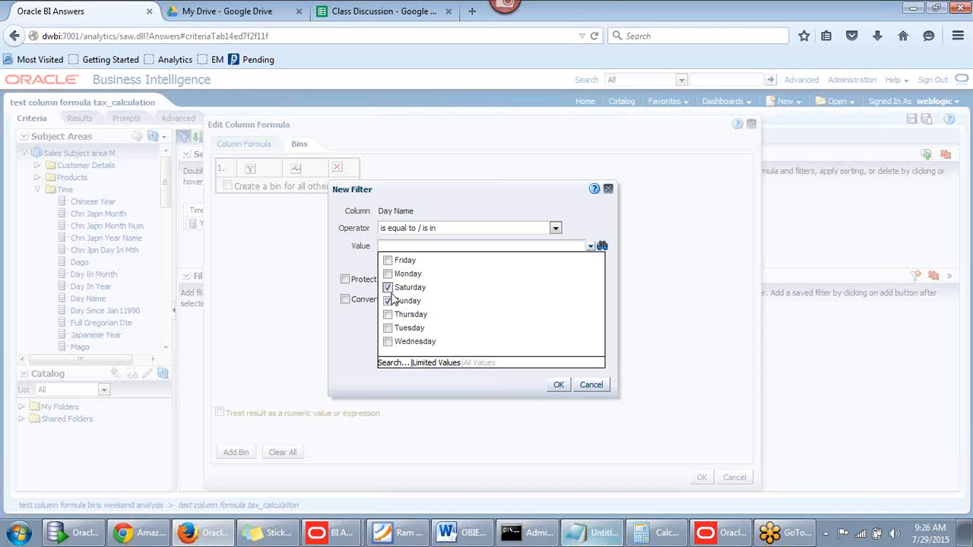
click(389, 262)
click(559, 384)
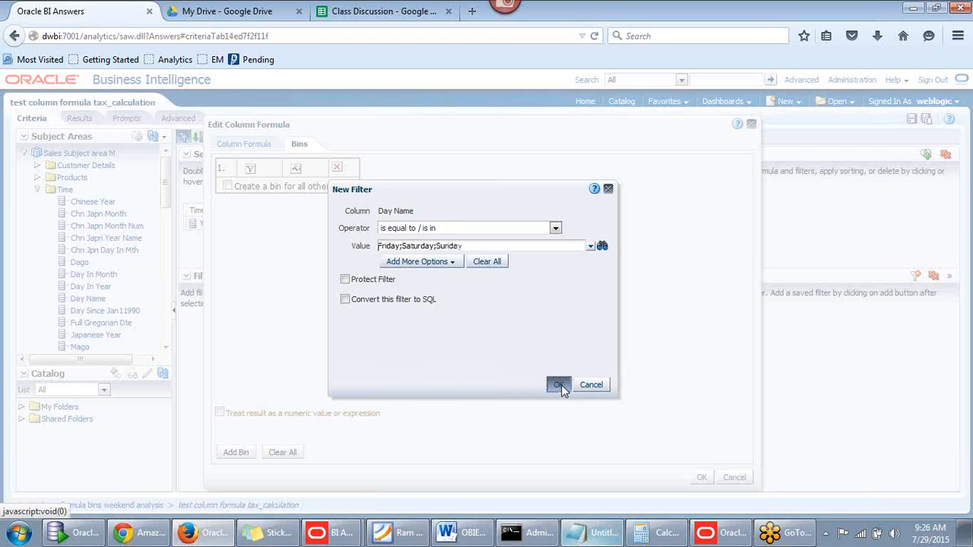
click(559, 385)
click(378, 198)
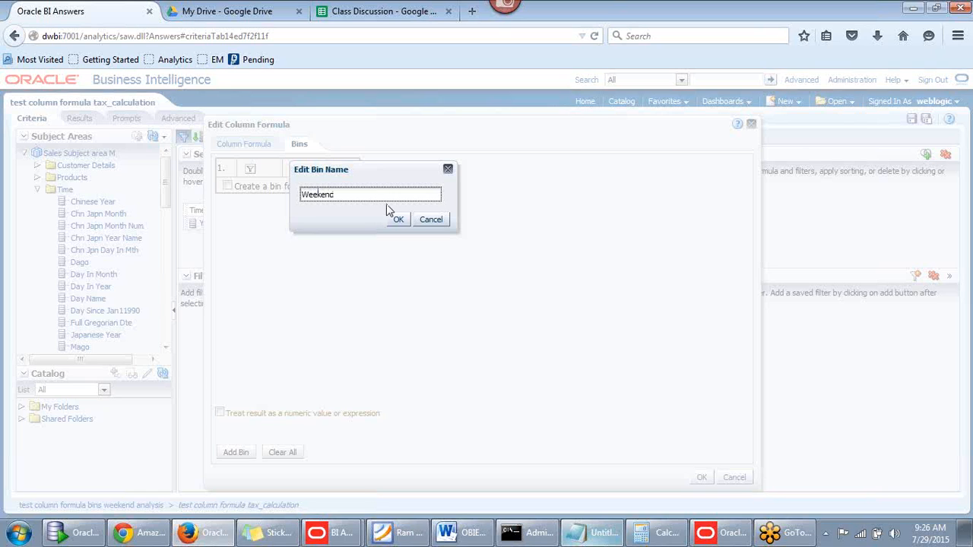
click(398, 219)
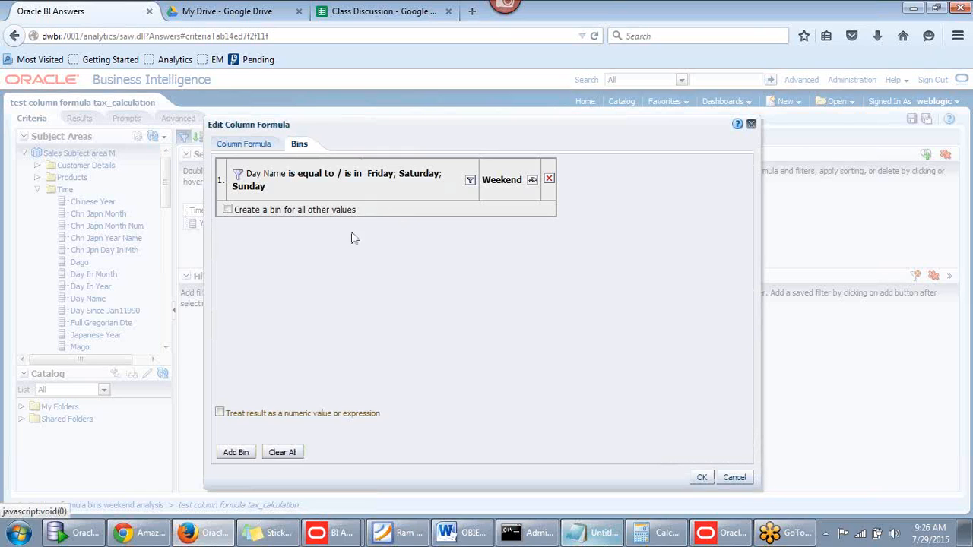
Bin all other days as Weekdays and apply the column formula
click(227, 209)
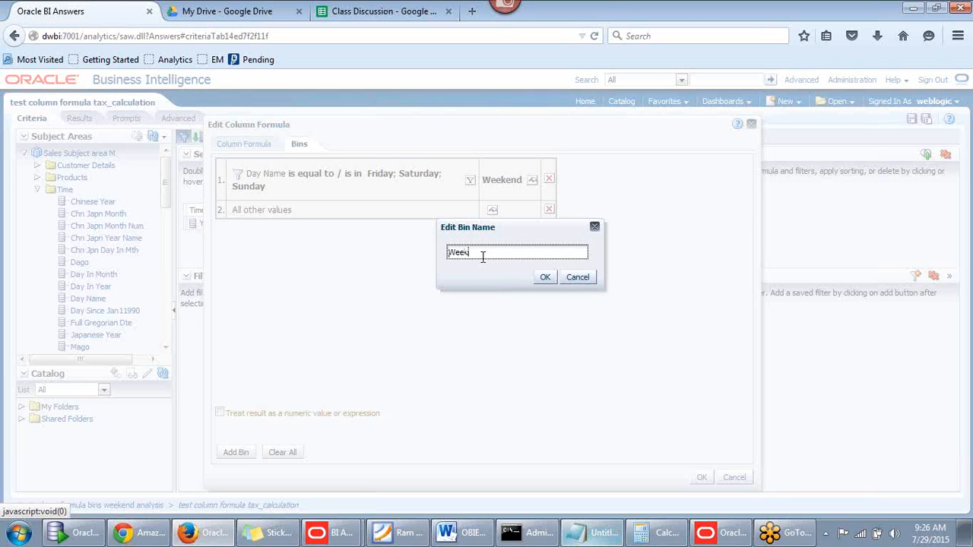
text(Weekdays)
click(544, 278)
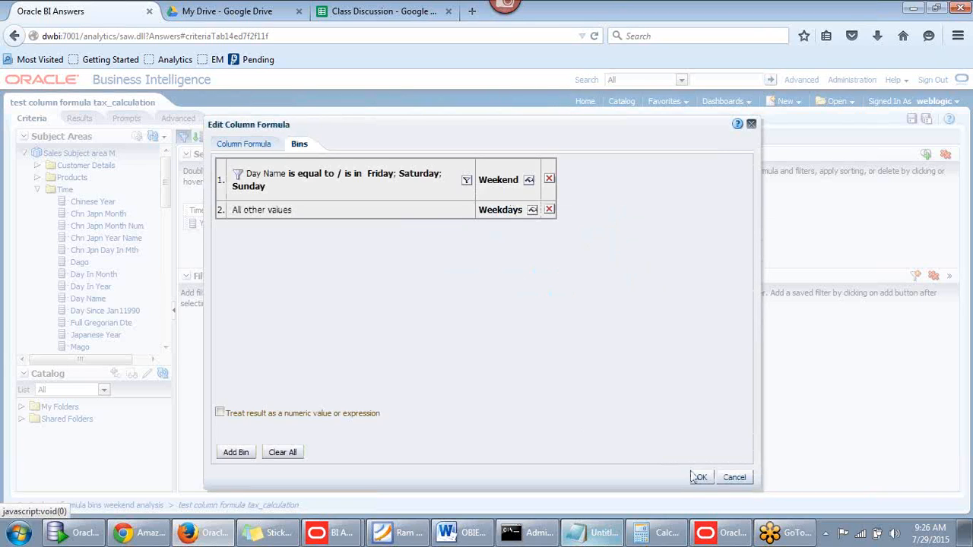
click(701, 479)
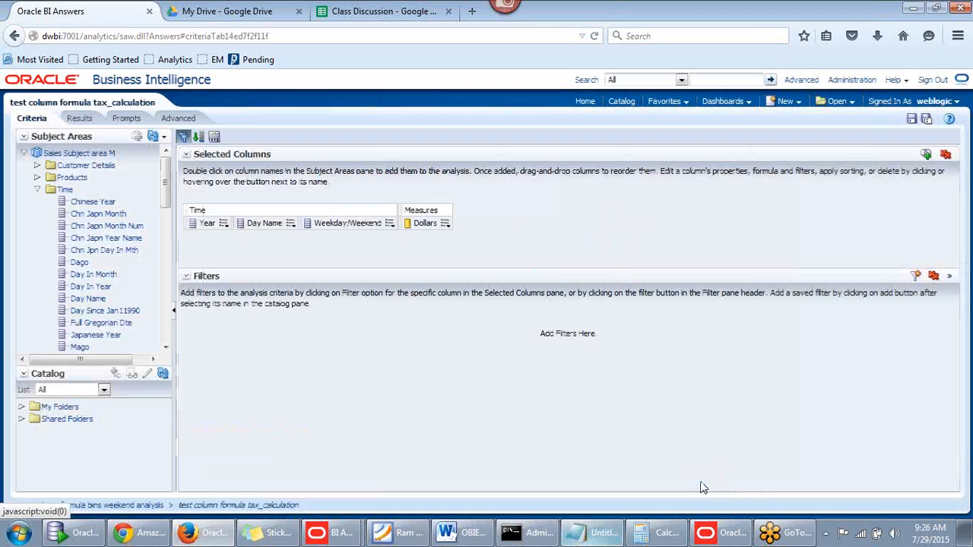
Move Weekday/Weekend to the results table's first column, grouping days under Weekdays and Weekend
click(84, 122)
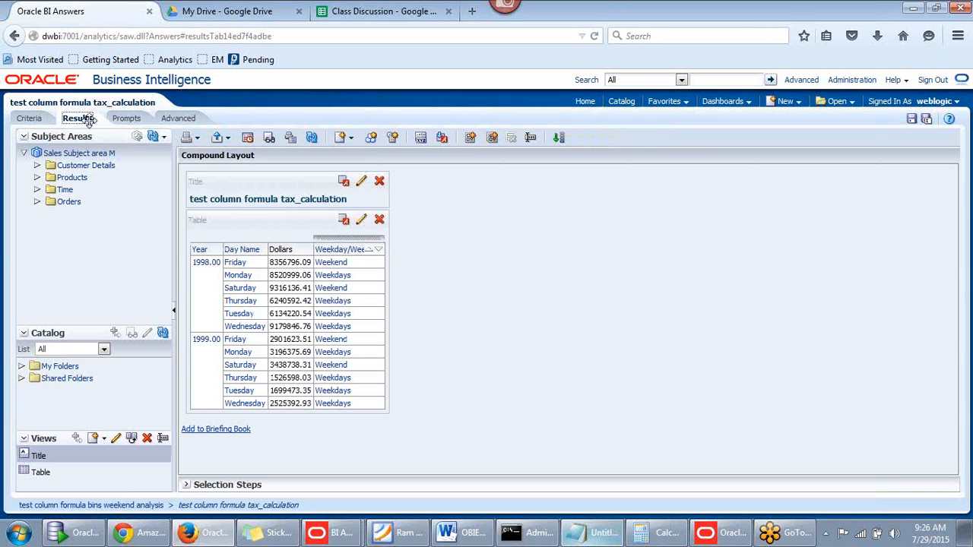
drag(347, 236, 228, 251)
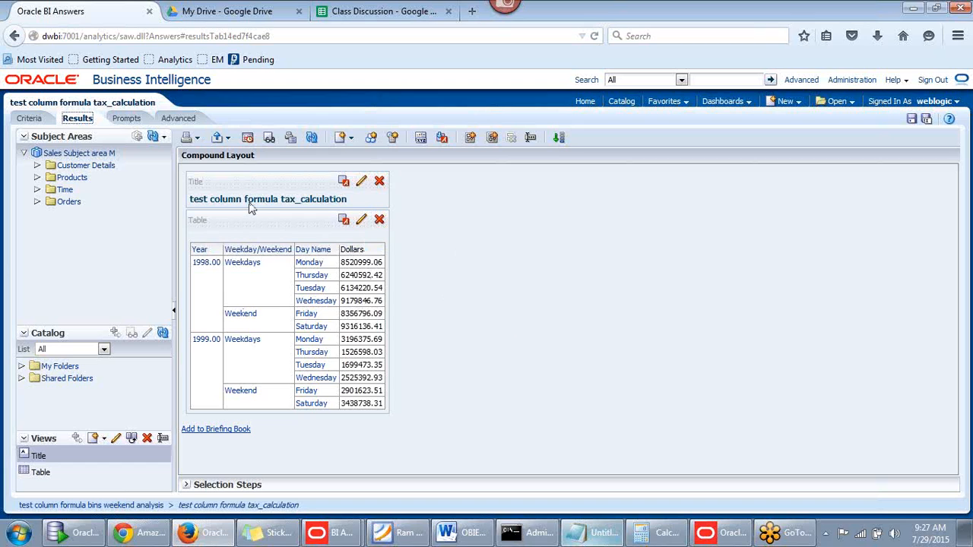
mouse_move(246, 239)
mouse_down()
mouse_move(251, 231)
mouse_move(252, 259)
mouse_move(260, 243)
mouse_up()
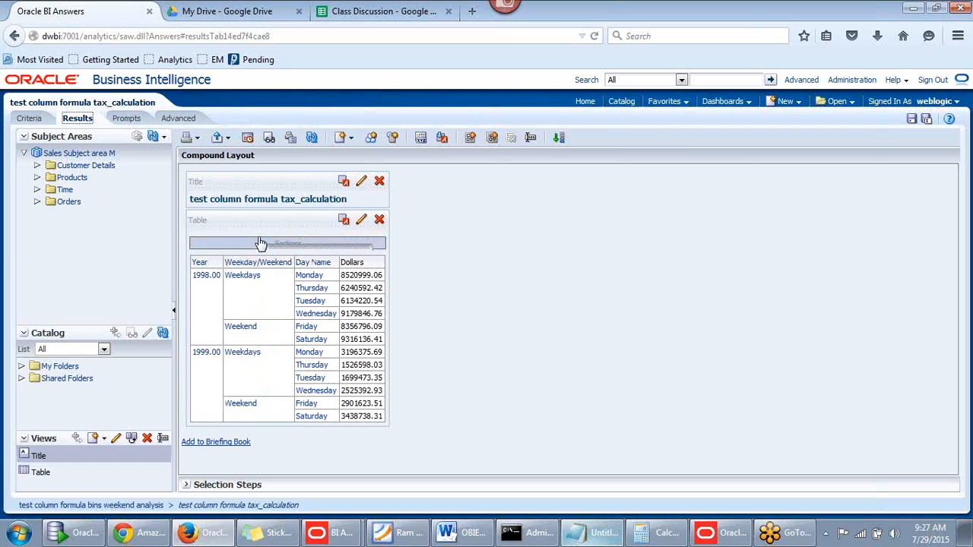
drag(260, 243, 261, 244)
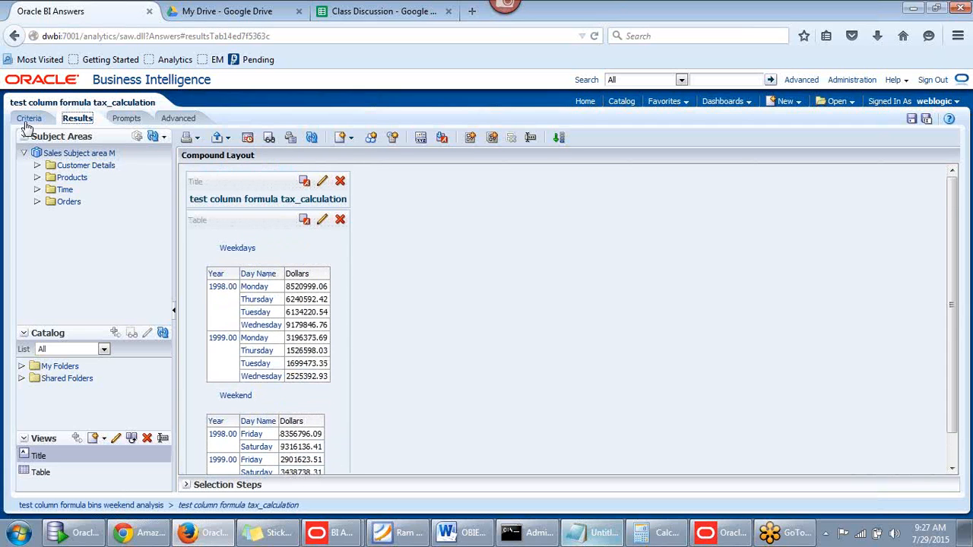
scroll(396, 374, down, 1)
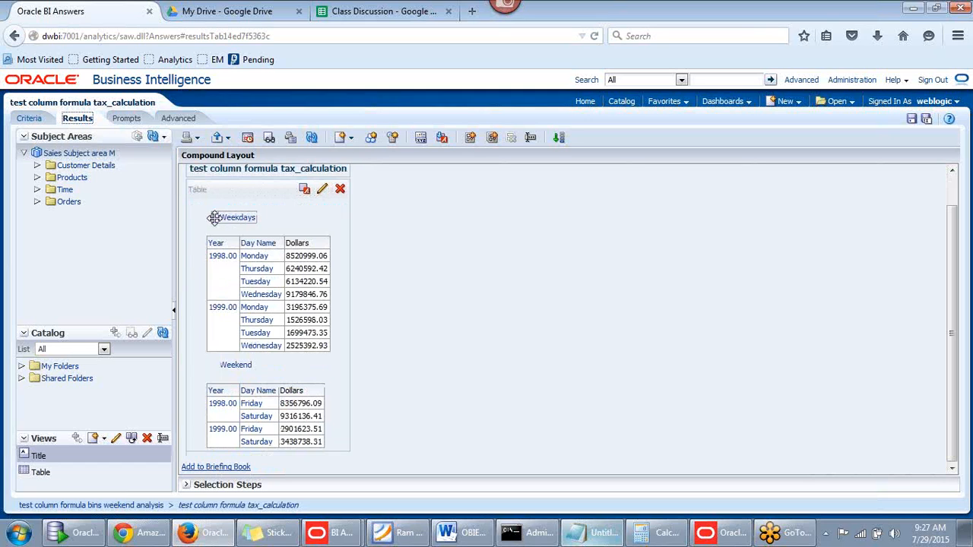
drag(214, 218, 196, 259)
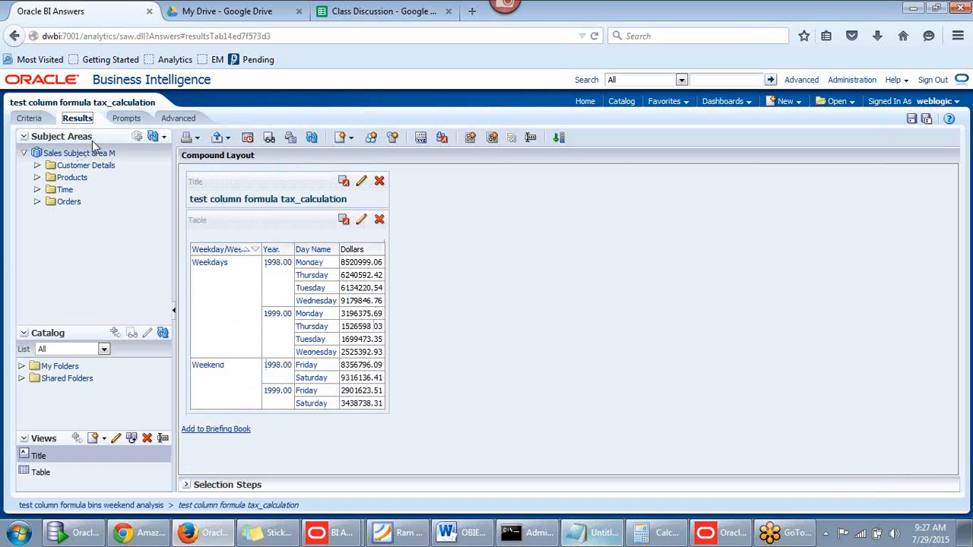
click(29, 118)
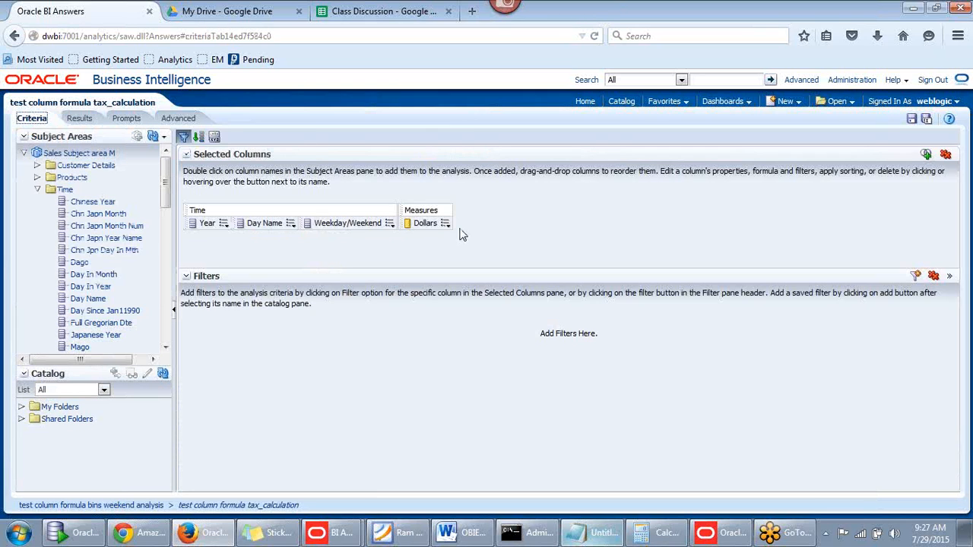
click(390, 224)
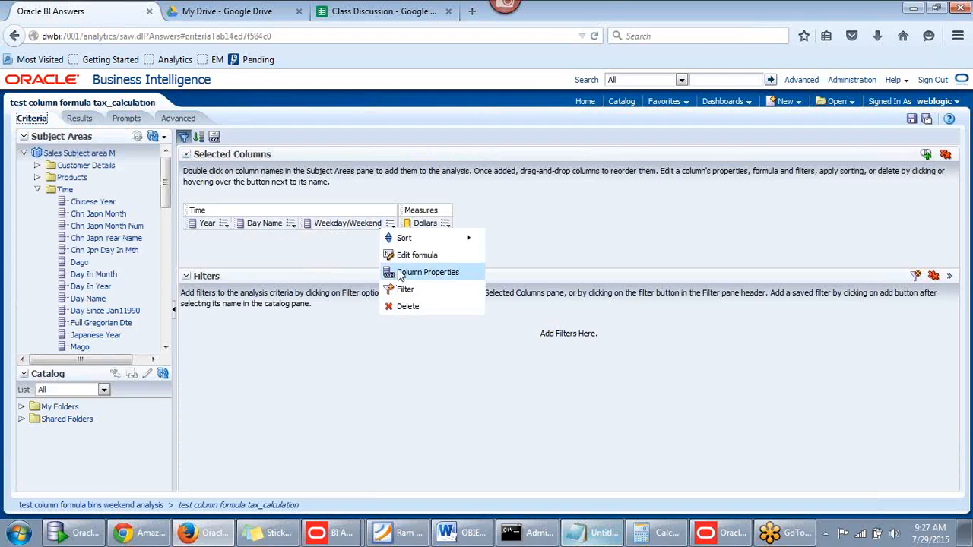
click(410, 258)
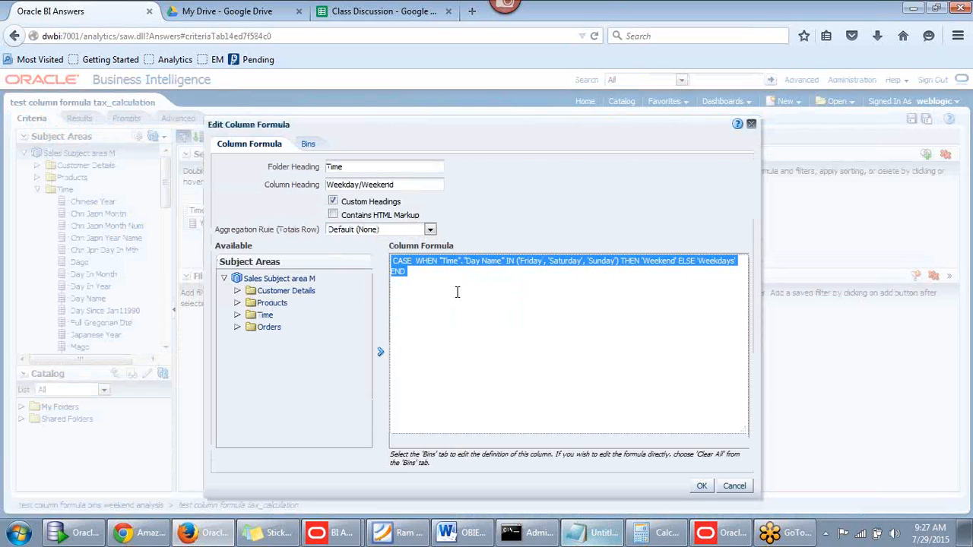
click(305, 144)
click(226, 145)
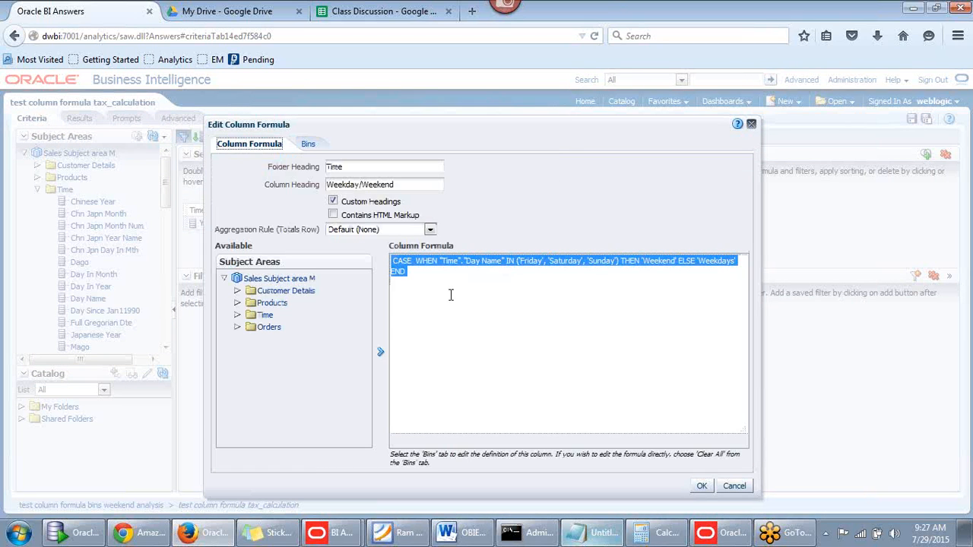
click(428, 287)
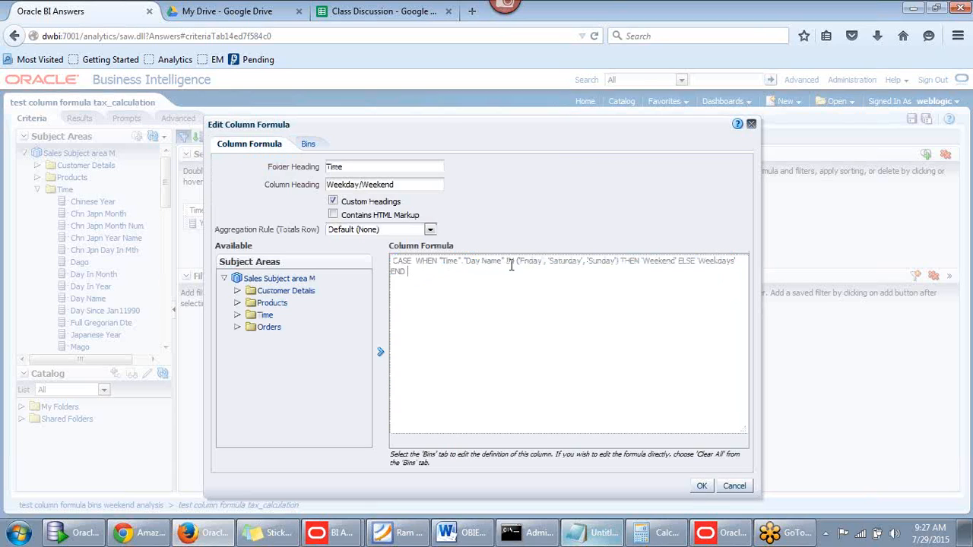
drag(507, 262, 516, 262)
click(520, 262)
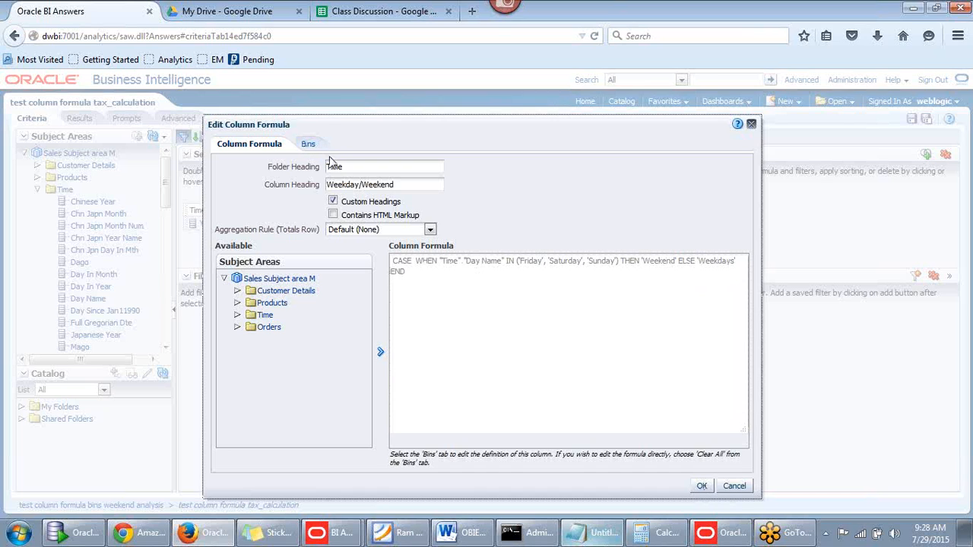
click(703, 487)
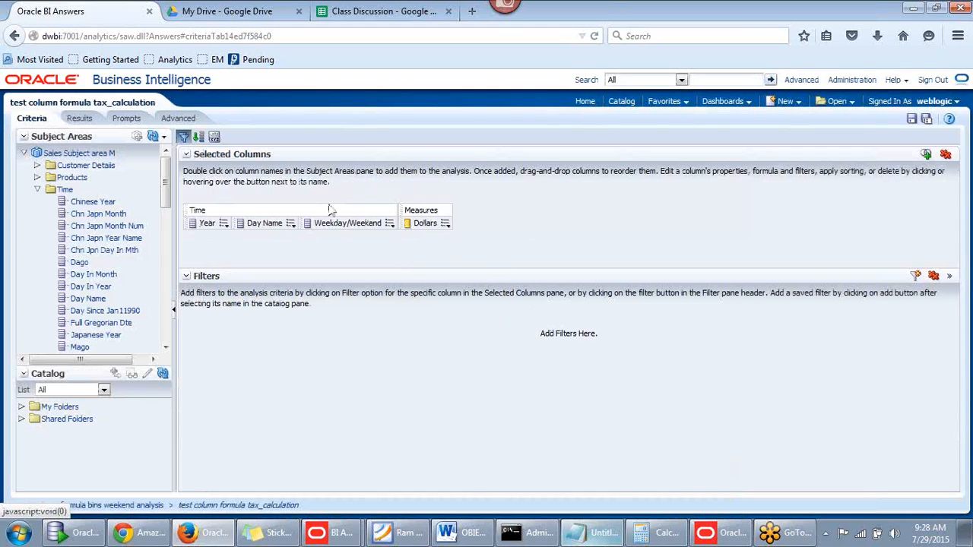
mouse_move(225, 225)
mouse_move(390, 230)
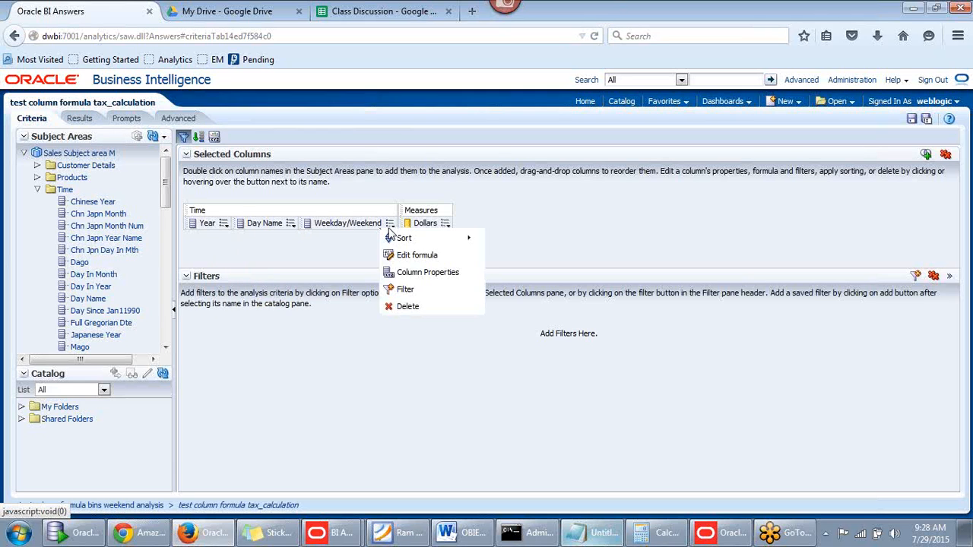
click(79, 118)
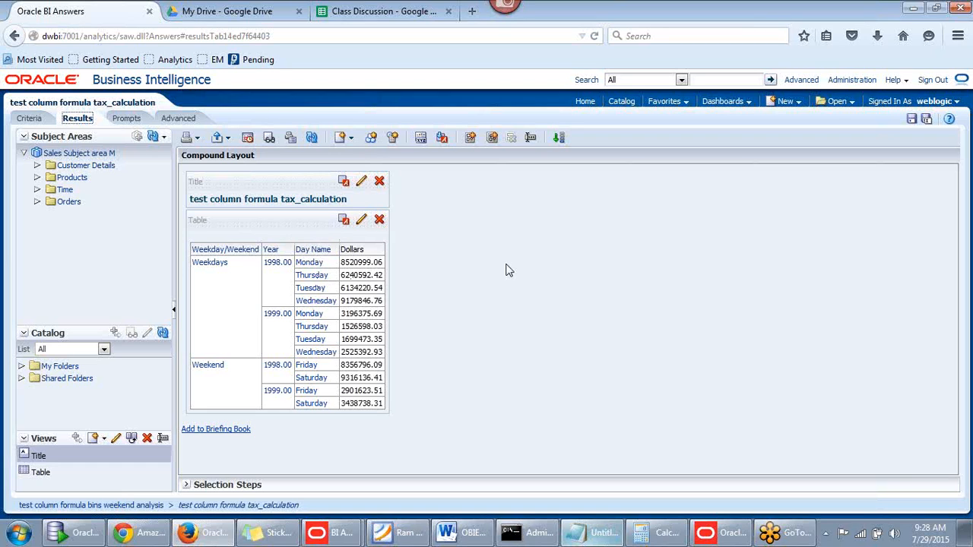
click(37, 190)
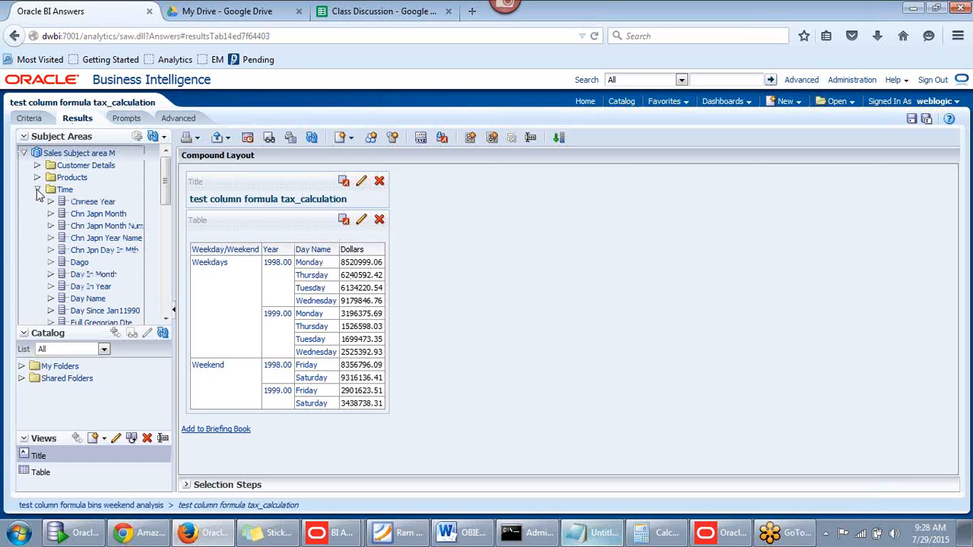
click(37, 190)
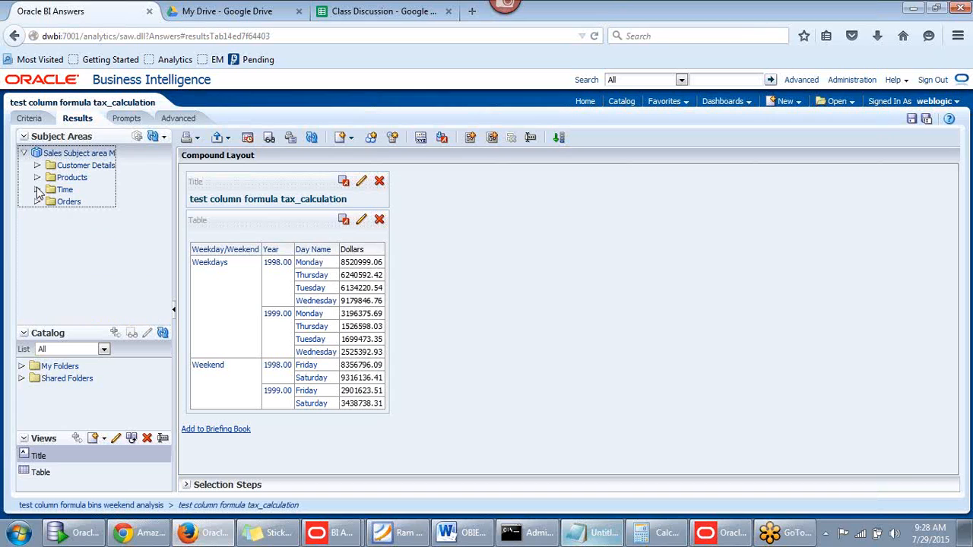
click(29, 118)
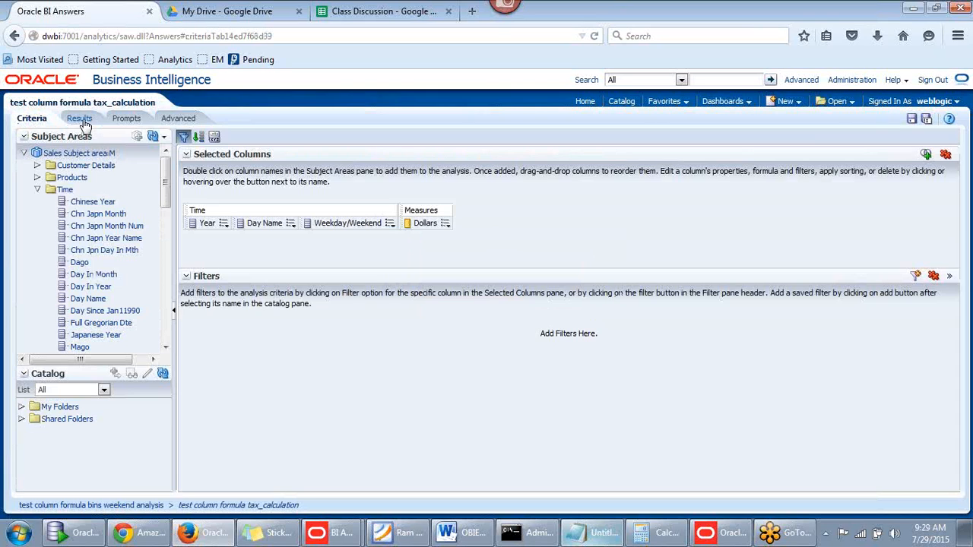
Add the Yyyymmdd column from the Time folder and sort it ascending
drag(166, 202, 161, 298)
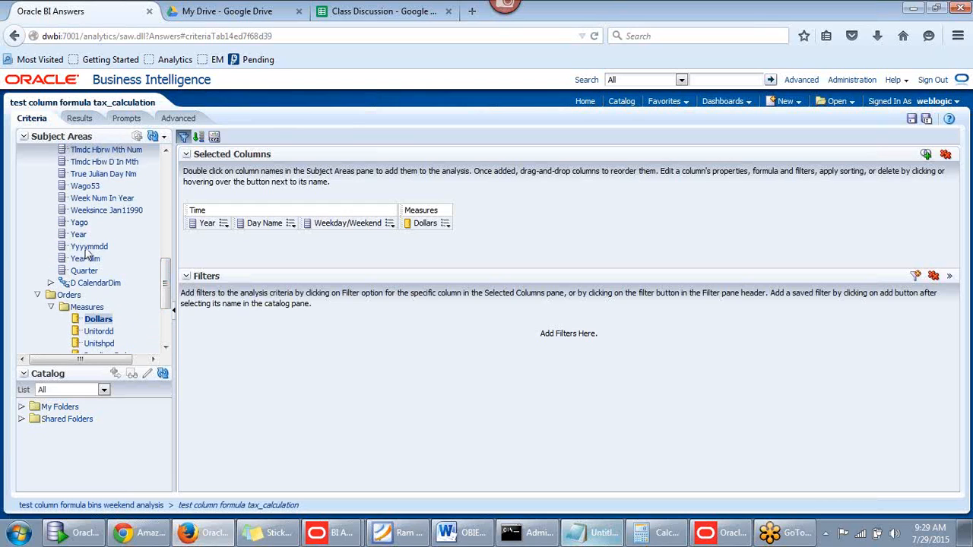
drag(87, 248, 396, 228)
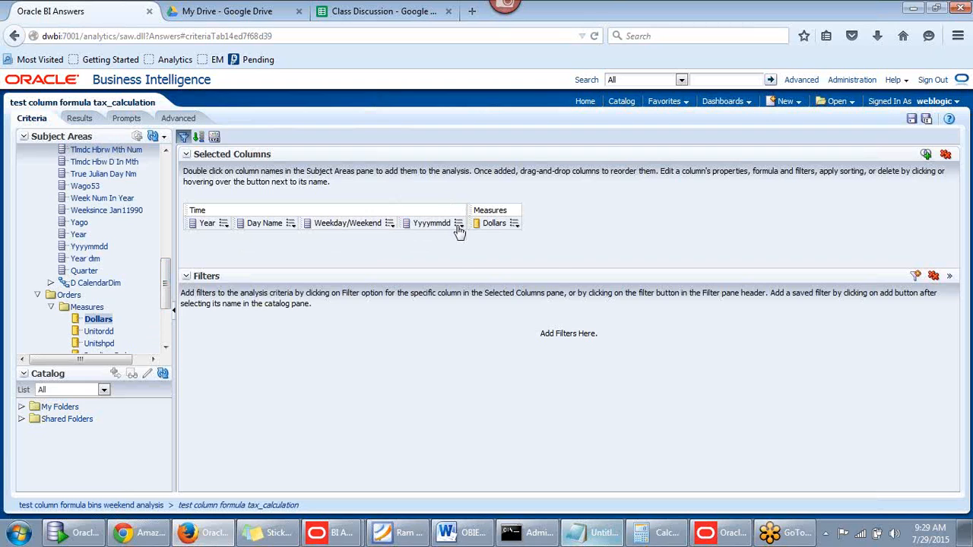
mouse_move(459, 226)
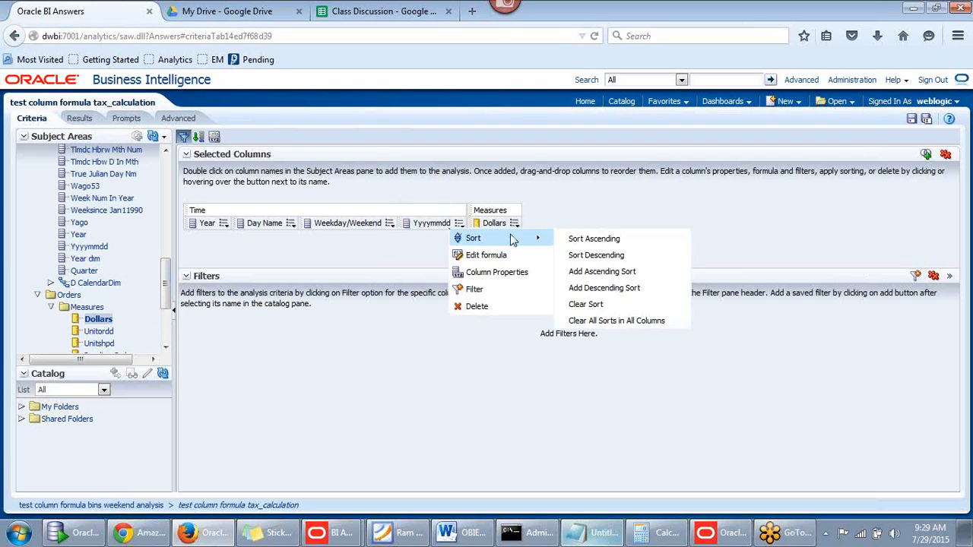
click(581, 240)
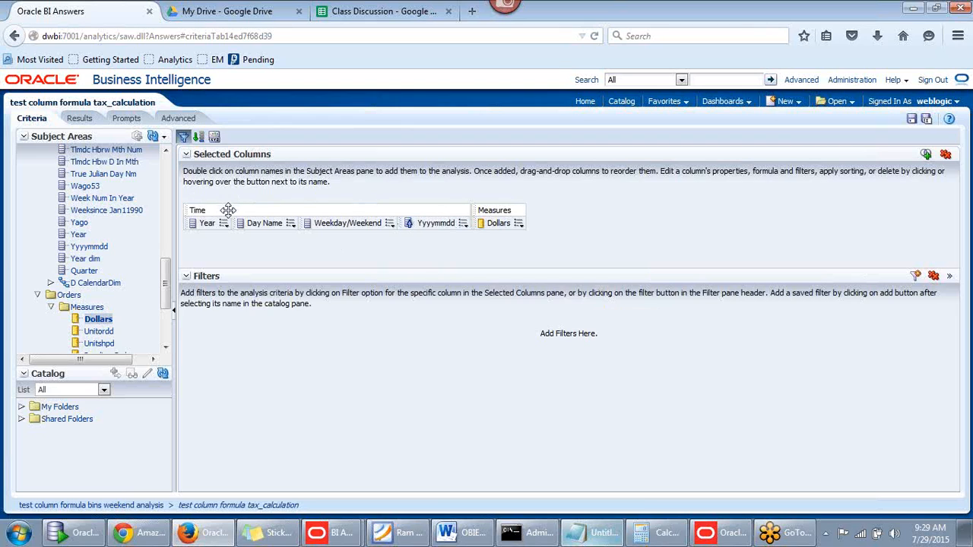
Open the Yyyymmdd column's formula editor and close it without changes
click(462, 224)
click(463, 224)
click(463, 224)
click(482, 258)
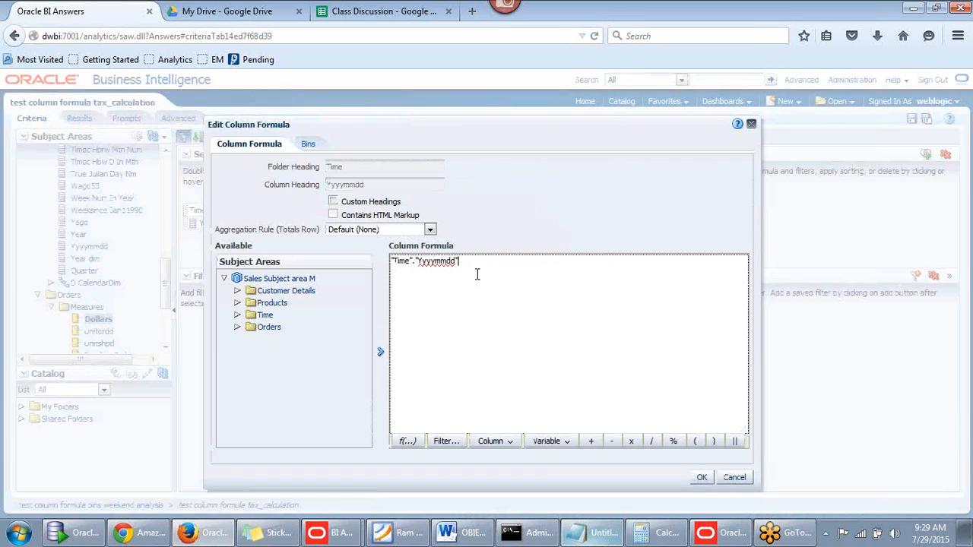
click(751, 124)
Check Hide on Yyyymmdd's Column Format tab, confirm, and preview the results
click(463, 225)
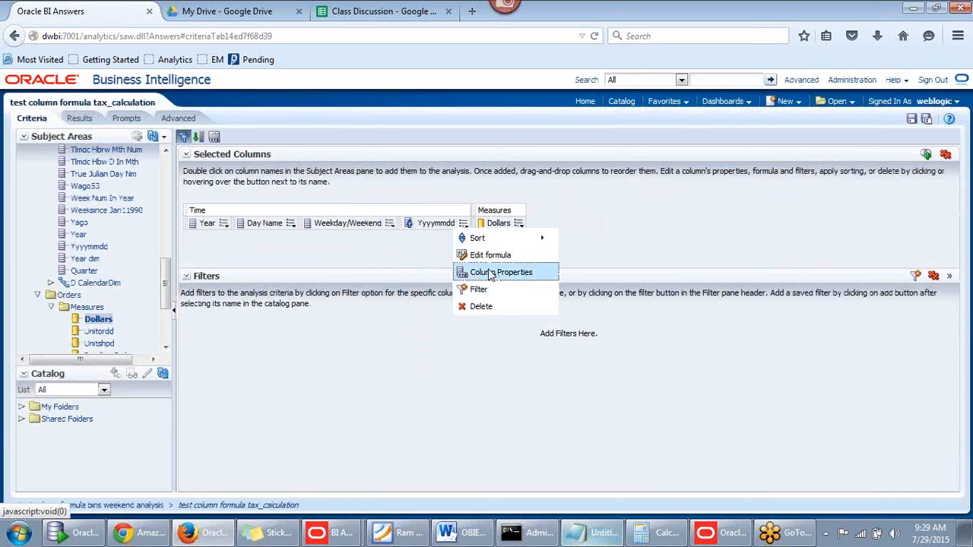
click(487, 270)
click(341, 127)
click(659, 148)
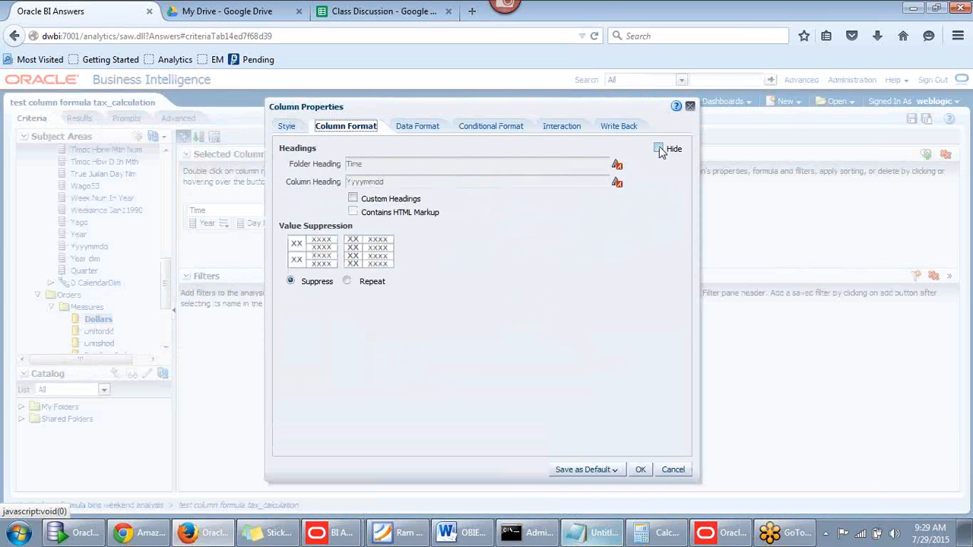
click(286, 128)
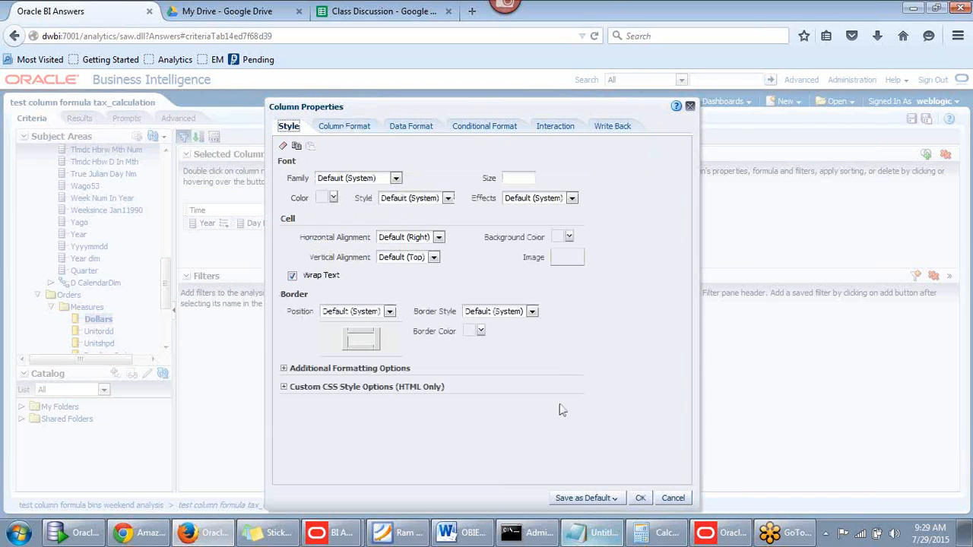
click(637, 499)
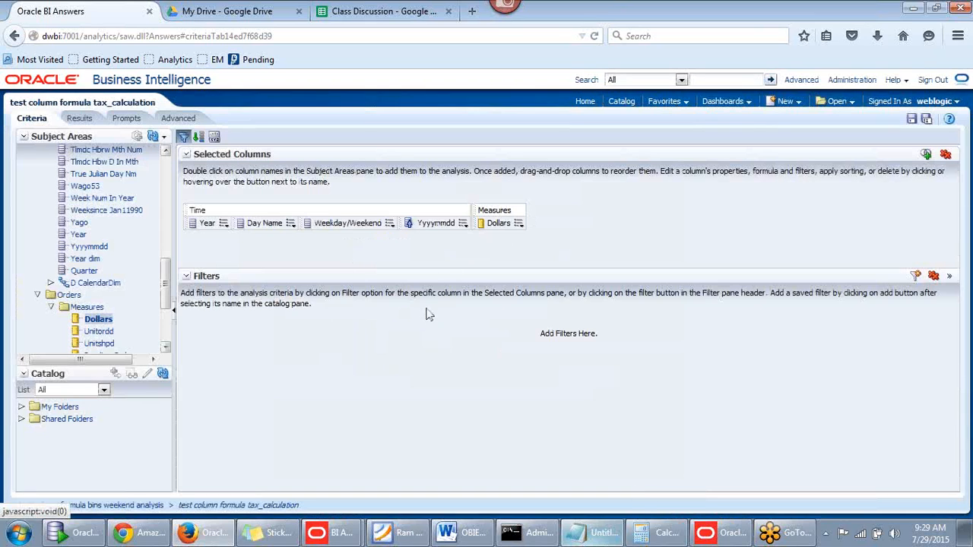
click(80, 121)
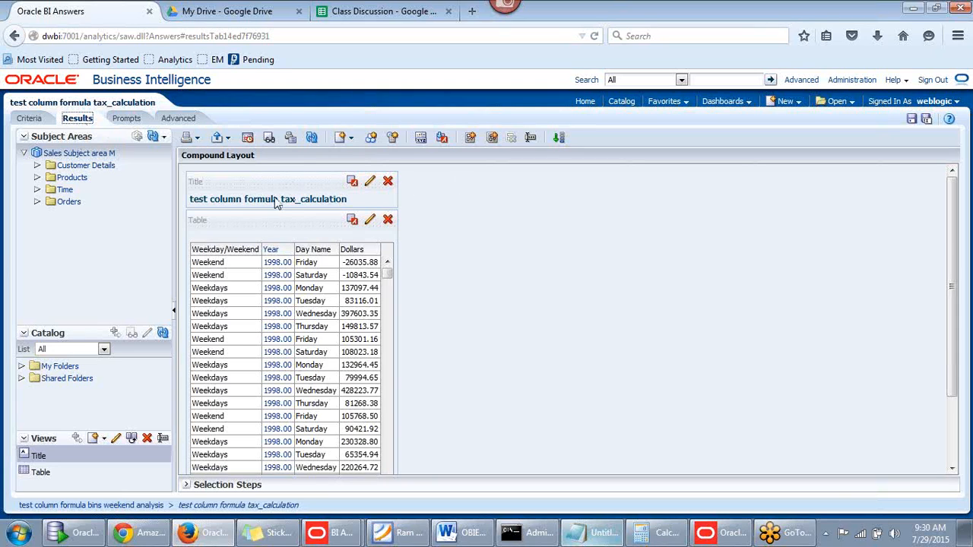
Drag Year to the front of the results table, ahead of Weekday/Weekend, Day Name and Dollars
scroll(351, 251, down, 3)
scroll(323, 260, up, 1)
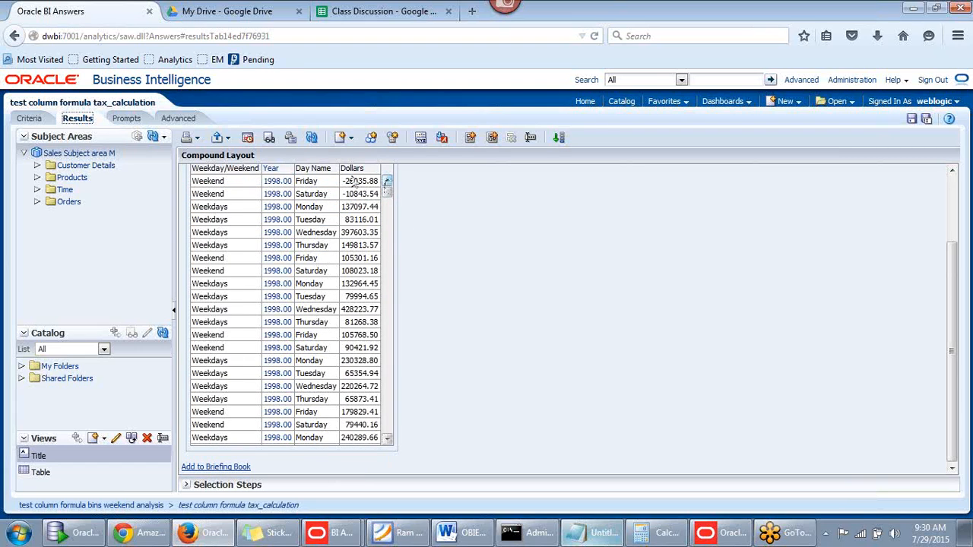
click(31, 118)
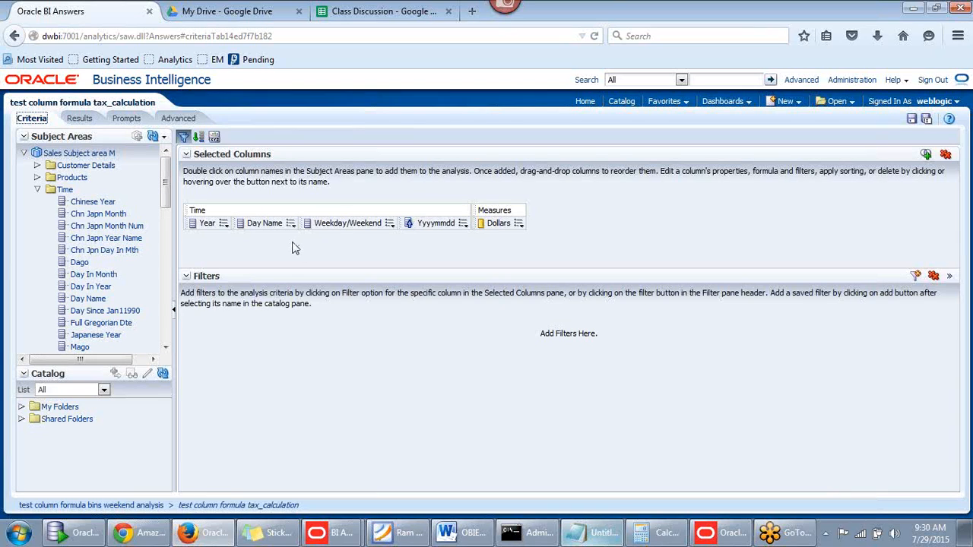
click(79, 119)
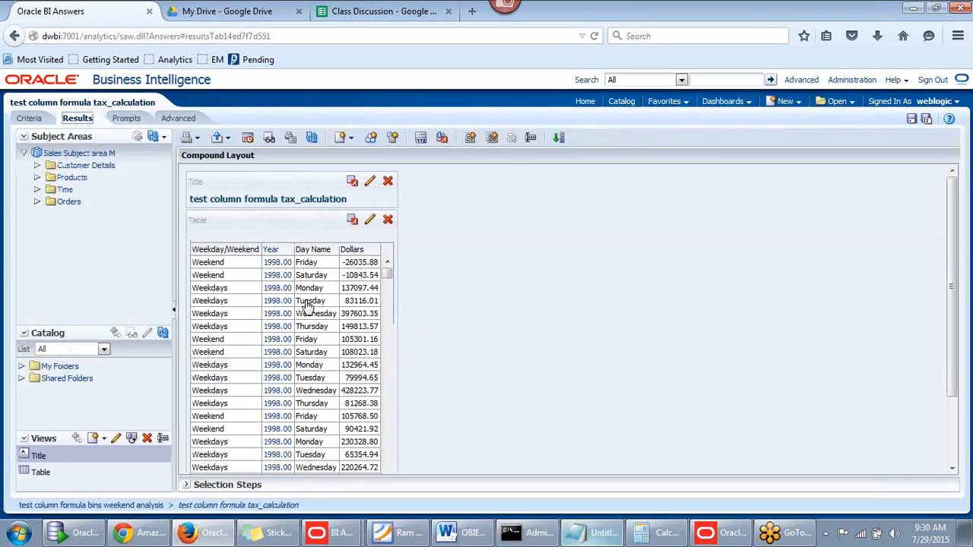
drag(276, 236, 194, 265)
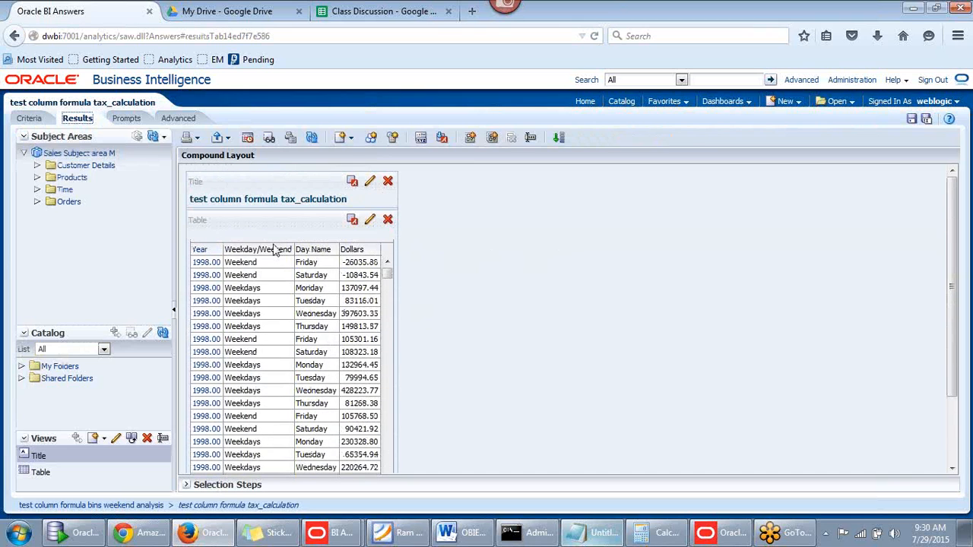
scroll(275, 251, down, 2)
scroll(262, 270, up, 2)
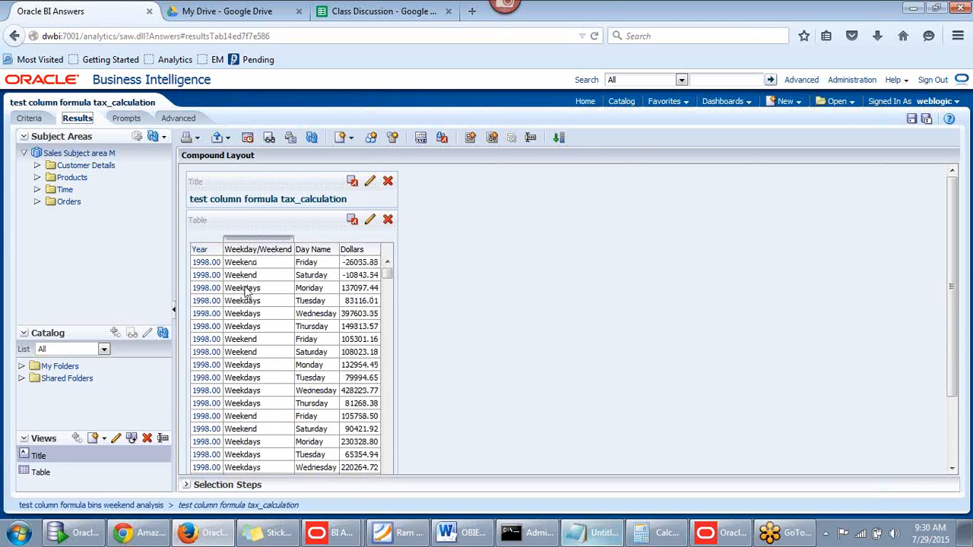
click(46, 121)
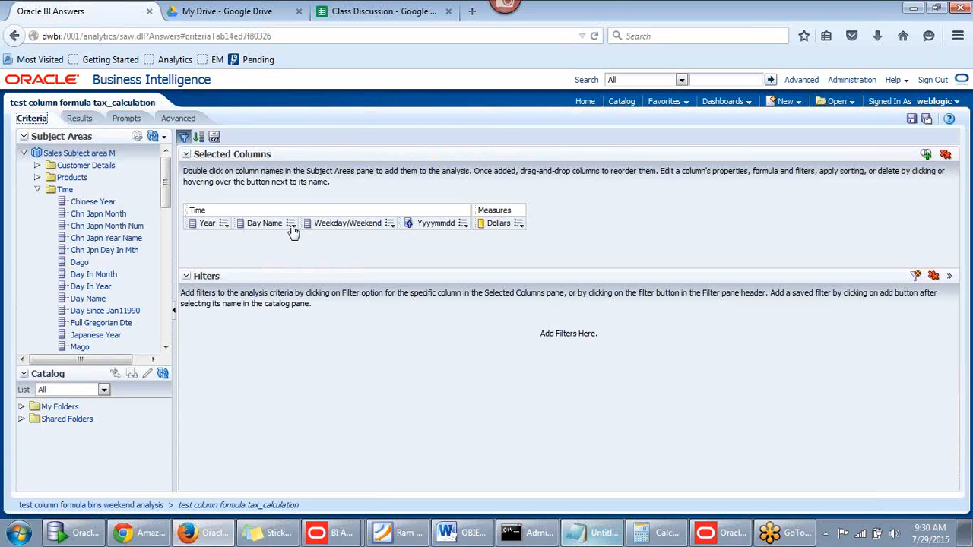
Set both Day Name Primary Interaction dropdowns, heading and values, to Drill
mouse_move(292, 228)
click(328, 273)
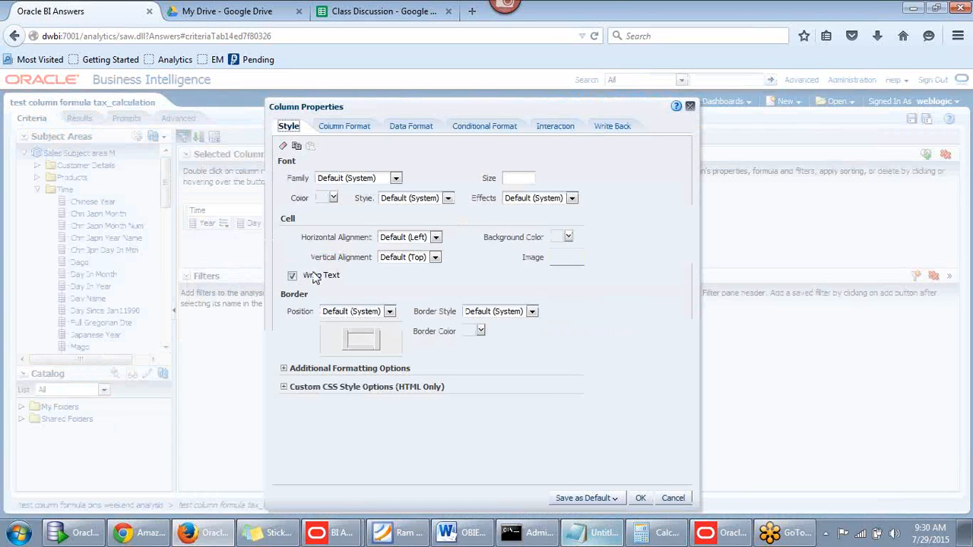
click(556, 127)
click(416, 166)
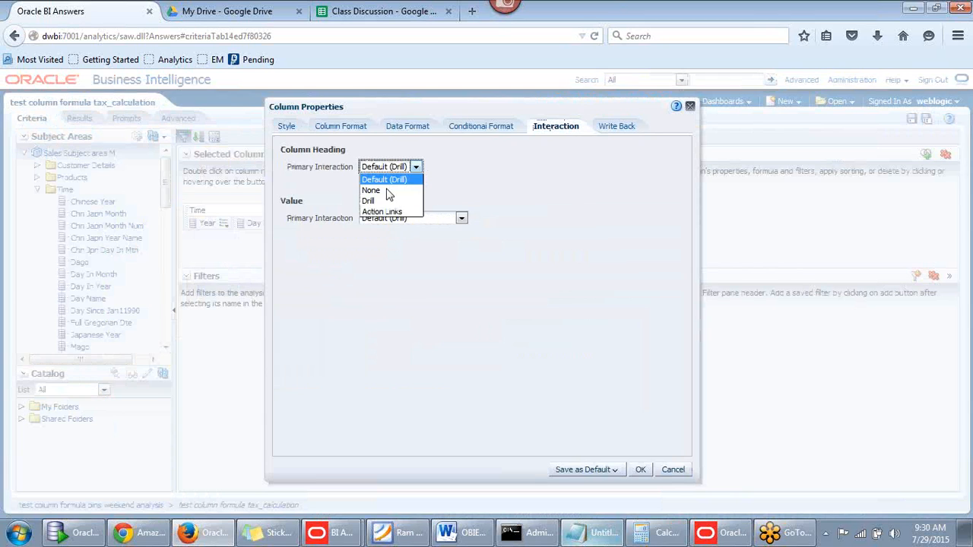
click(384, 199)
click(461, 219)
click(392, 250)
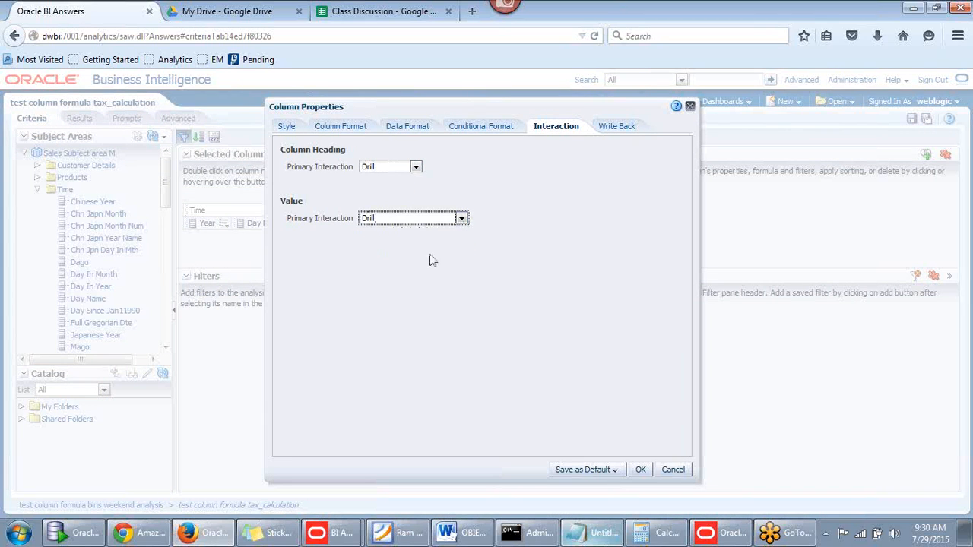
click(344, 130)
click(637, 467)
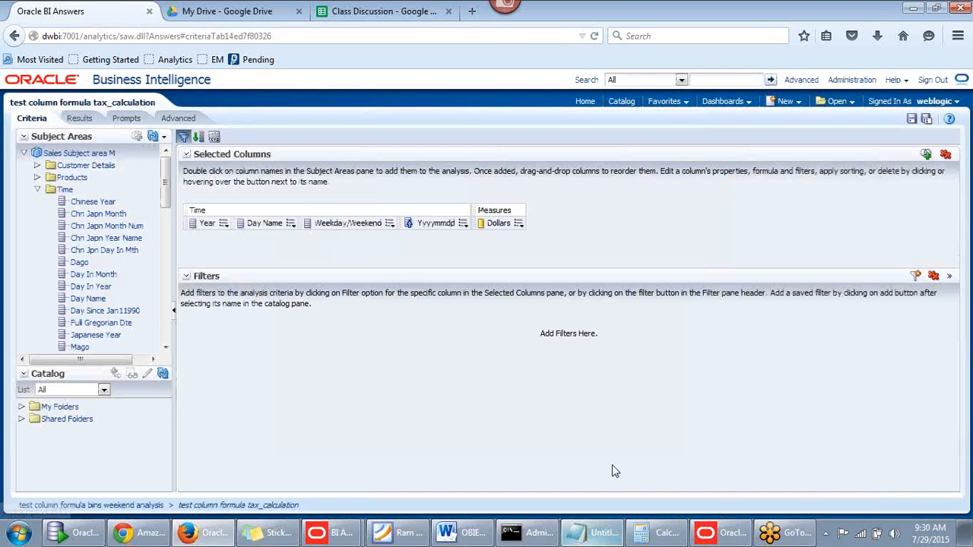
Check the results, review Year's heading properties without changes, and view results again
click(83, 119)
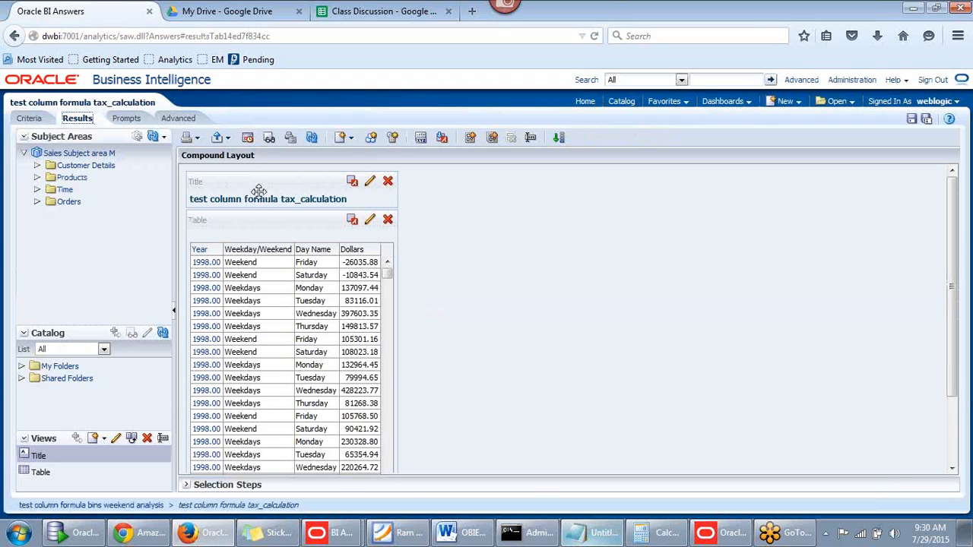
click(29, 119)
click(226, 224)
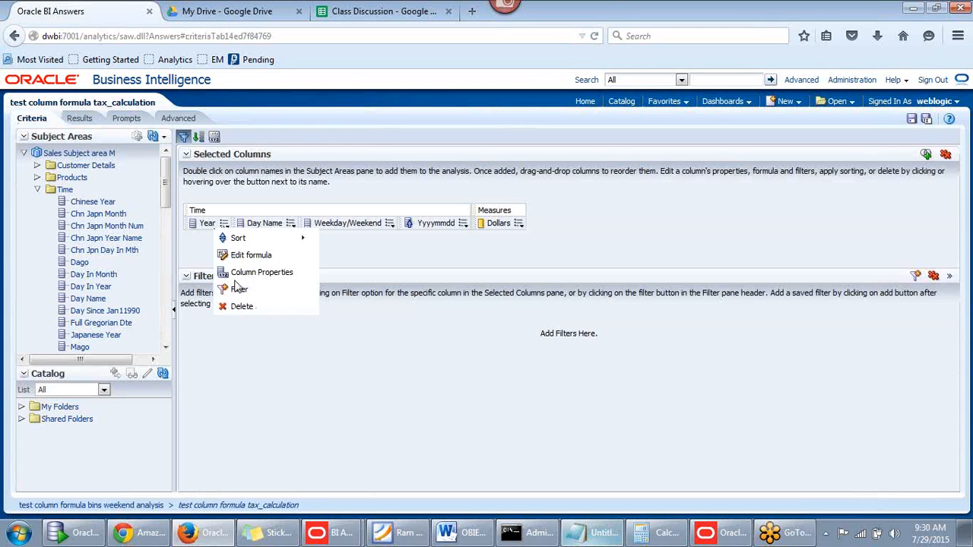
click(268, 274)
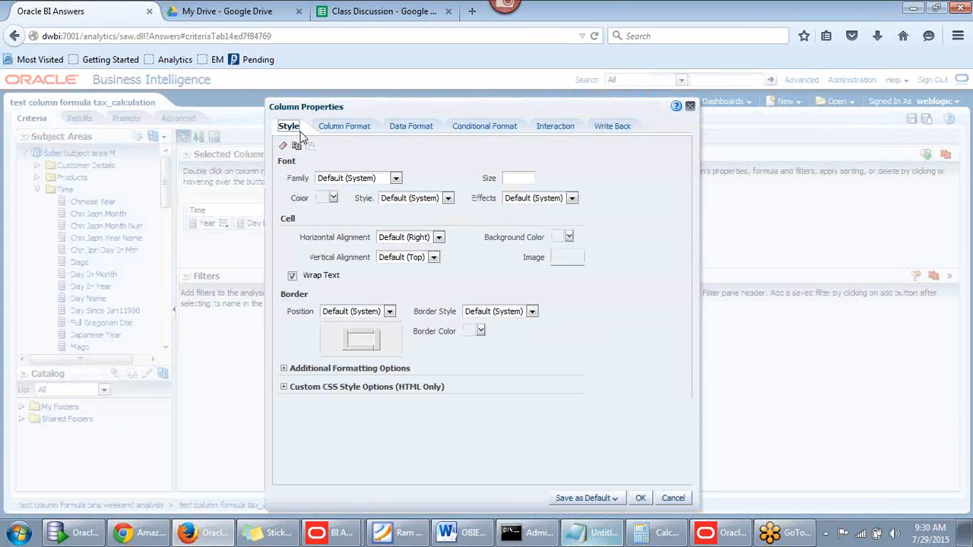
click(341, 127)
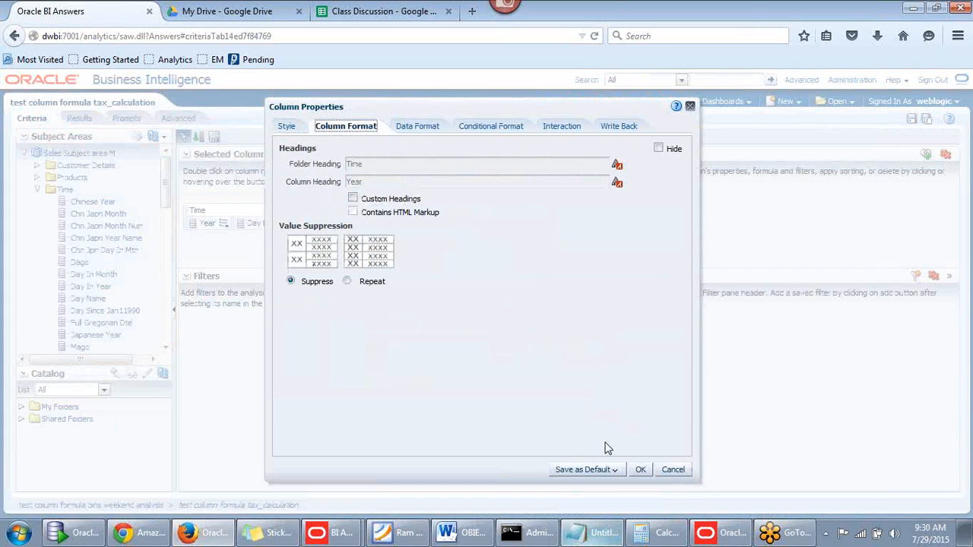
click(641, 469)
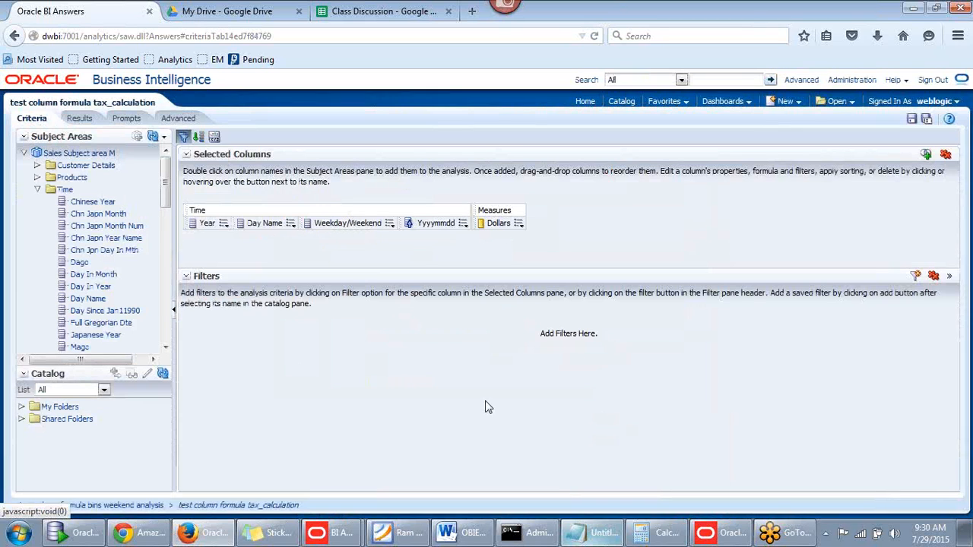
click(80, 119)
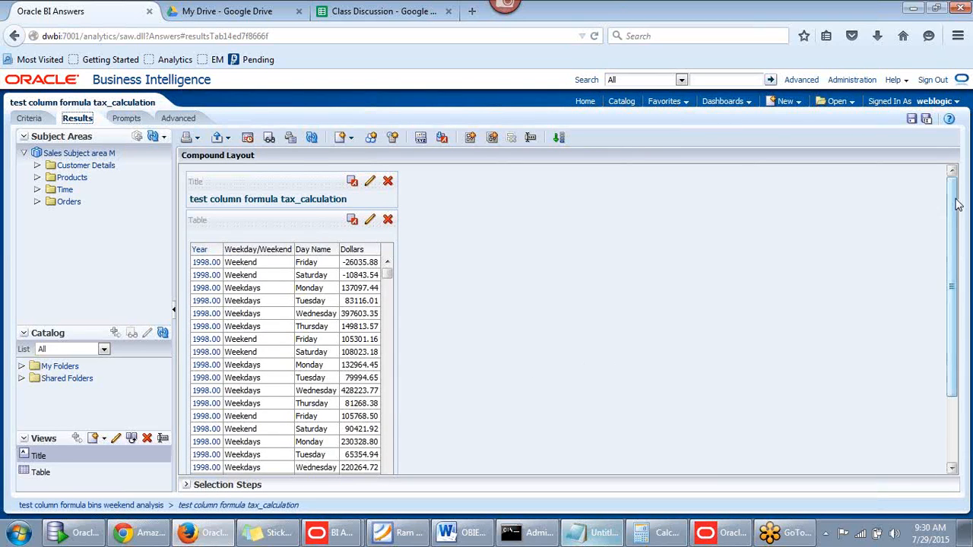
drag(960, 213, 960, 234)
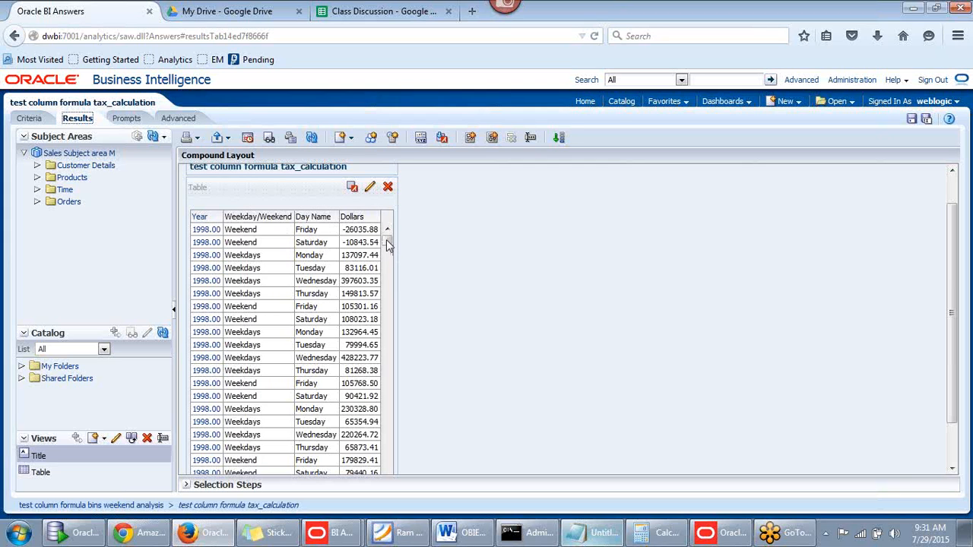
drag(386, 240, 402, 197)
From the Criteria tab, apply Sort Ascending to the Weekday/Weekend column
click(32, 120)
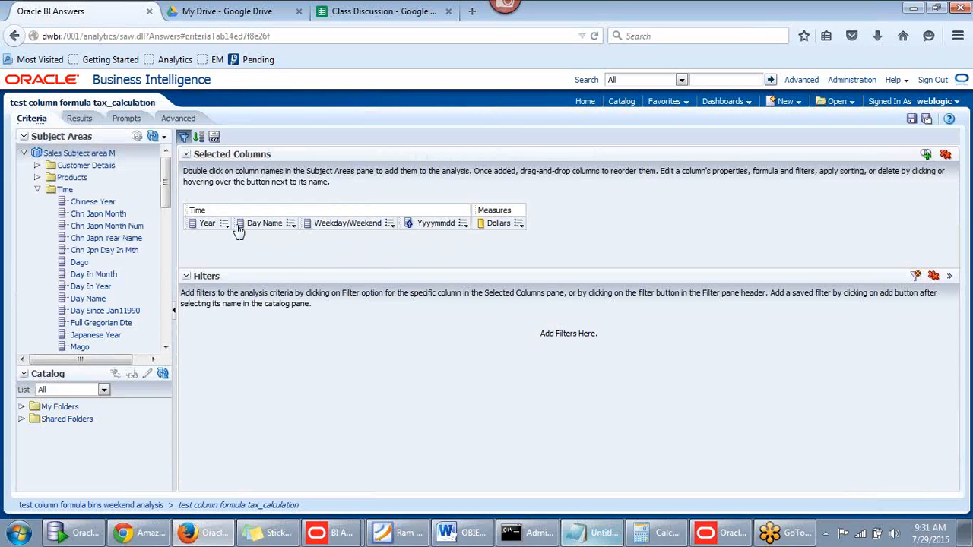
mouse_move(464, 227)
mouse_move(391, 228)
click(526, 241)
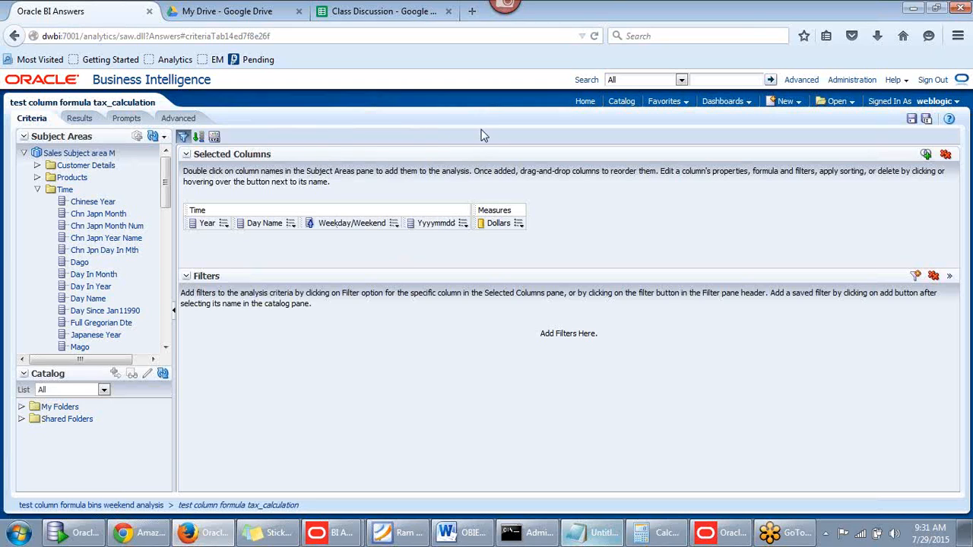
click(397, 532)
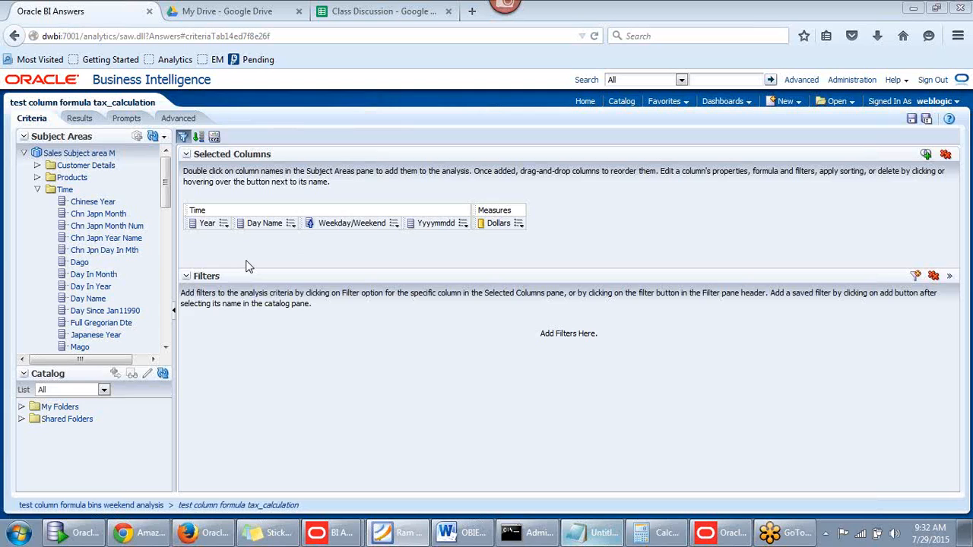
Delete Yyyymmdd from the criteria and apply Sort > Clear Sort to Weekday/Weekend
click(462, 225)
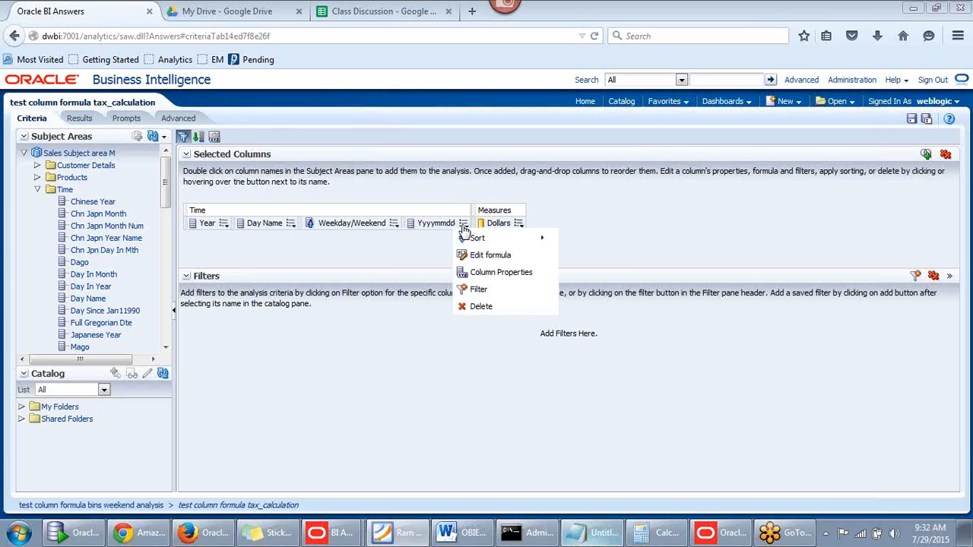
click(481, 306)
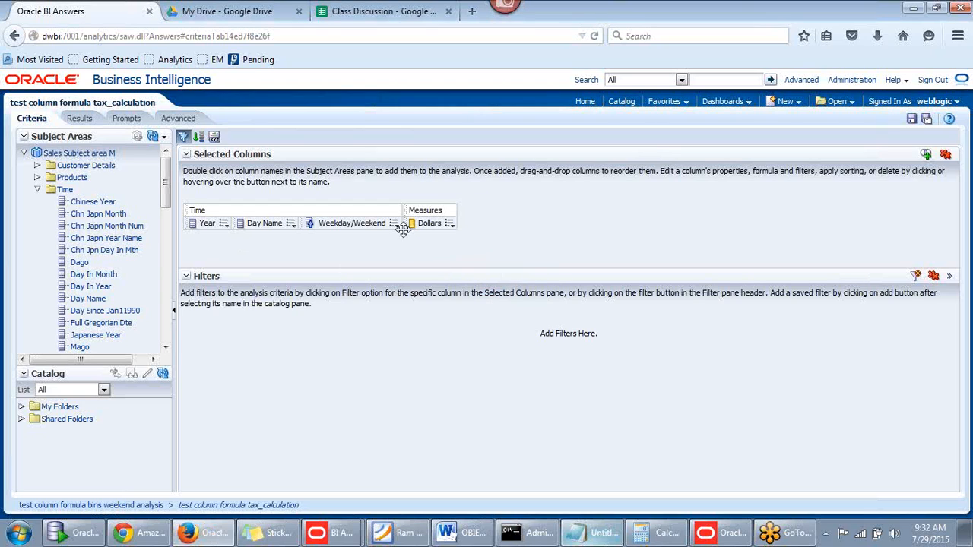
click(394, 224)
click(393, 225)
click(395, 226)
mouse_move(396, 231)
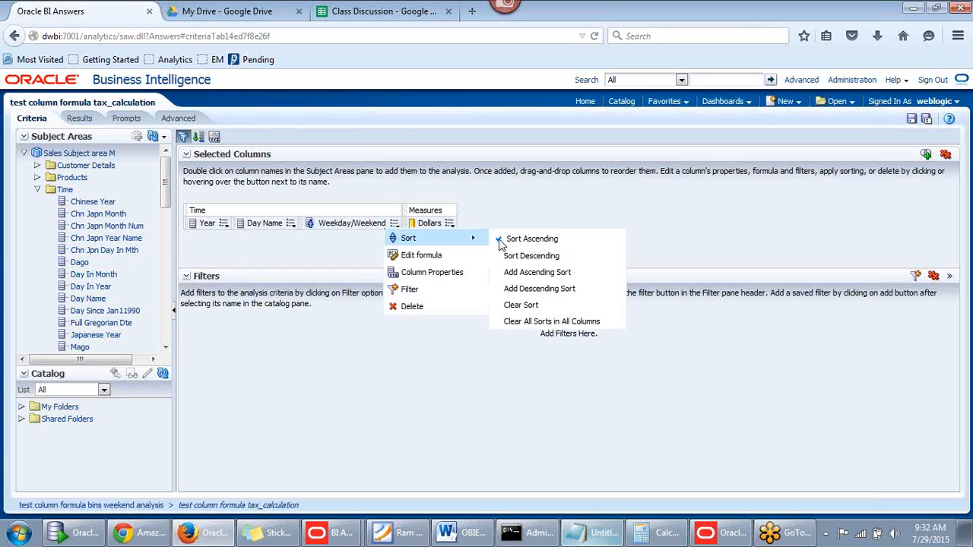
click(524, 306)
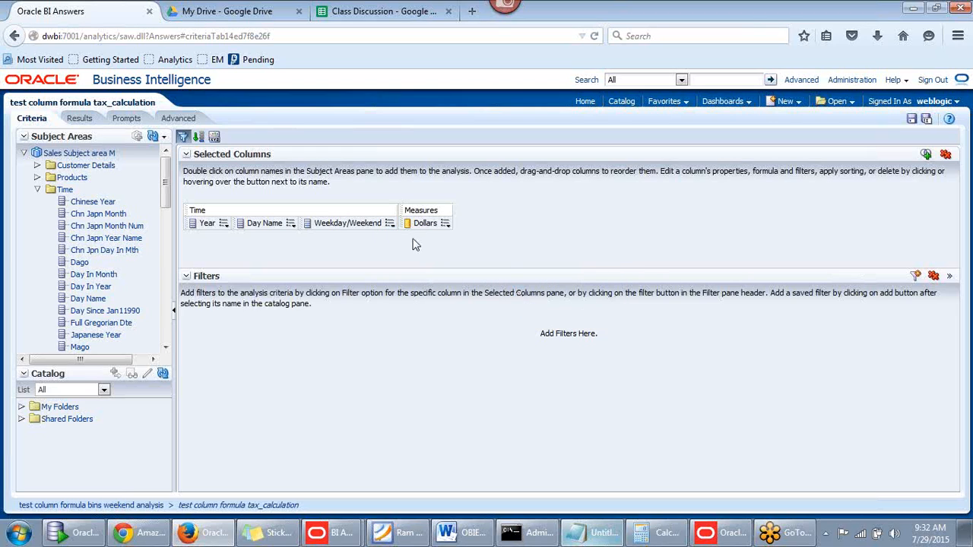
Replace 'tax_calculation' with 'Bins Weekend-Weekday analysis' in the Save As name and save
click(926, 120)
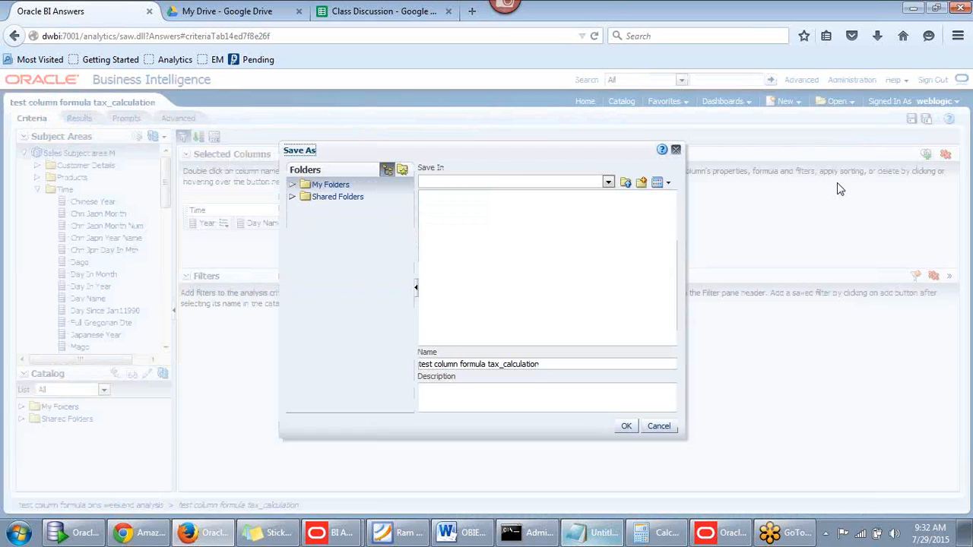
click(547, 365)
drag(488, 365, 624, 364)
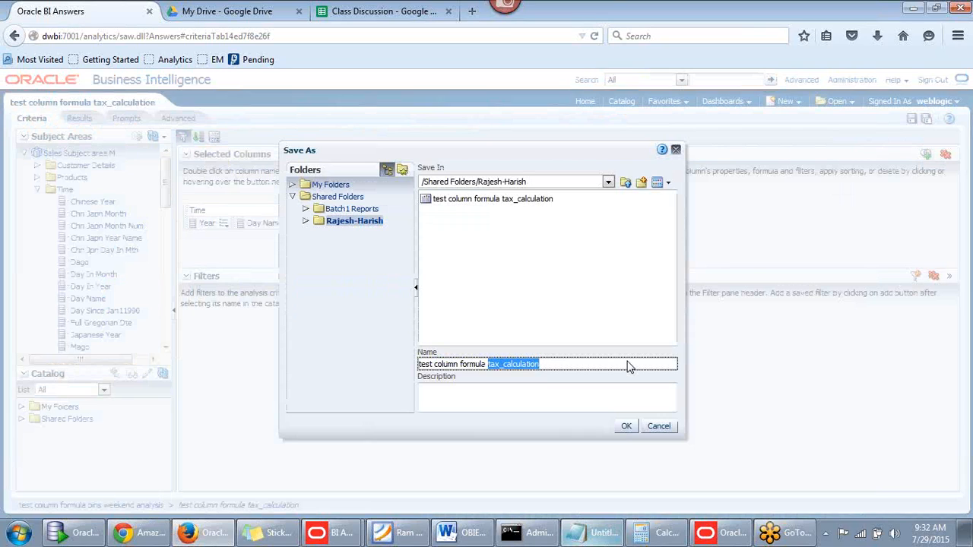
key(BackSpace)
text(Bins)
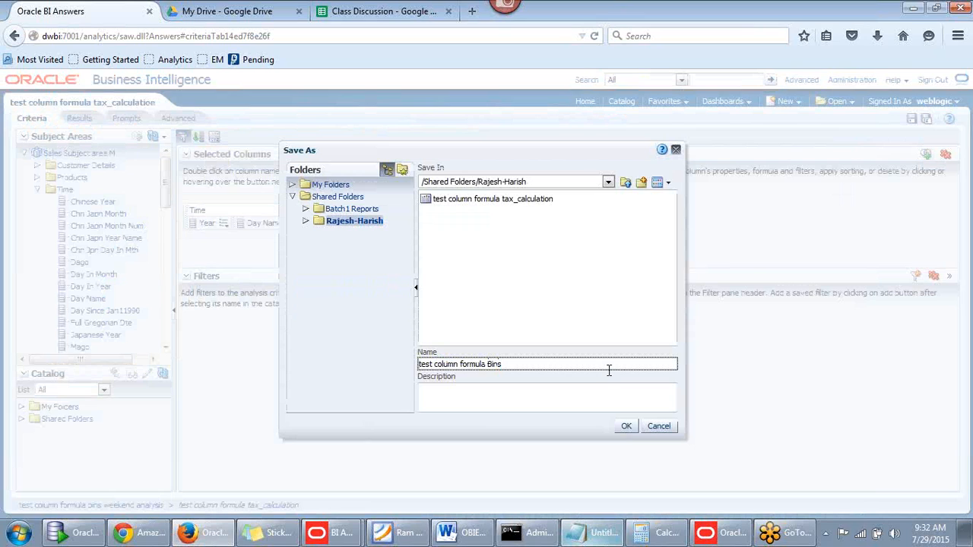
text( Weekend-Weekday )
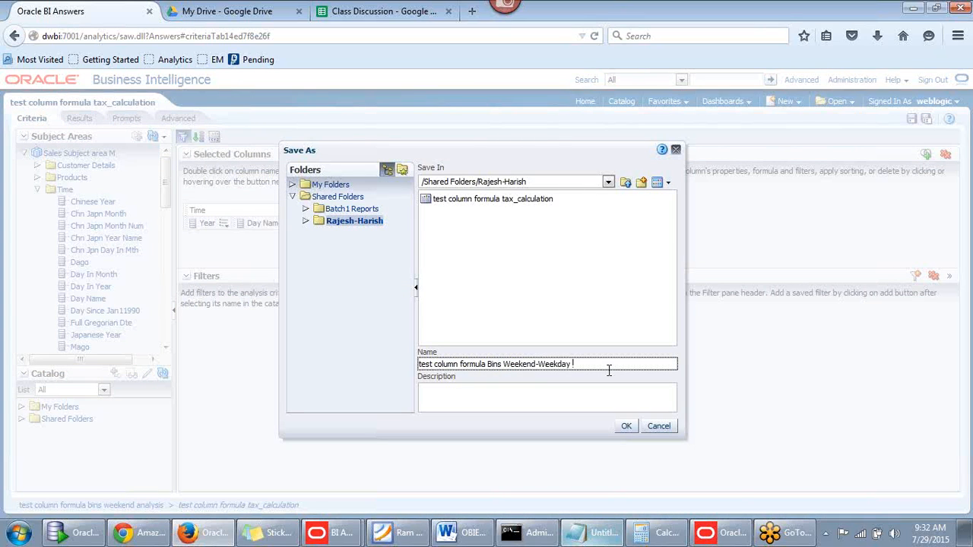
text(da)
text(nalysis)
click(626, 427)
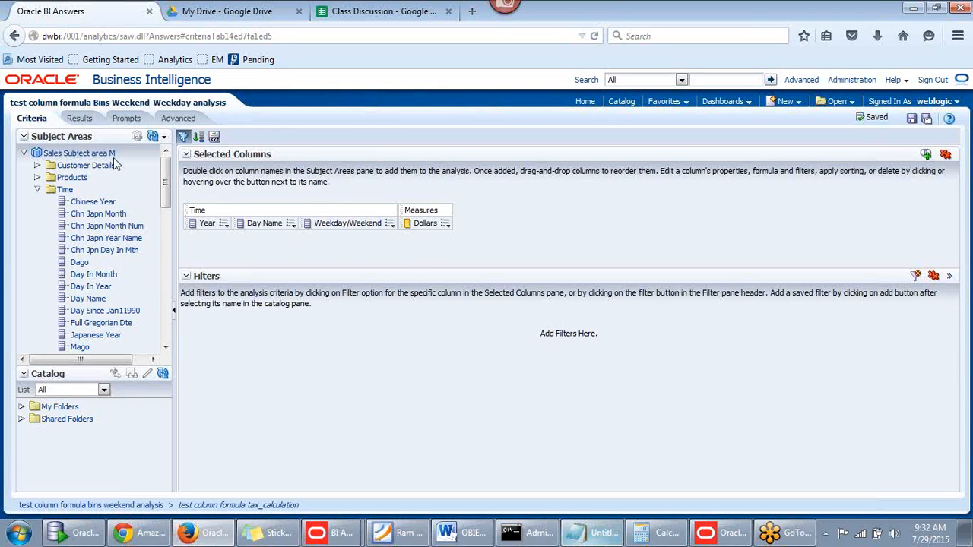
Empty the criteria with Remove All Columns, then switch to the Class Discussion spreadsheet
click(946, 154)
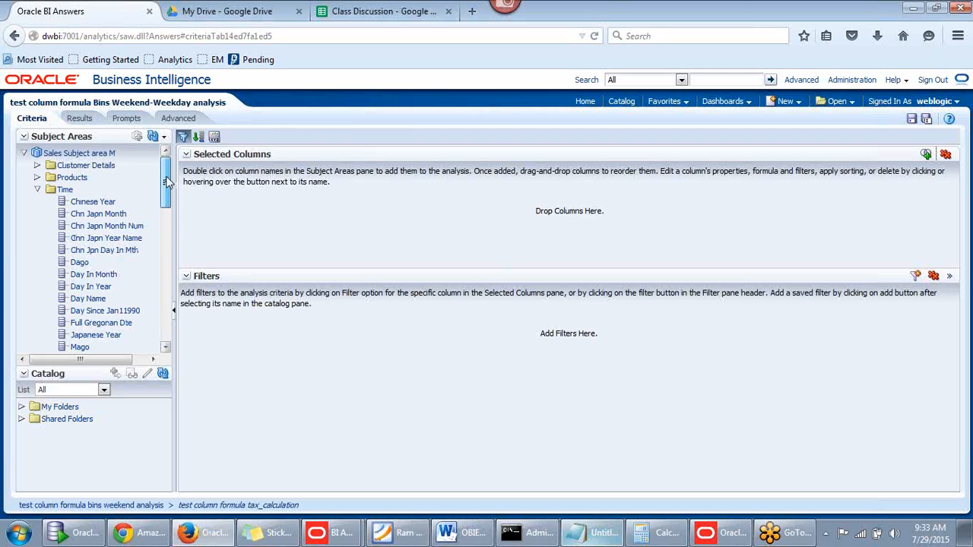
scroll(166, 187, down, 1)
scroll(166, 190, down, 10)
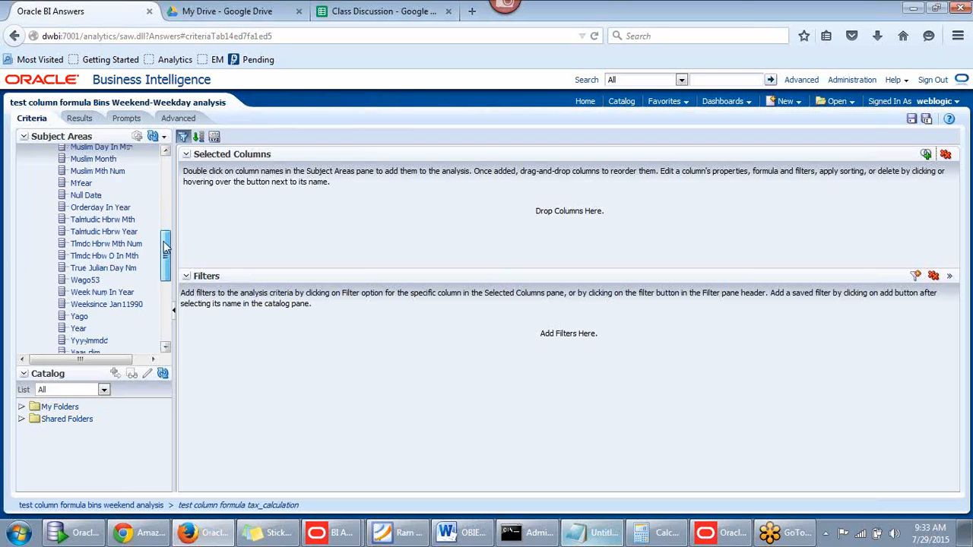
scroll(50, 187, up, 9)
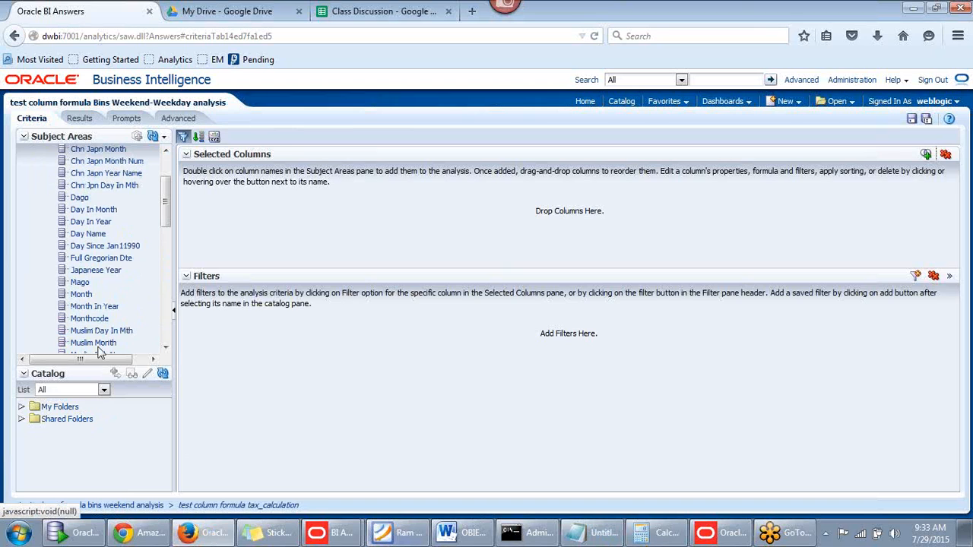
drag(168, 202, 167, 177)
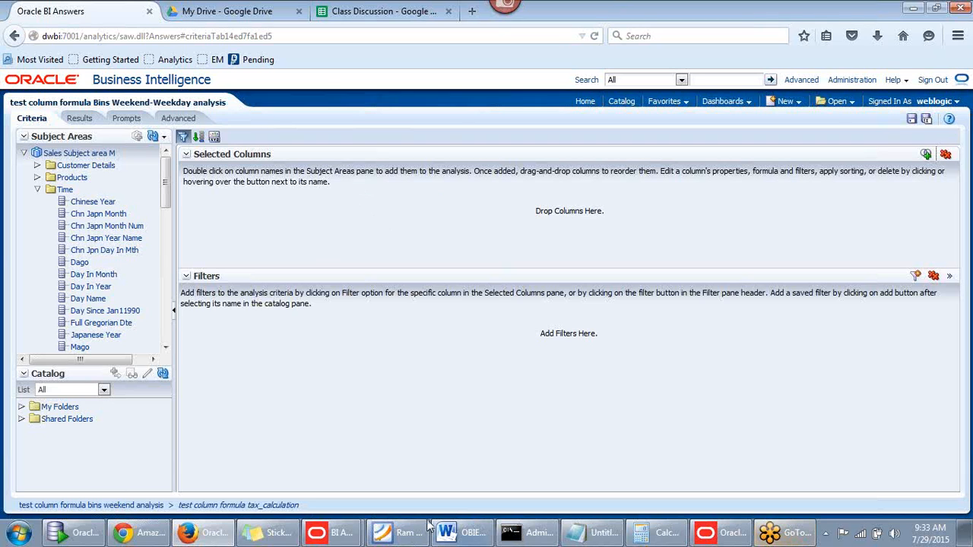
click(381, 12)
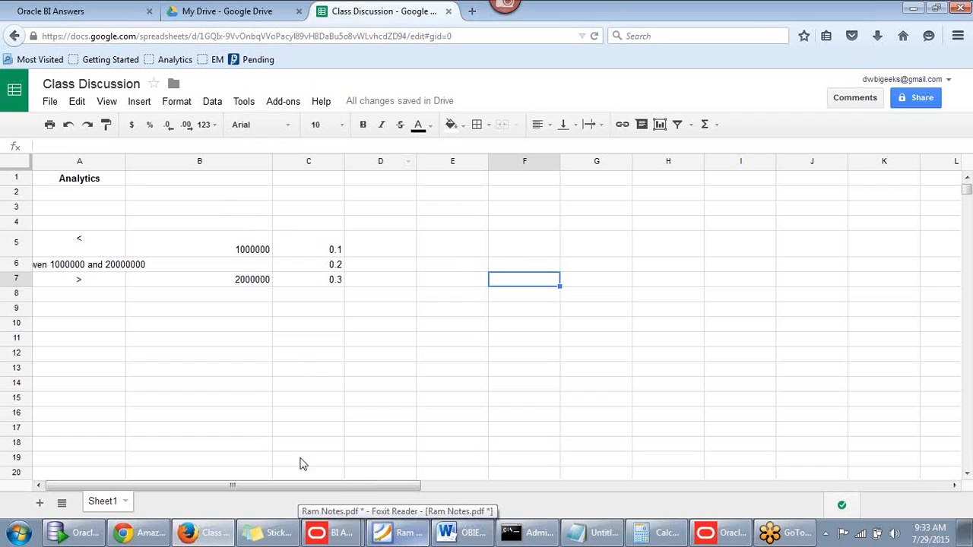
Add a new sheet named Filters and widen columns A and B
click(39, 503)
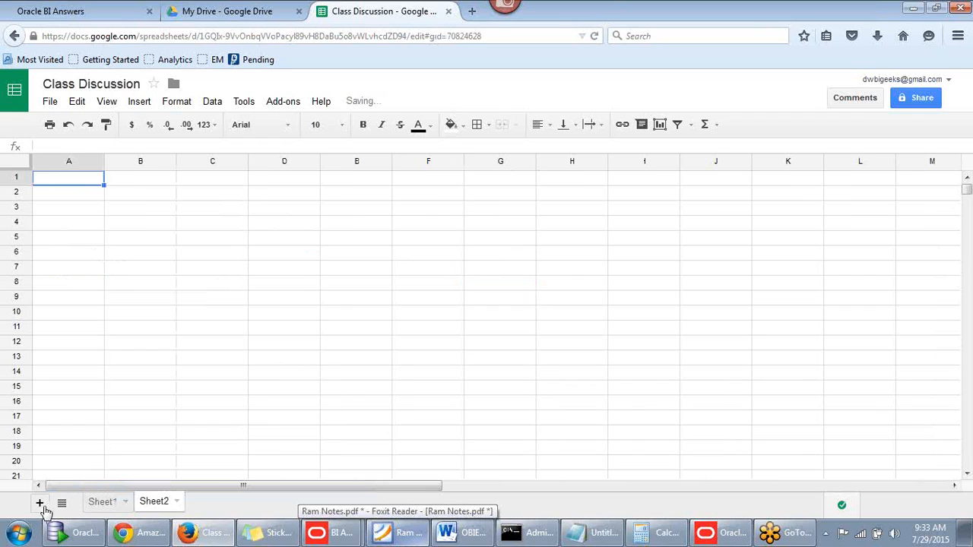
double_click(155, 502)
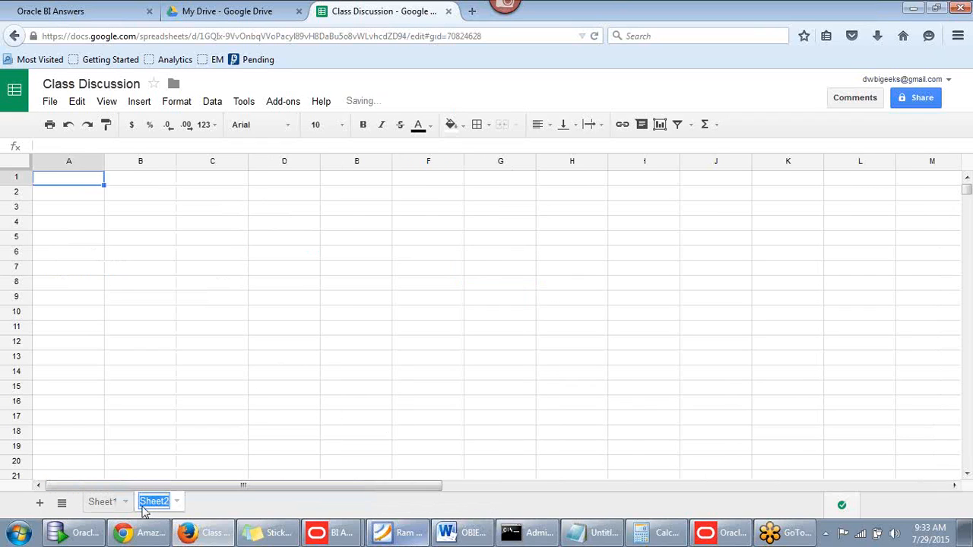
text(Filters)
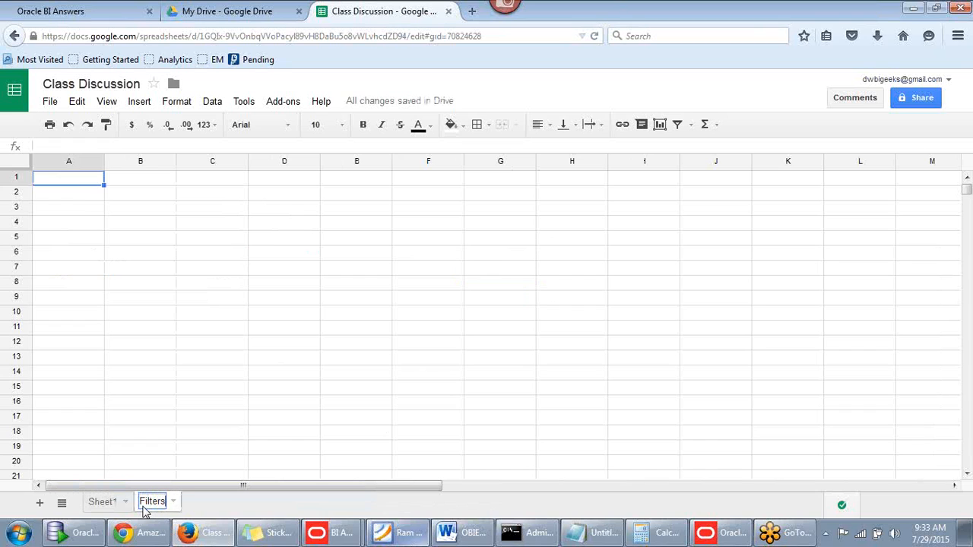
click(195, 343)
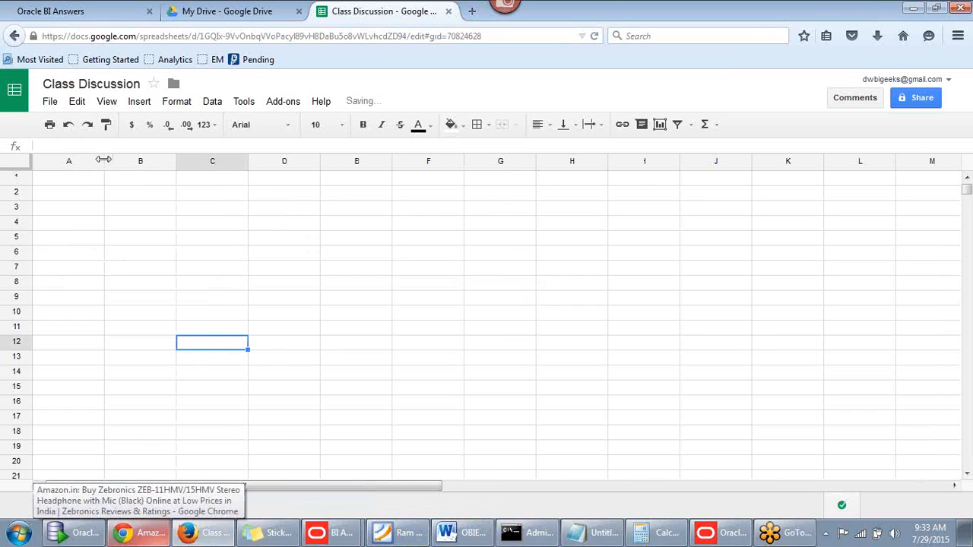
drag(103, 159, 210, 181)
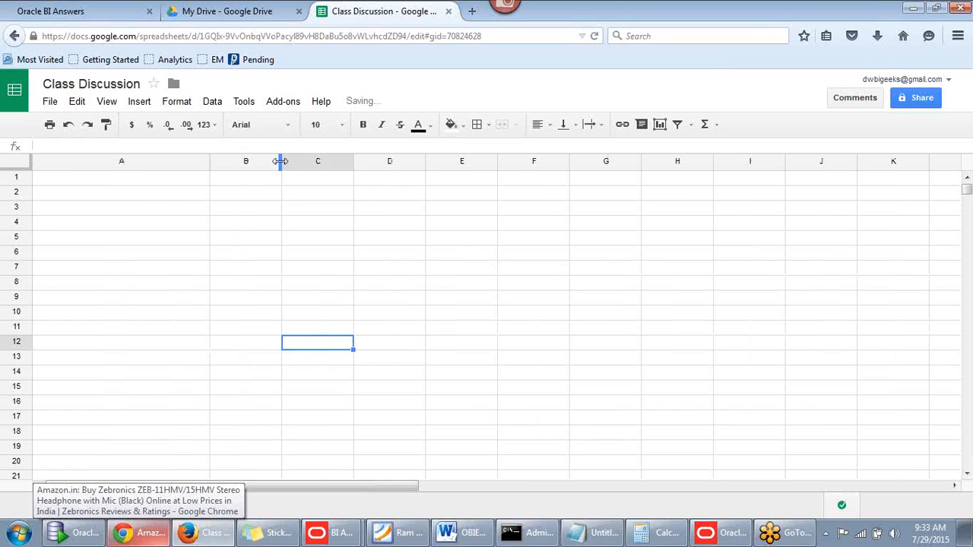
drag(281, 161, 460, 164)
drag(210, 162, 411, 162)
Enter 'Create filters using Criteria Column' in cell A1
click(174, 187)
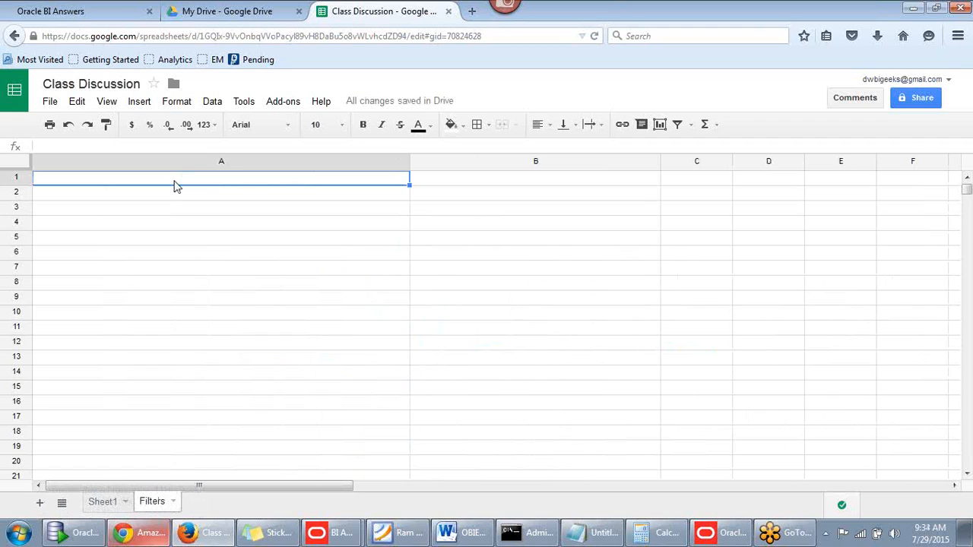
text(Cre)
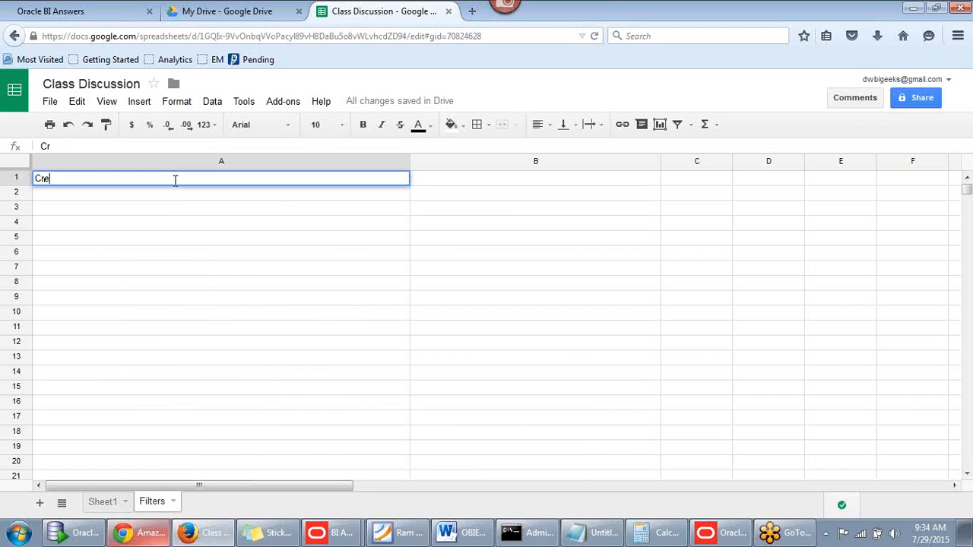
text(ate filters using C)
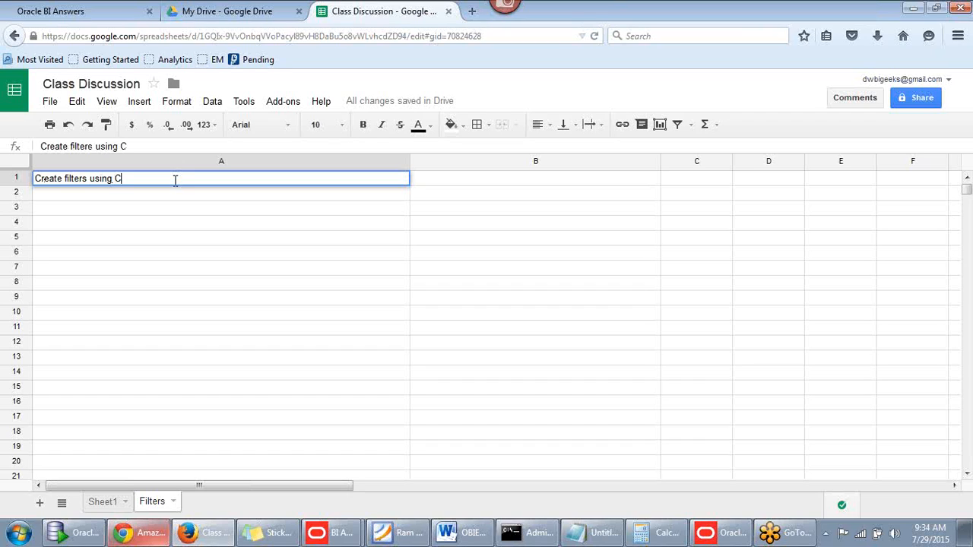
text(riteria Ci=)
key(BackSpace)
text(olumn)
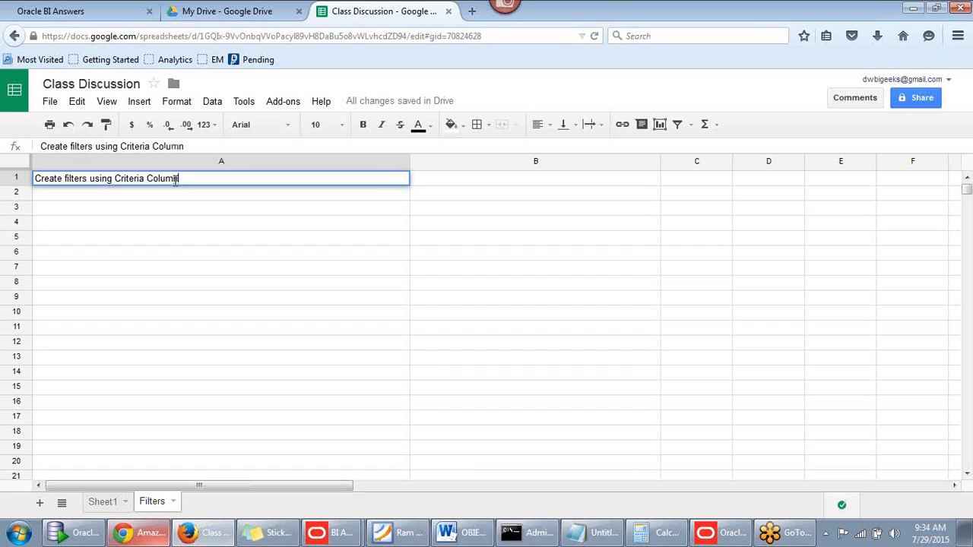
click(122, 18)
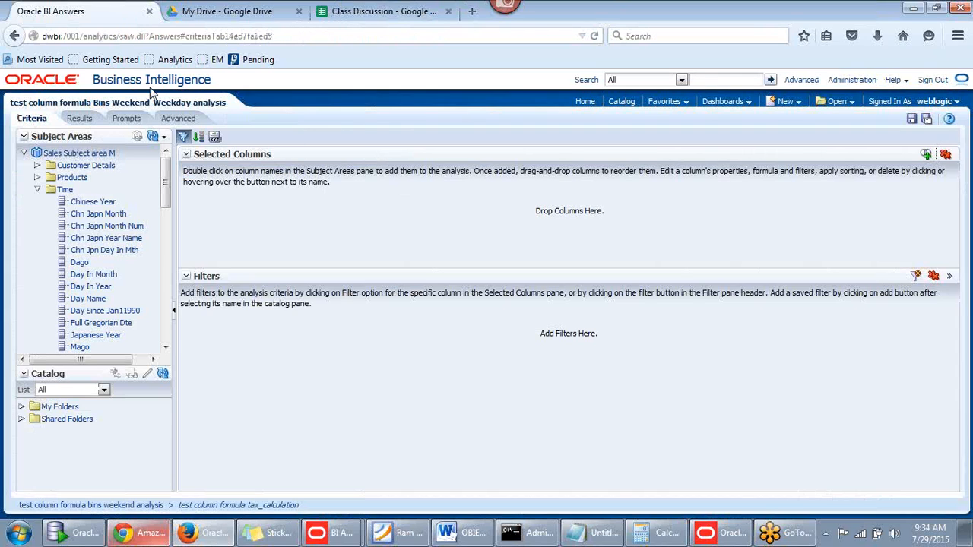
click(341, 21)
click(81, 199)
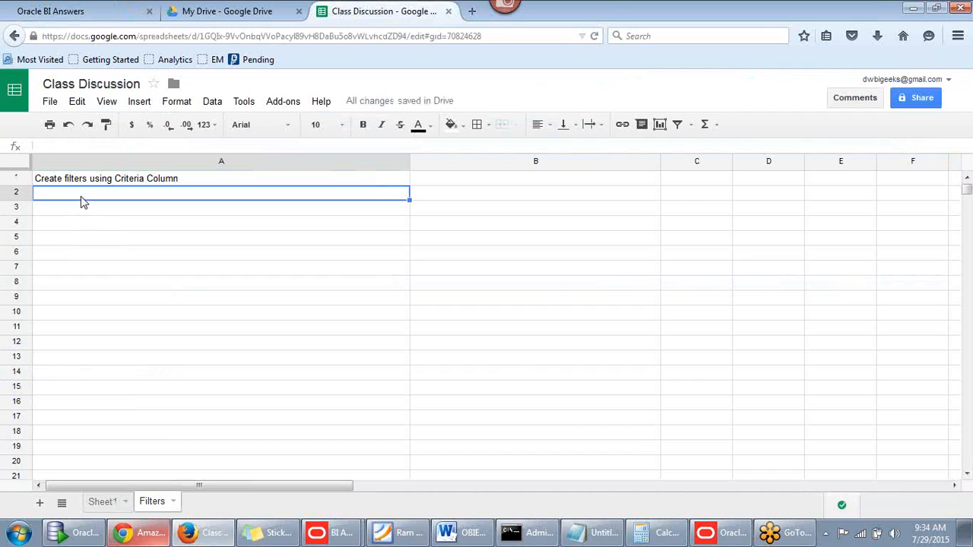
Add a Subject Area columns note in A2 and 'Using saved filter in a report' in A3
text(Using )
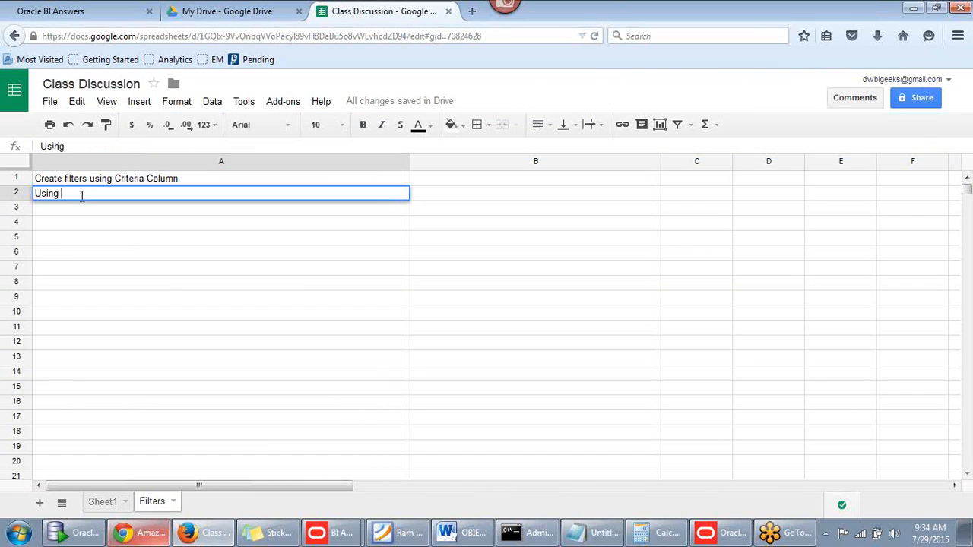
text(Subject Ares)
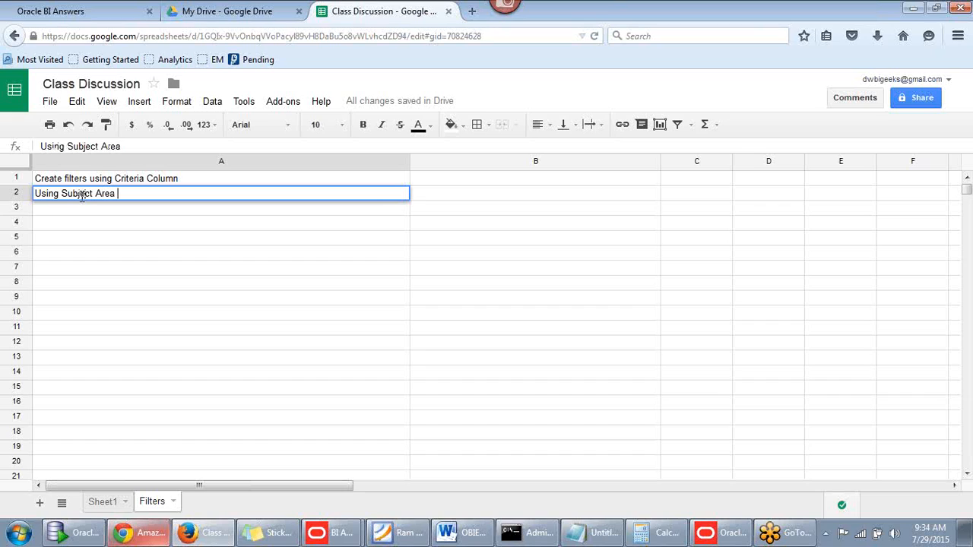
text( Col)
key(BackSpace)
key(BackSpace)
key(BackSpace)
key(BackSpace)
text(col)
click(91, 211)
text(U)
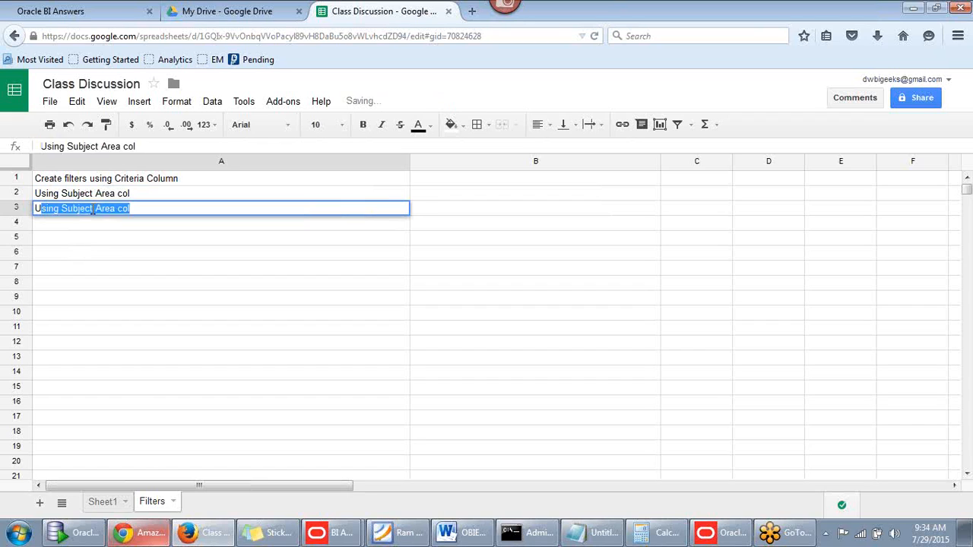
text(sing )
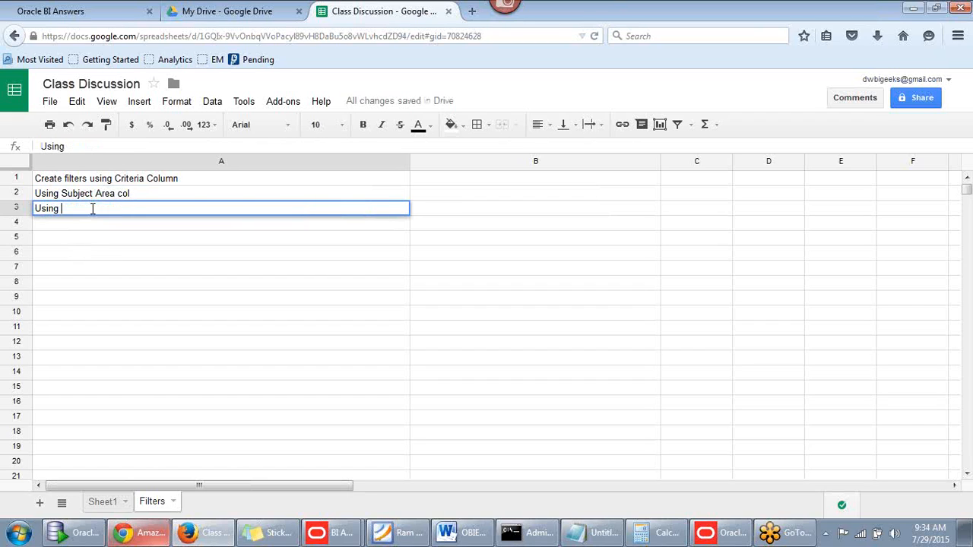
text(saved  filter in a report)
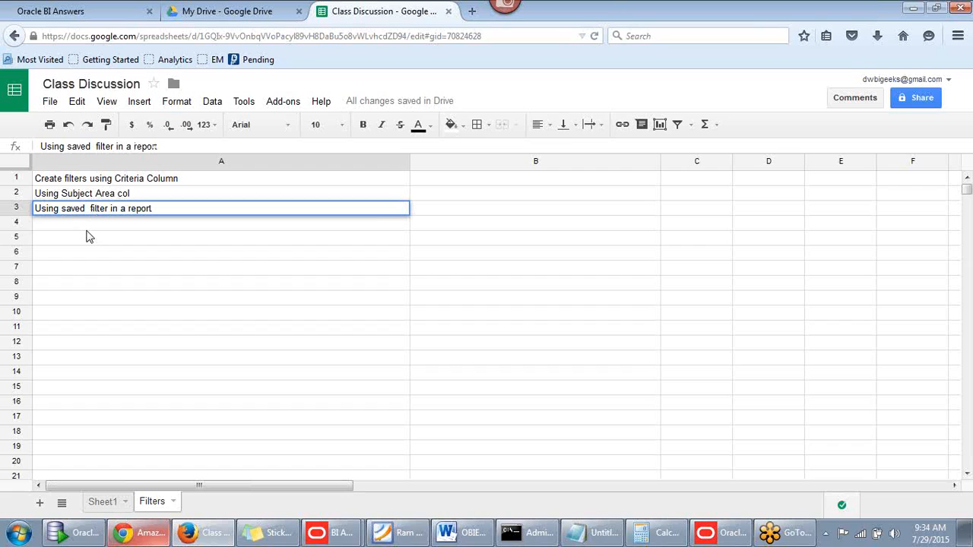
key(Return)
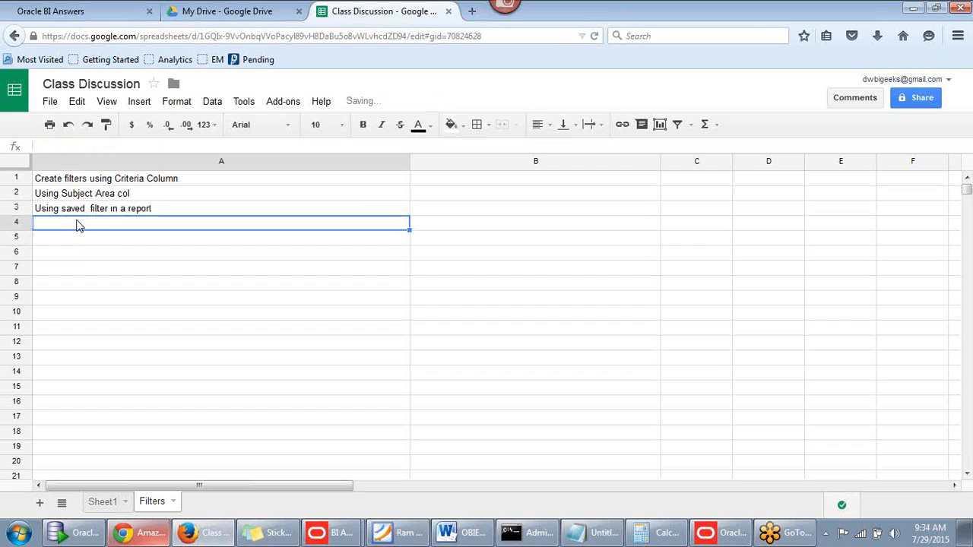
click(82, 15)
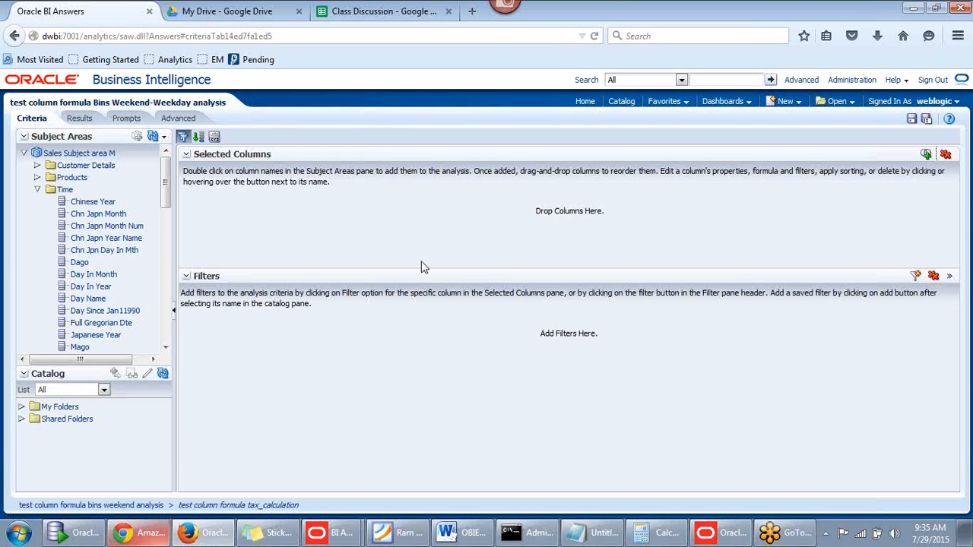
In the Class Discussion sheet, enter 'Using one report output as filter in other report.' in A4
click(201, 534)
click(200, 537)
click(371, 13)
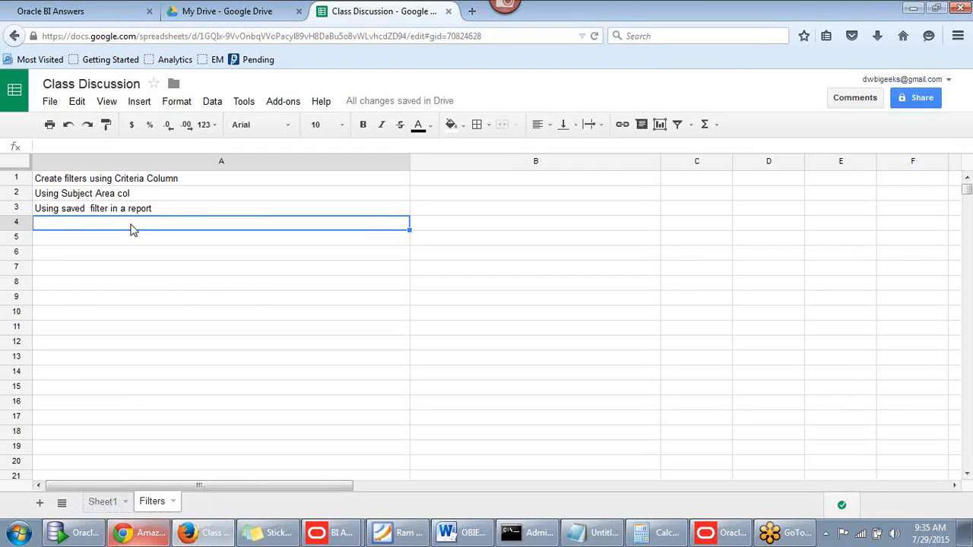
text(Usin)
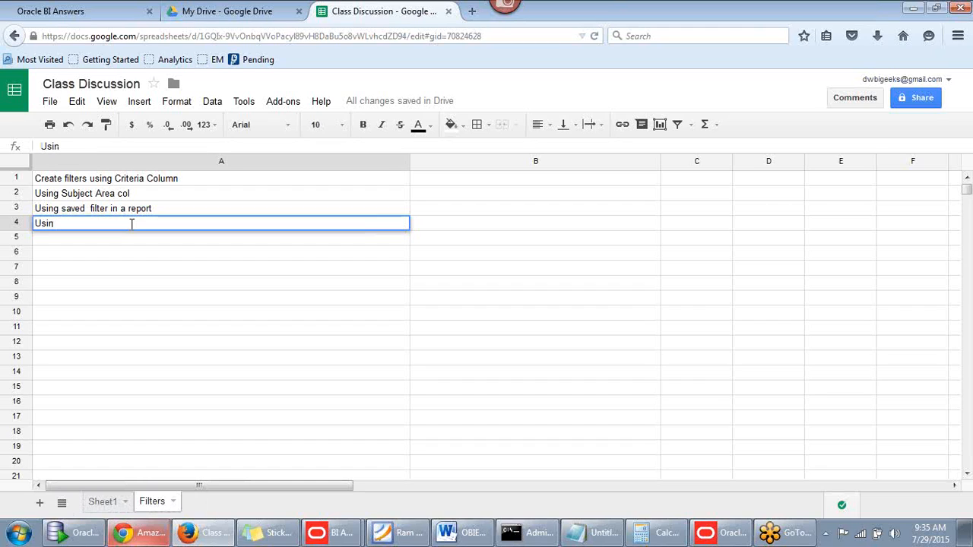
text(g one)
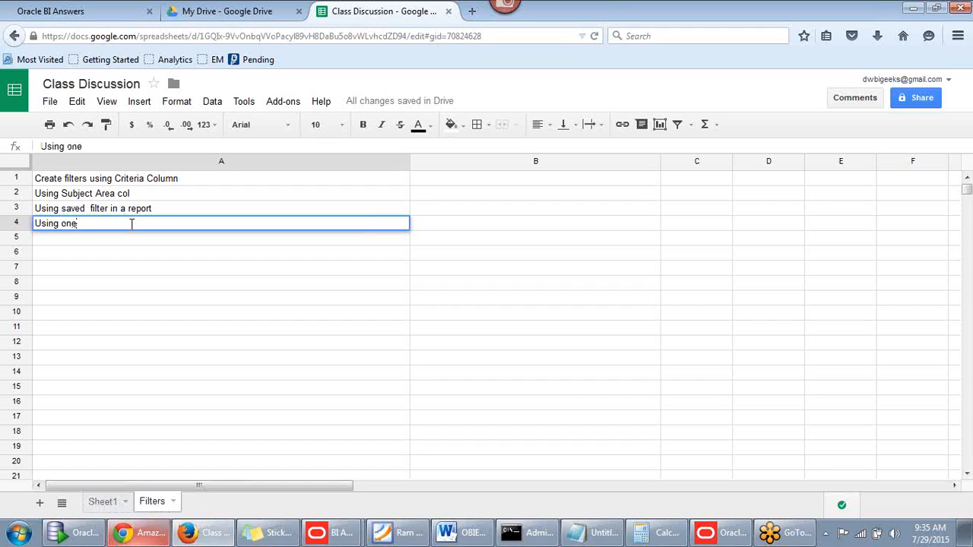
text( report ou)
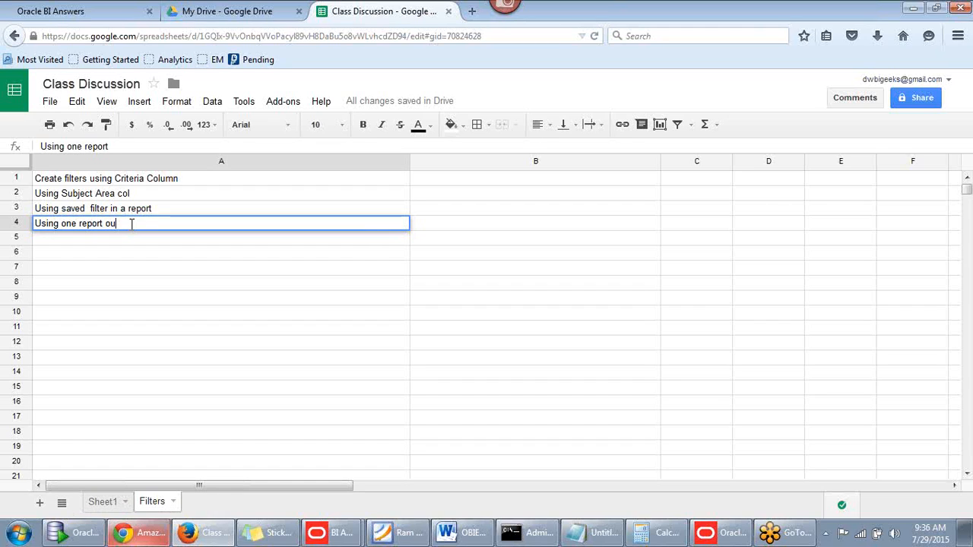
text(tput as)
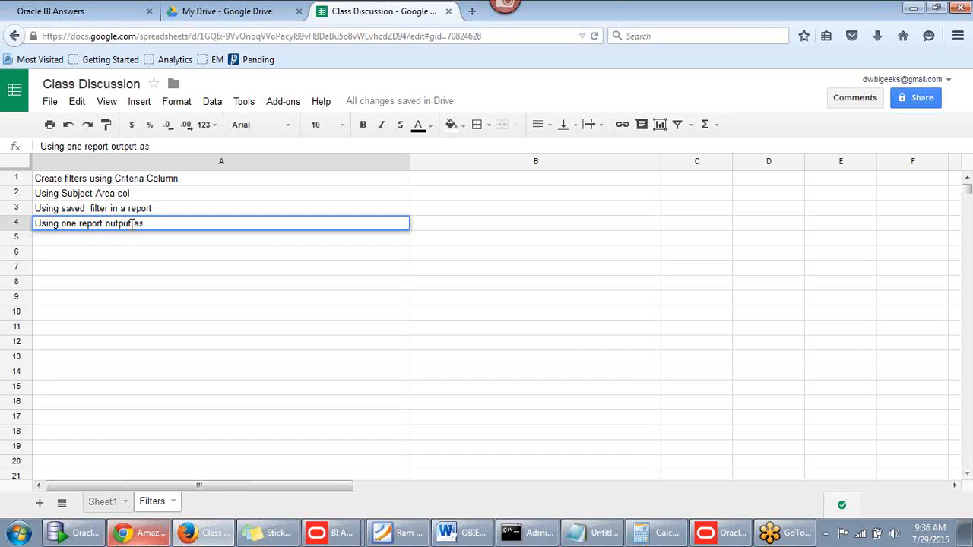
text( filter in other re)
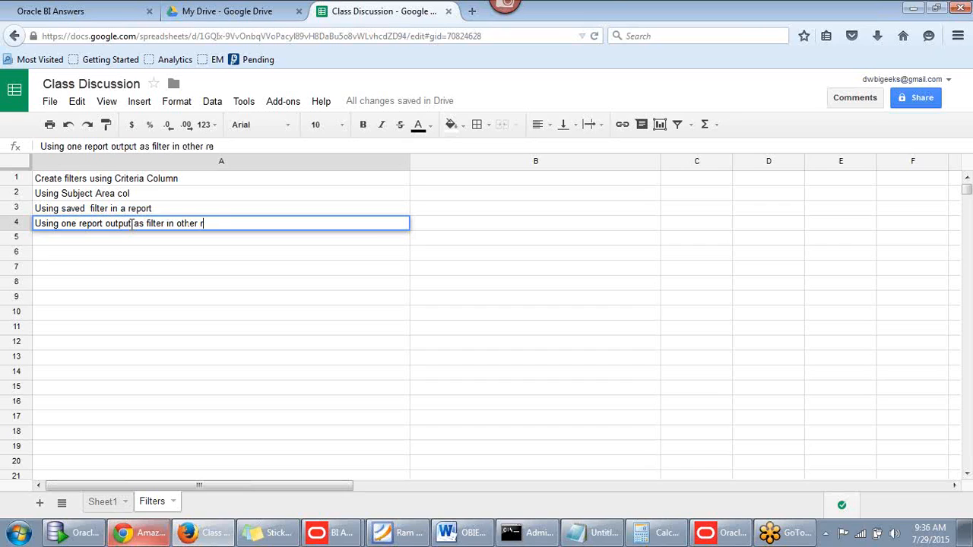
text(port.)
Put 'a' in B3 and 'b' in B8
click(596, 207)
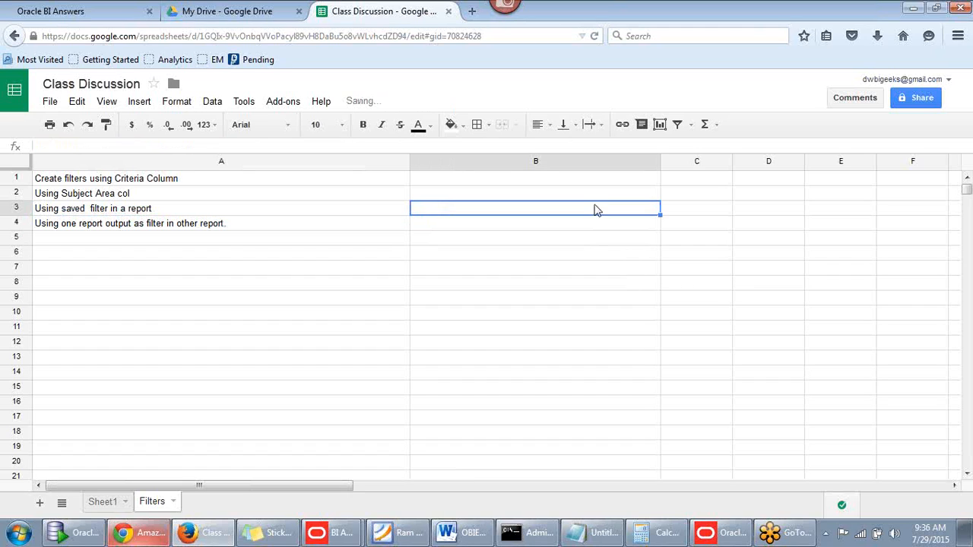
text(a)
click(552, 283)
text(b)
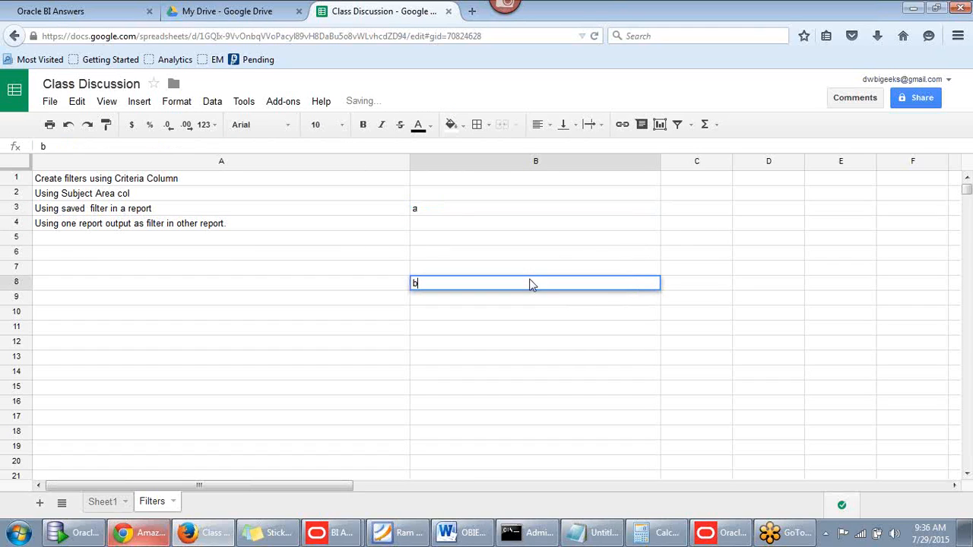
click(452, 211)
Enter the max(x,y,z) example in B4
click(449, 227)
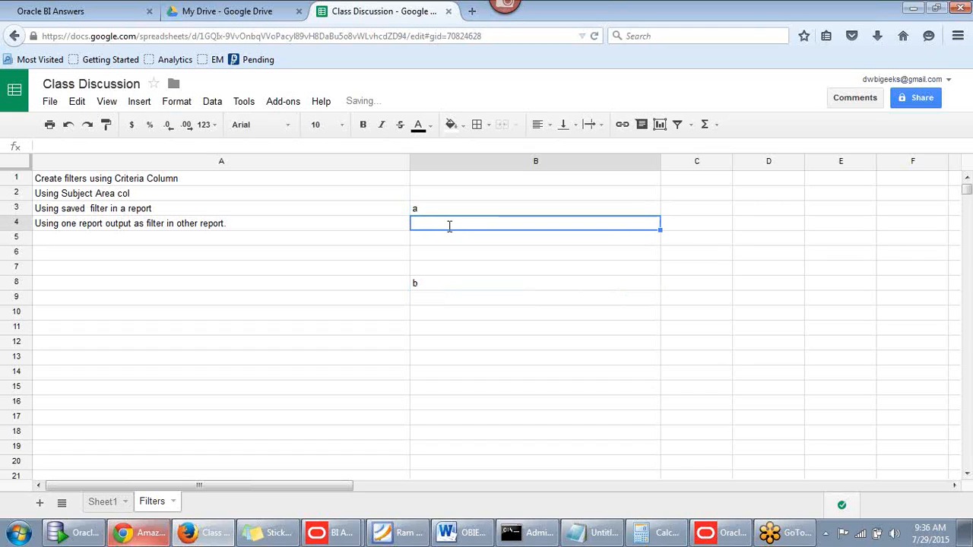
text(max())
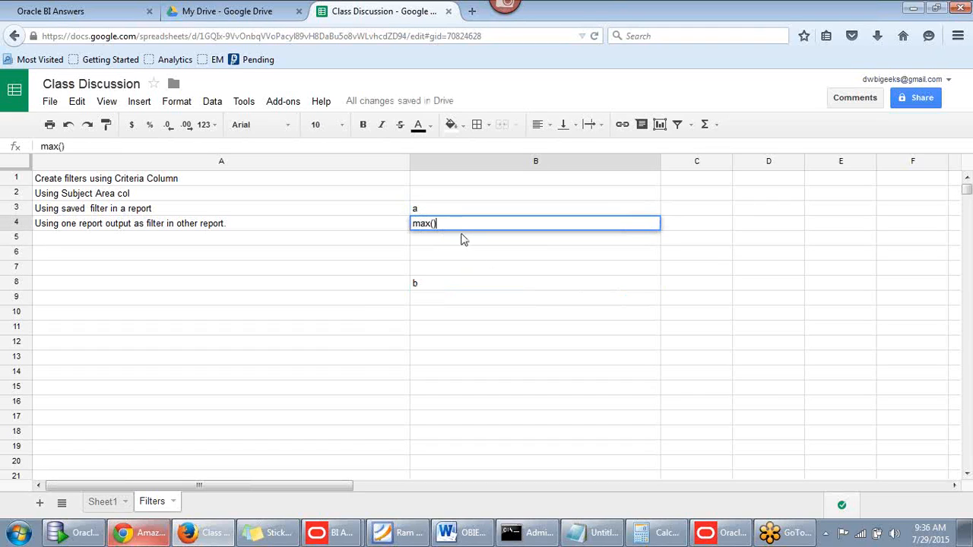
key(Left)
text(x.)
text(y,z)
click(431, 284)
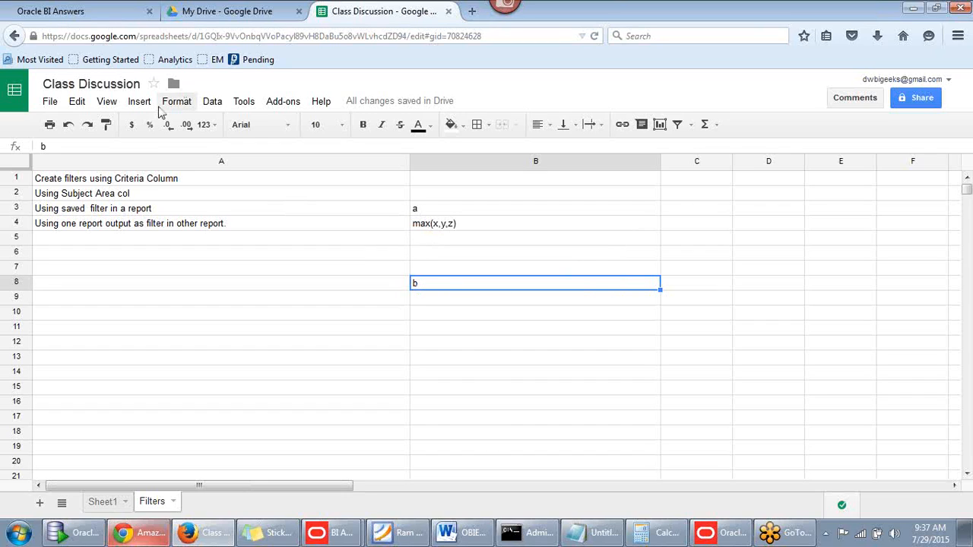
Edit B8 in the formula bar so it reads b(x,y,z,a)
click(104, 144)
text(())
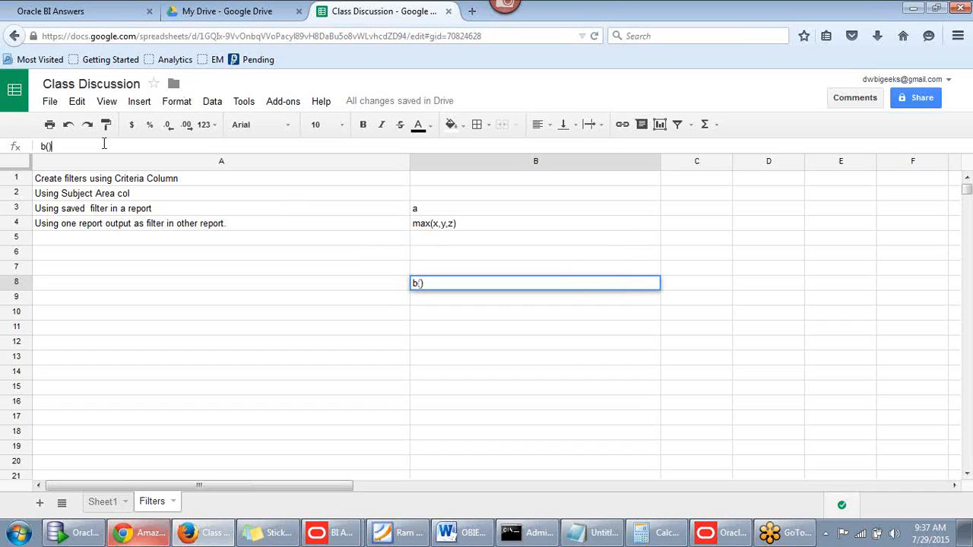
key(Left)
key(Left)
text(x,yx)
key(BackSpace)
text(,g)
text(,)
text(a)
click(443, 283)
key(BackSpace)
text(z)
click(199, 239)
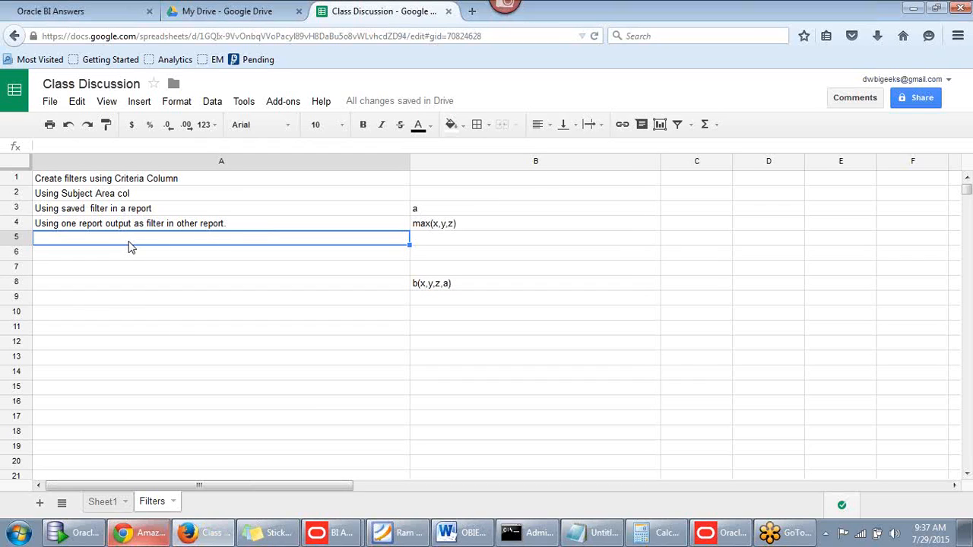
Add 'usiing variables' in A5 and 'using sql expression' in A6
text(usiin)
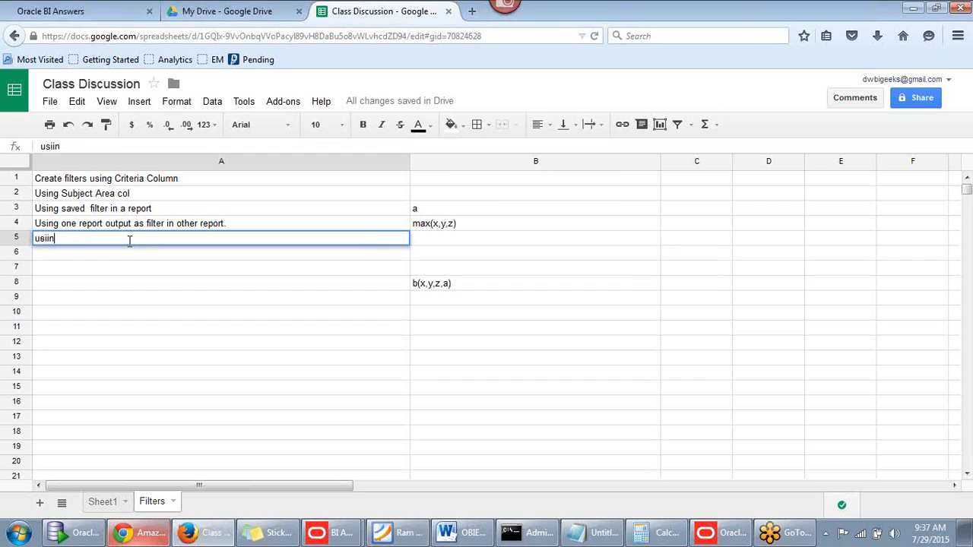
text(g variables)
key(Return)
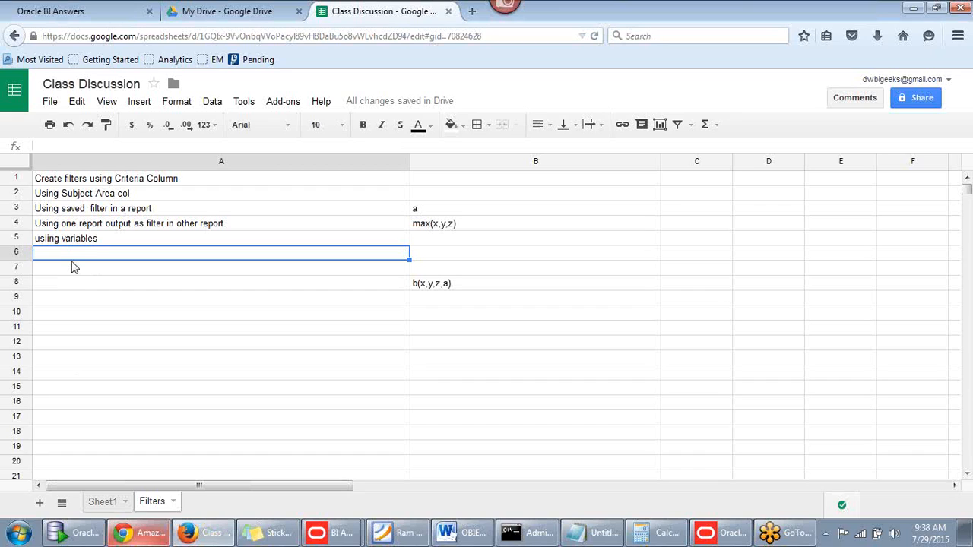
text(us)
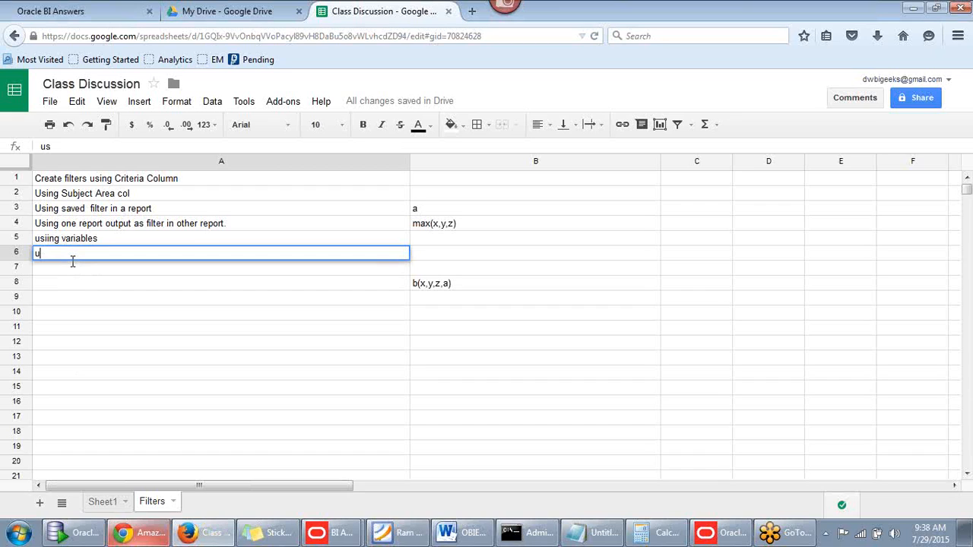
text(ing sql expression)
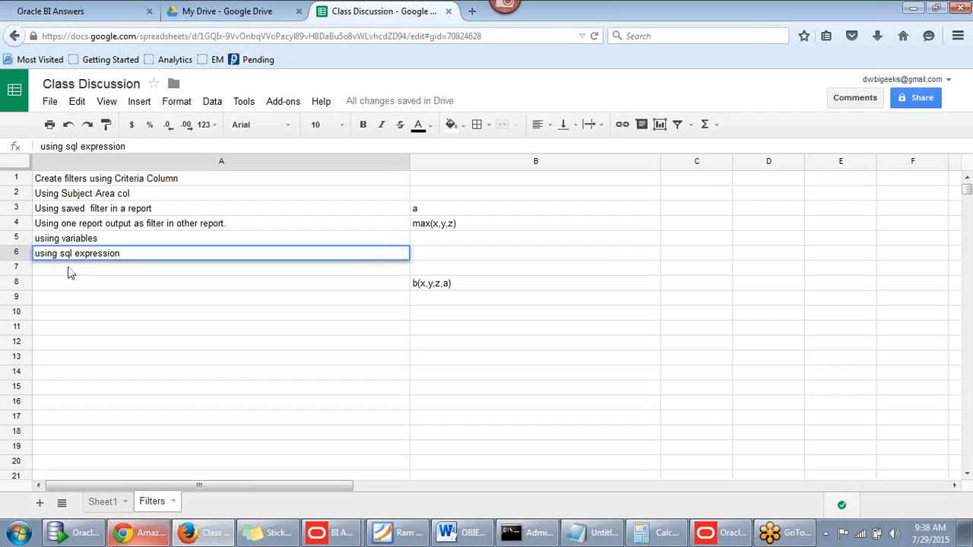
click(68, 272)
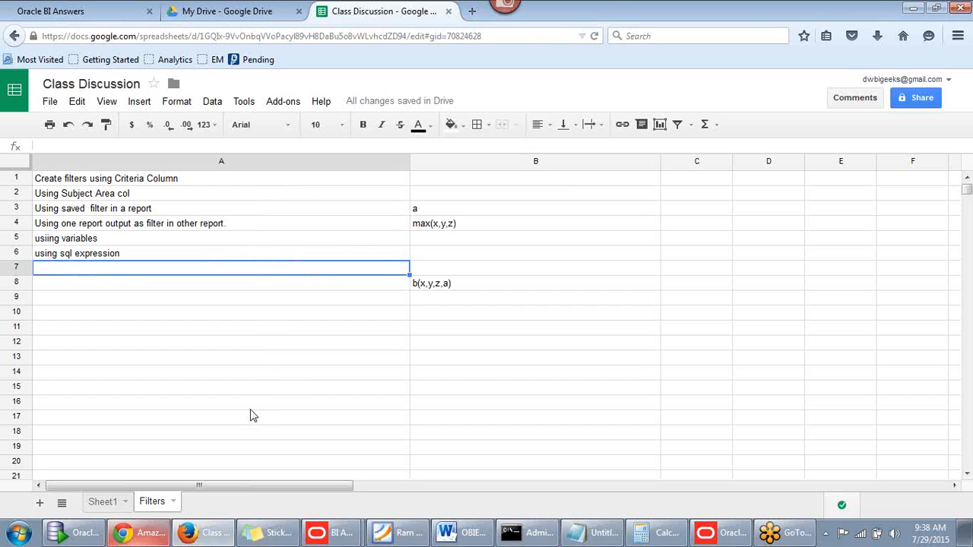
Select A5, then switch back to the Oracle BI Answers analysis
click(582, 36)
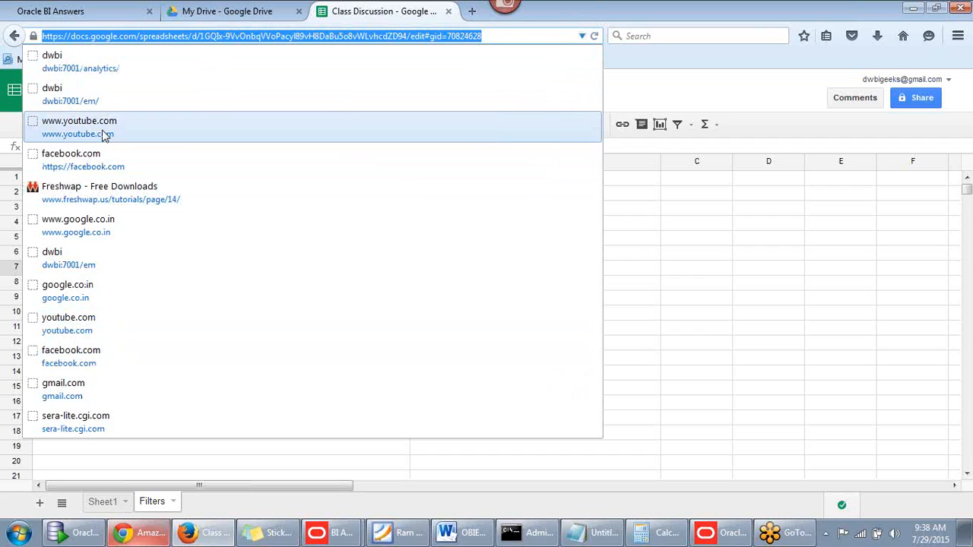
click(620, 96)
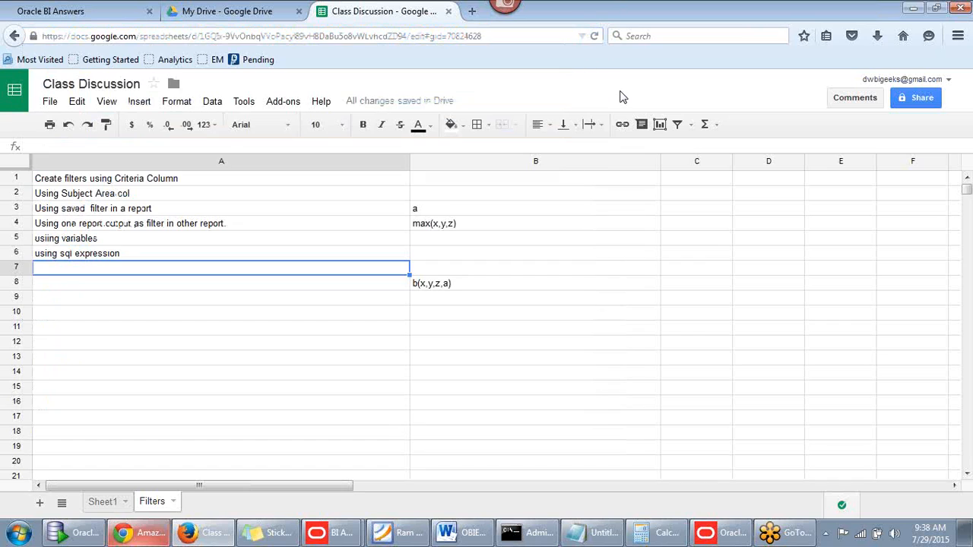
click(126, 244)
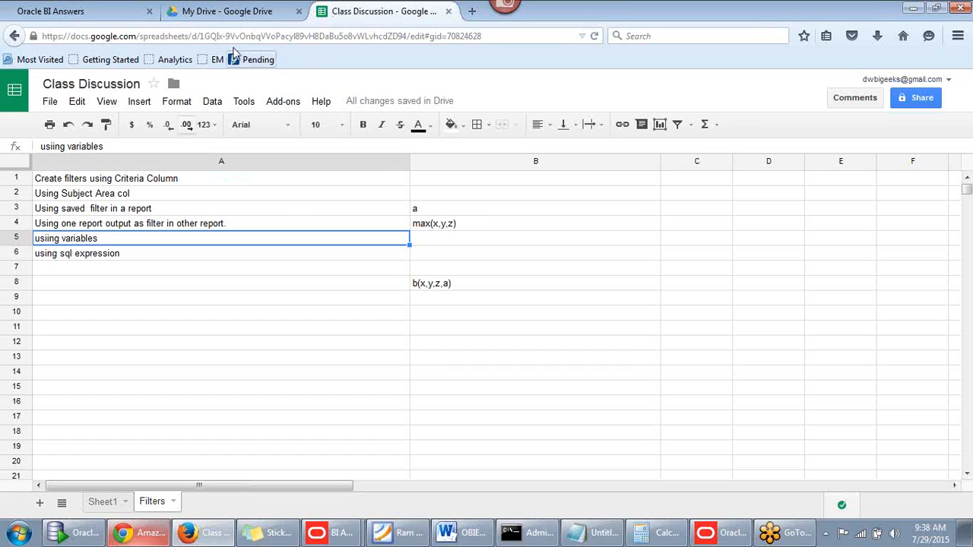
click(87, 12)
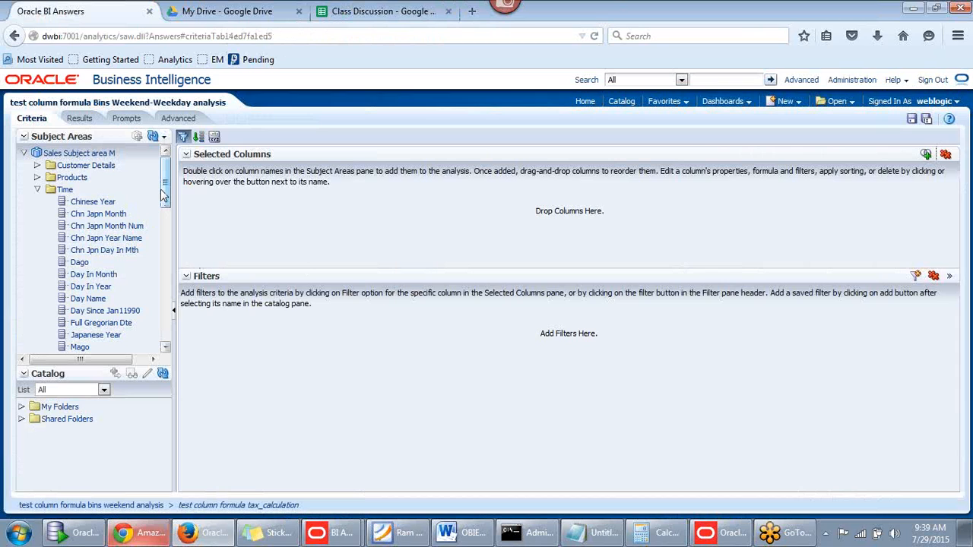
Add Time > Year, Customer Details > REGION and the Dollars measure to the selected columns
drag(163, 194, 125, 152)
click(84, 241)
double_click(85, 240)
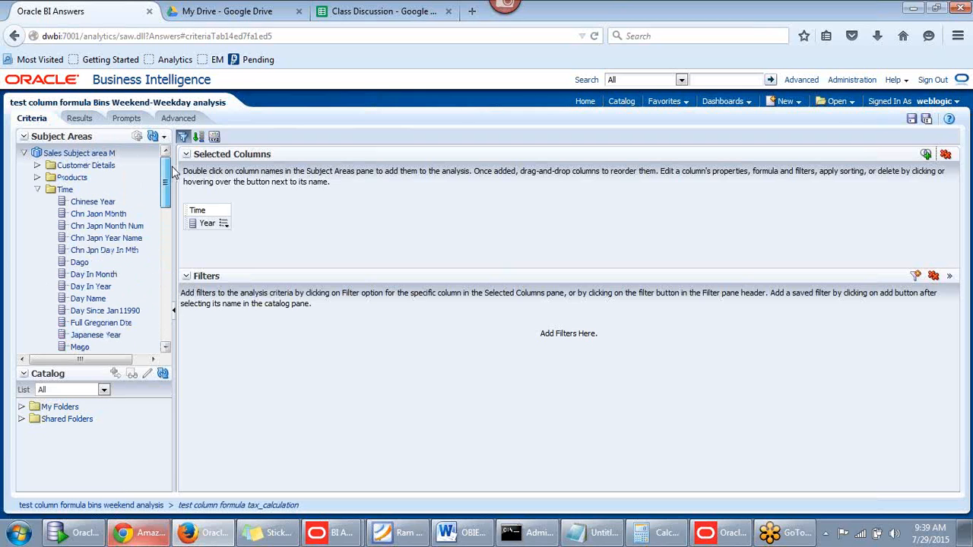
click(46, 190)
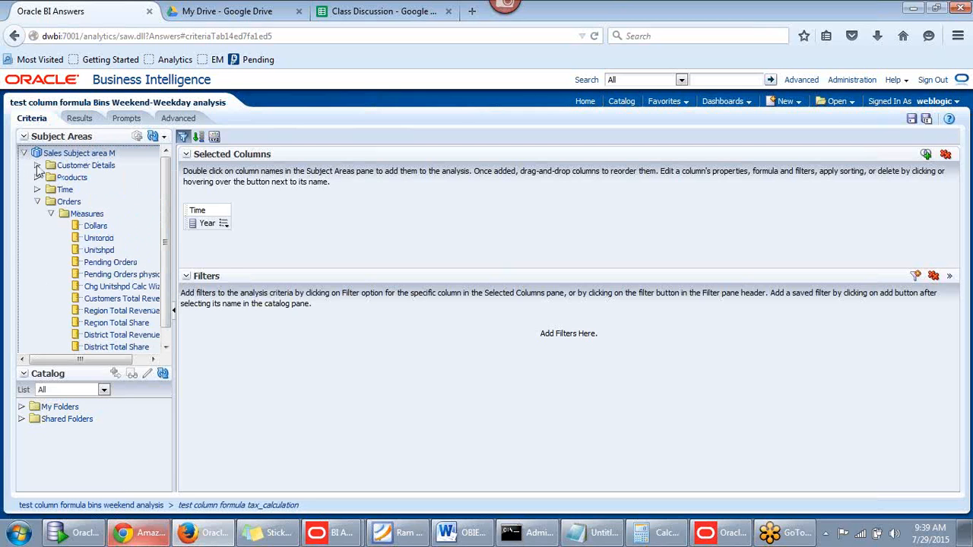
click(38, 166)
scroll(154, 177, down, 5)
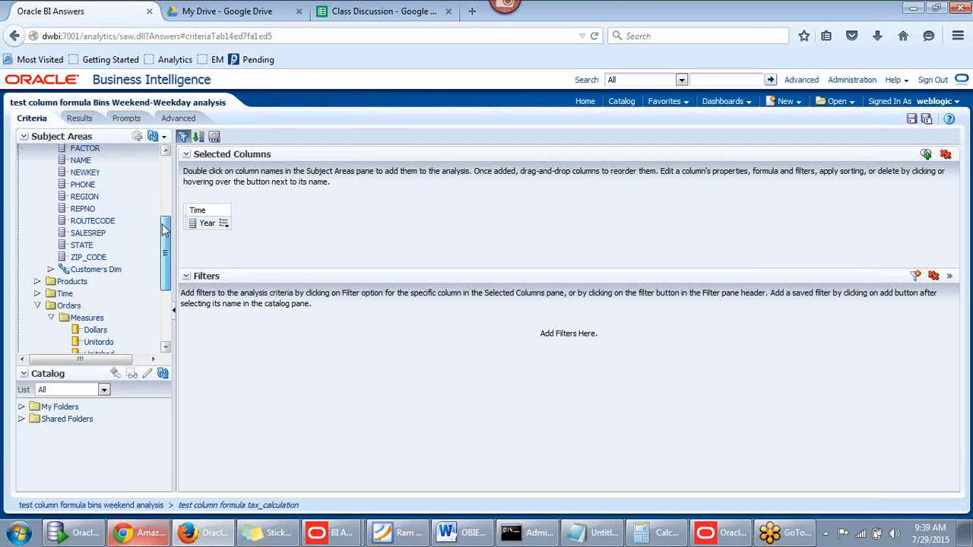
scroll(82, 256, up, 1)
double_click(84, 208)
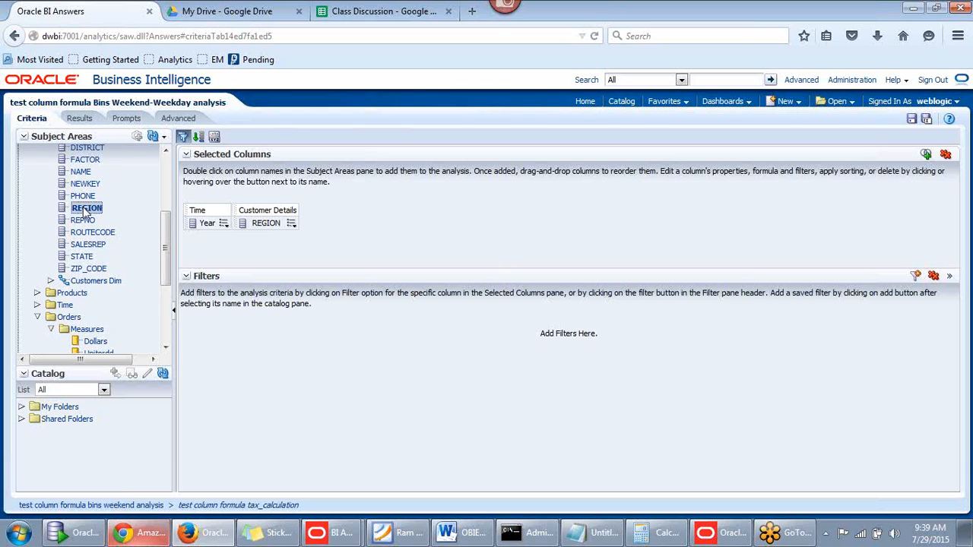
scroll(138, 280, down, 4)
double_click(99, 232)
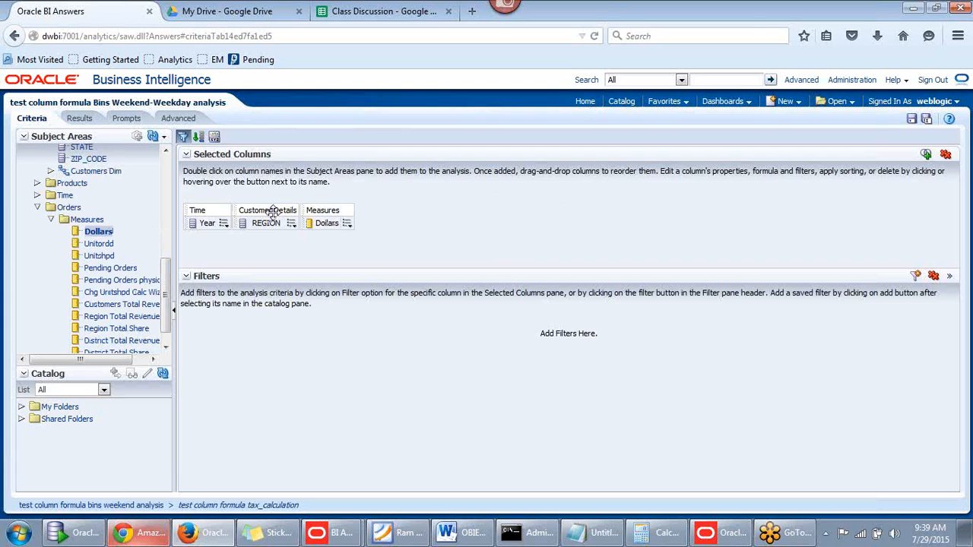
Save the analysis, save the earlier tax_calculation analysis, and return to Bins Weekend-Weekday
click(912, 120)
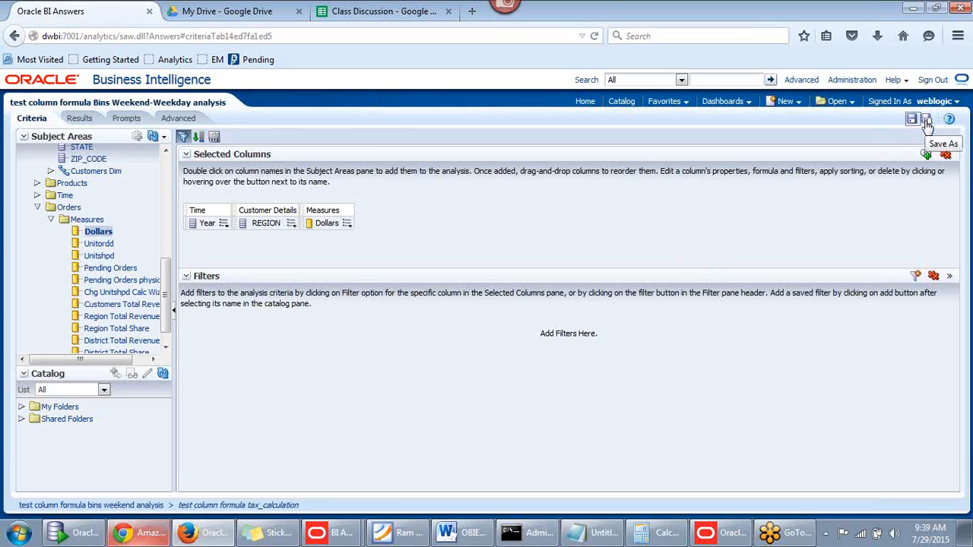
click(15, 36)
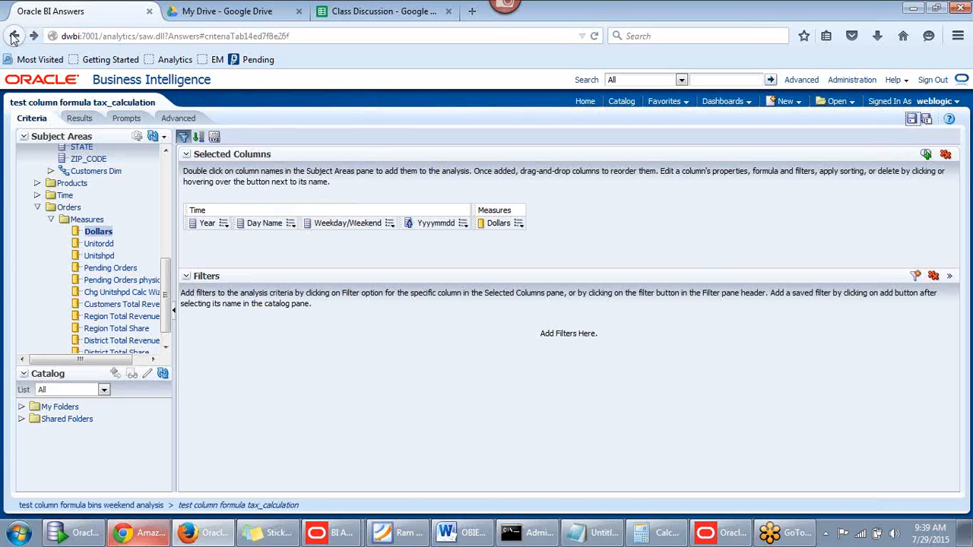
click(913, 121)
click(912, 122)
click(34, 37)
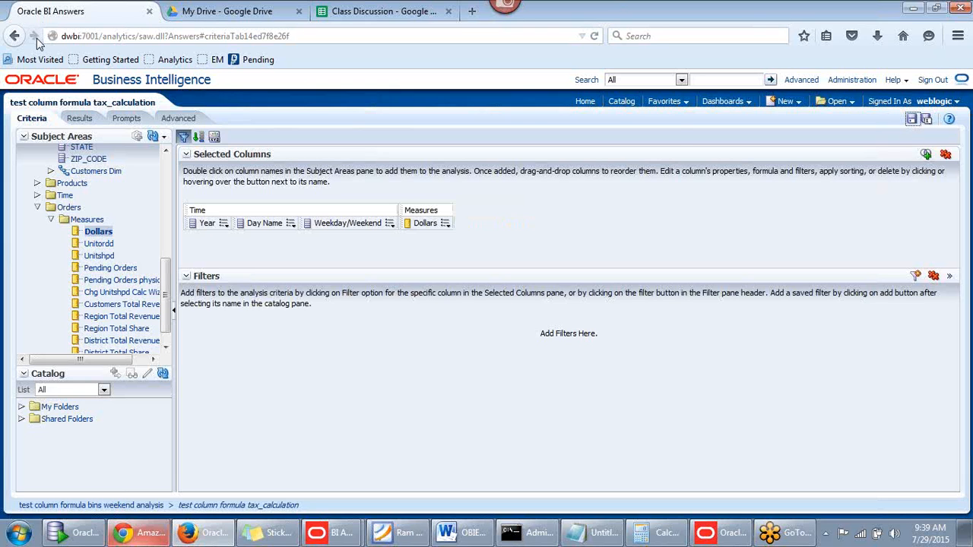
Save the analysis as Year-Reg-Dollars in the same shared folder
click(926, 119)
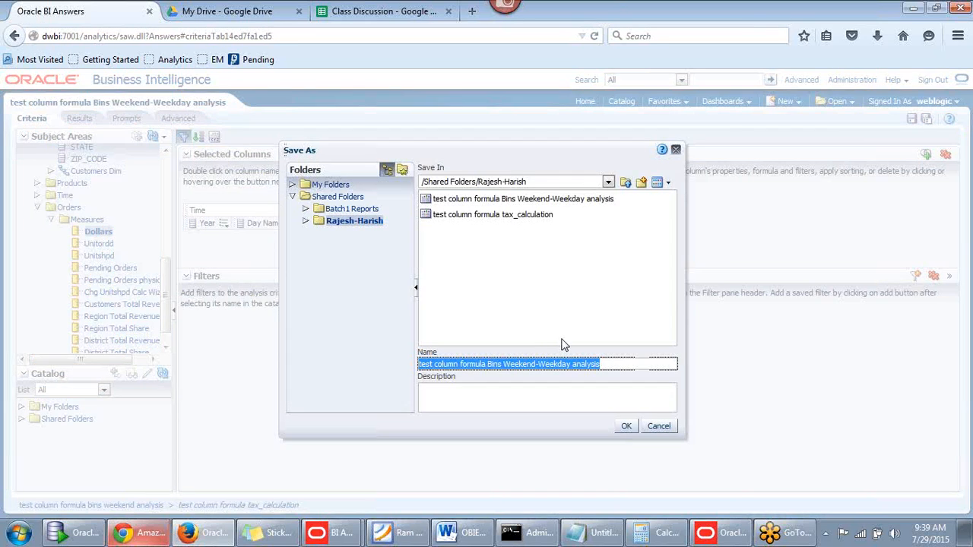
text(Year-REg-Dollars)
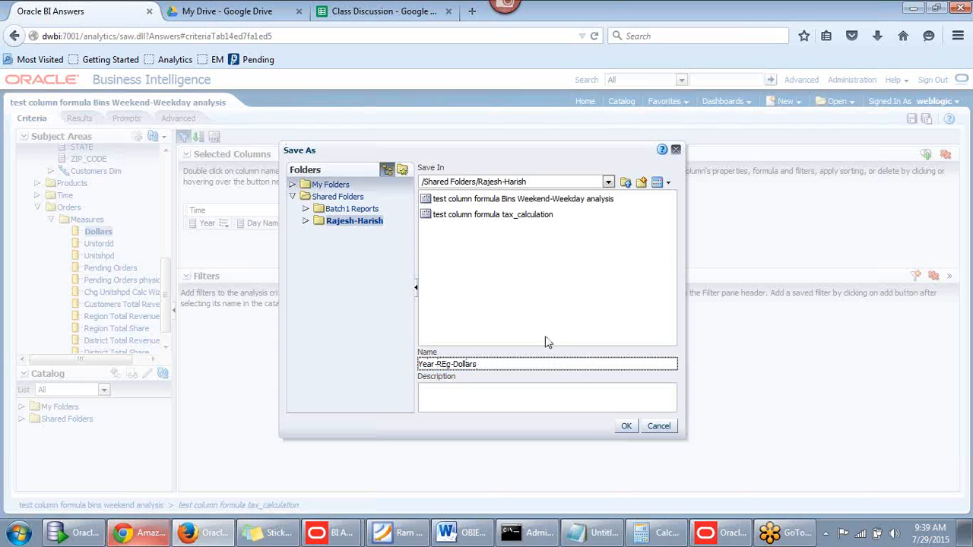
key(BackSpace)
text(e)
drag(550, 156, 580, 138)
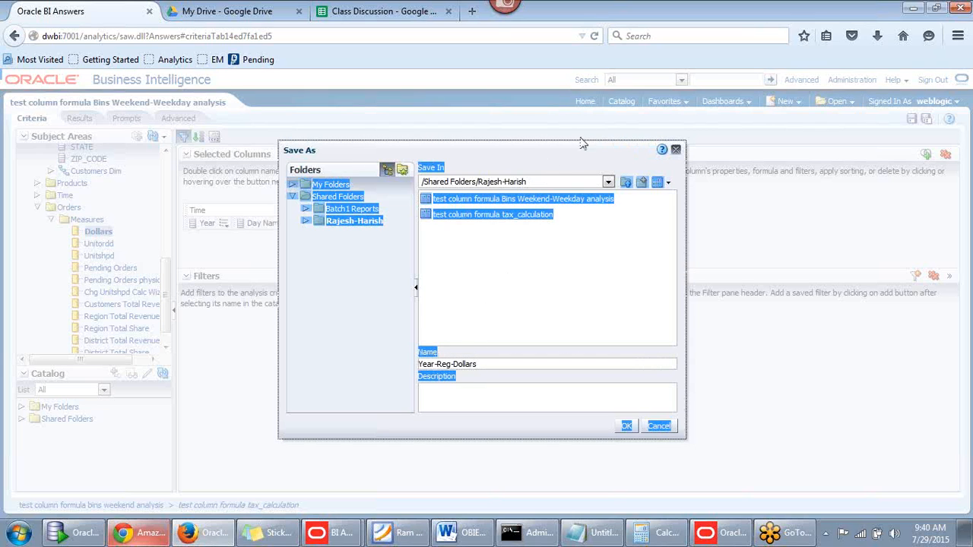
click(555, 160)
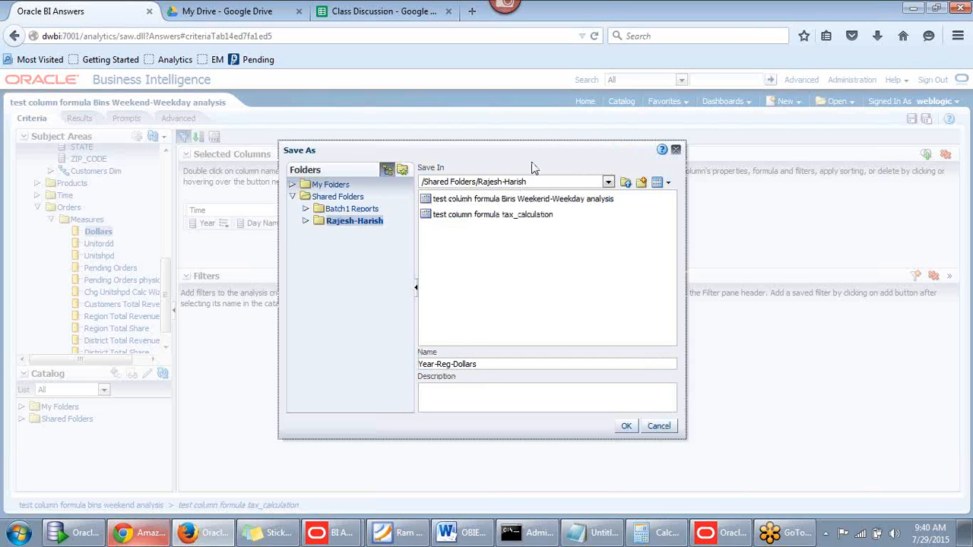
drag(535, 166, 575, 157)
click(528, 261)
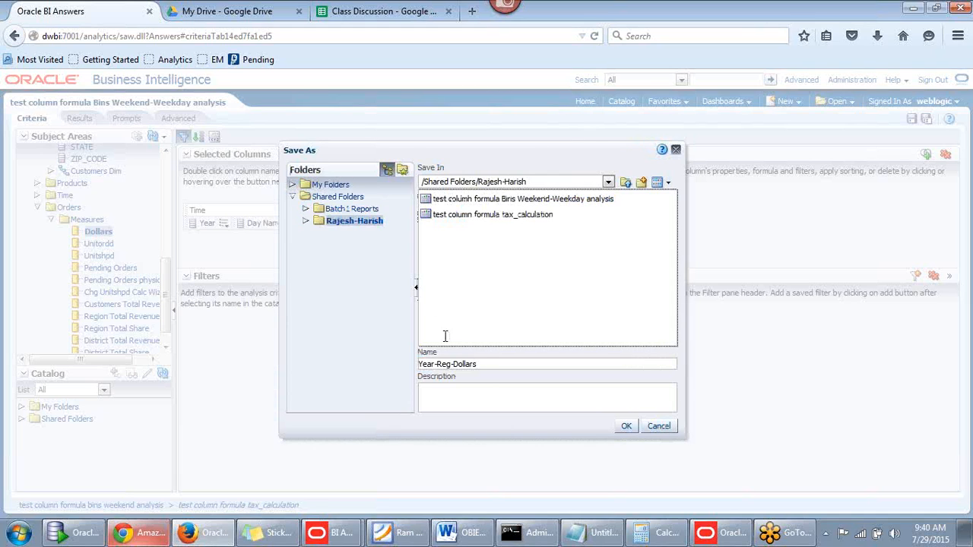
click(484, 368)
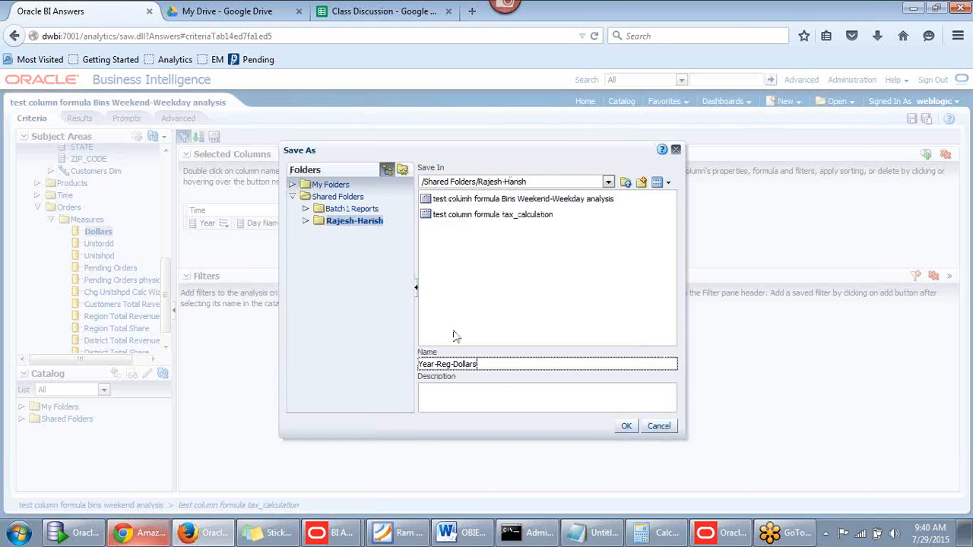
click(626, 426)
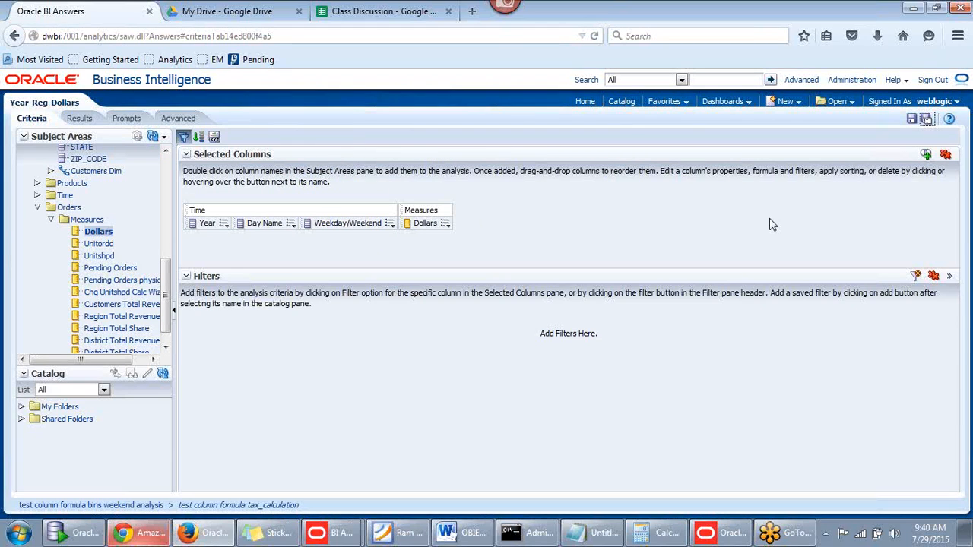
Reopen Year-Reg-Dollars from the catalog, edit its criteria, and delete the Day Name column
click(625, 106)
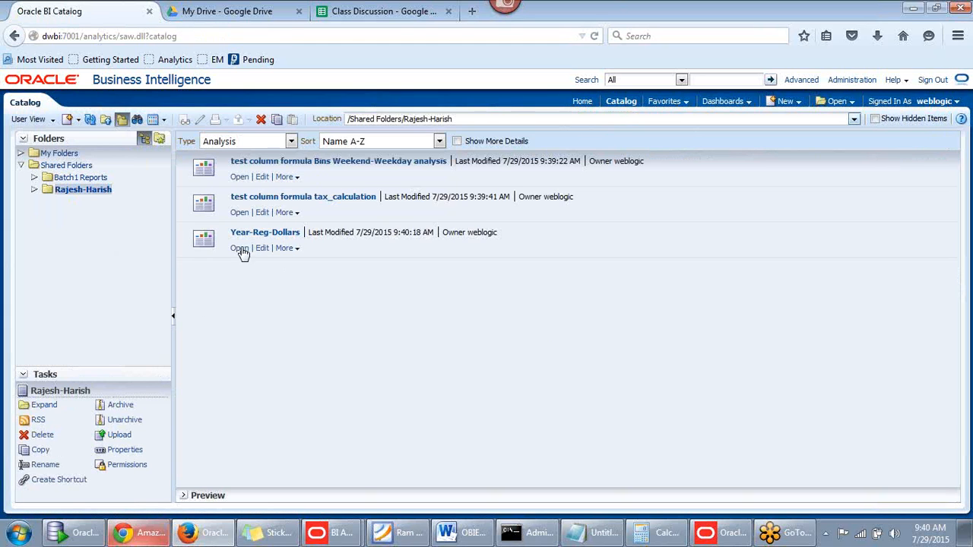
click(241, 249)
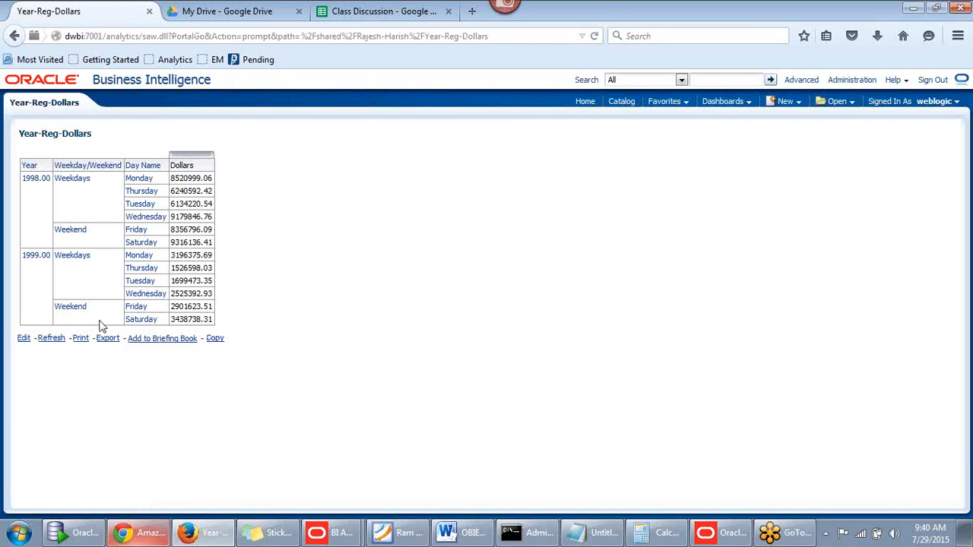
click(23, 340)
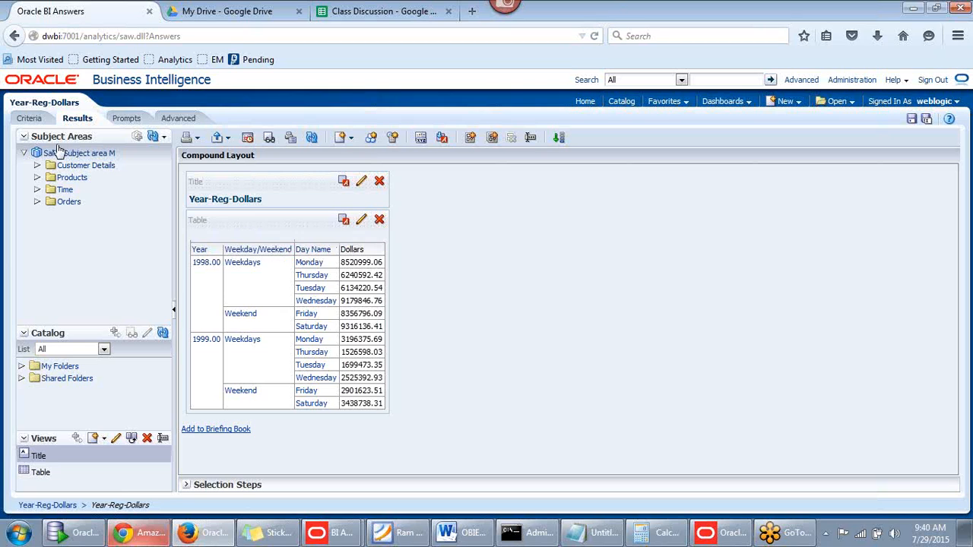
click(20, 120)
click(291, 223)
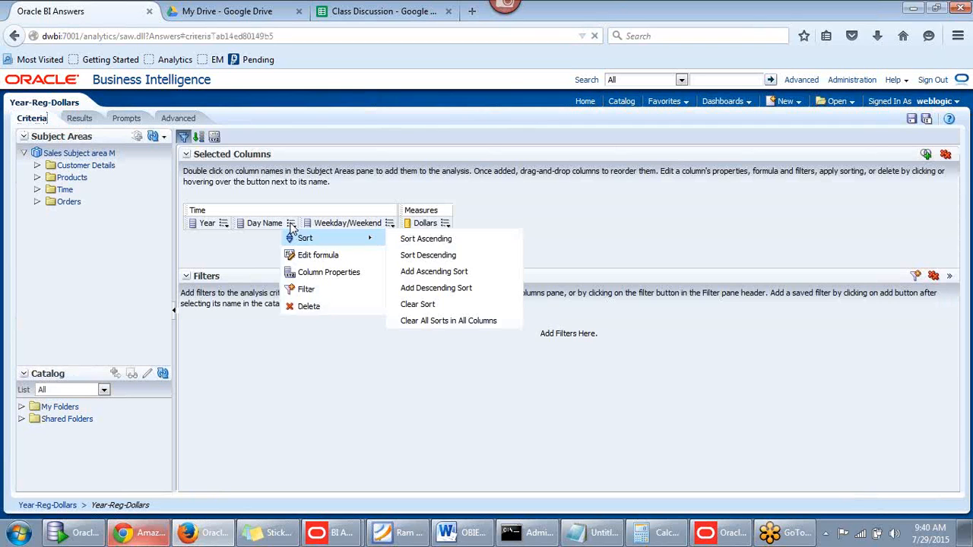
click(304, 307)
Delete the Weekday/Weekend column from the criteria
click(323, 224)
click(325, 306)
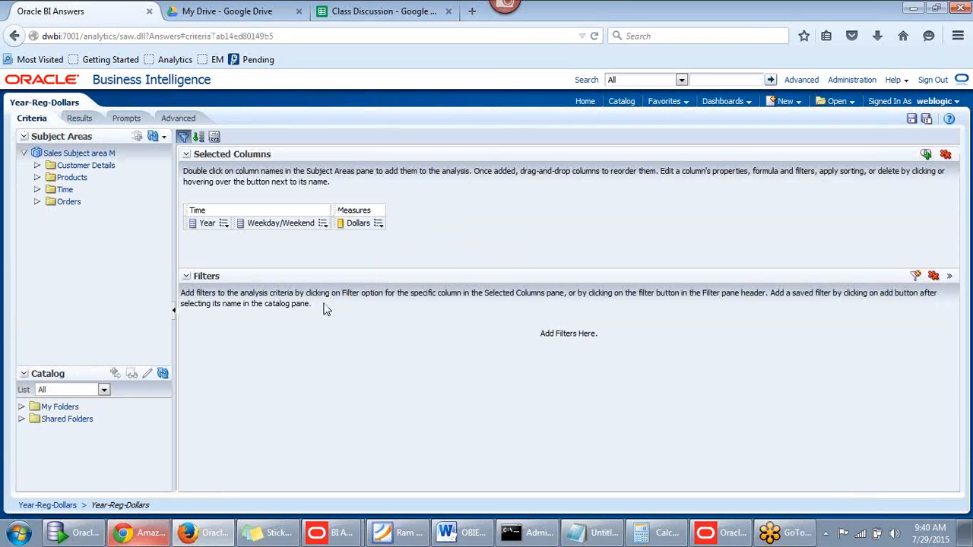
click(322, 226)
click(334, 310)
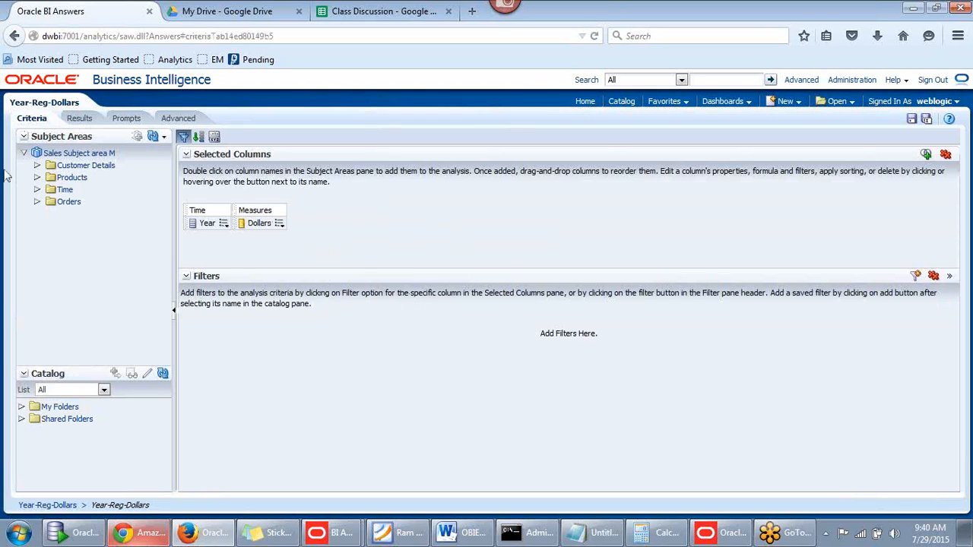
Insert Customer Details > REGION between Year and Dollars, save, and view the results
click(36, 165)
drag(162, 178, 124, 254)
drag(215, 240, 228, 222)
click(913, 123)
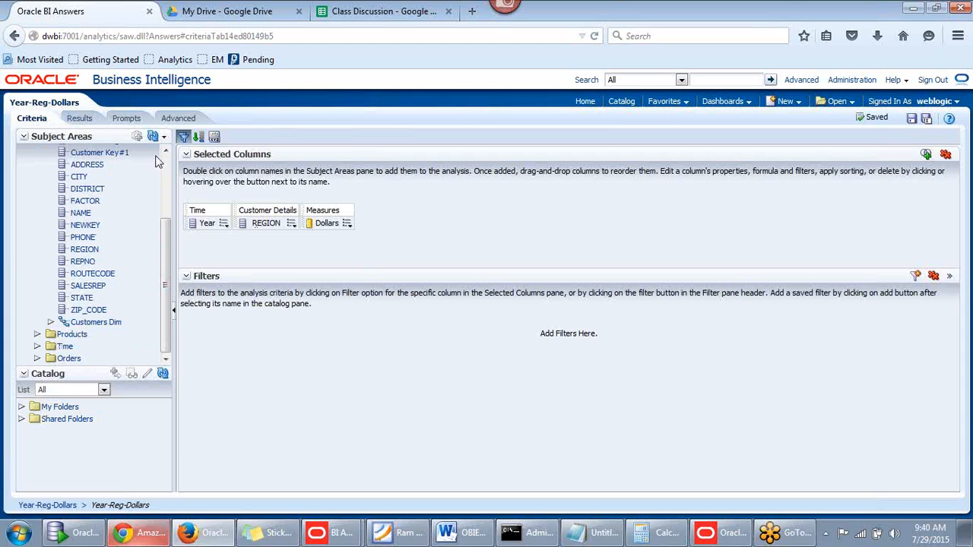
click(86, 125)
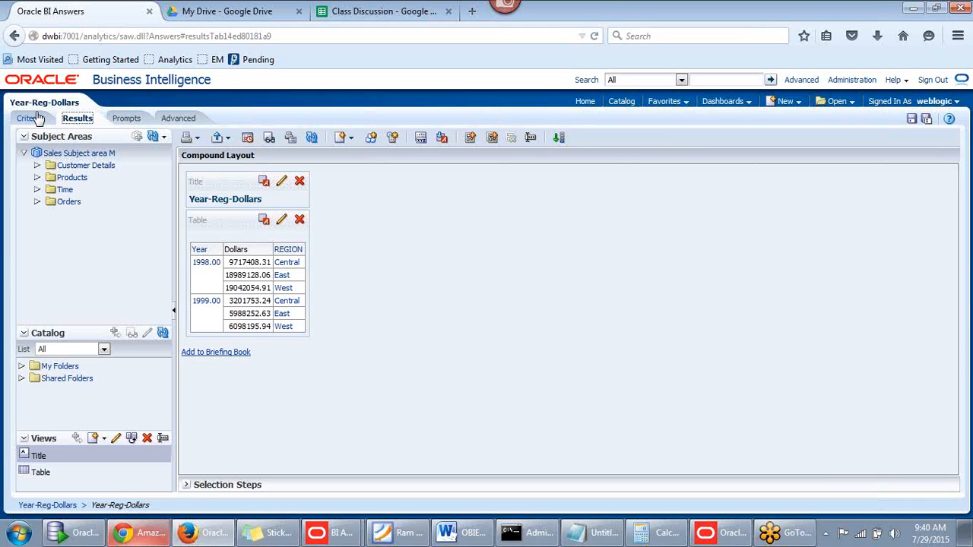
Try REGION as a selector for East, West and Central, then return it between Year and Dollars
mouse_move(286, 251)
mouse_down()
mouse_move(283, 242)
mouse_move(232, 250)
mouse_up()
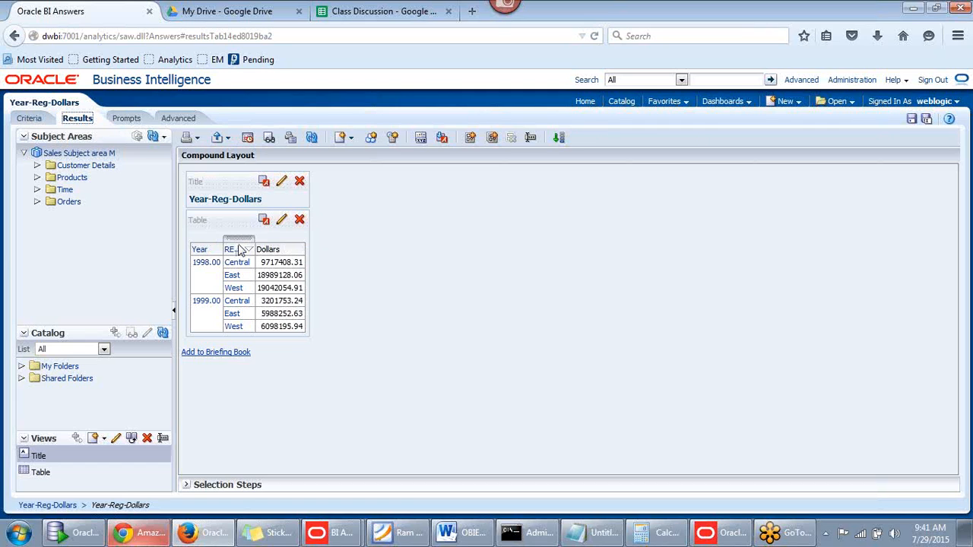
drag(241, 249, 238, 232)
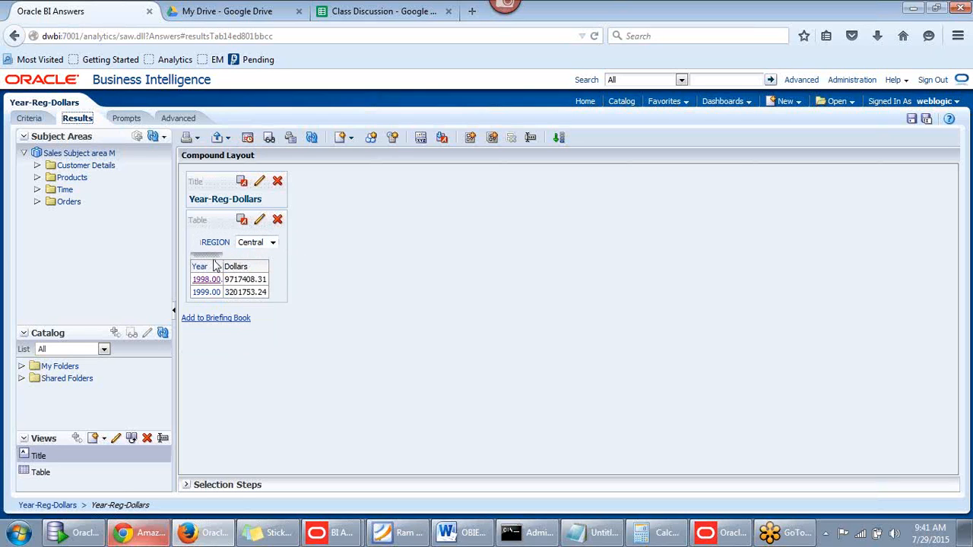
click(273, 243)
click(264, 264)
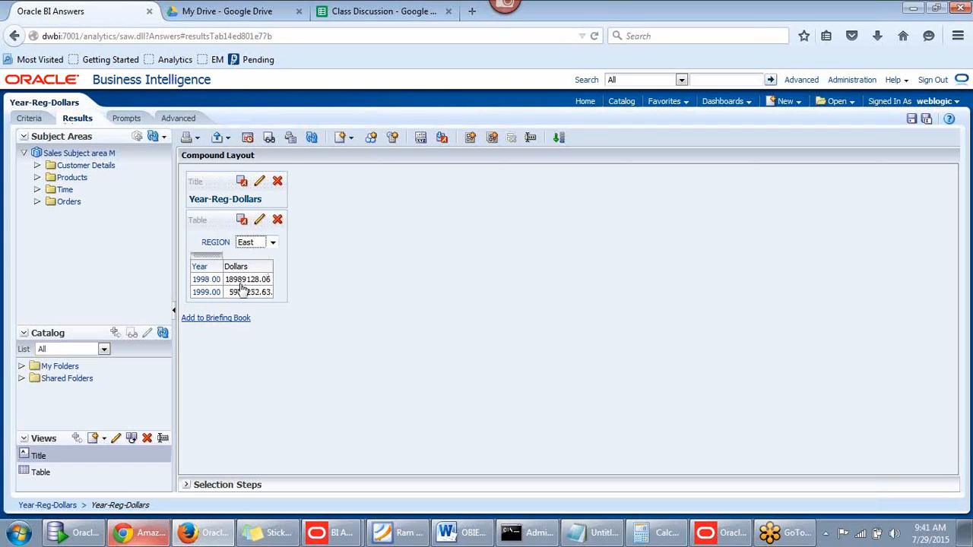
click(273, 243)
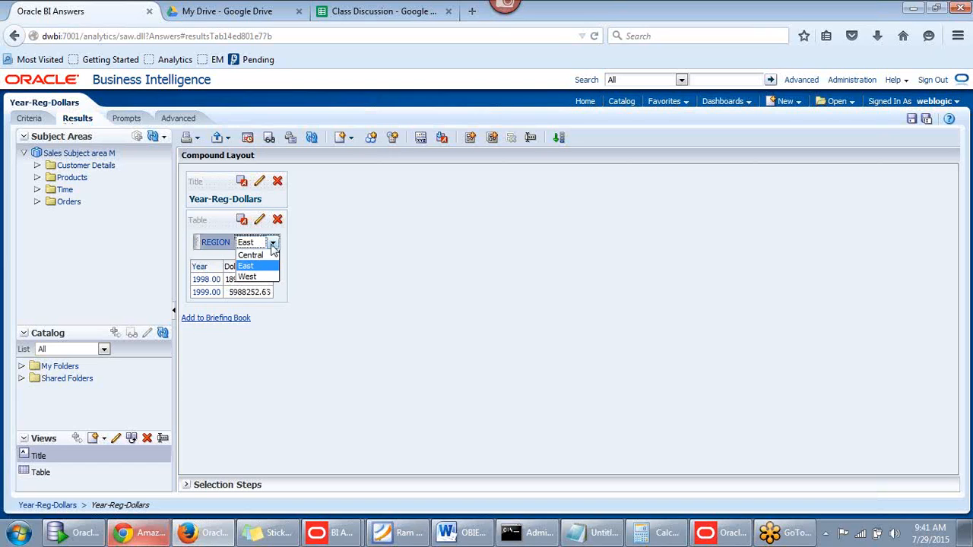
click(256, 276)
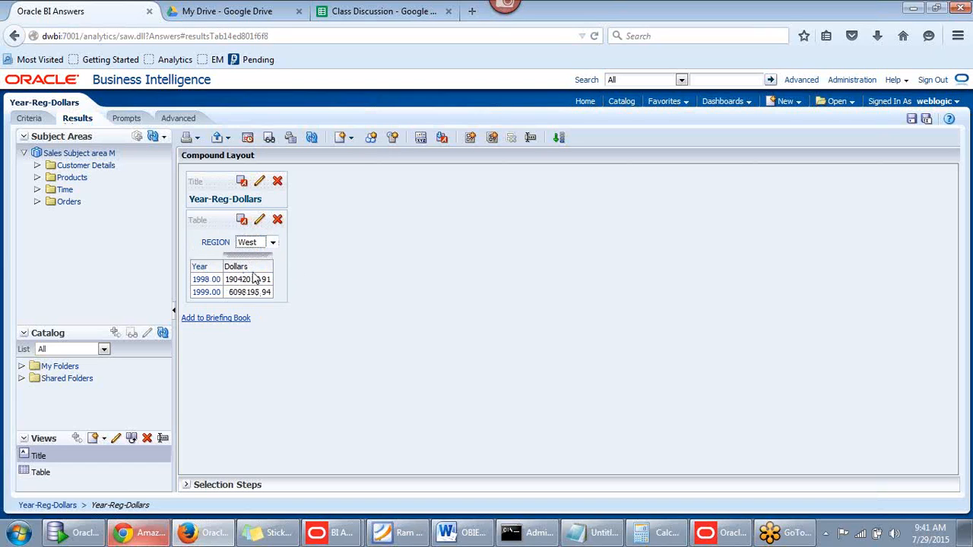
click(273, 244)
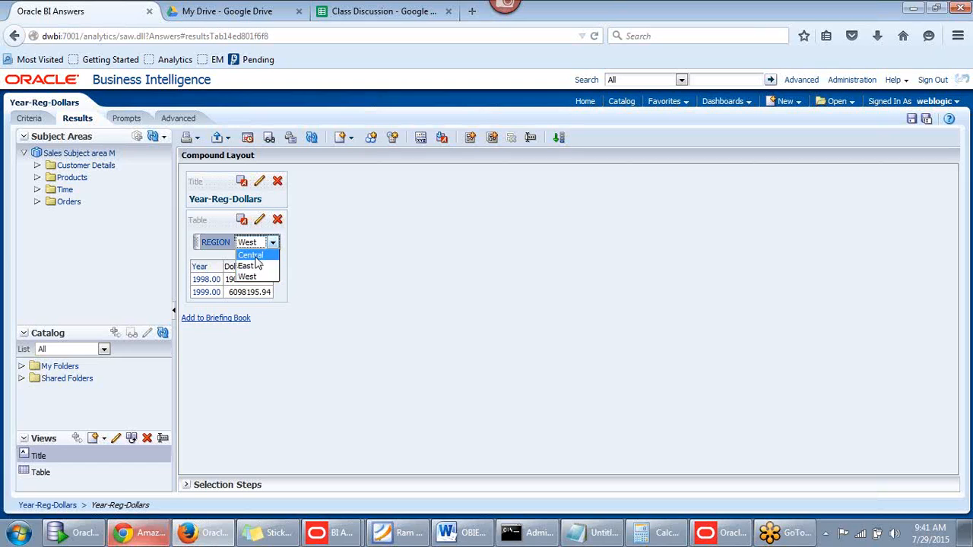
click(257, 256)
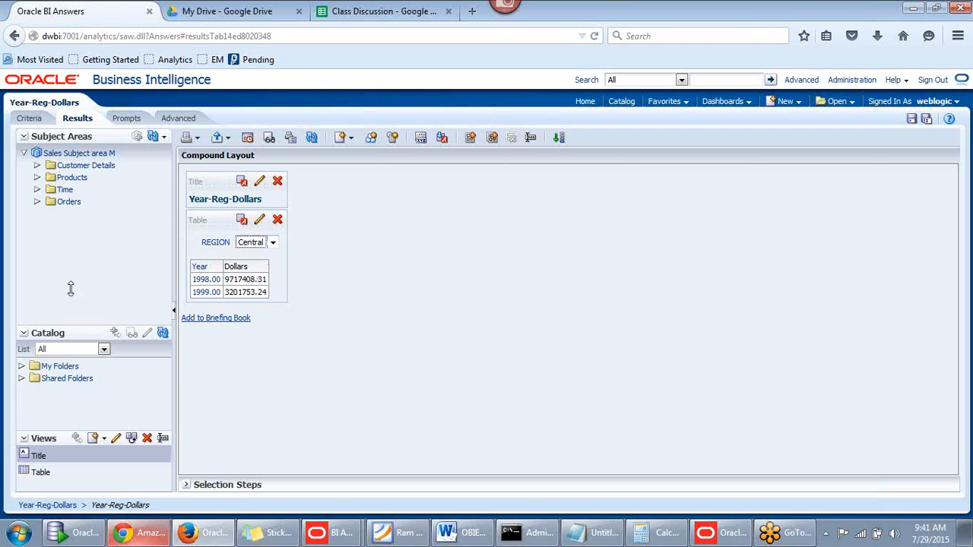
drag(192, 242, 227, 279)
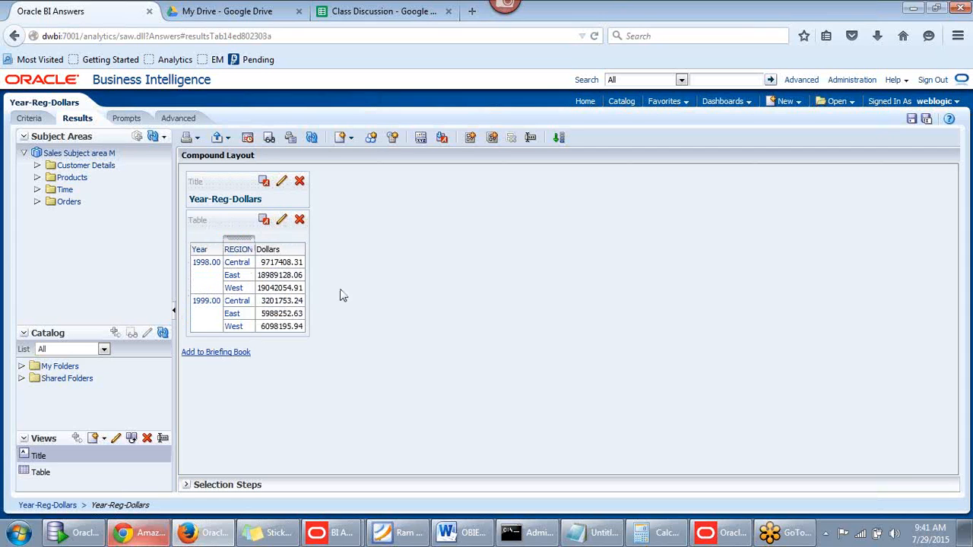
Add a 'REGION is prompted' filter in the criteria and rerun the results
click(29, 122)
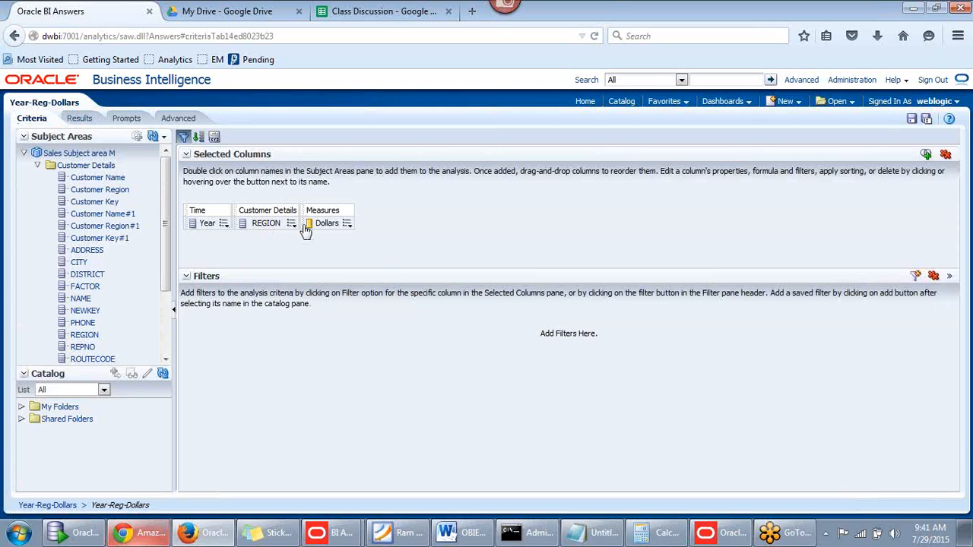
mouse_move(292, 223)
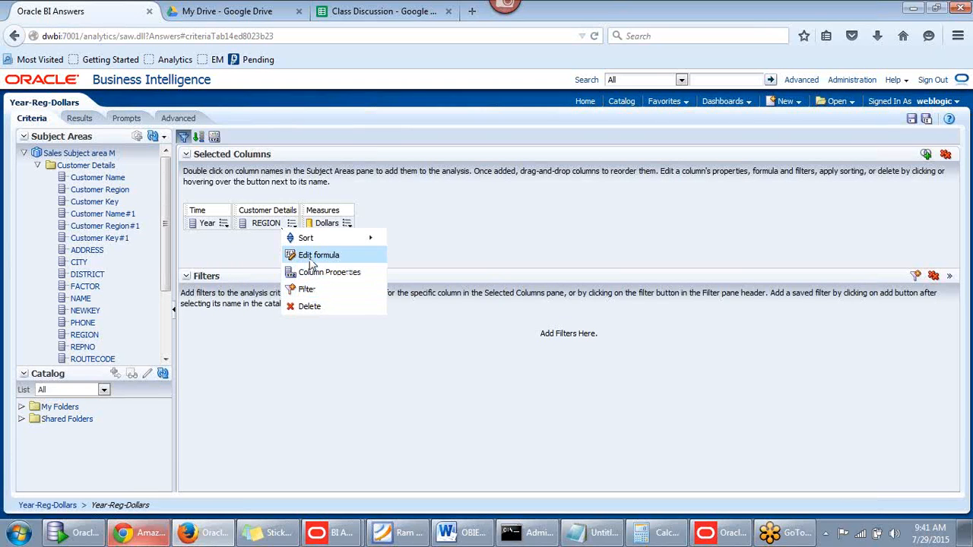
click(307, 289)
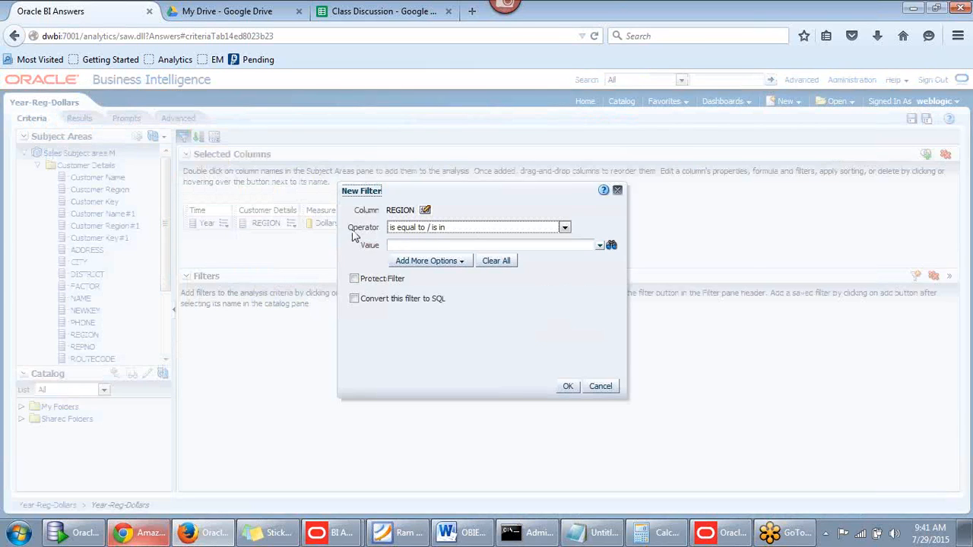
click(565, 228)
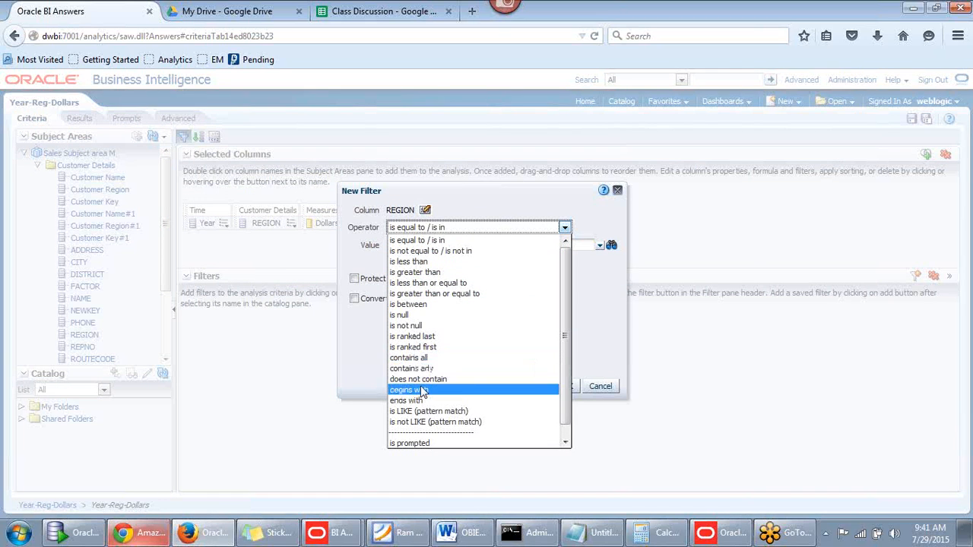
scroll(566, 336, down, 1)
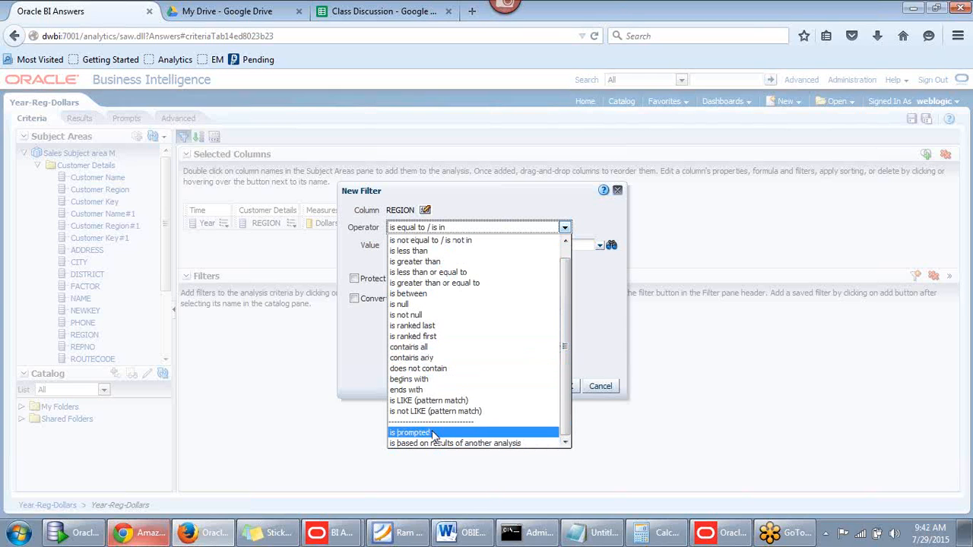
click(433, 433)
click(520, 386)
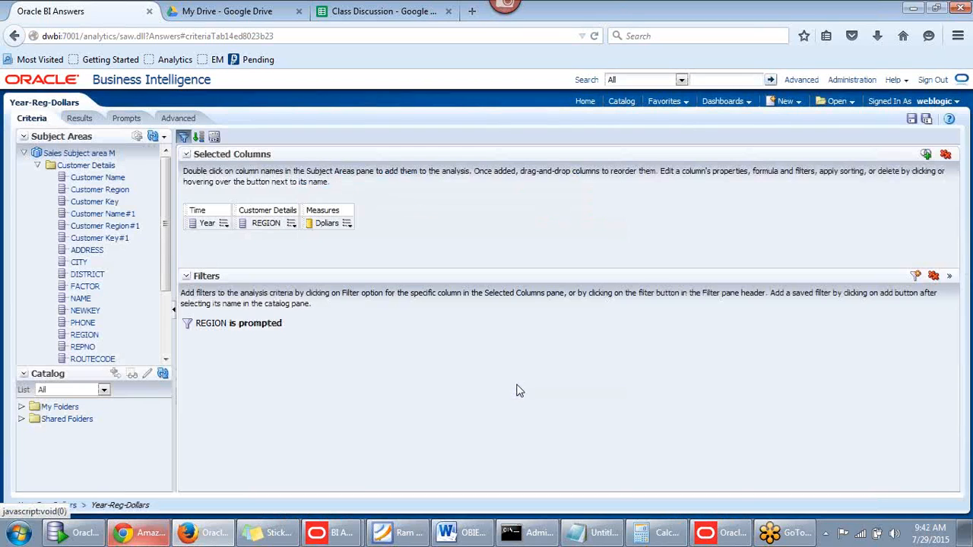
click(79, 118)
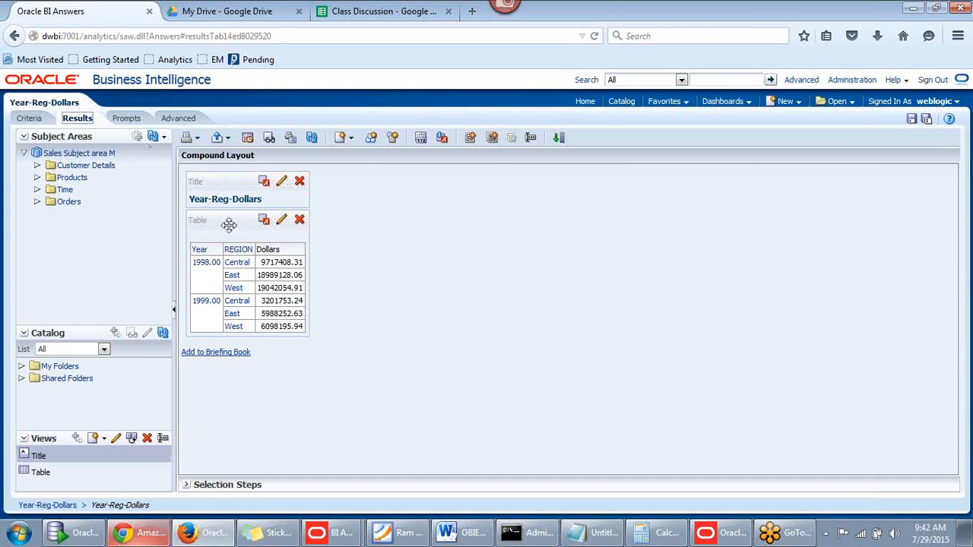
Go back to the criteria and delete the 'REGION is prompted' filter
click(30, 118)
click(77, 119)
click(38, 121)
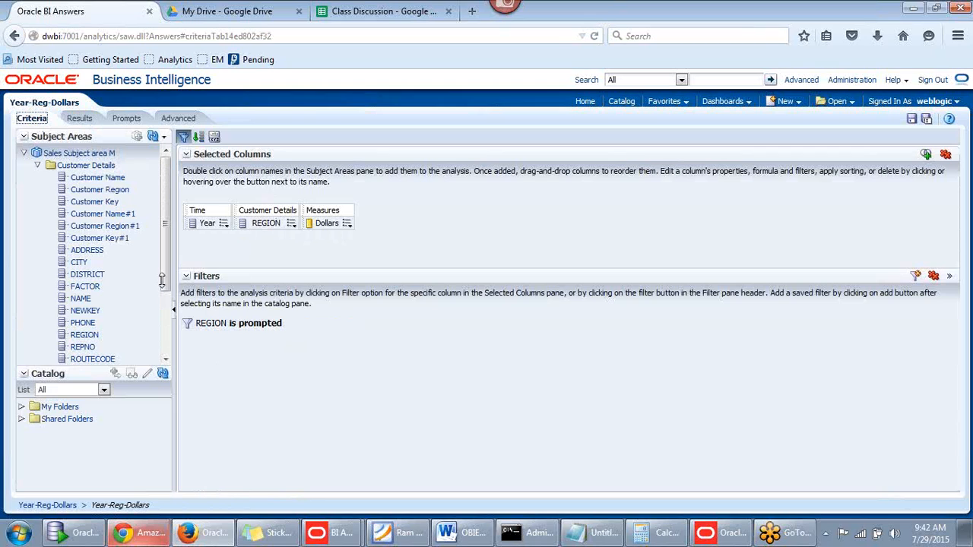
mouse_move(220, 330)
click(935, 276)
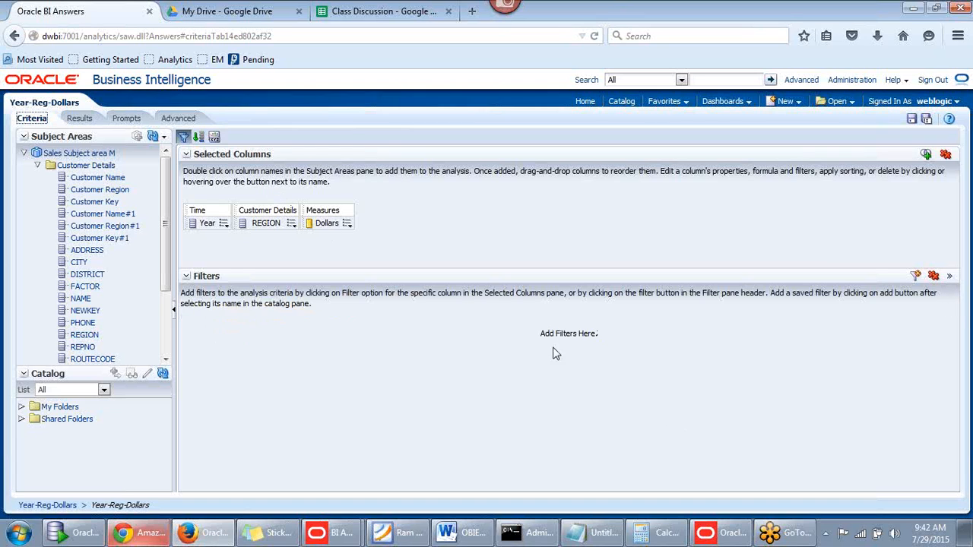
Filter REGION 'is equal to / is in' East and view the 1998 and 1999 results
mouse_move(292, 223)
click(304, 289)
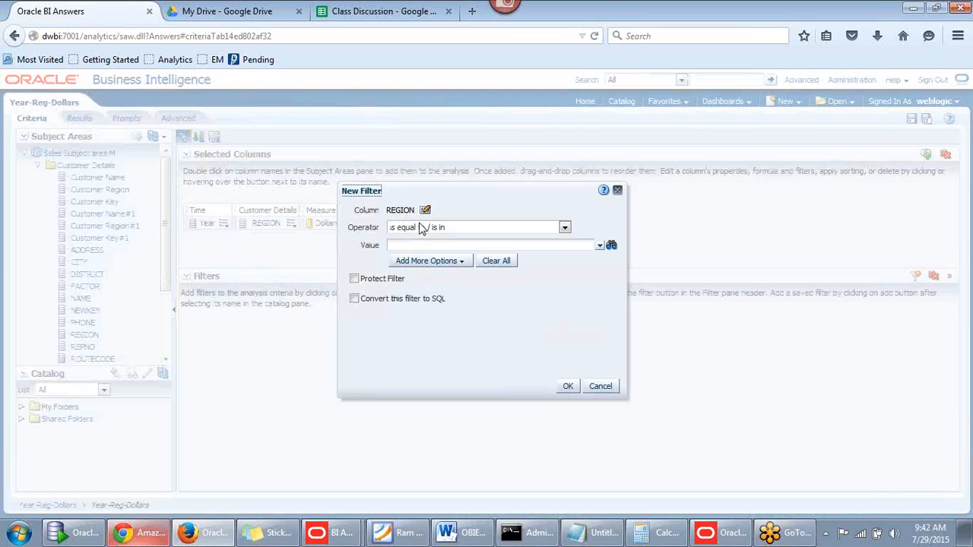
click(564, 228)
click(433, 240)
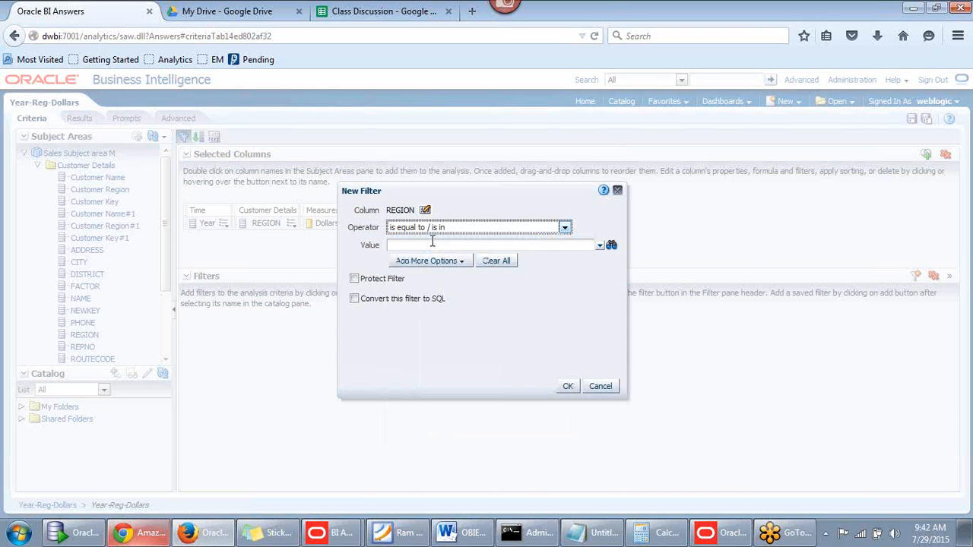
click(600, 246)
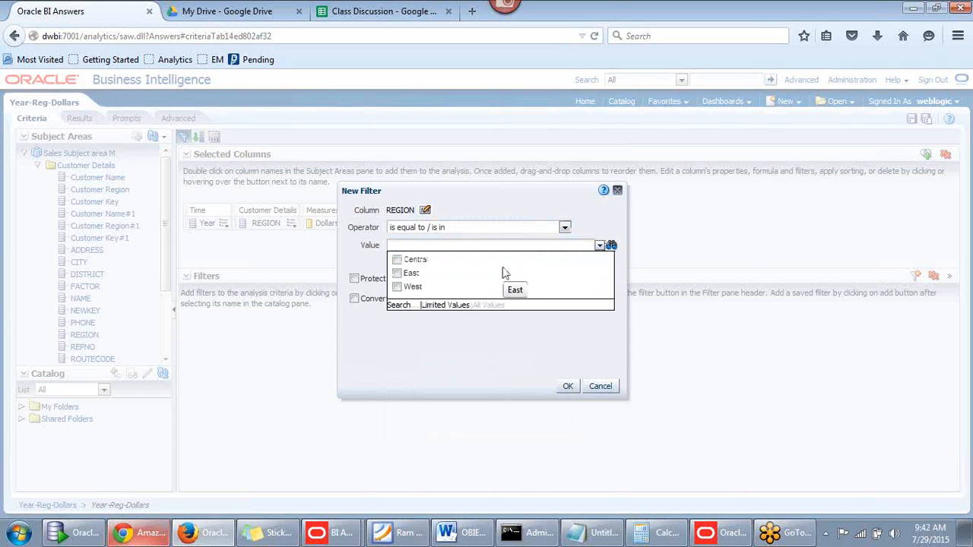
click(398, 274)
click(568, 386)
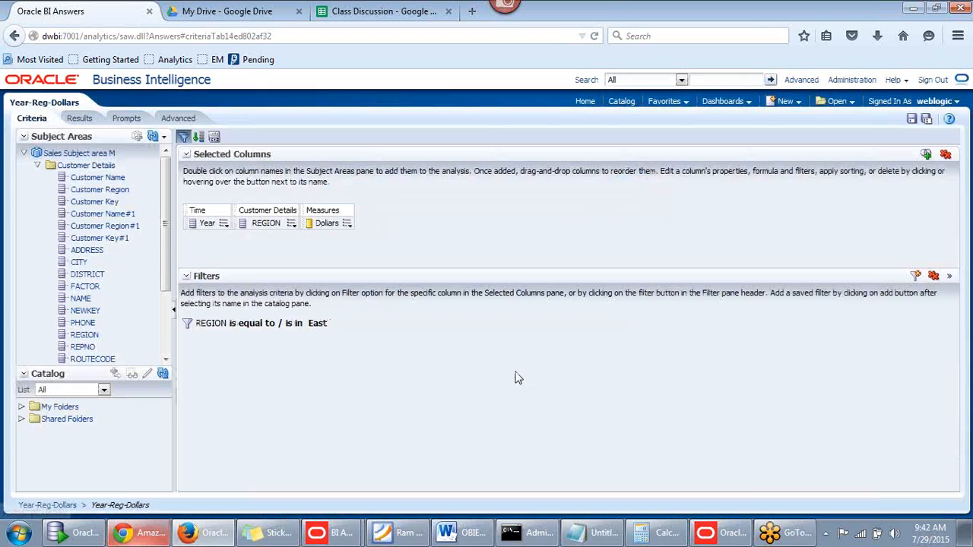
click(84, 120)
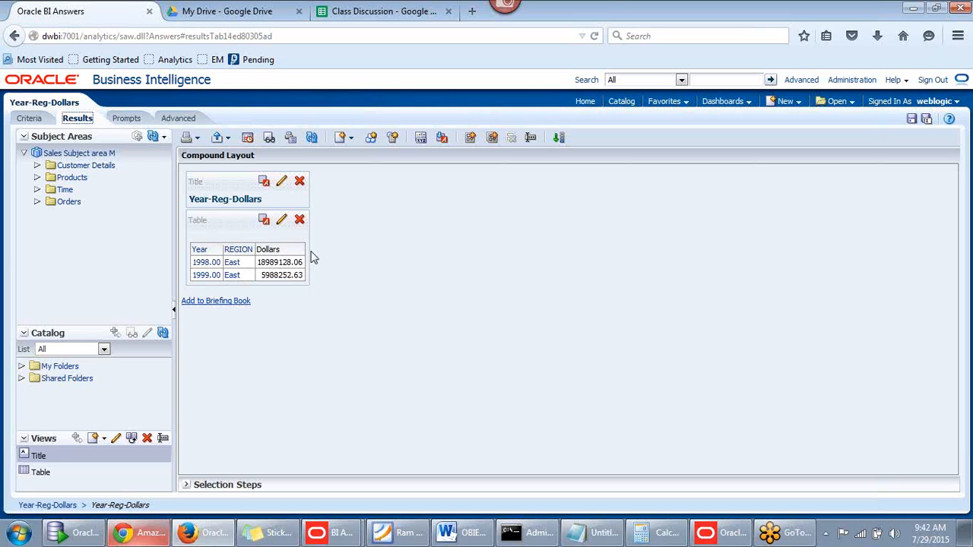
Back on the criteria, delete all existing filters, including the East region filter
click(37, 120)
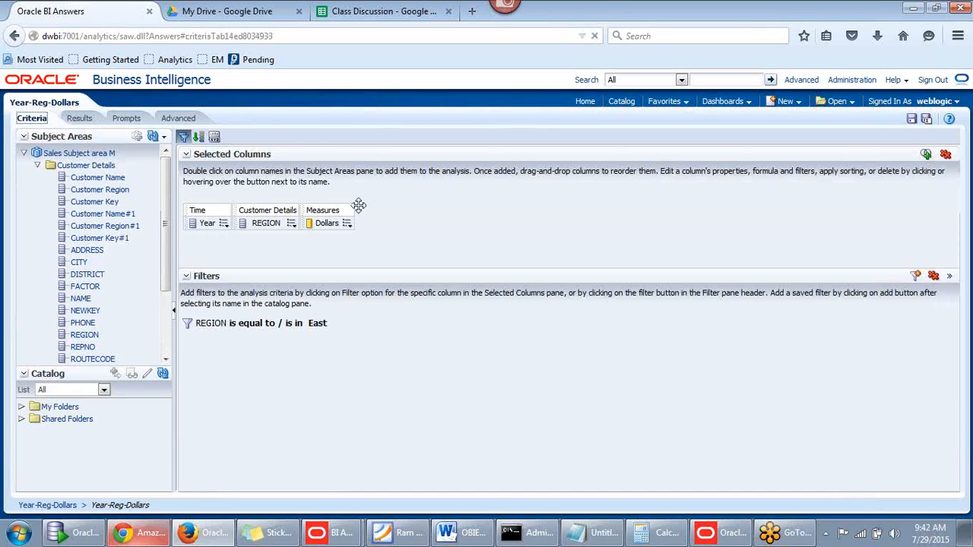
click(292, 224)
click(292, 218)
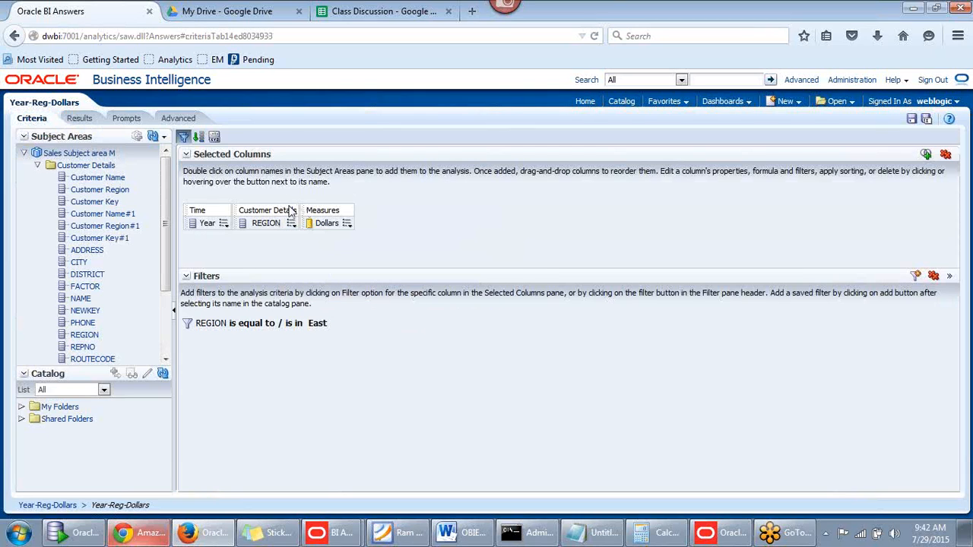
click(934, 275)
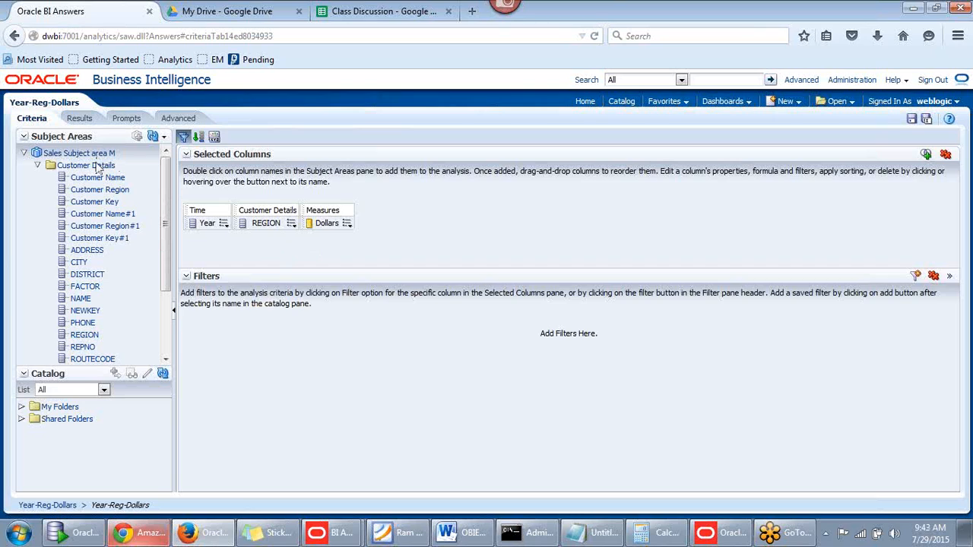
Start a new filter via More Columns, selecting the Sales Subject area M root
click(917, 277)
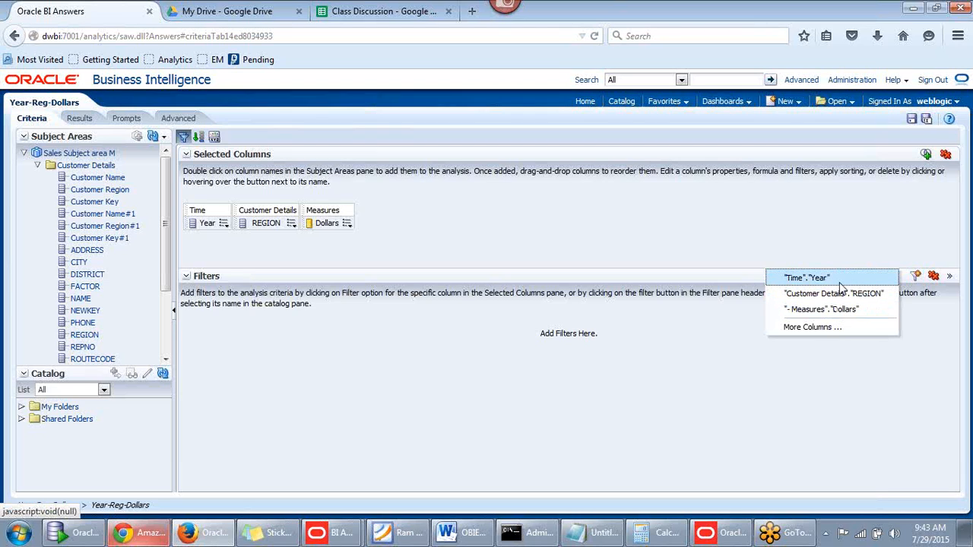
click(827, 329)
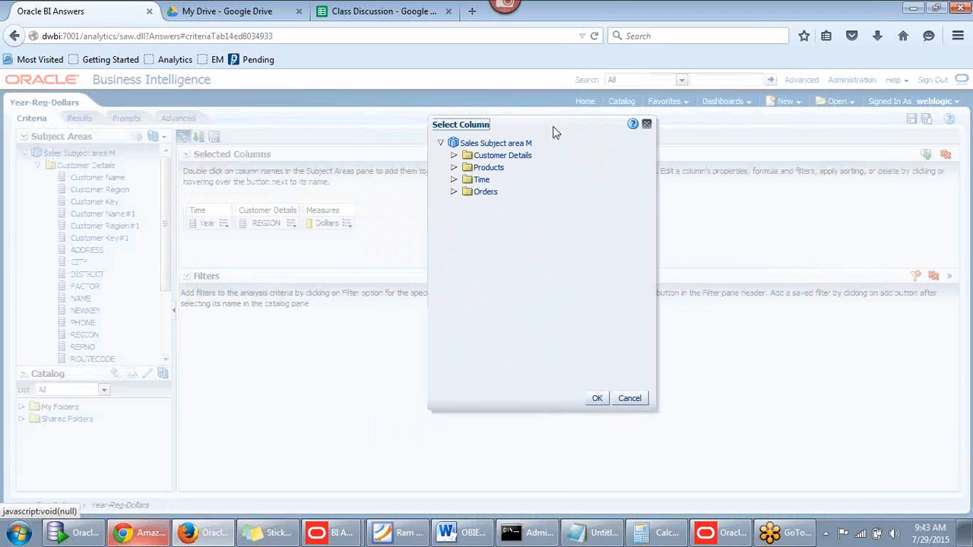
click(493, 144)
drag(541, 122, 595, 118)
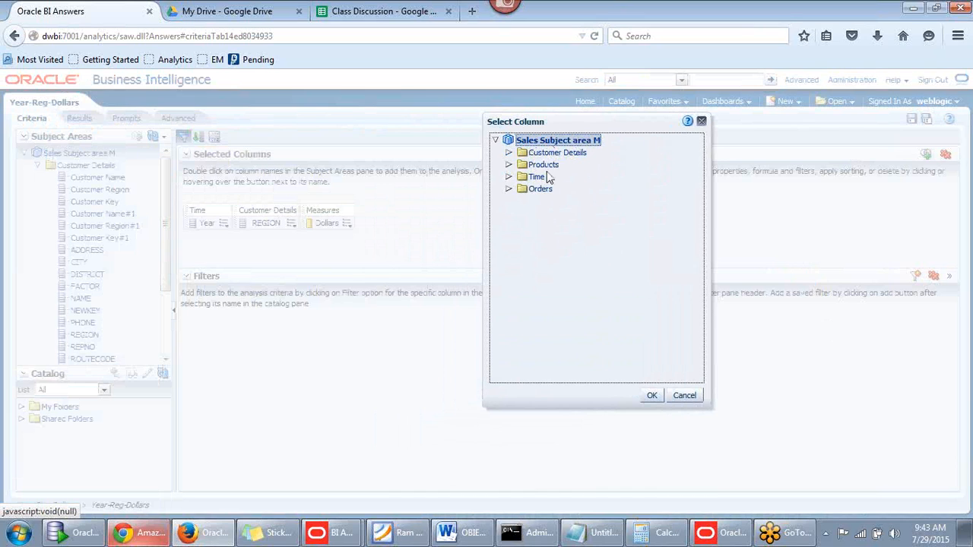
Check the Using Subject Area col topic in the Class Discussion spreadsheet, then return
click(363, 15)
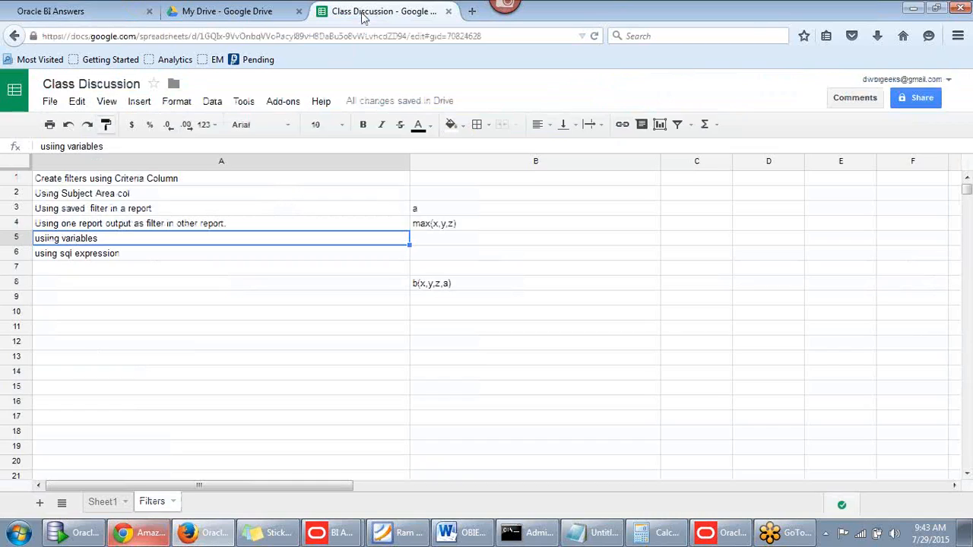
click(78, 196)
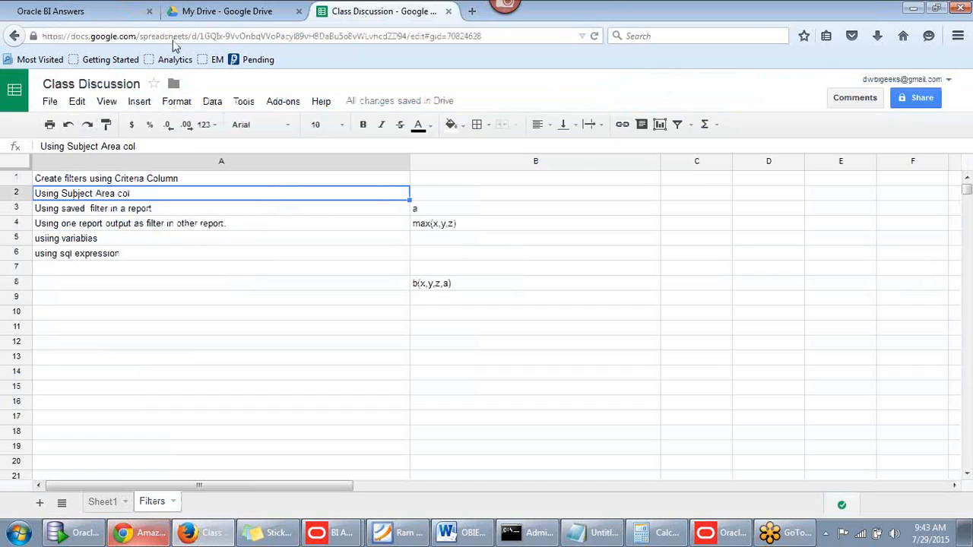
click(53, 11)
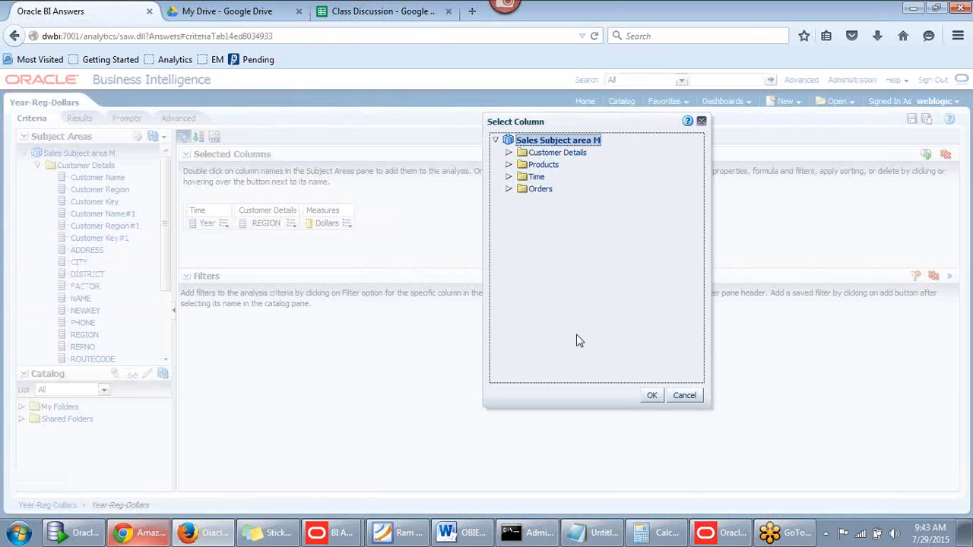
Add a filter on Time's Yyyymmdd column equal to 19980105
click(509, 178)
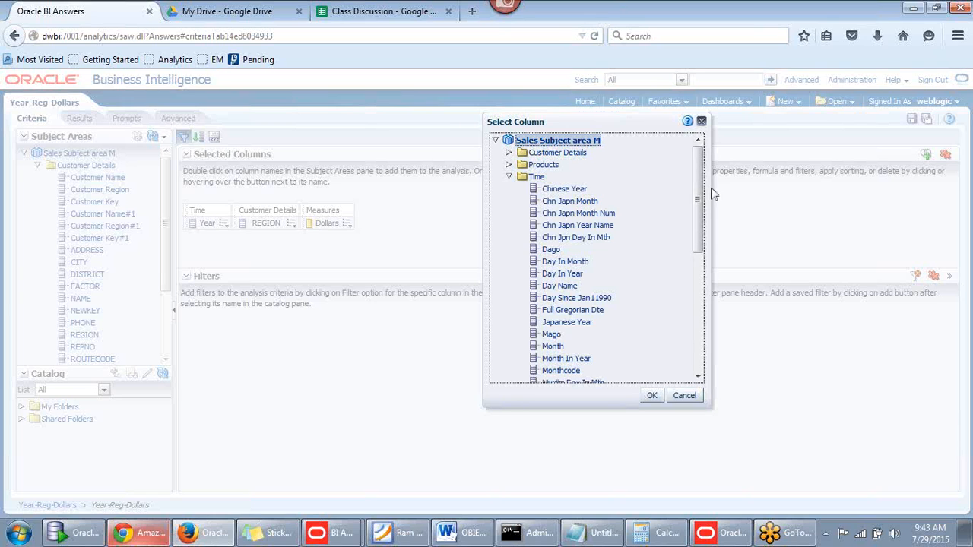
drag(700, 195, 698, 348)
click(569, 341)
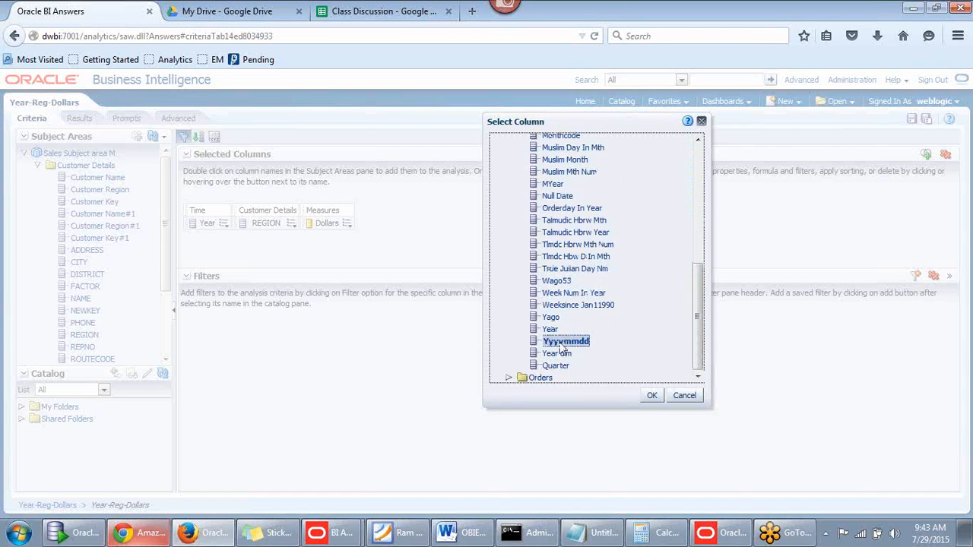
click(654, 398)
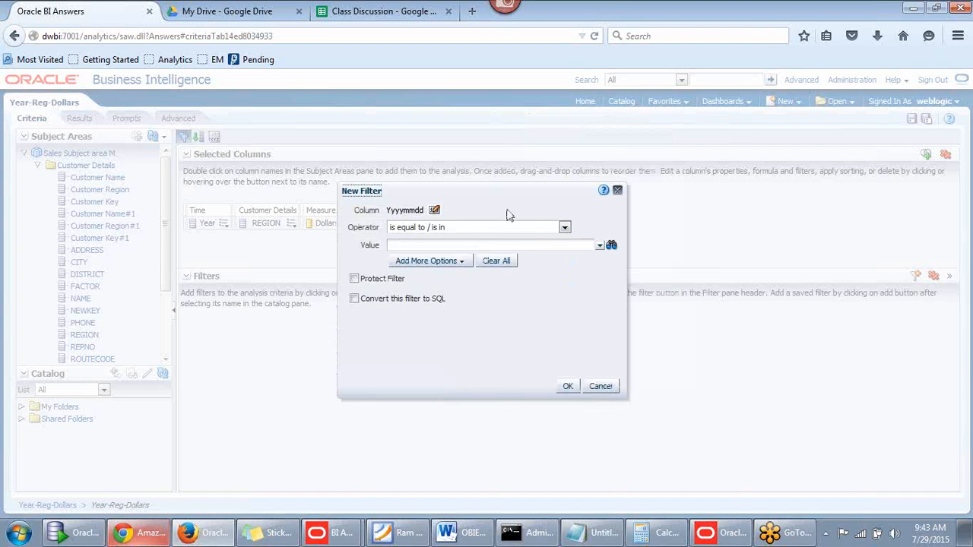
click(599, 248)
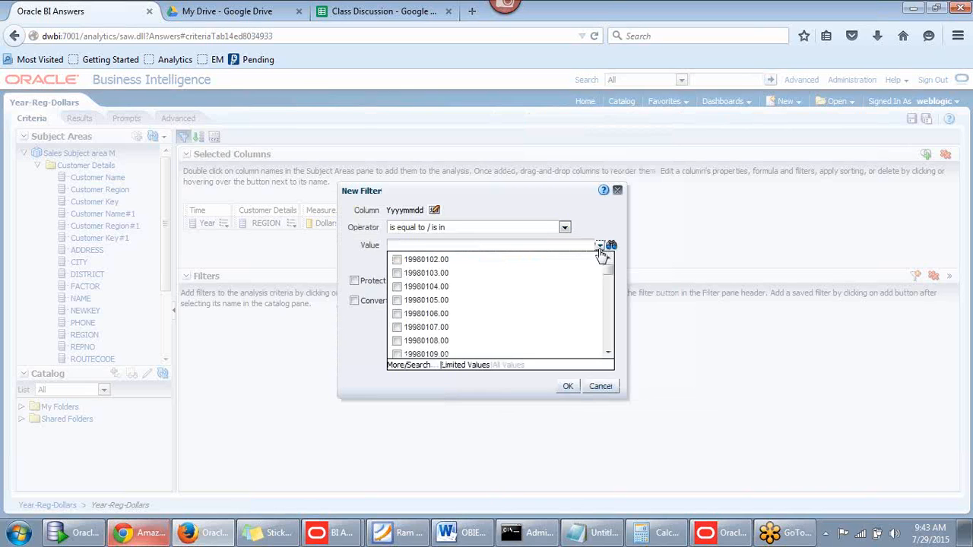
click(396, 300)
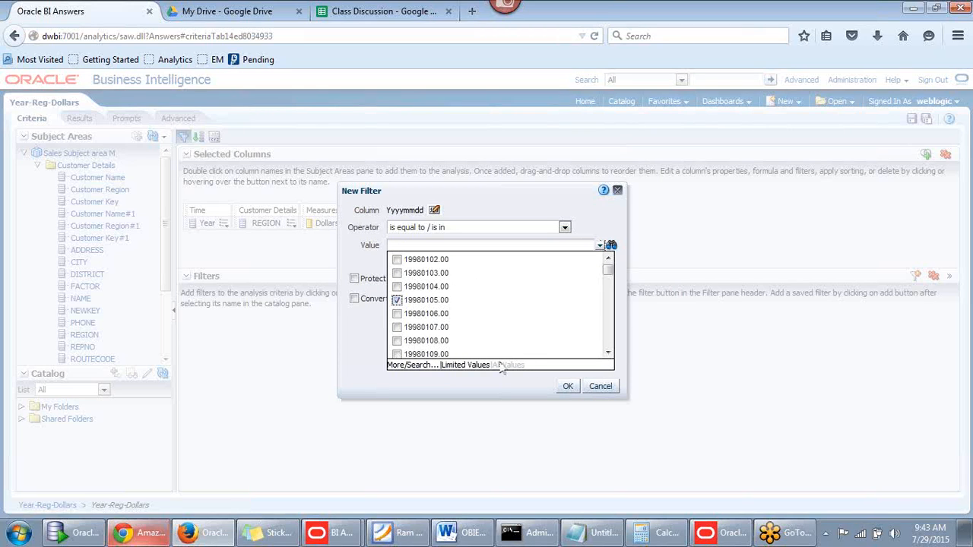
click(567, 387)
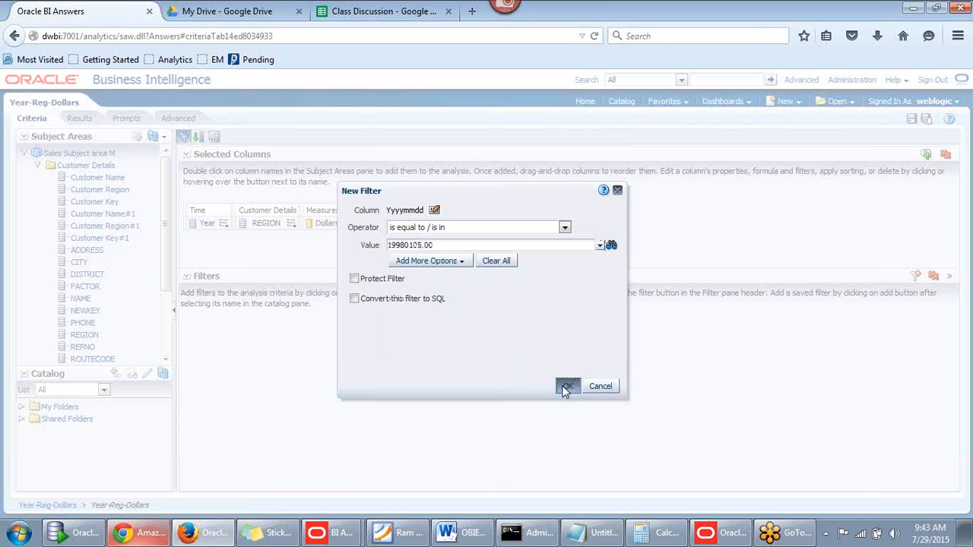
Review the filtered 1998 results, then go back to criteria and the Class Discussion spreadsheet
click(82, 121)
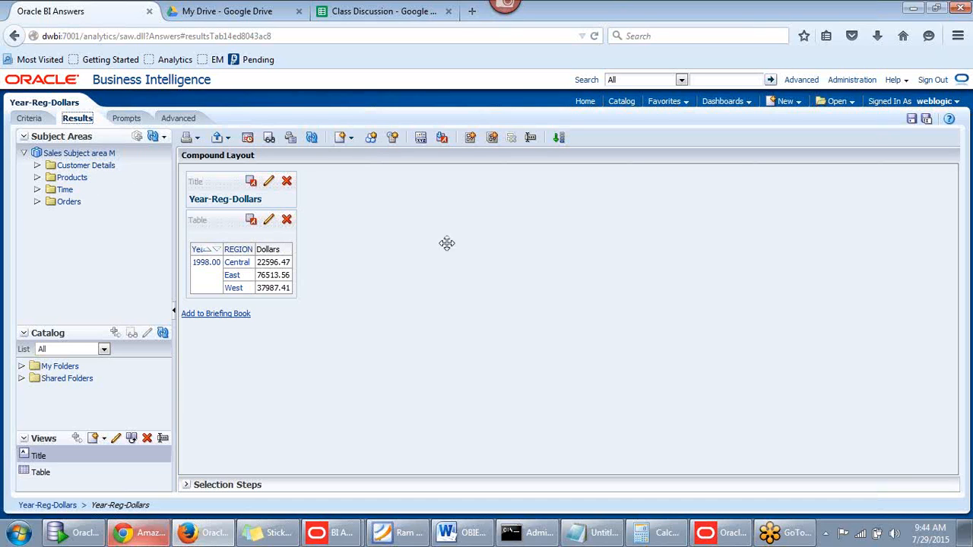
click(29, 120)
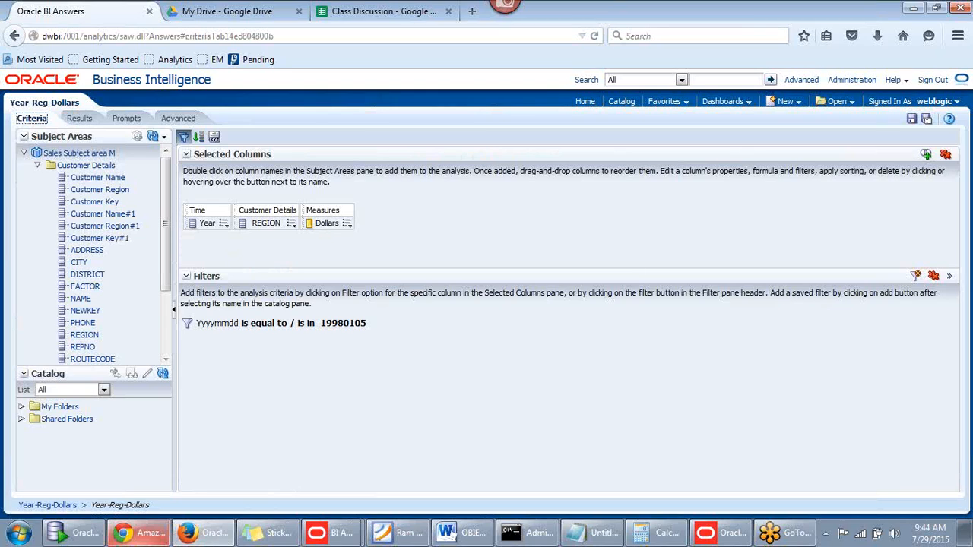
key(alt+Tab)
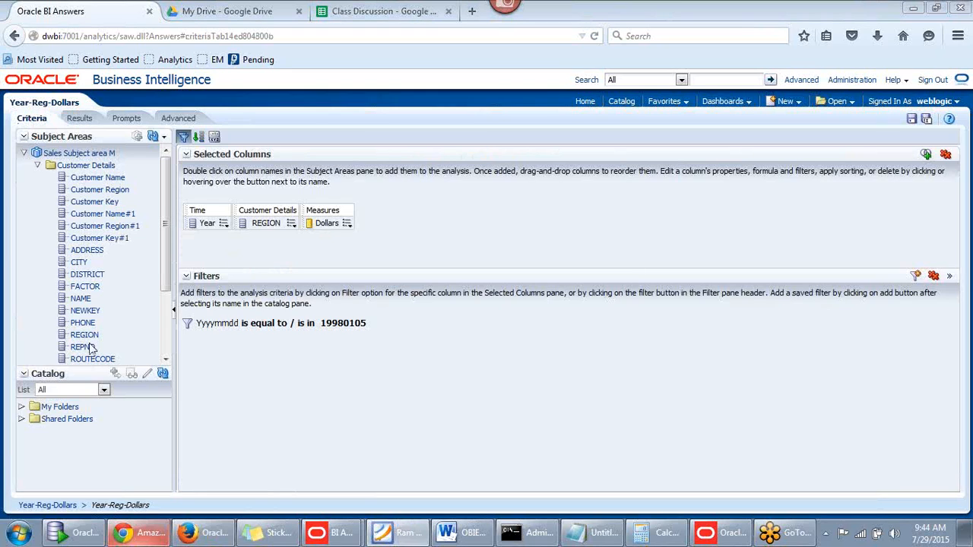
click(369, 18)
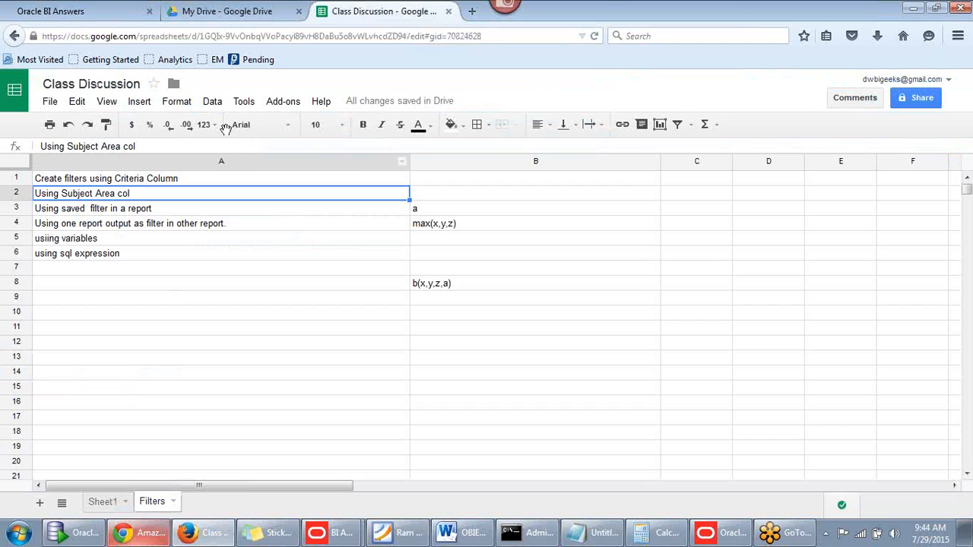
Bold the topics 'Create filters using Criteria Column' and 'Using Subject Area col'
click(93, 211)
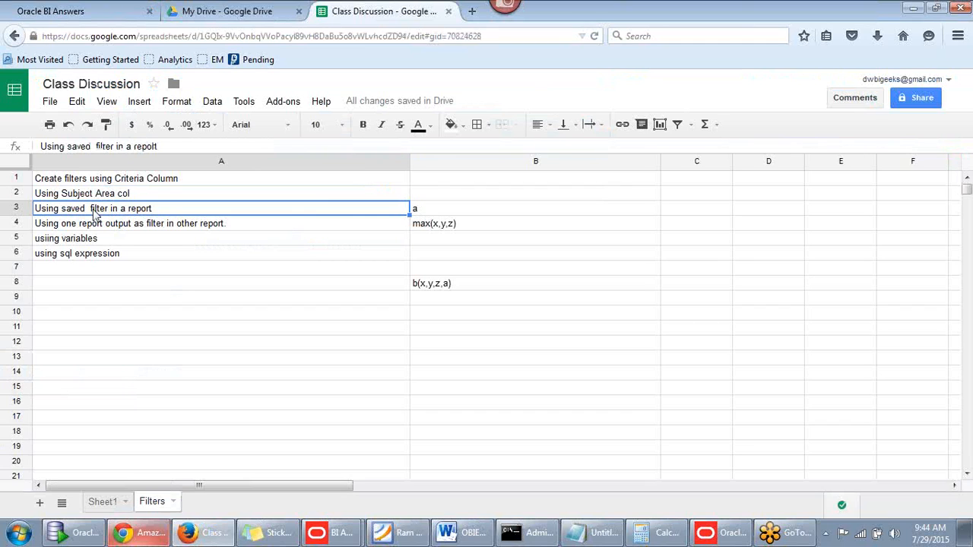
click(117, 179)
key(ctrl+b)
click(109, 195)
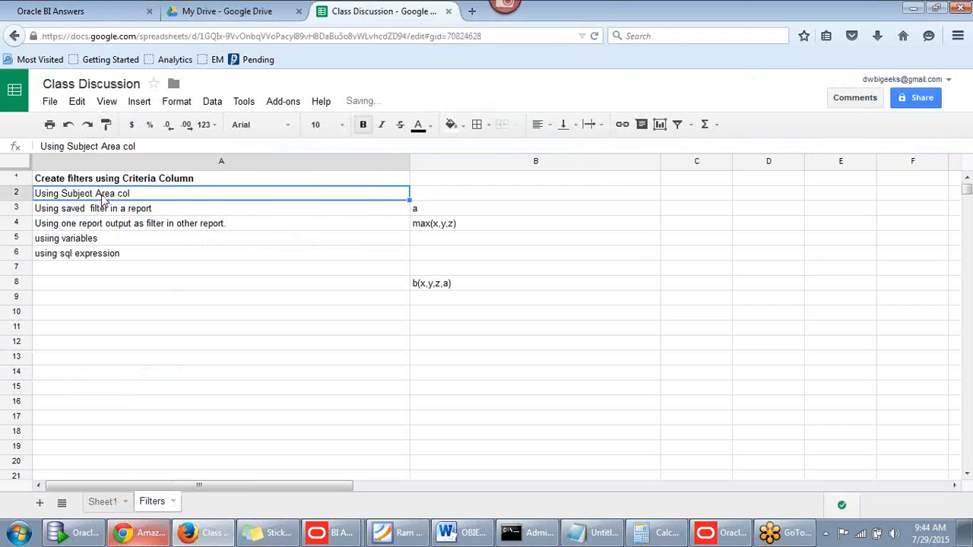
key(ctrl+b)
click(114, 213)
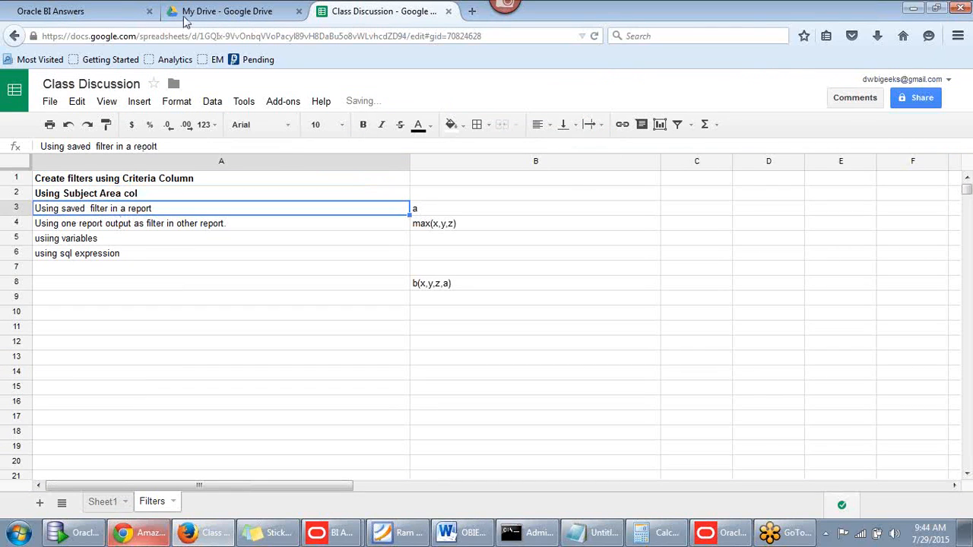
click(107, 13)
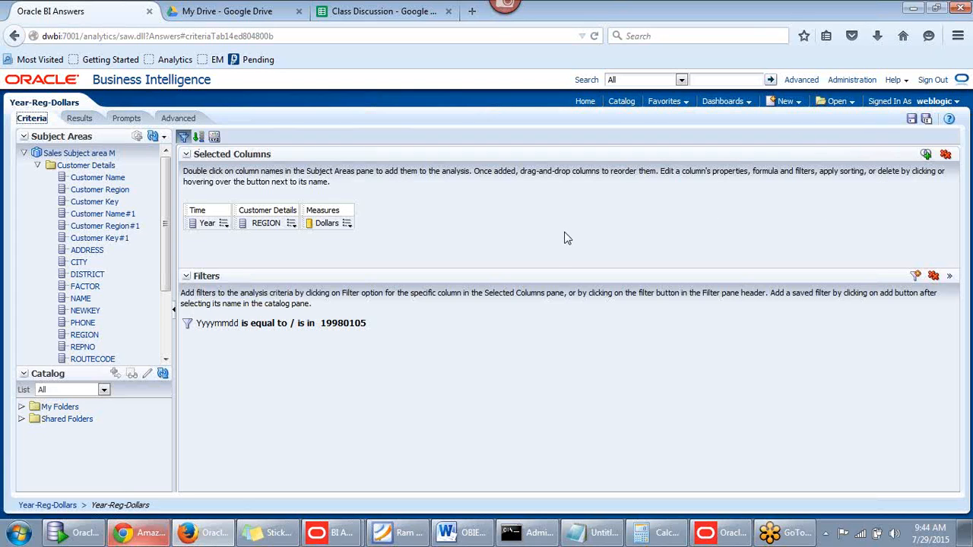
From the home page, create a new Filter on the Sales Subject area M subject area
click(788, 101)
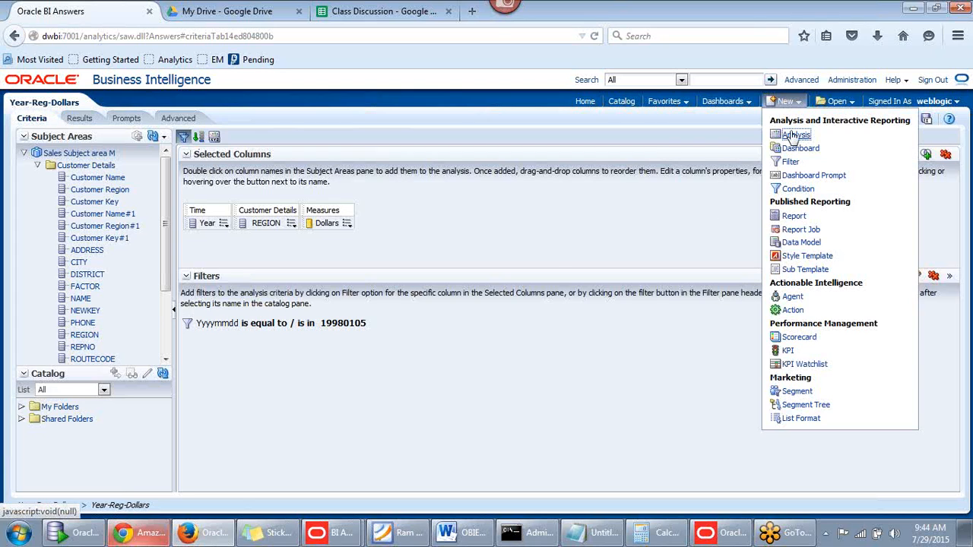
click(583, 103)
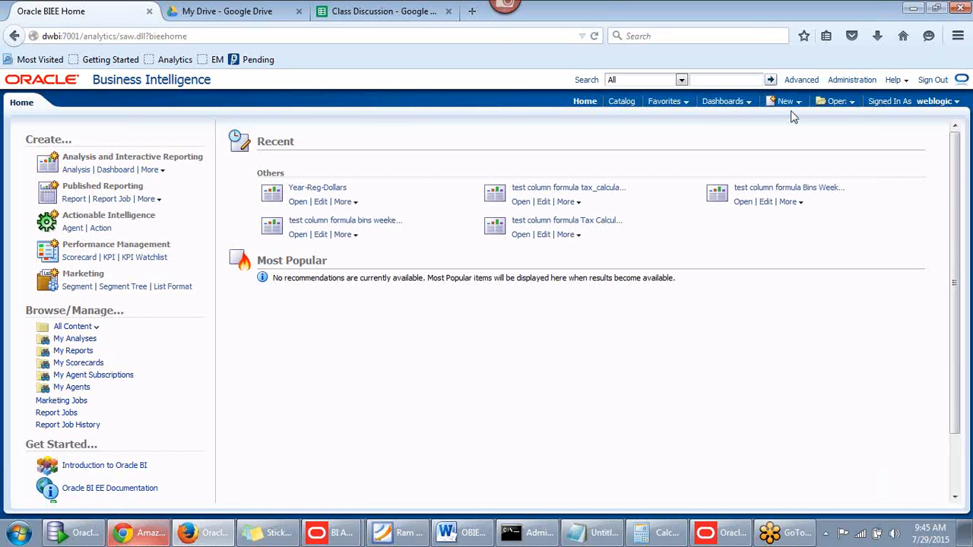
click(791, 110)
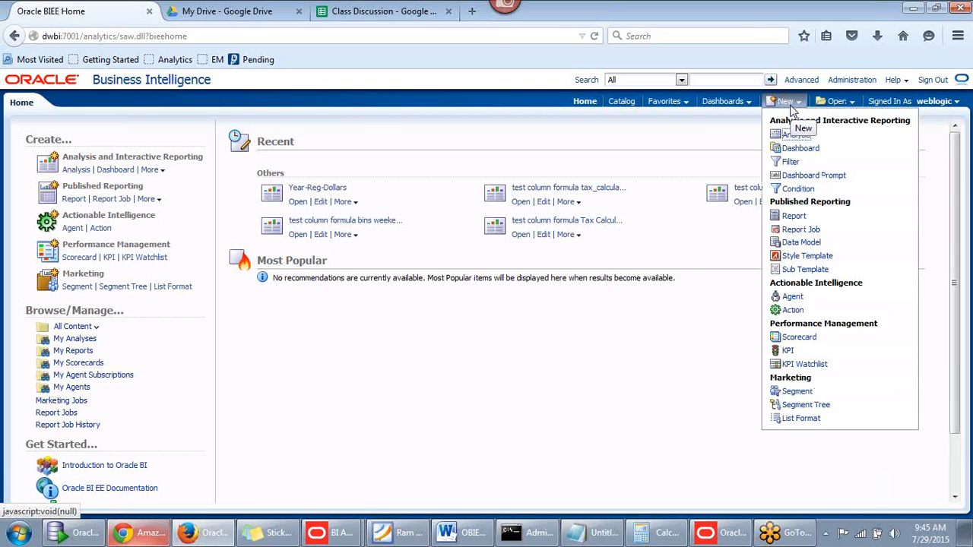
click(791, 163)
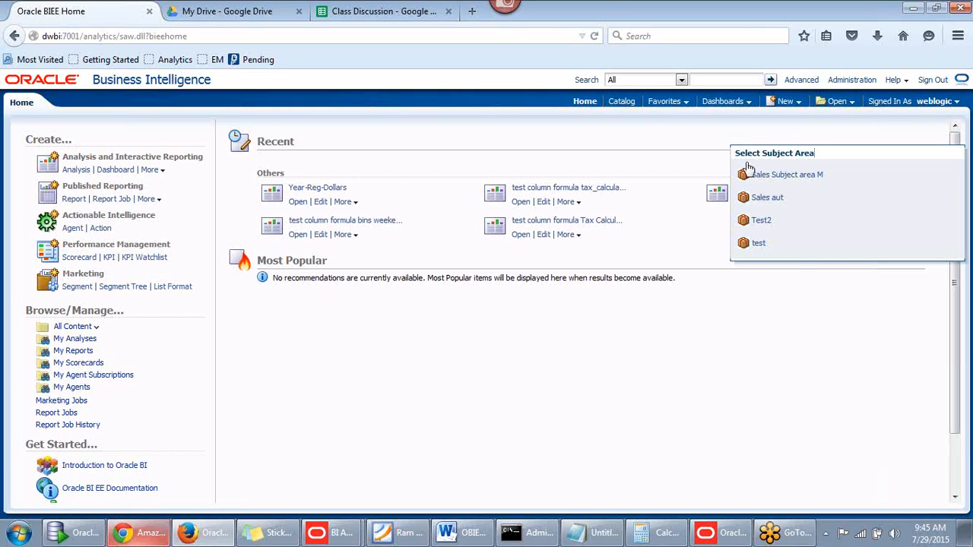
click(782, 181)
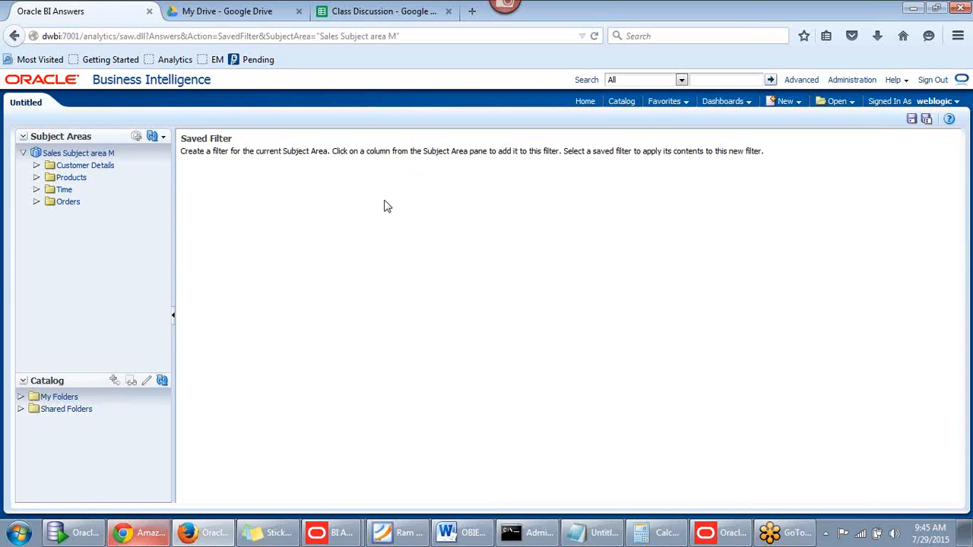
Add a filter on Time's Year column equal to 1998
click(37, 190)
scroll(107, 316, down, 5)
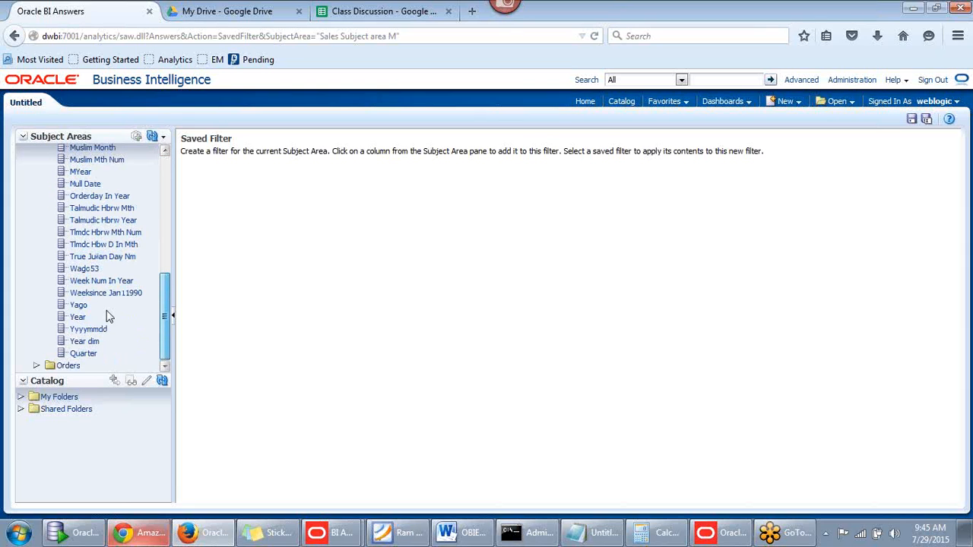
click(78, 318)
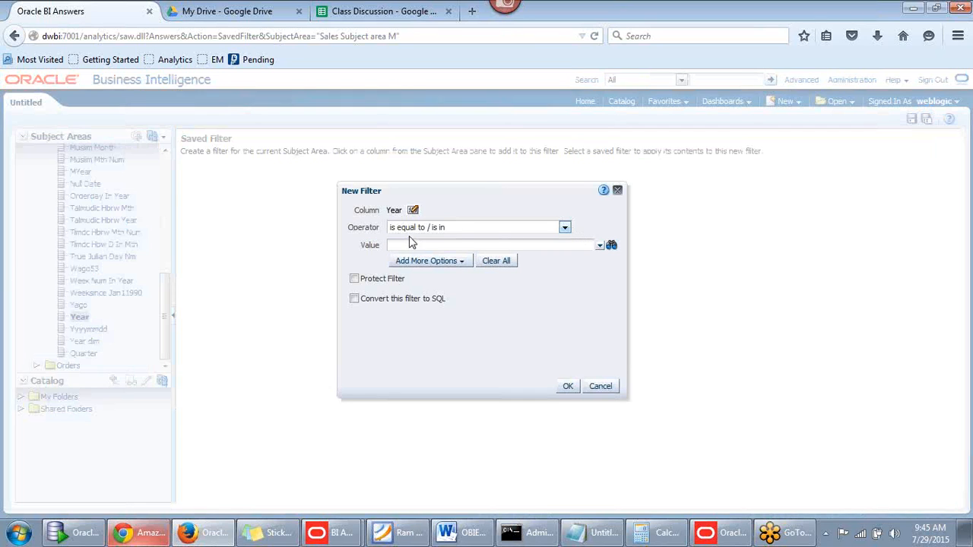
click(600, 246)
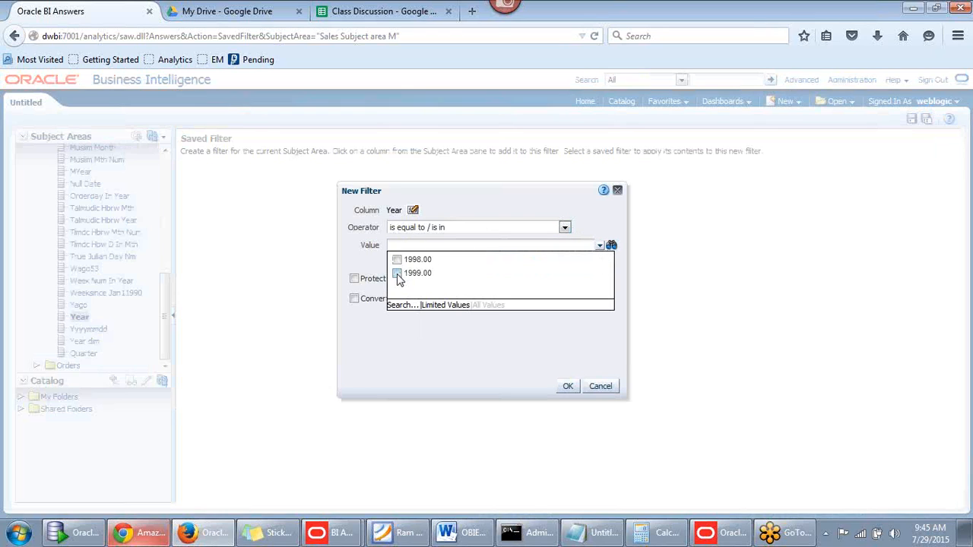
click(396, 260)
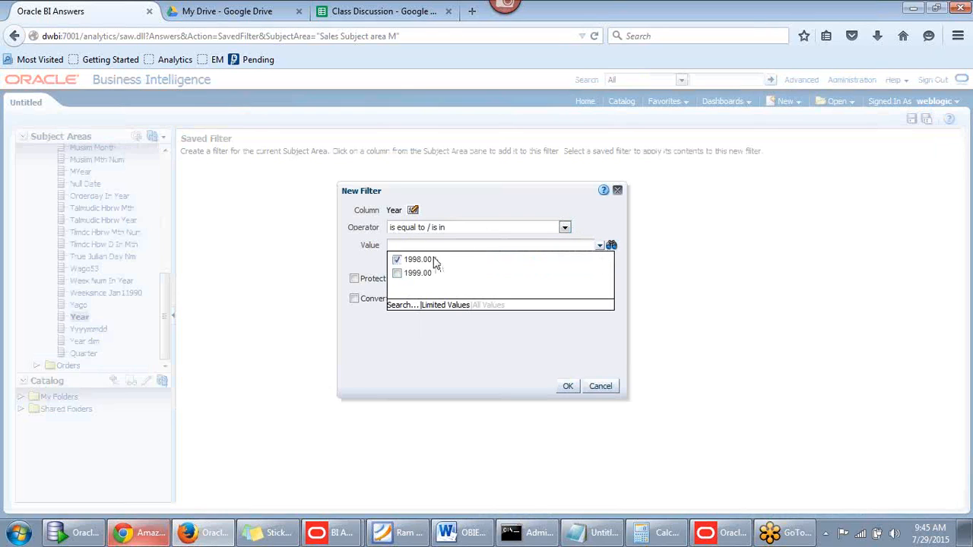
click(566, 387)
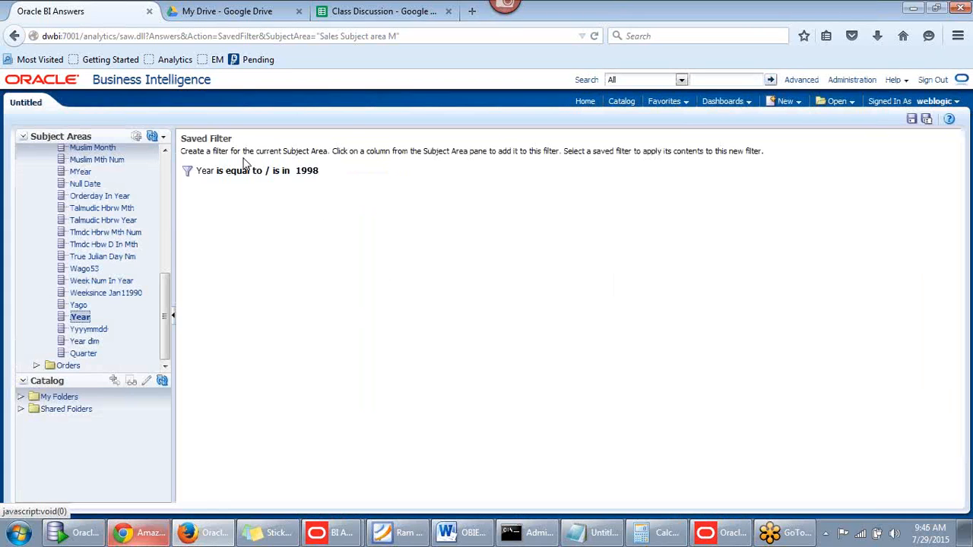
Save the filter to the catalog as Year_Filter
click(912, 122)
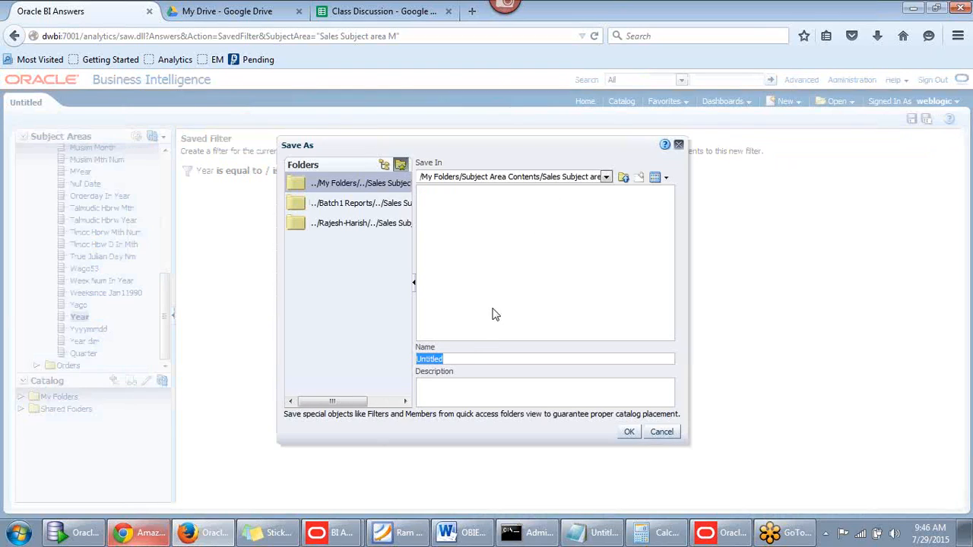
click(460, 355)
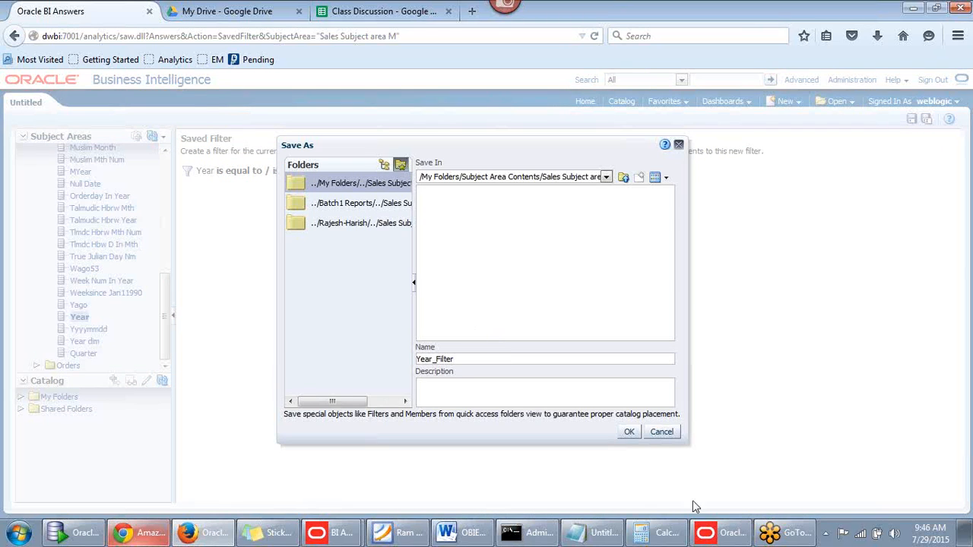
click(628, 431)
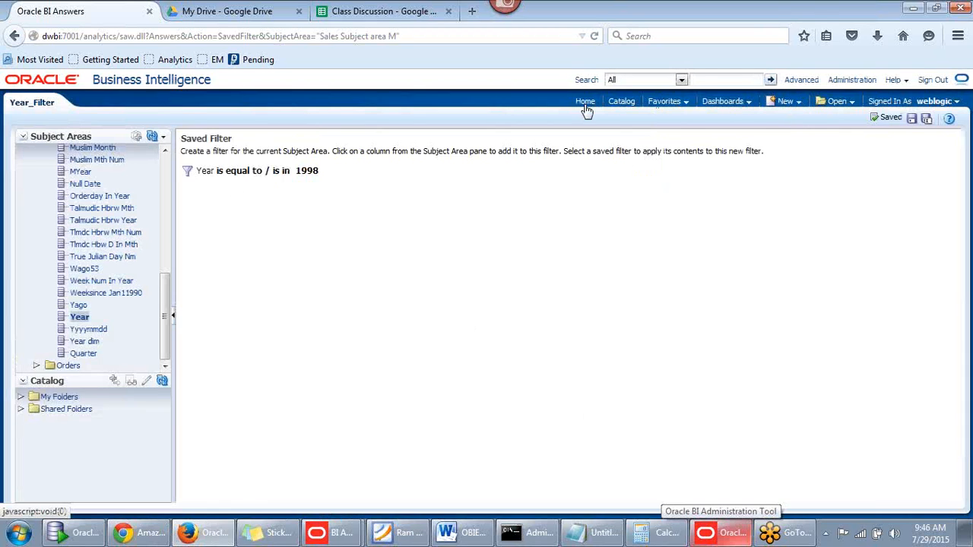
Open the Year-Reg-Dollars analysis from the Catalog and choose Edit
click(612, 106)
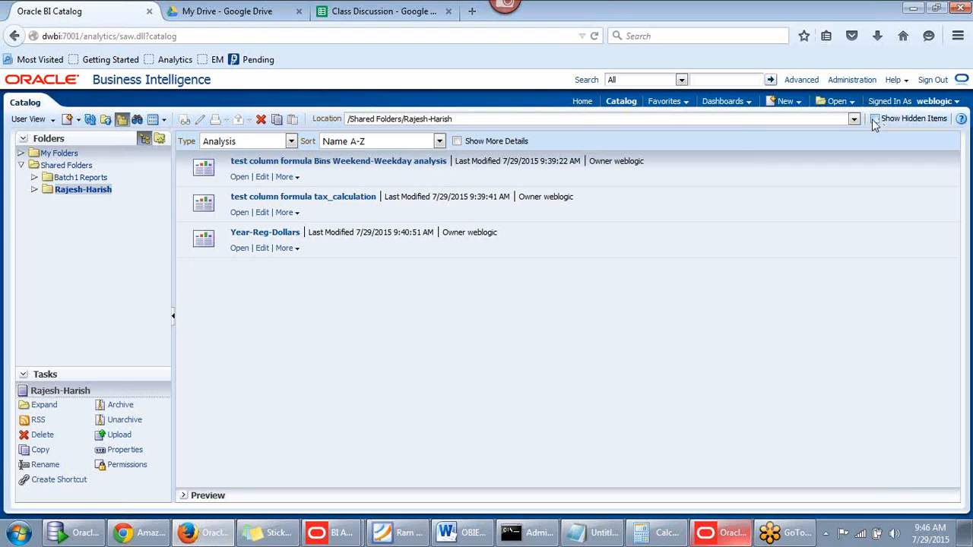
click(15, 35)
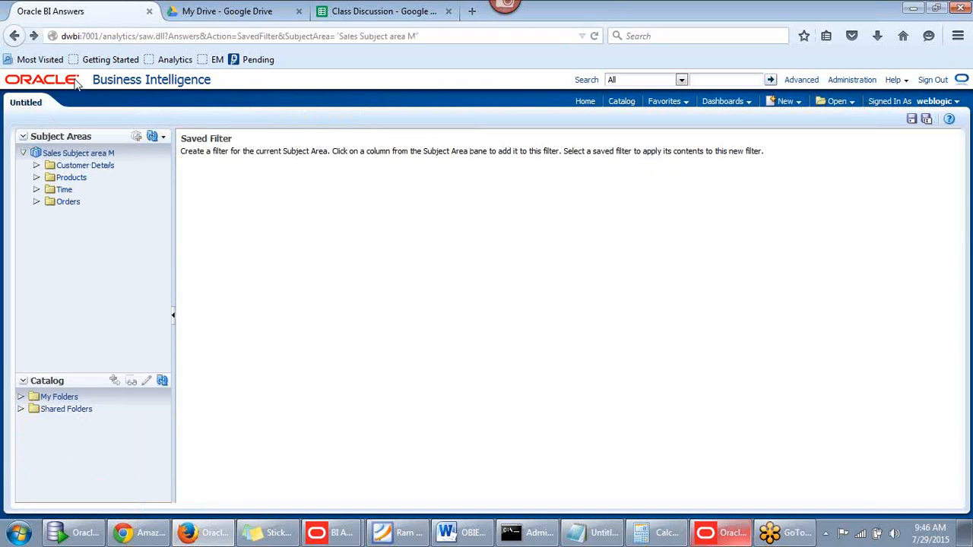
click(13, 38)
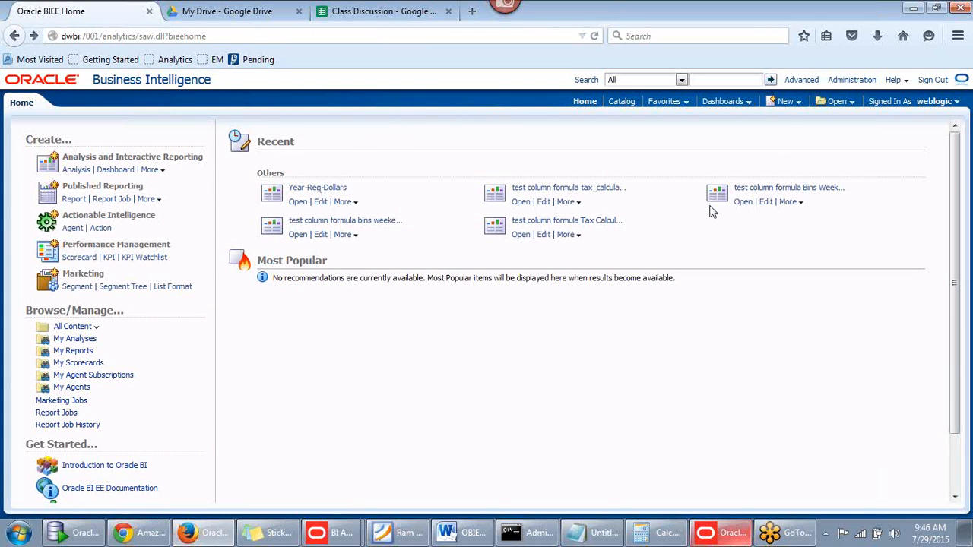
click(621, 101)
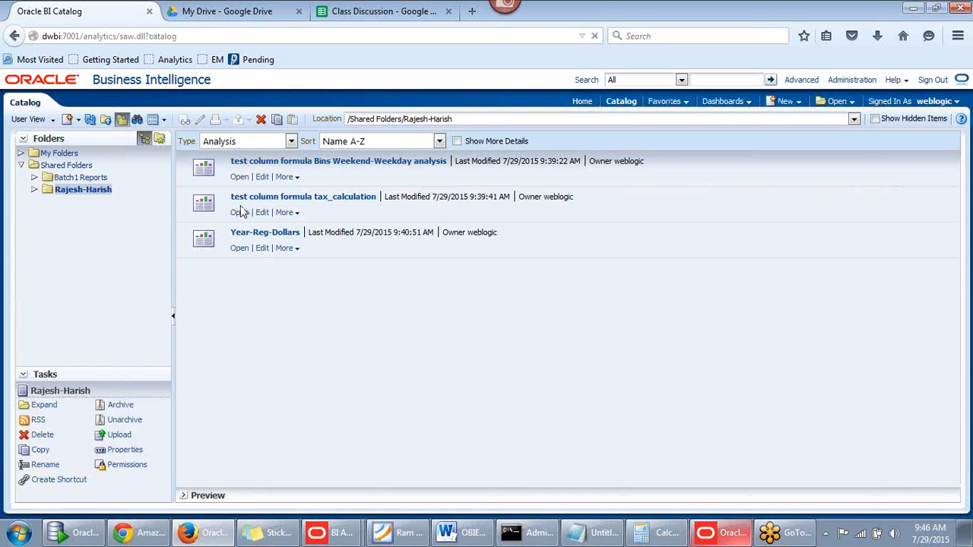
click(242, 253)
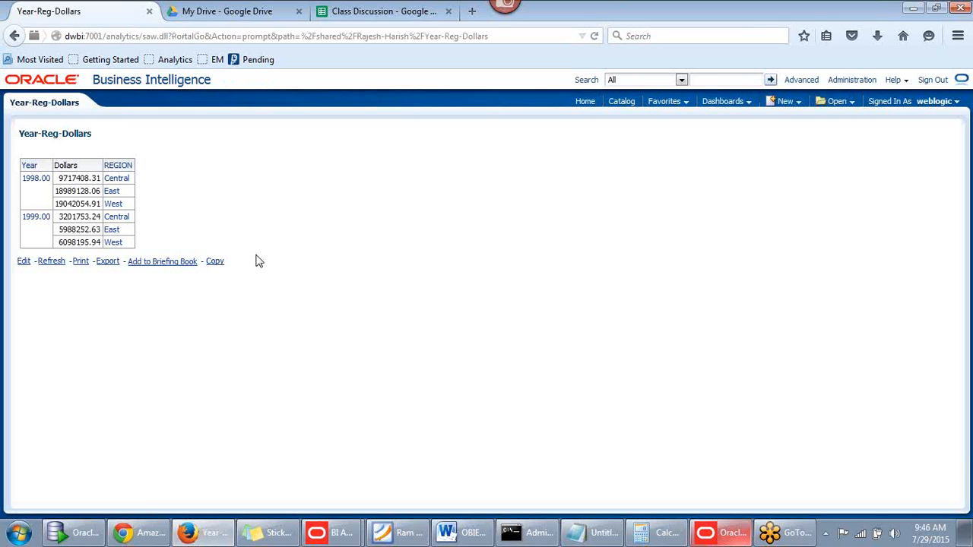
click(21, 262)
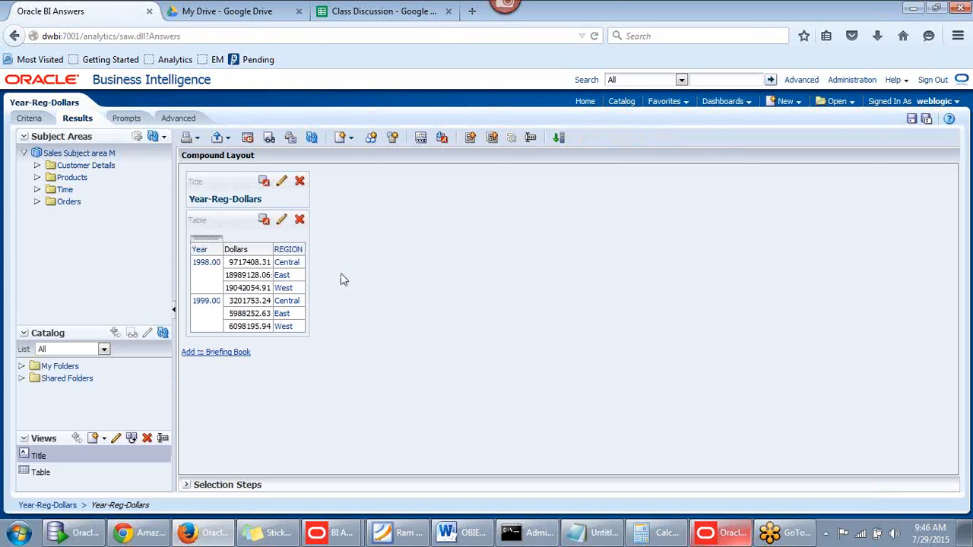
On the Criteria tab, explore the Filters menu and cancel an EVALUATE_PREDICATE filter
click(30, 120)
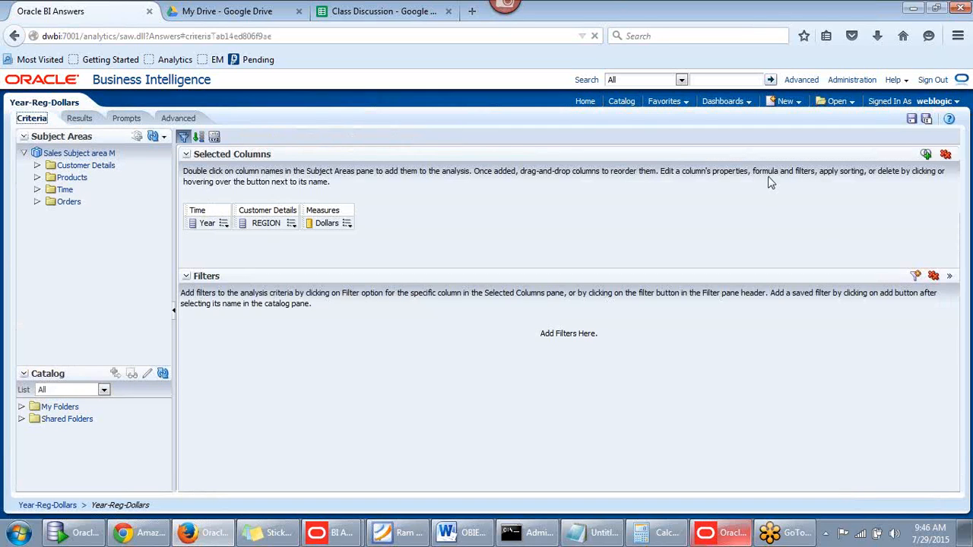
click(950, 278)
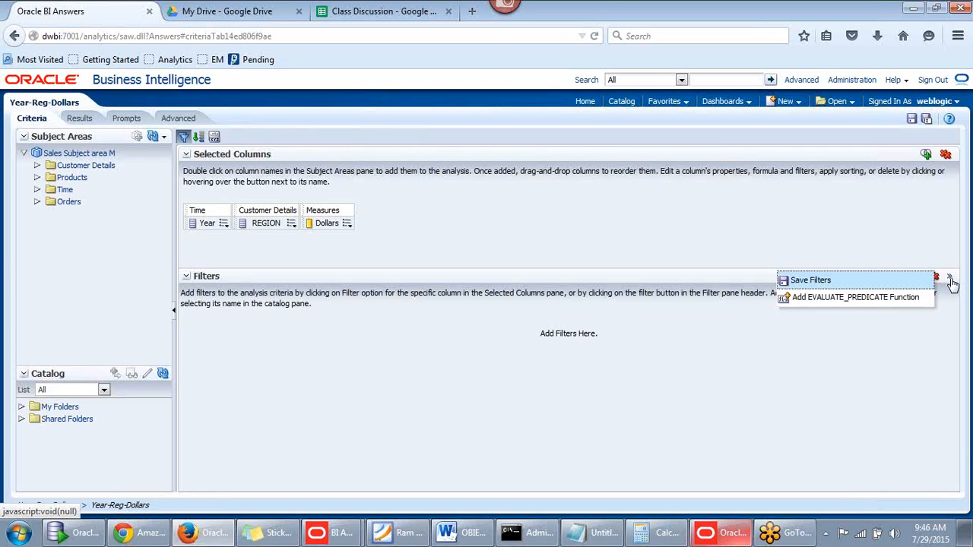
click(669, 254)
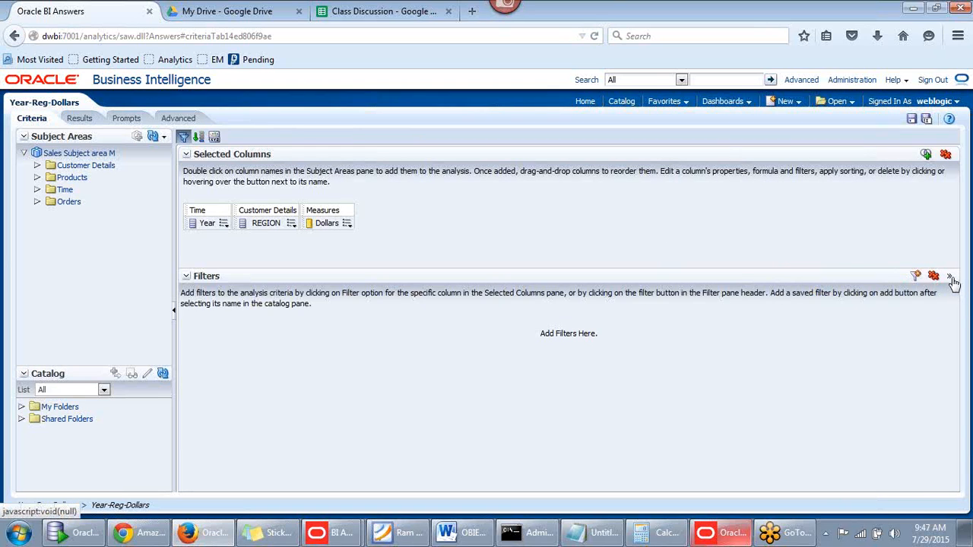
click(953, 280)
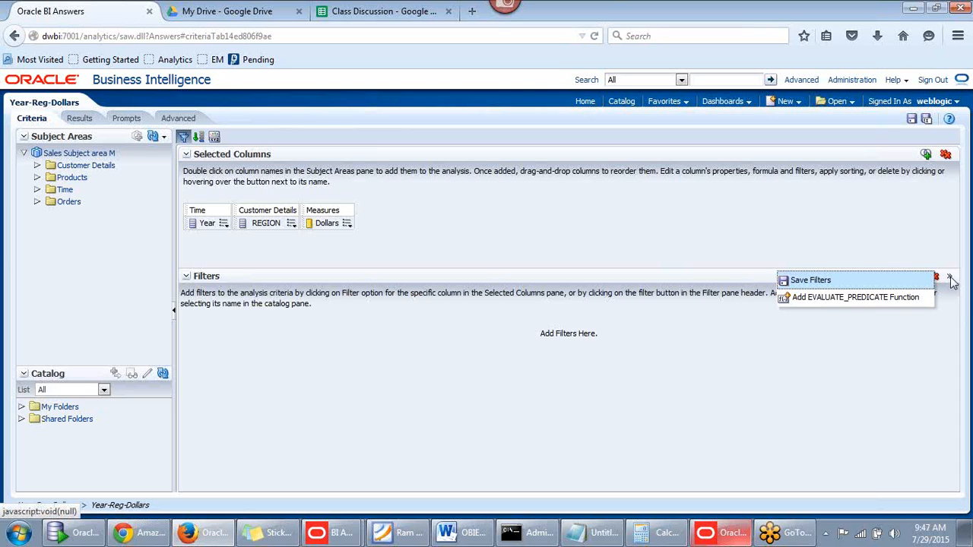
click(816, 296)
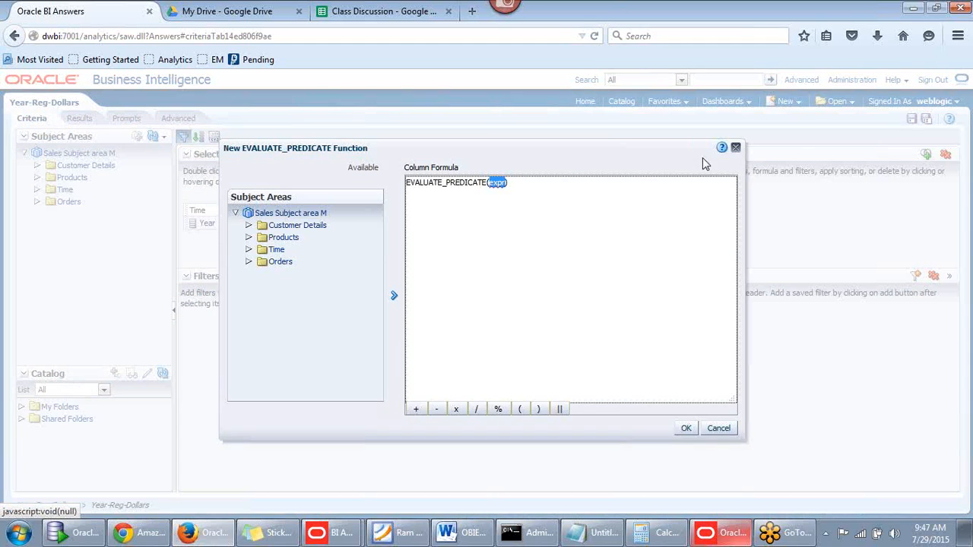
click(735, 148)
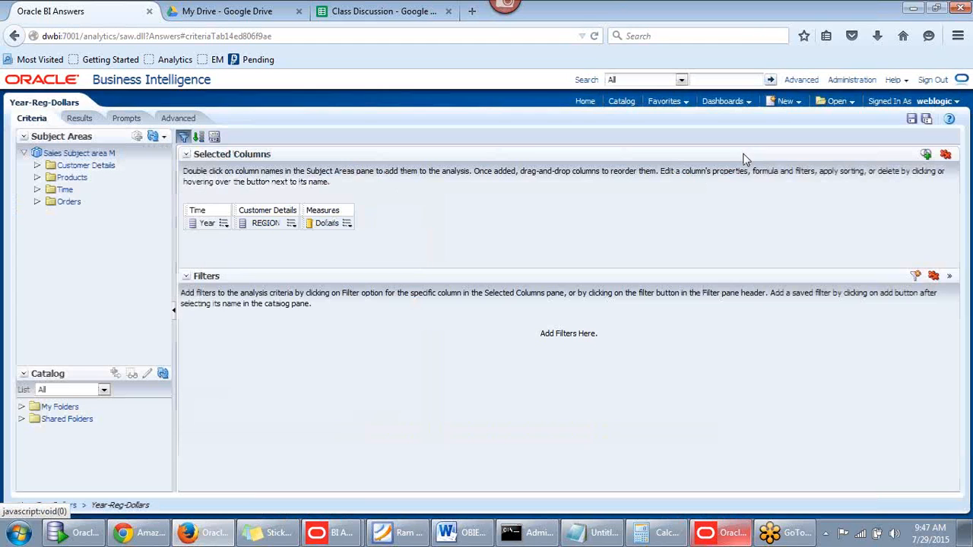
Try Save Filters and dismiss the 'no filters to save' message
click(949, 276)
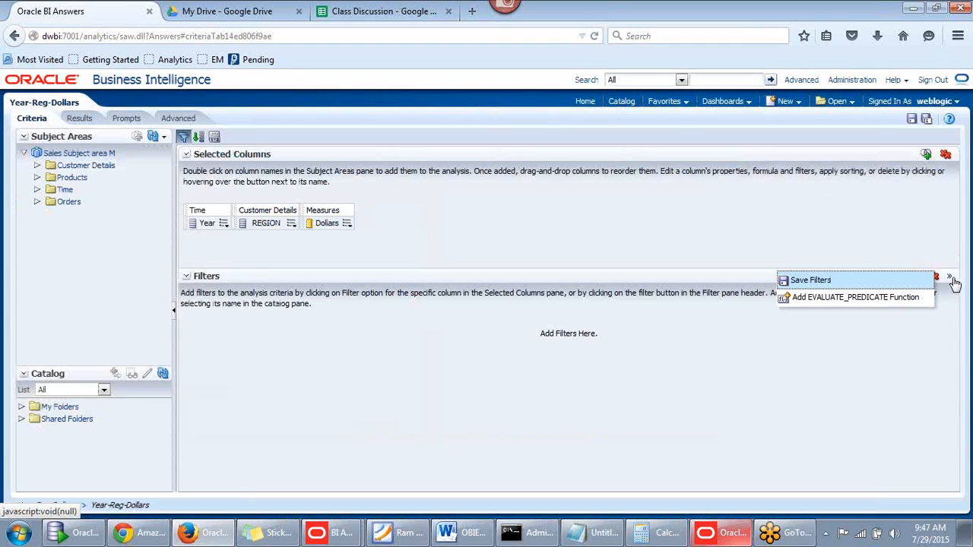
click(821, 281)
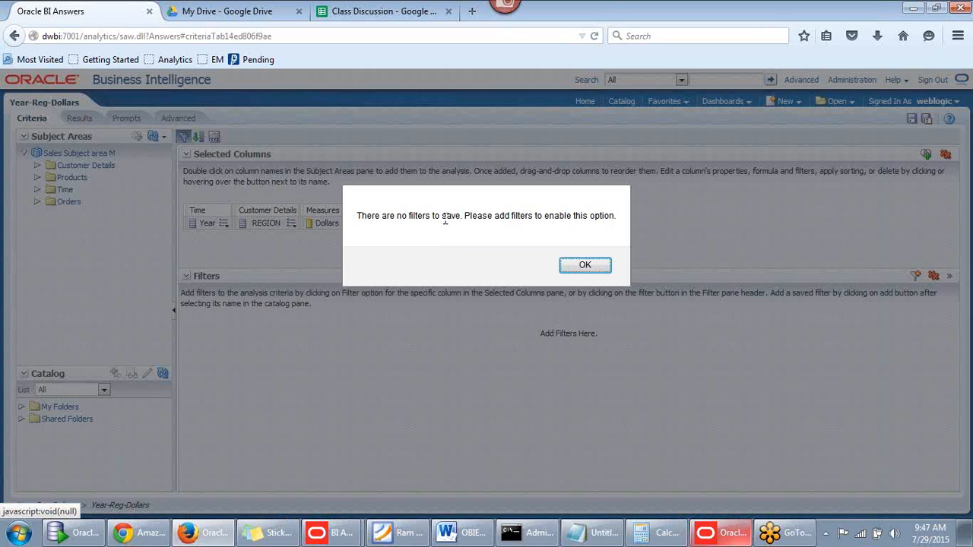
click(584, 266)
click(949, 276)
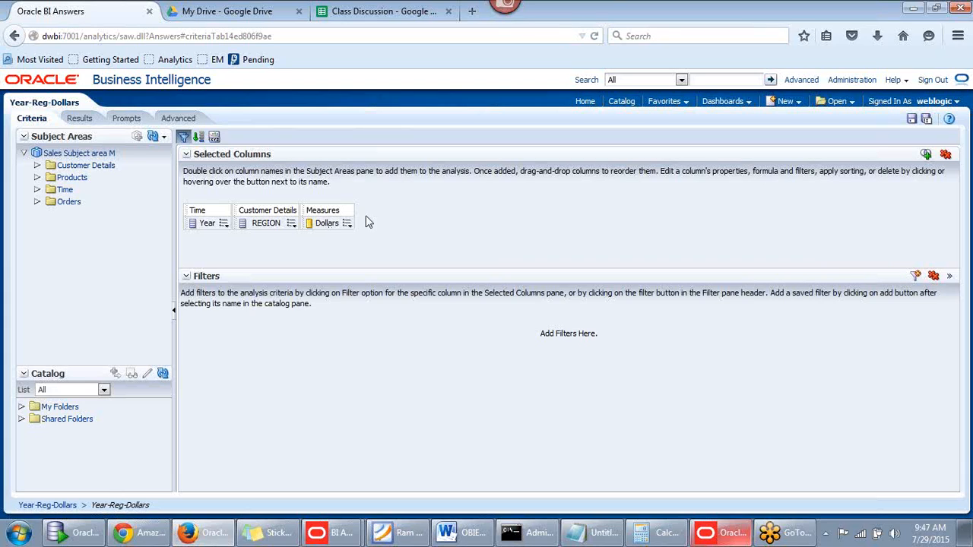
List Filters in the Catalog pane and expand My Folders > Subject Area Contents > Sales Subject area M
click(22, 420)
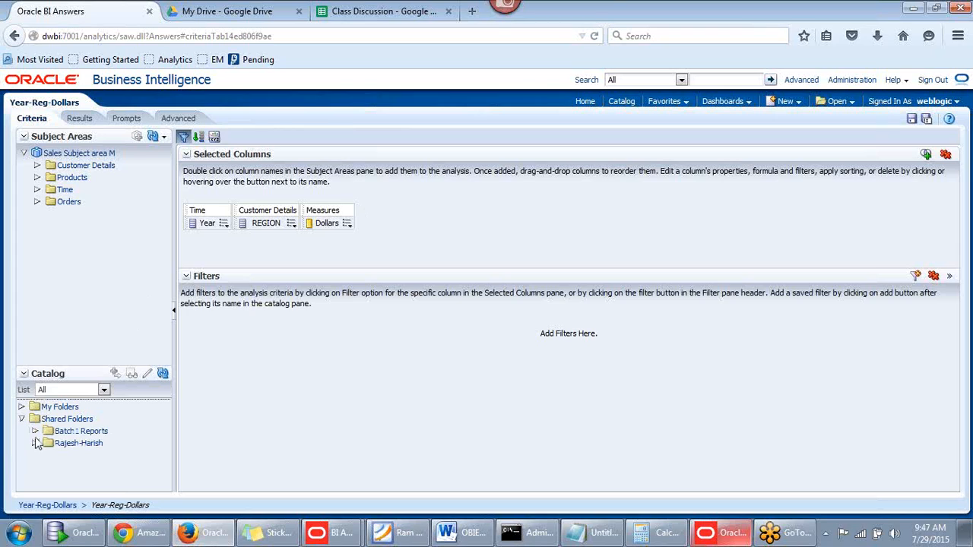
click(104, 390)
click(48, 413)
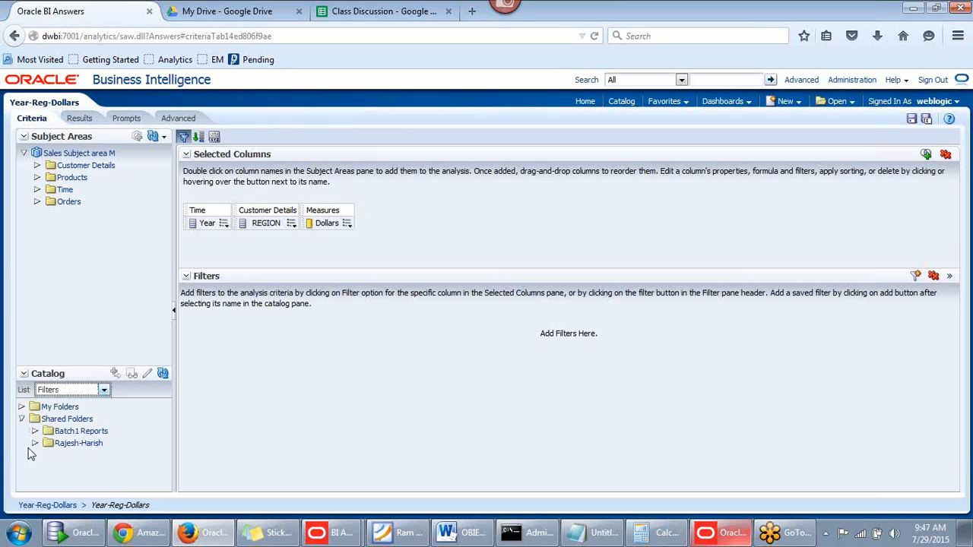
click(94, 392)
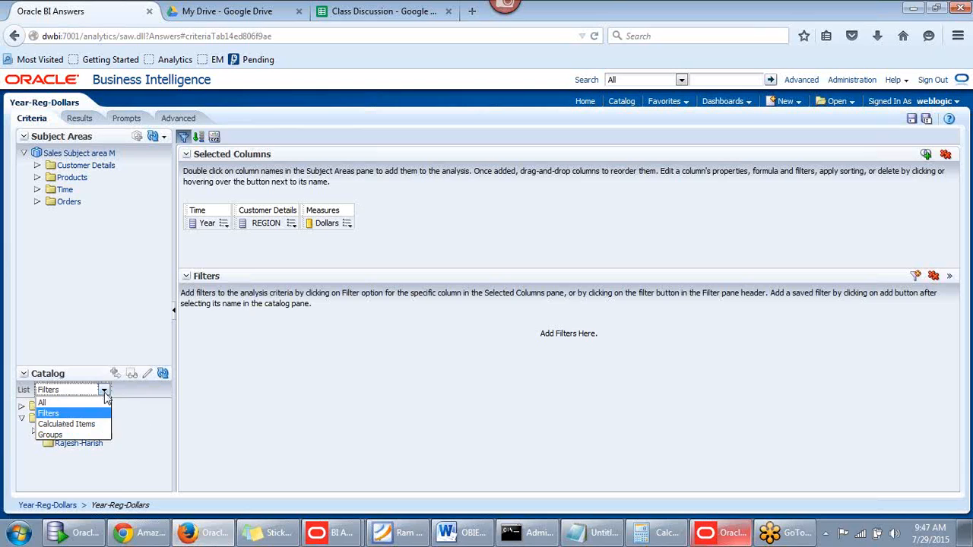
click(78, 415)
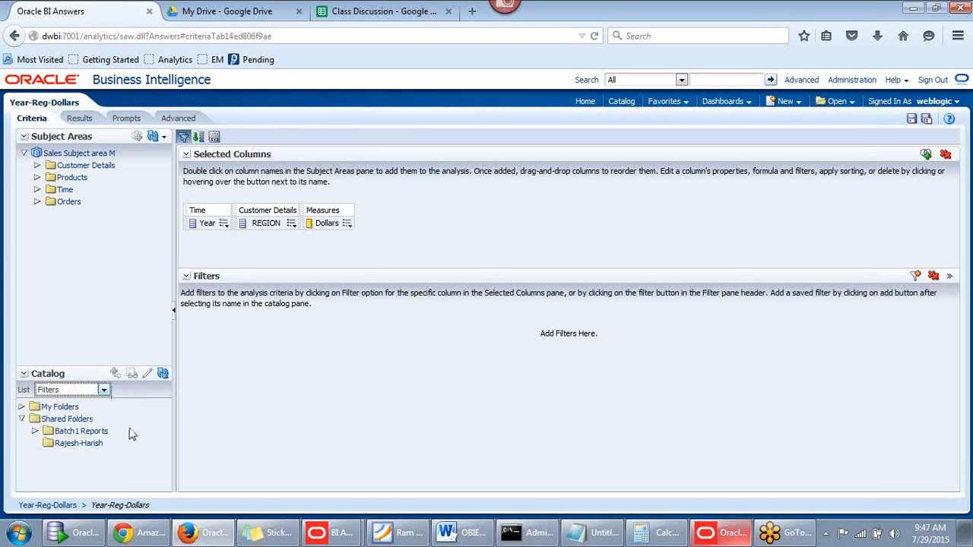
click(81, 444)
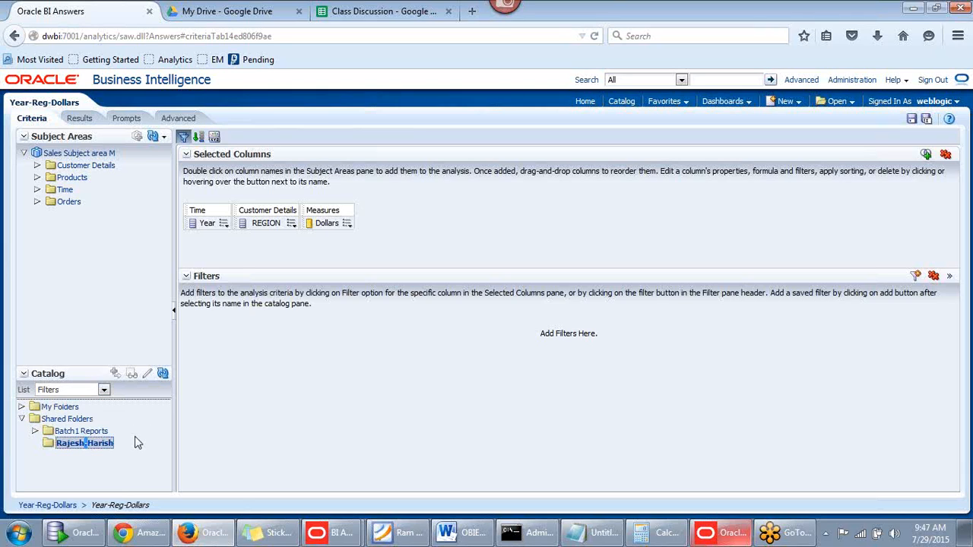
click(72, 431)
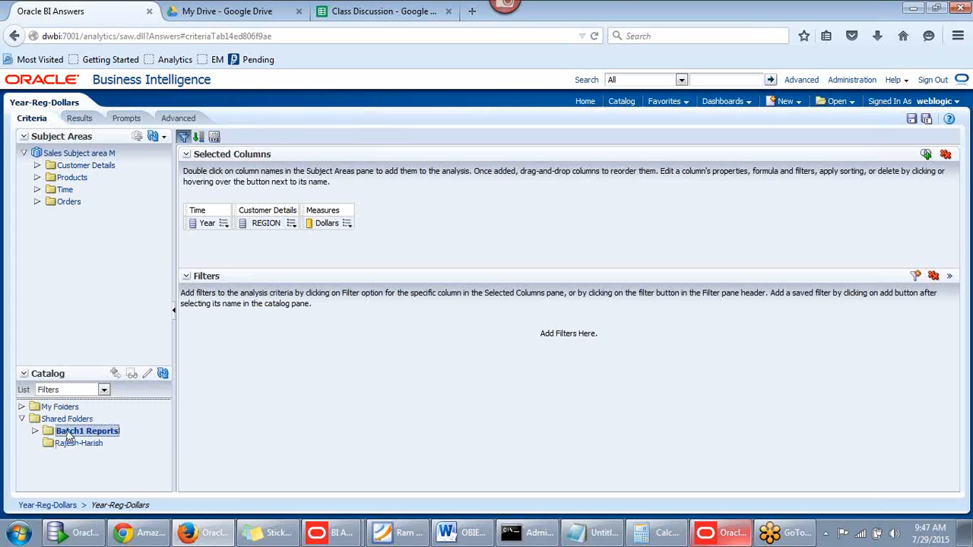
click(22, 408)
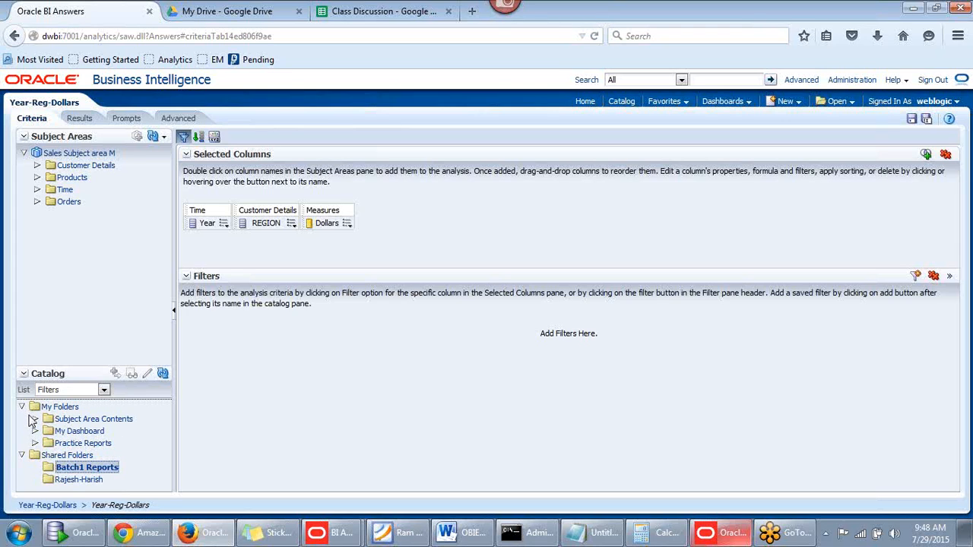
click(34, 419)
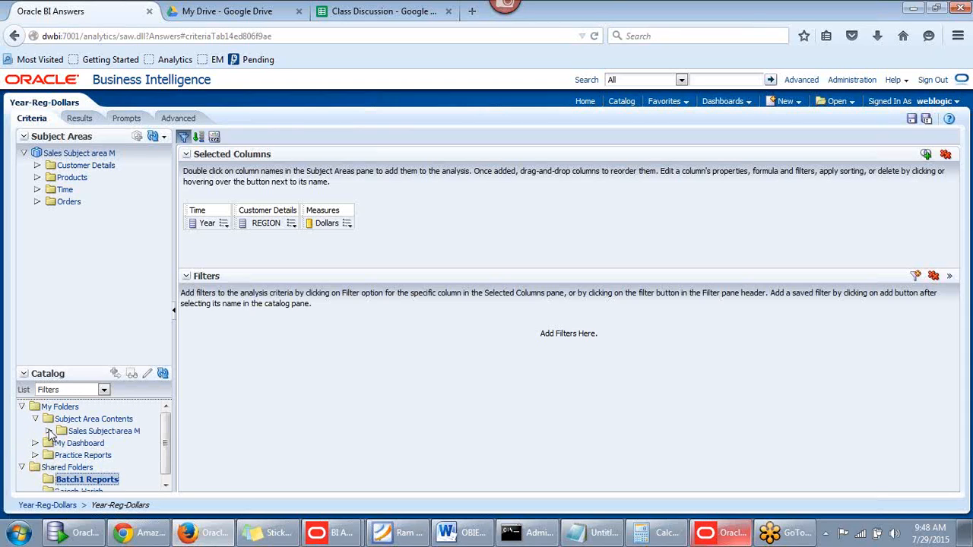
click(48, 431)
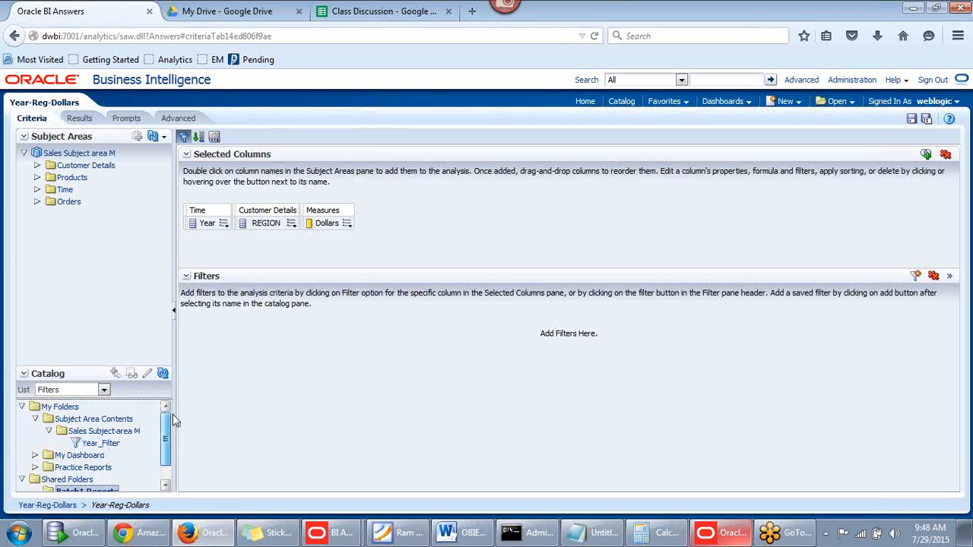
drag(166, 423, 167, 446)
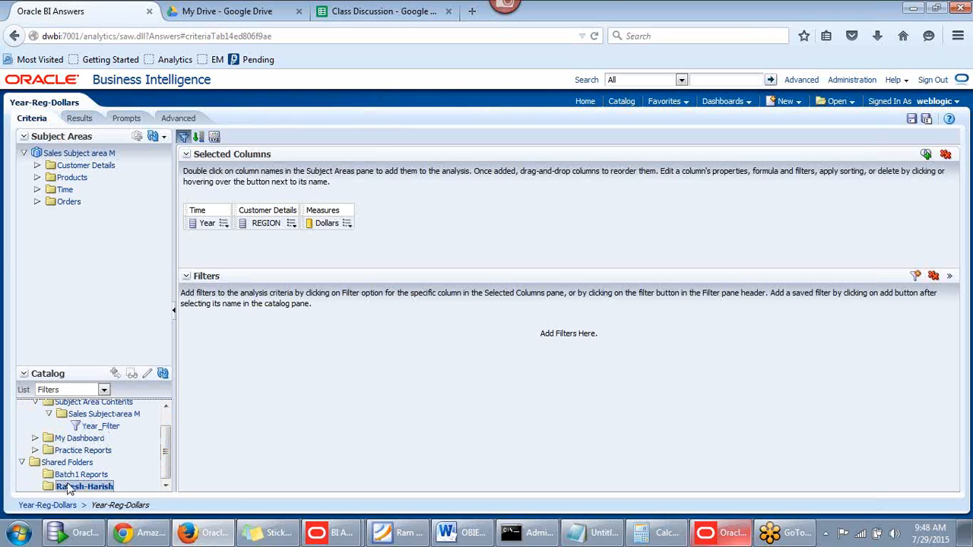
Apply Year_Filter from the catalog and view results showing only 1998 regional dollars
click(105, 428)
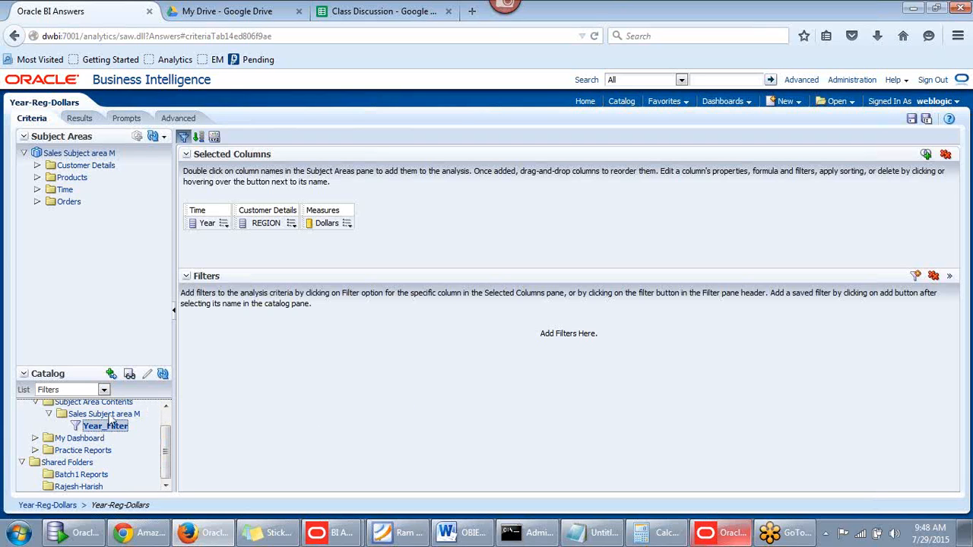
double_click(99, 427)
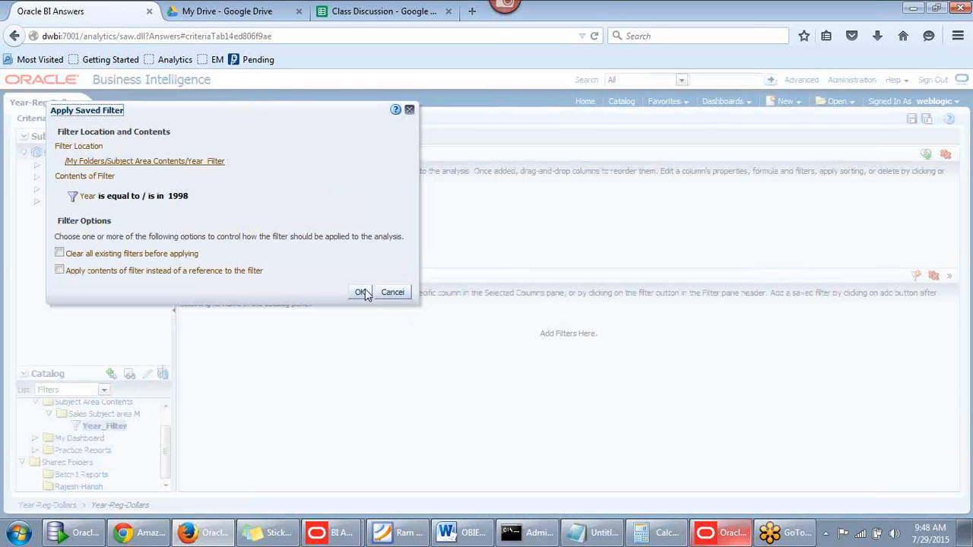
click(362, 293)
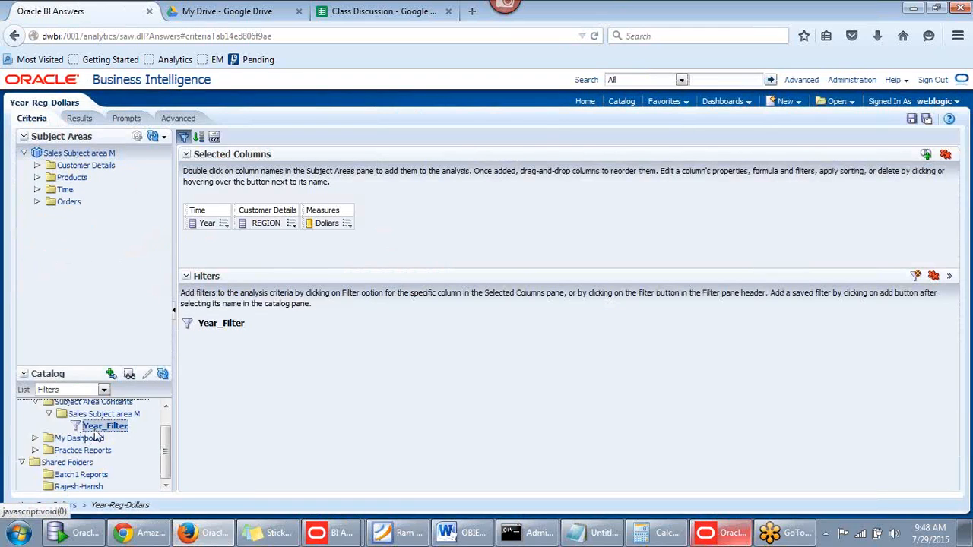
mouse_move(221, 326)
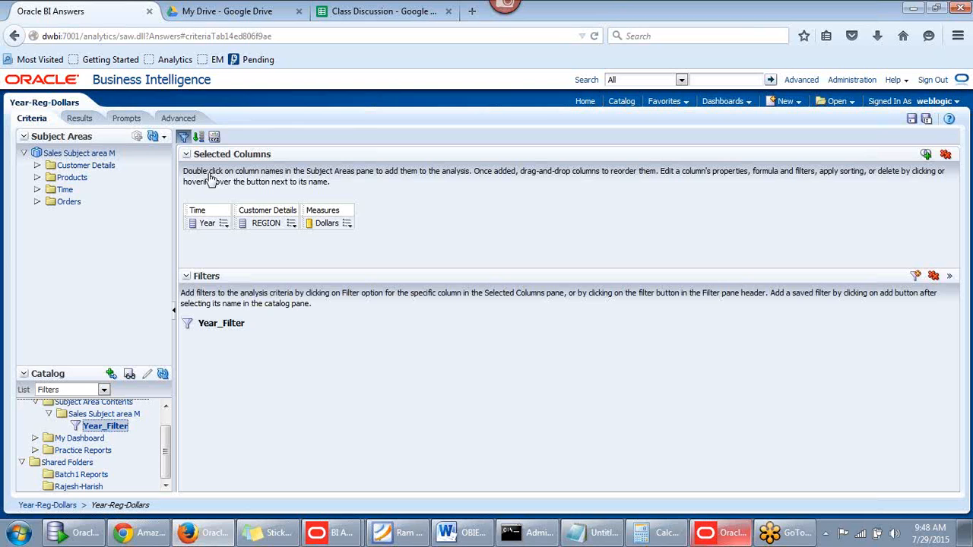
click(83, 119)
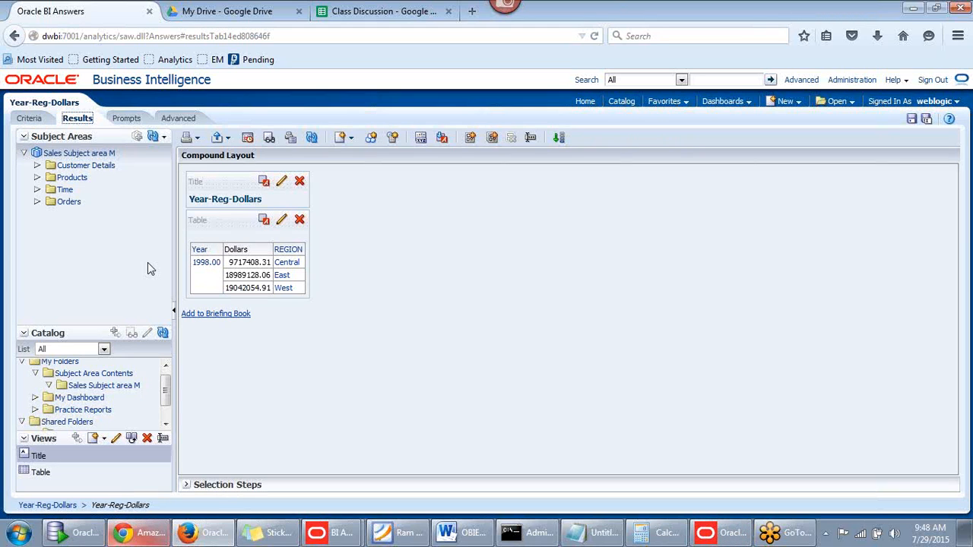
click(370, 13)
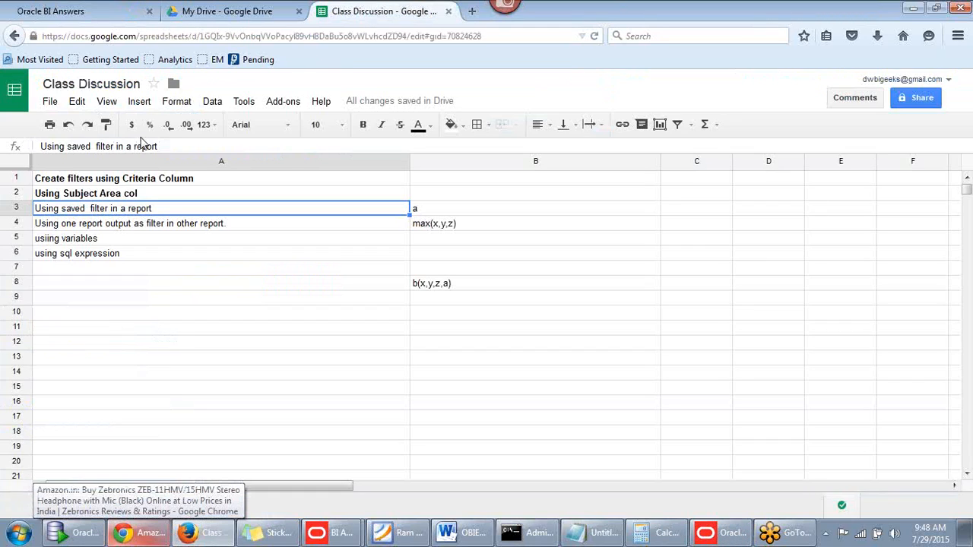
Bold the third topic, 'Using saved filter in a report', in cell A3
key(ctrl+b)
drag(77, 213, 82, 227)
click(82, 227)
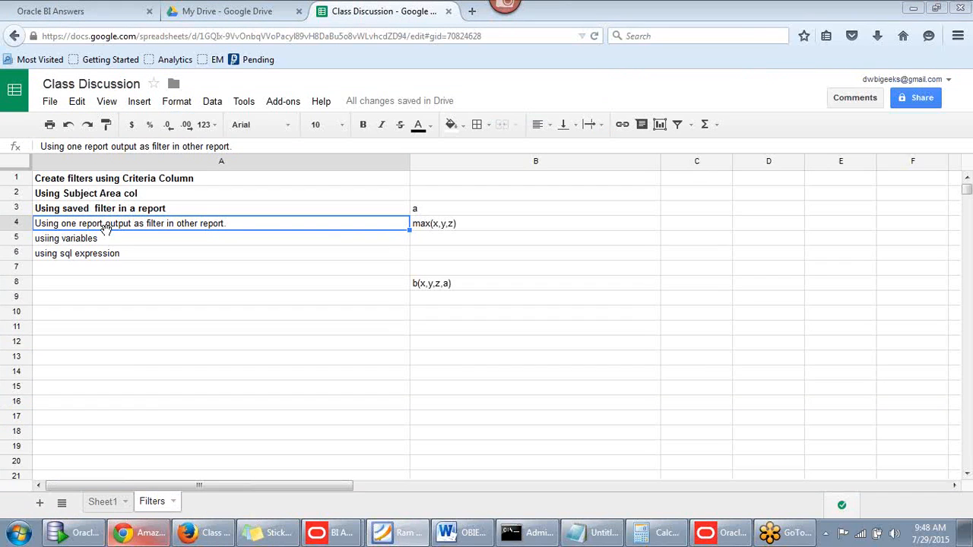
click(176, 242)
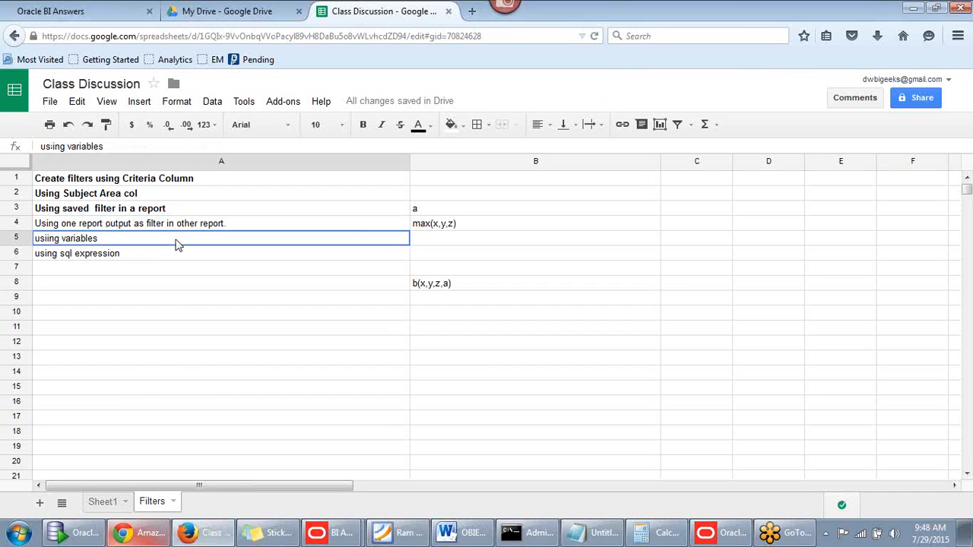
click(177, 230)
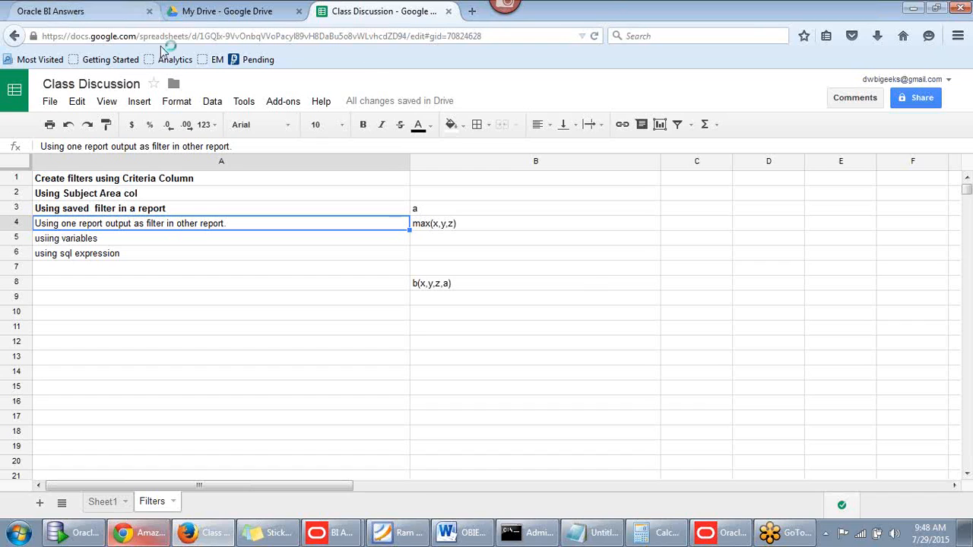
click(64, 15)
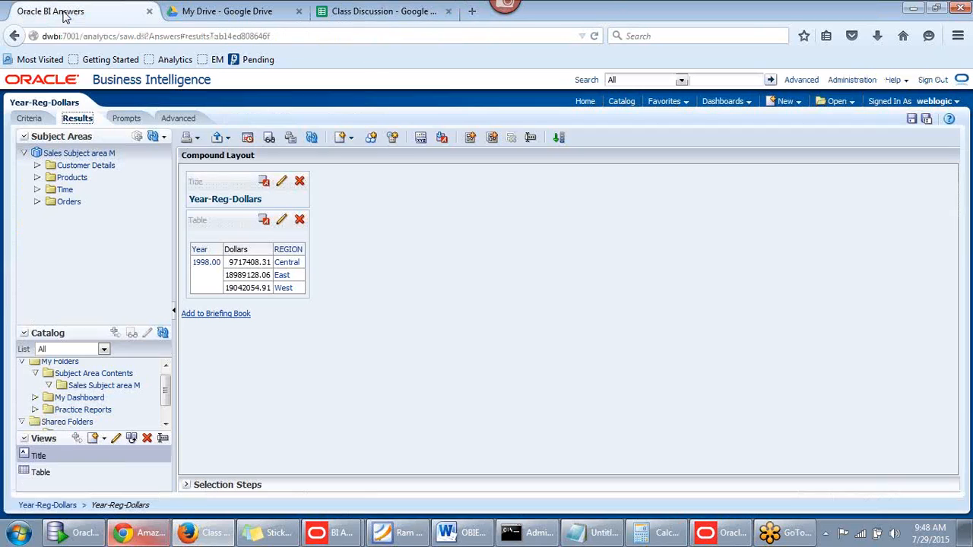
Back on Criteria, remove all columns and the Year_Filter from Year-Reg-Dollars
click(30, 120)
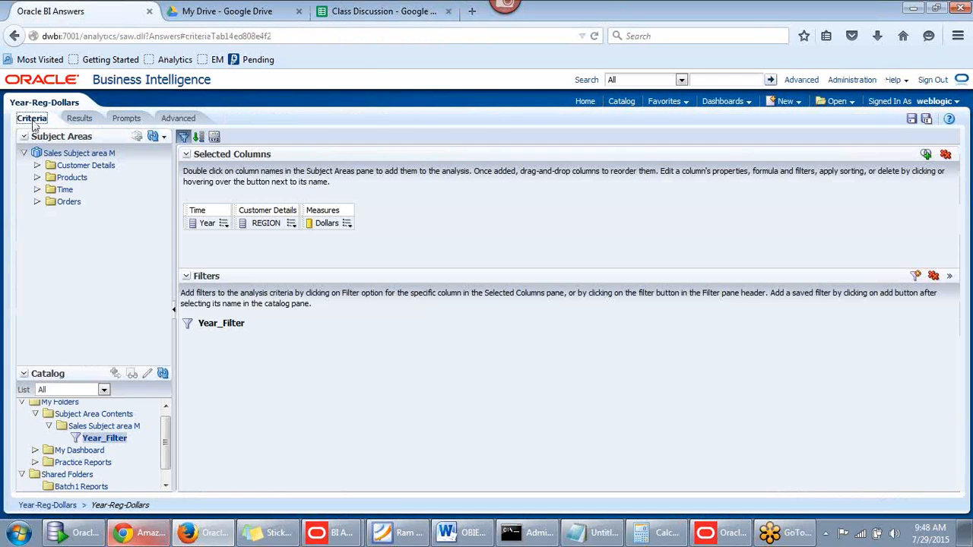
click(946, 156)
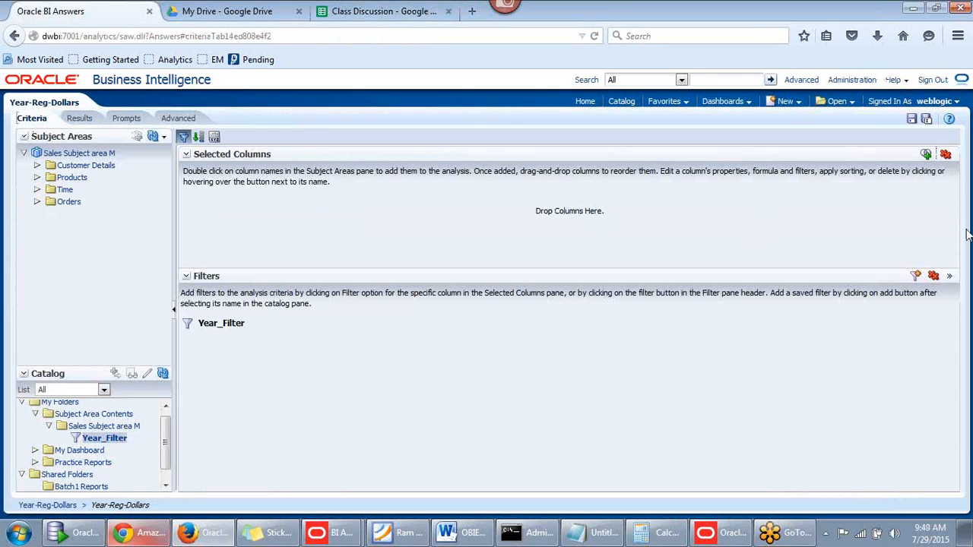
click(934, 275)
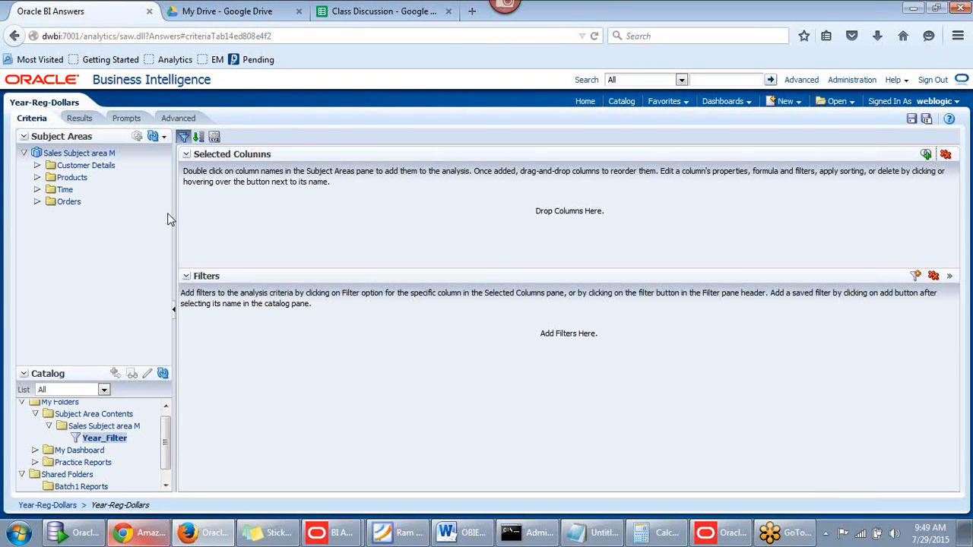
Browse the subject-area folders and add Time > Monthcode as the only column
click(37, 178)
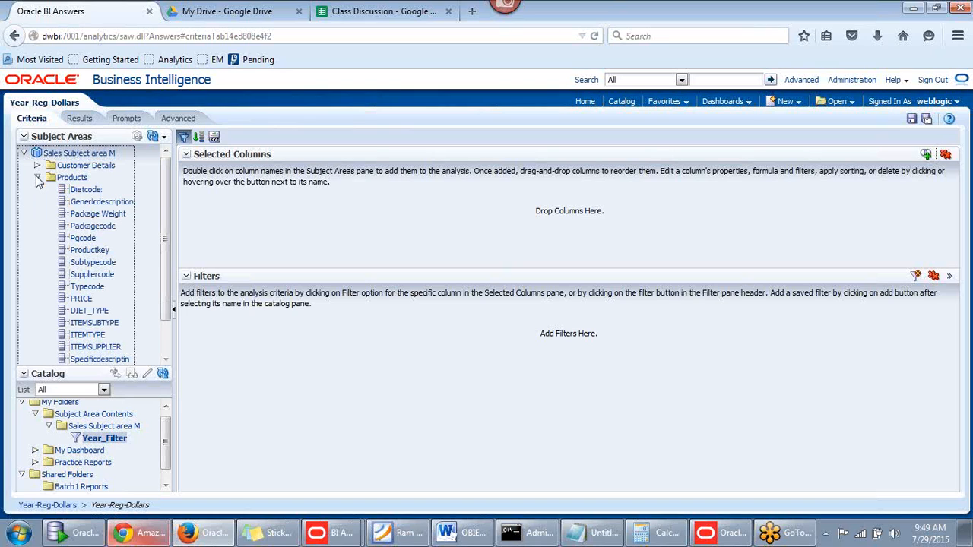
click(38, 177)
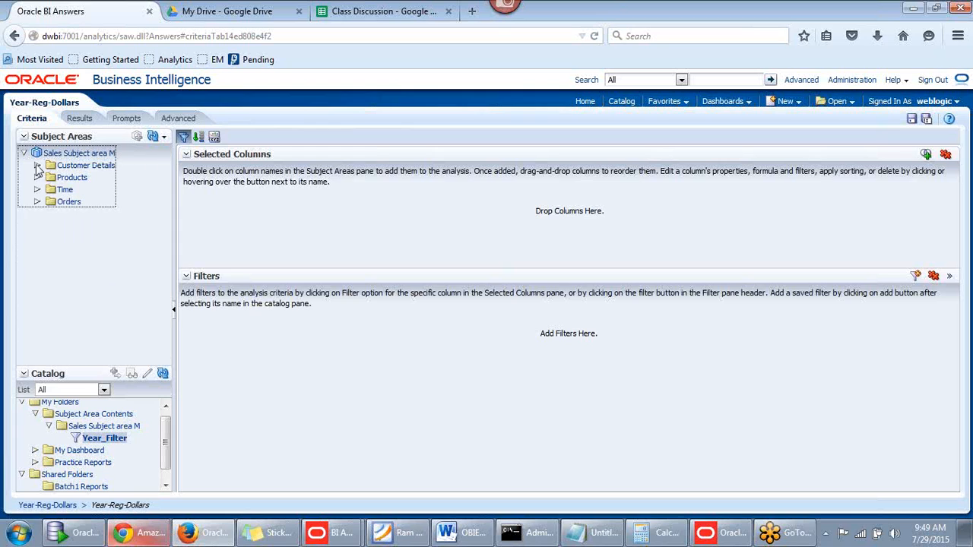
click(37, 166)
scroll(164, 235, down, 2)
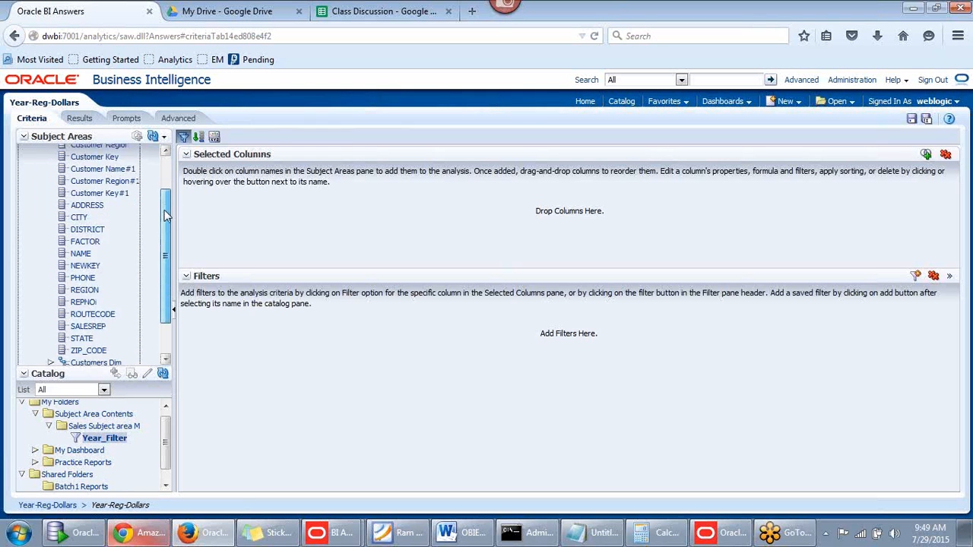
drag(163, 236, 162, 178)
click(38, 166)
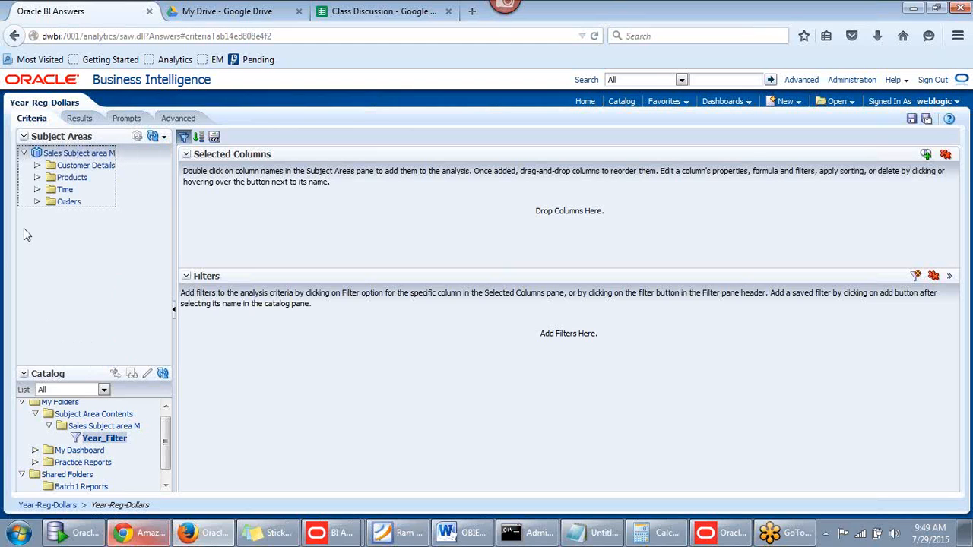
click(37, 190)
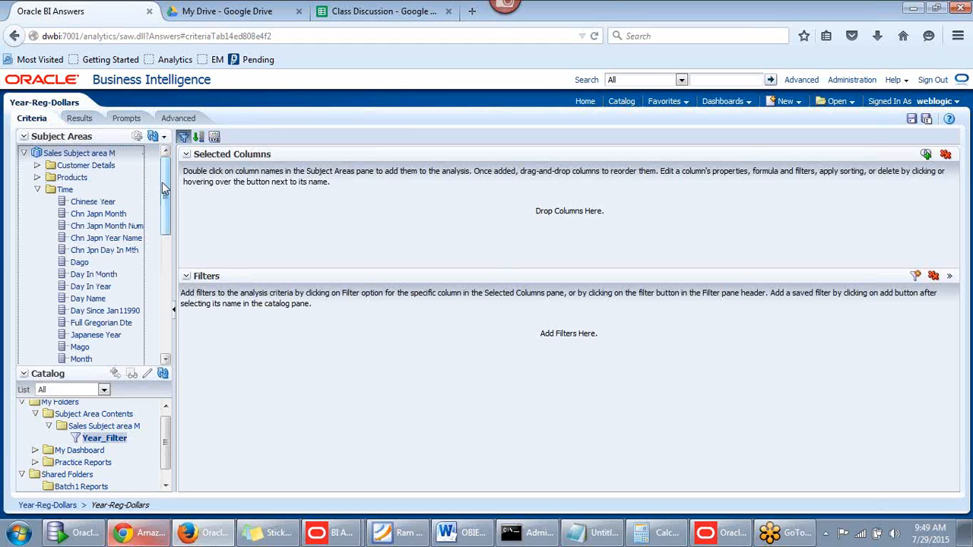
scroll(106, 239, down, 5)
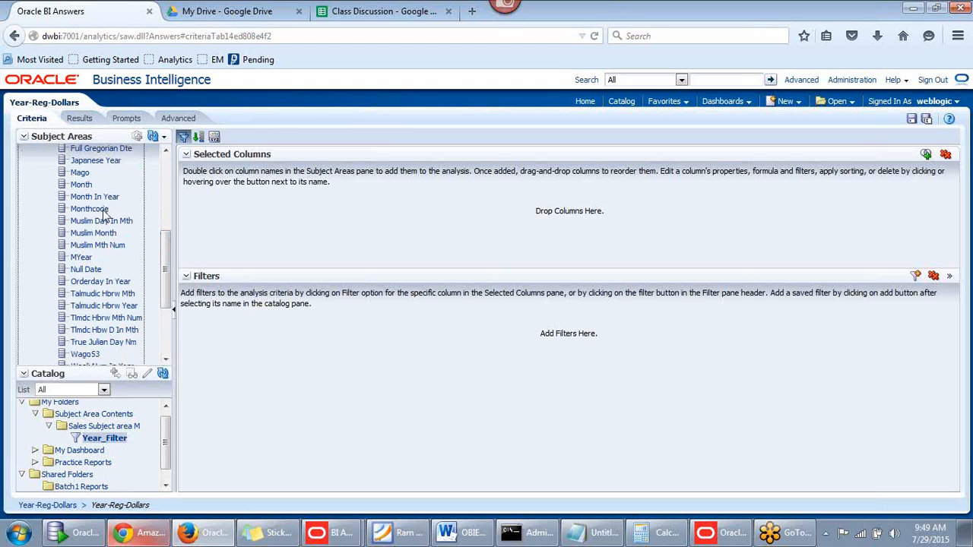
double_click(102, 211)
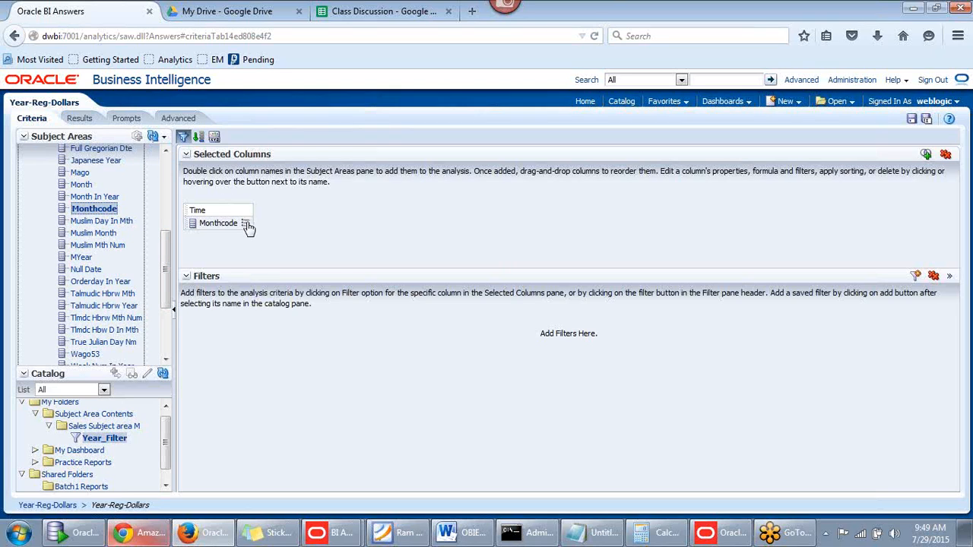
Change the Monthcode column formula to max("Time"."Monthcode")
mouse_move(246, 226)
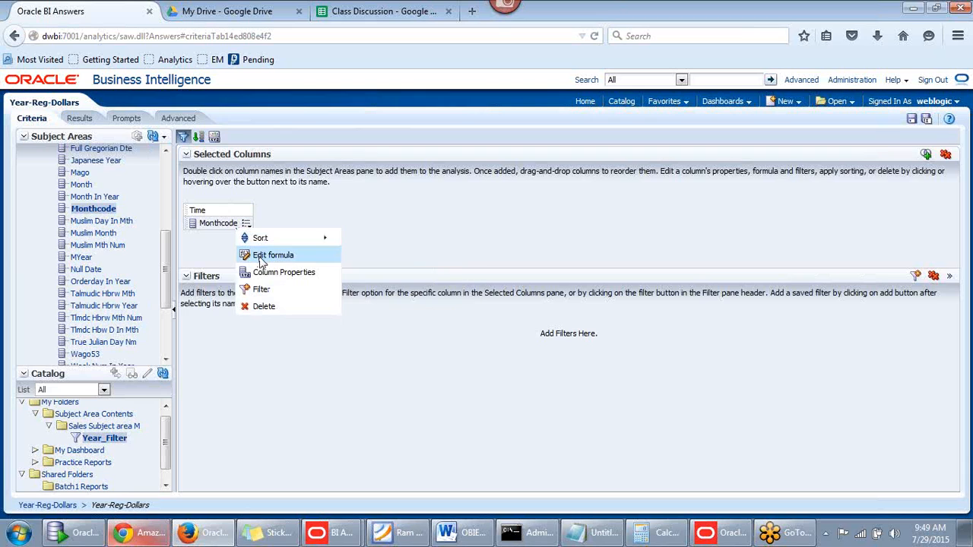
click(261, 256)
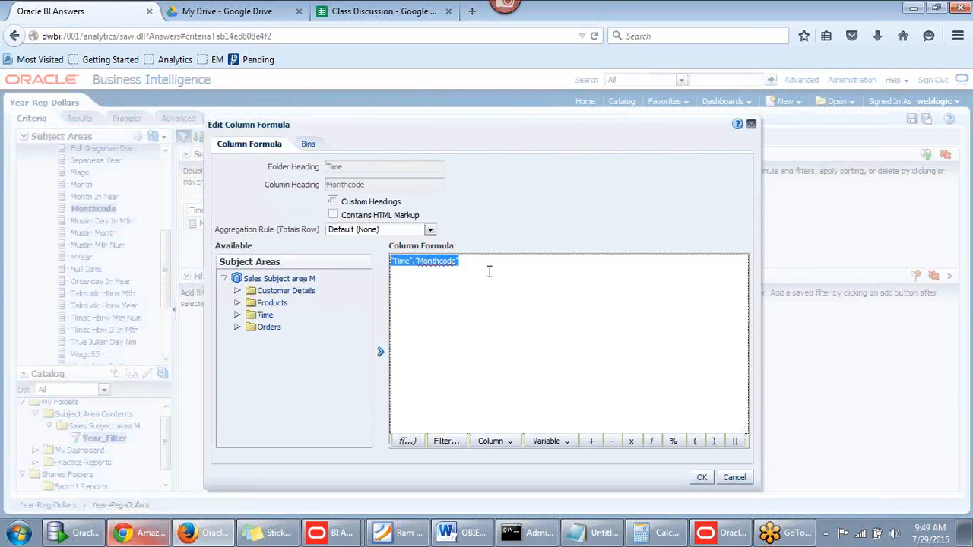
click(456, 268)
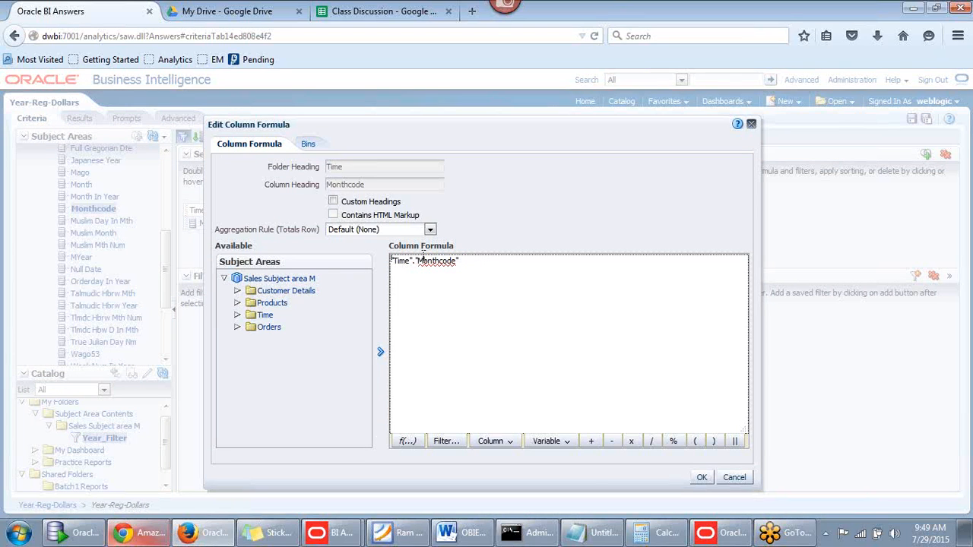
text(max()
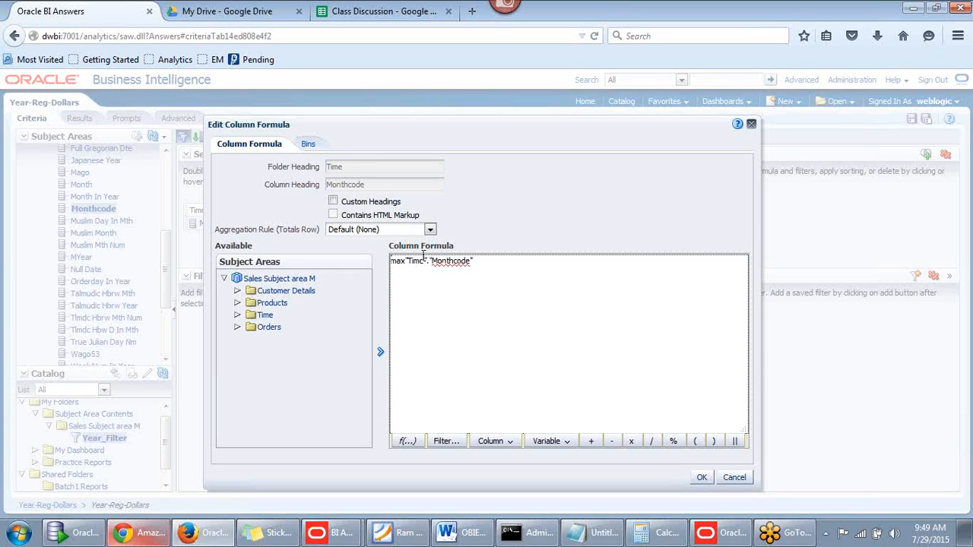
text(()
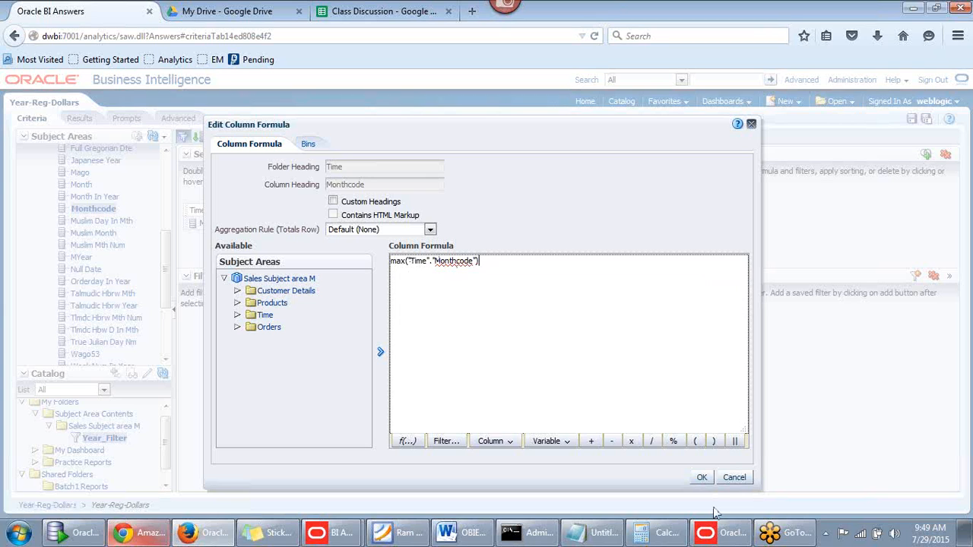
click(703, 477)
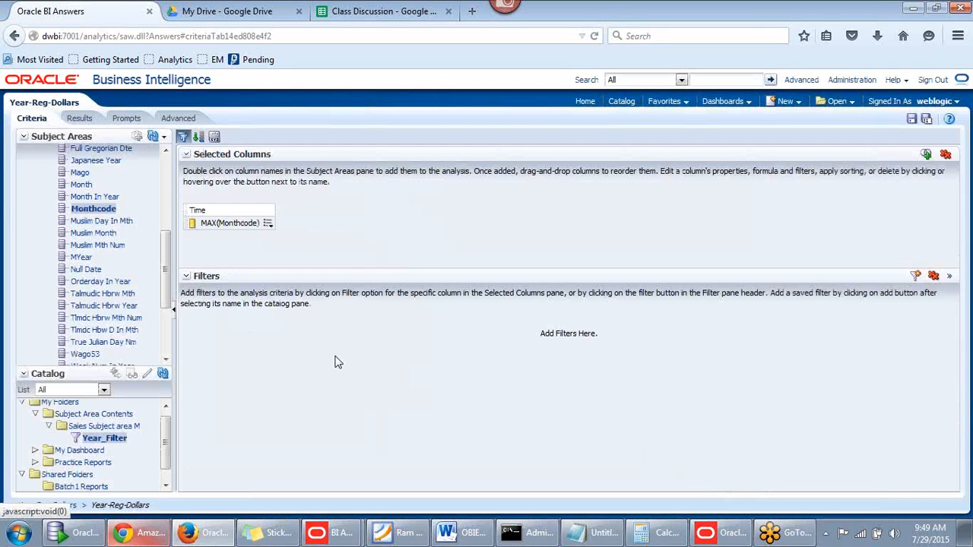
Save a copy of the analysis as MaxMonth in Shared Folders/Rajesh-Harish
click(927, 120)
click(497, 365)
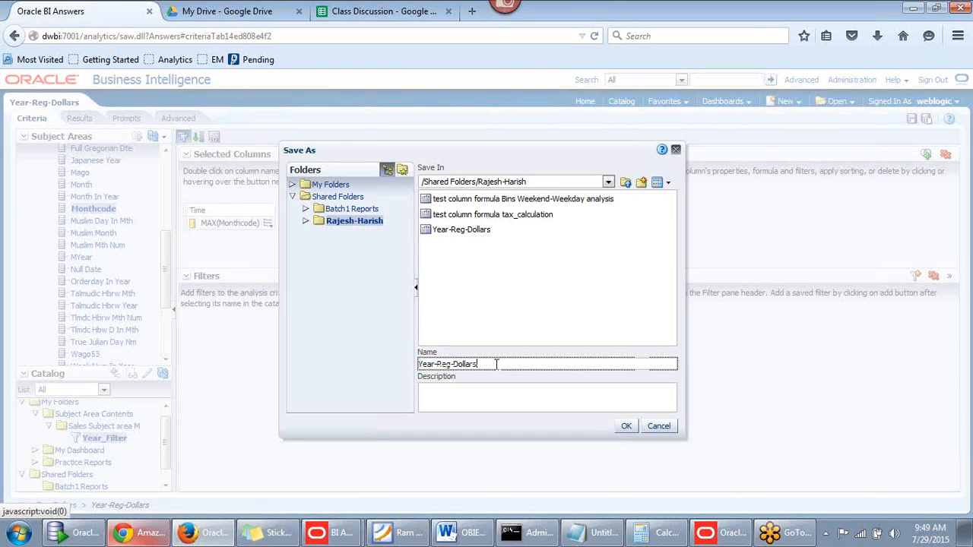
drag(496, 364, 362, 364)
key(BackSpace)
click(627, 426)
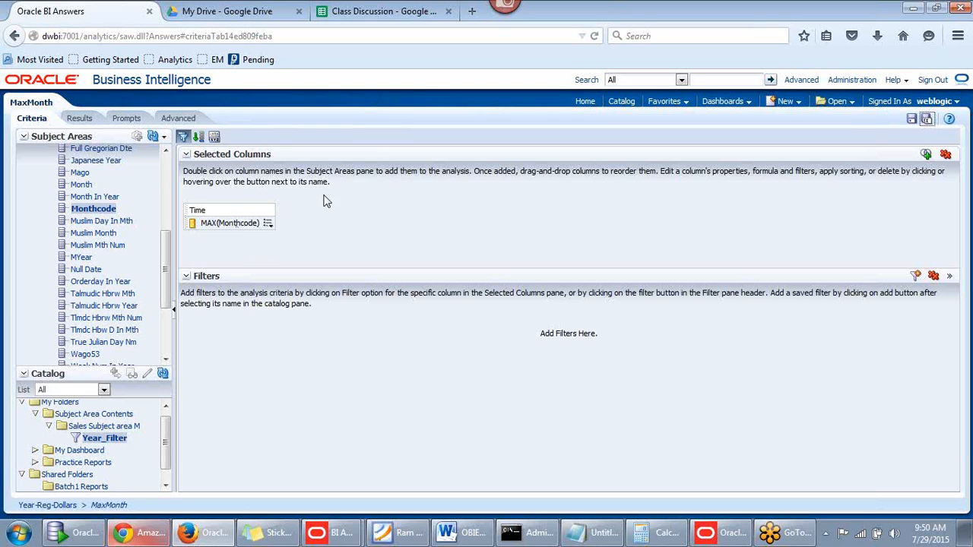
click(80, 119)
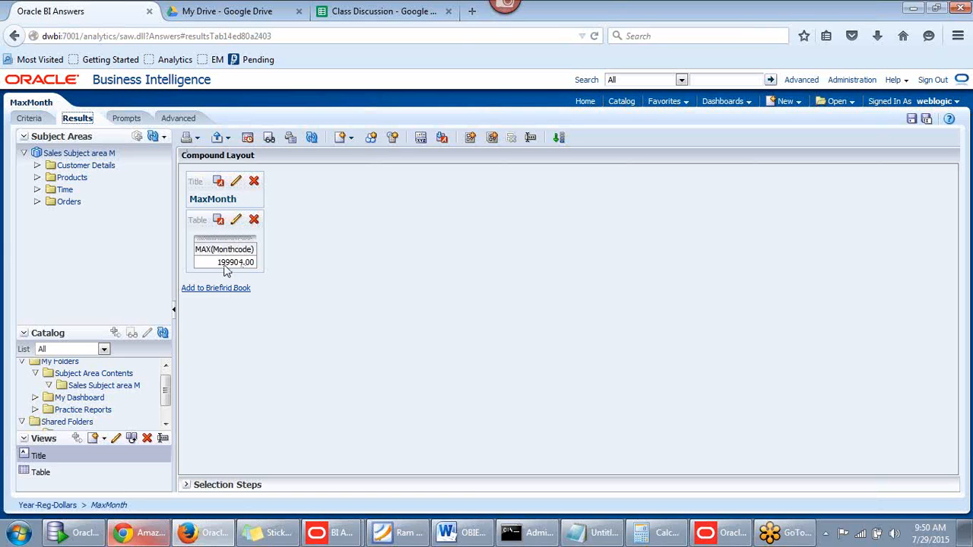
click(32, 121)
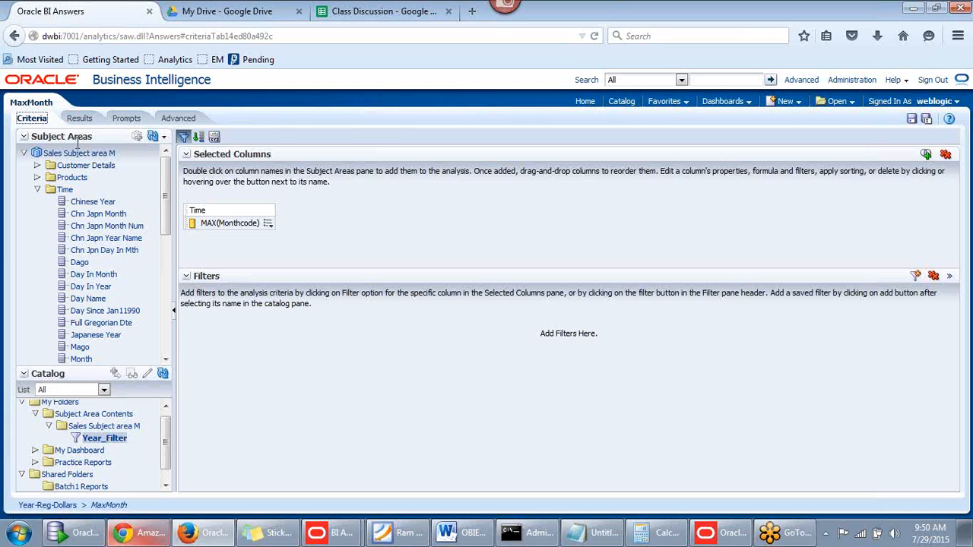
Replace the MAX(Monthcode) column with Time's Year and Monthcode columns
click(945, 155)
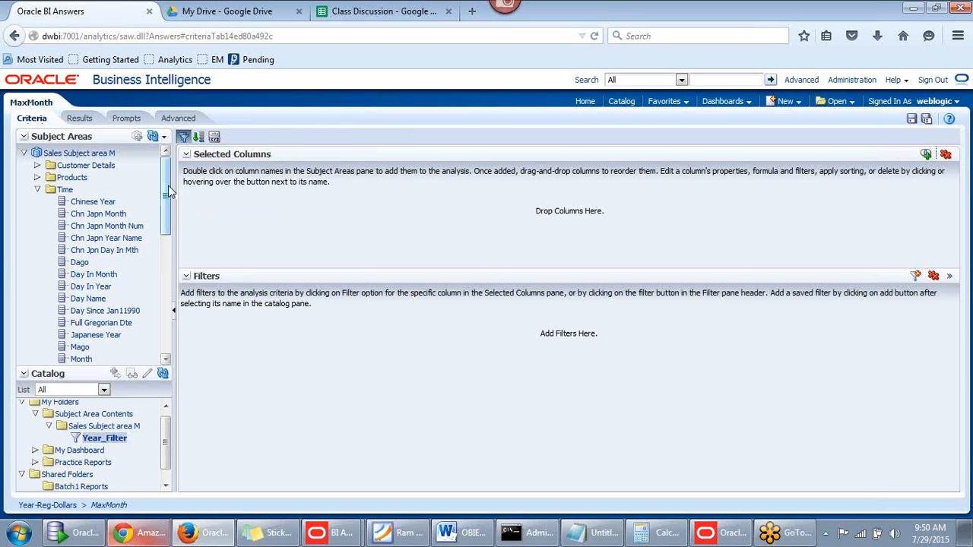
drag(168, 186, 171, 307)
double_click(81, 311)
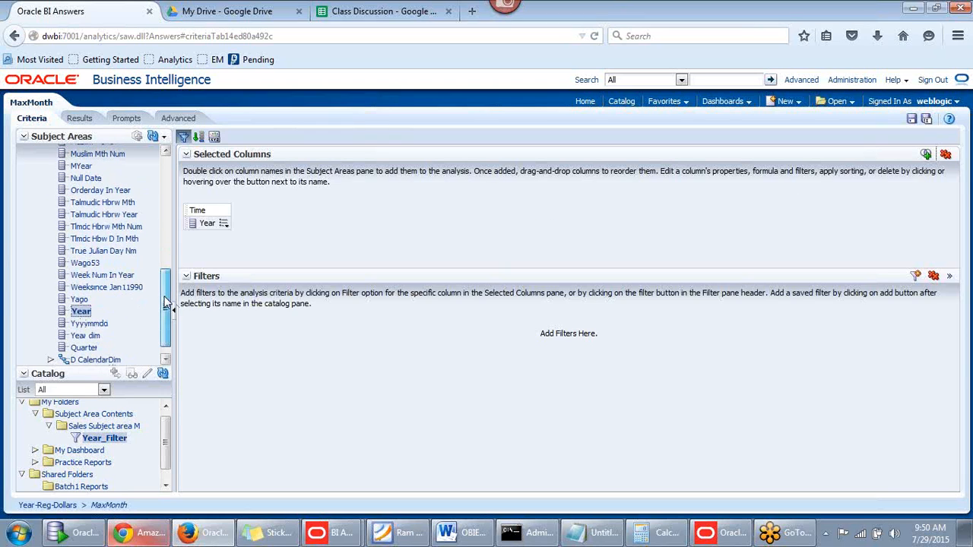
scroll(165, 304, up, 2)
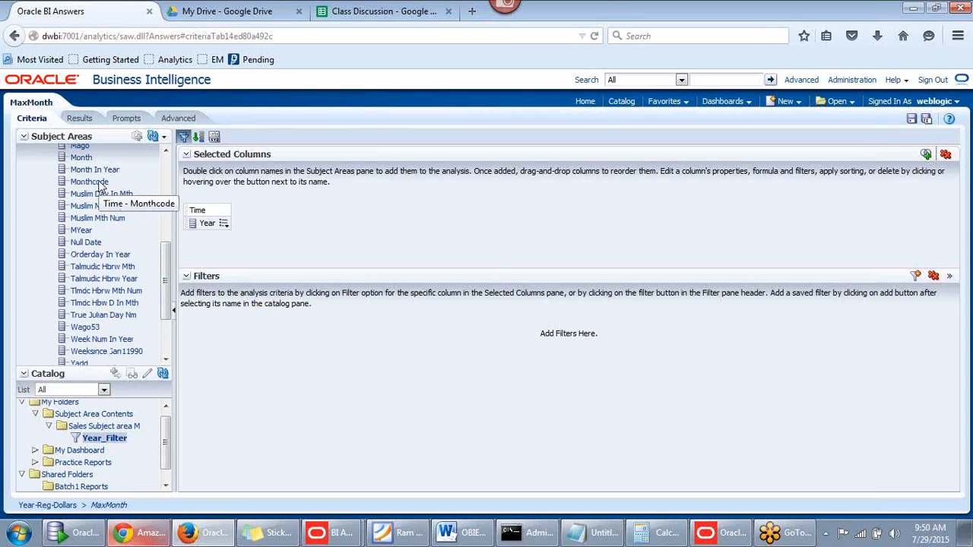
double_click(95, 182)
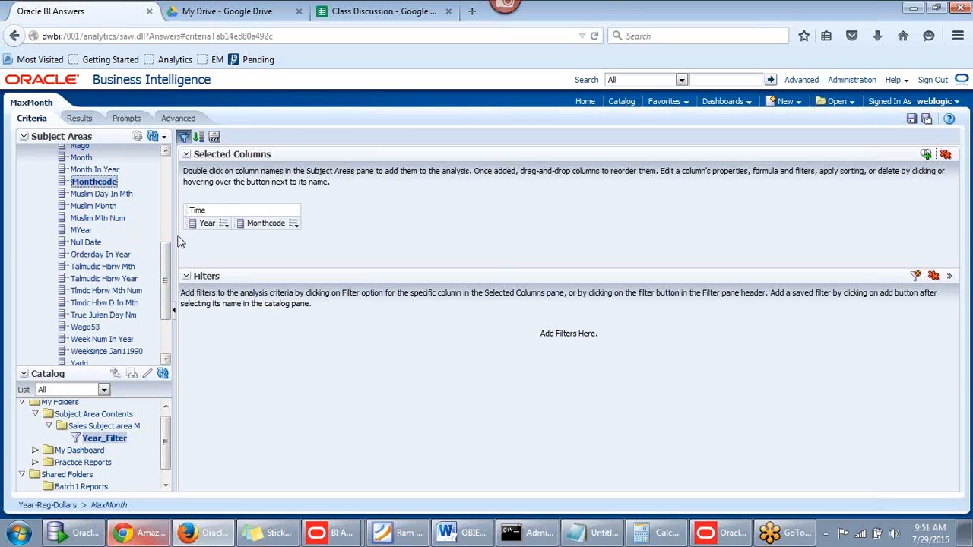
mouse_move(166, 249)
mouse_down()
mouse_move(166, 259)
mouse_move(164, 173)
mouse_move(160, 266)
mouse_up()
Add Customer Details > REGION and Orders > Measures > Dollars, then preview the results
click(37, 179)
click(37, 165)
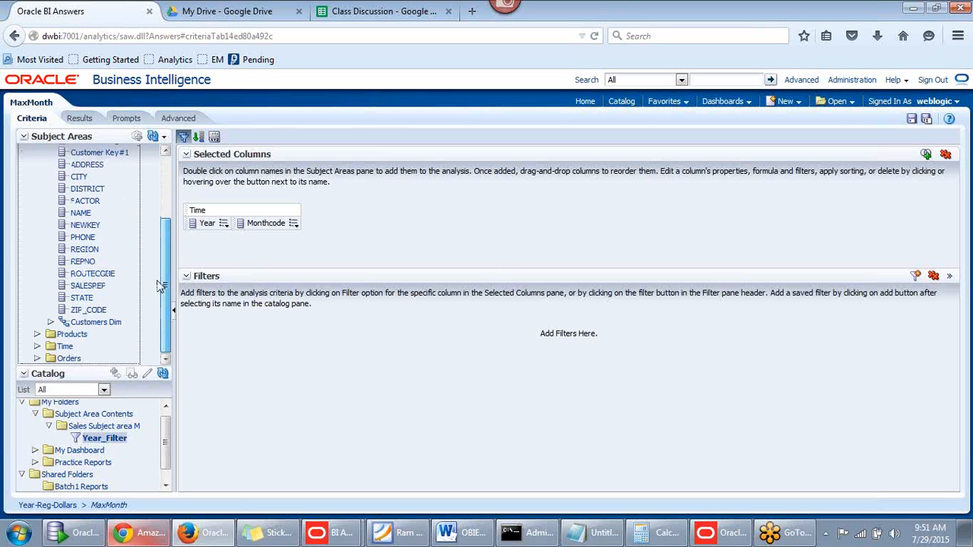
double_click(84, 249)
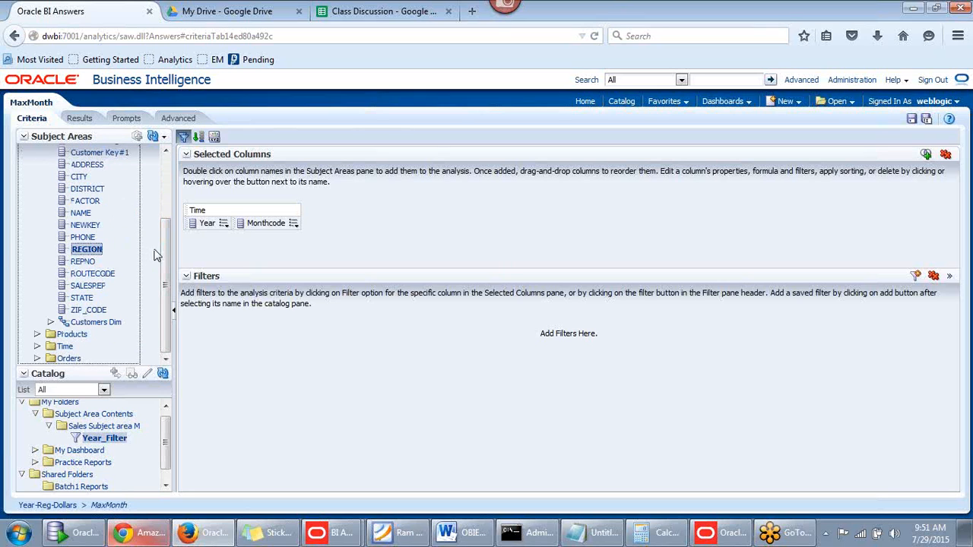
scroll(83, 251, up, 5)
click(37, 165)
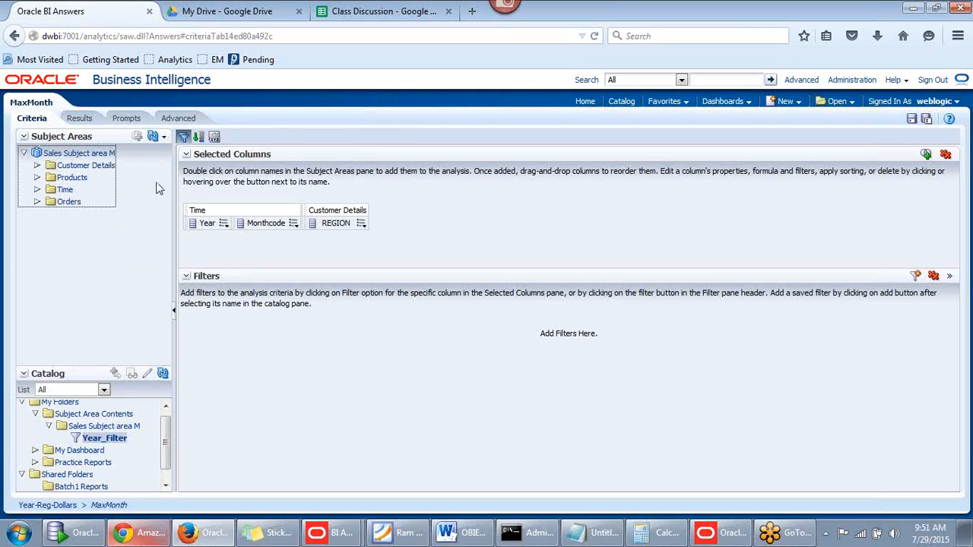
click(37, 203)
click(50, 214)
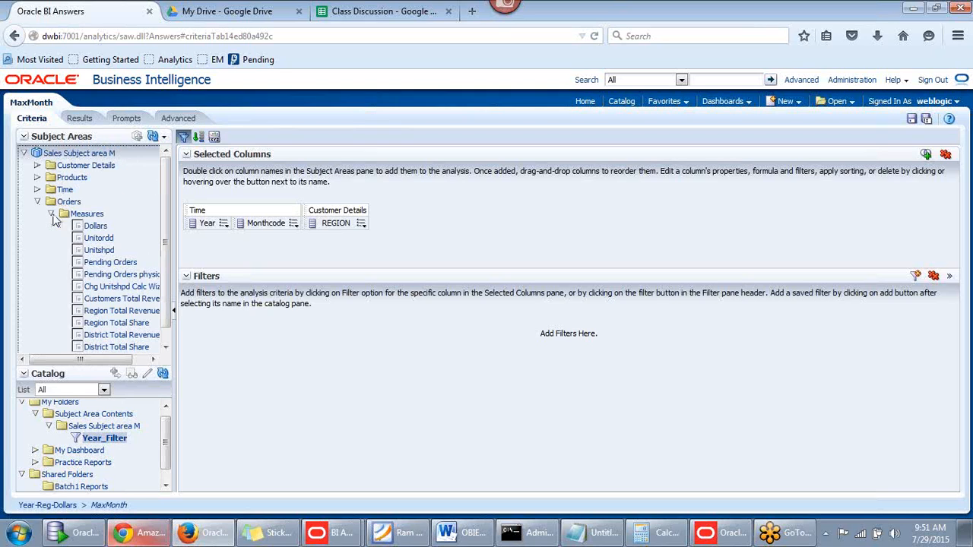
double_click(99, 226)
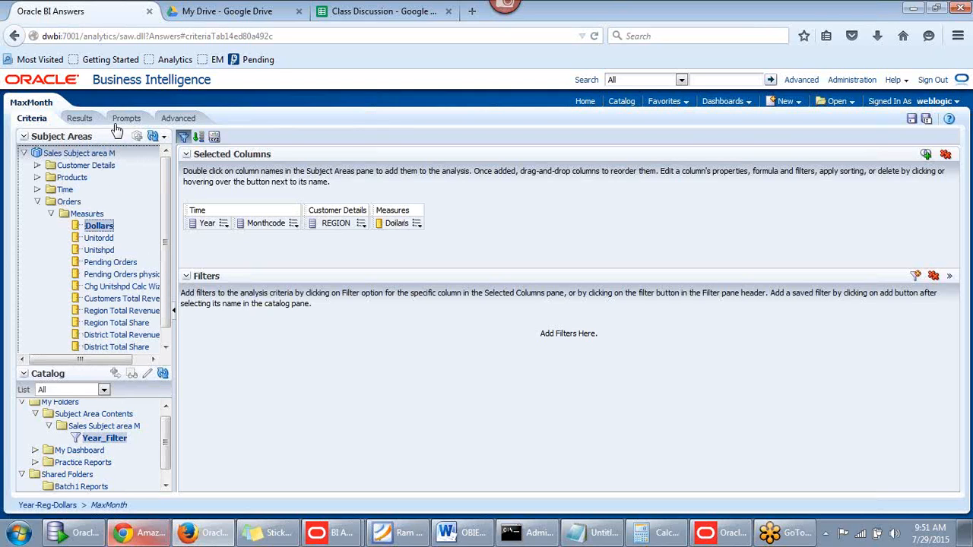
click(83, 119)
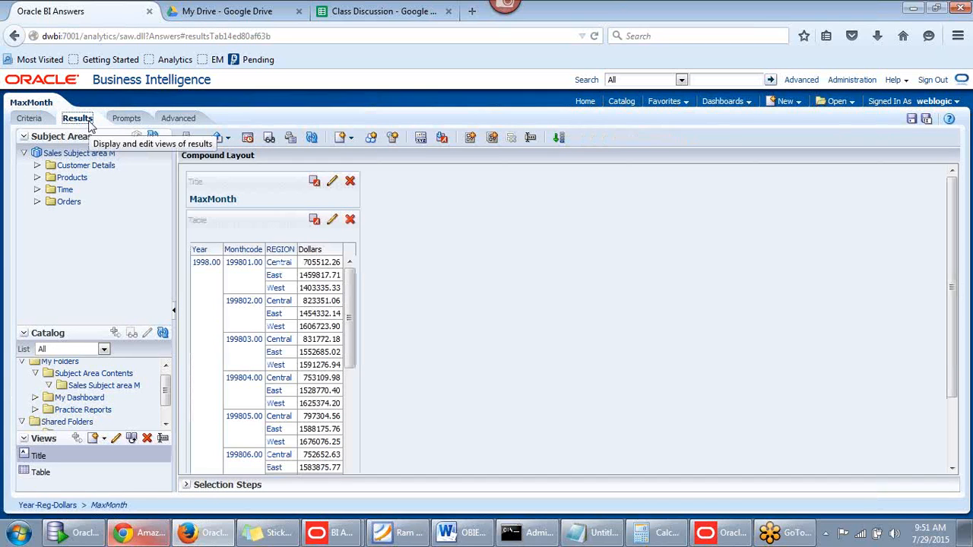
Return to Criteria and bring up the Monthcode column's options
click(31, 119)
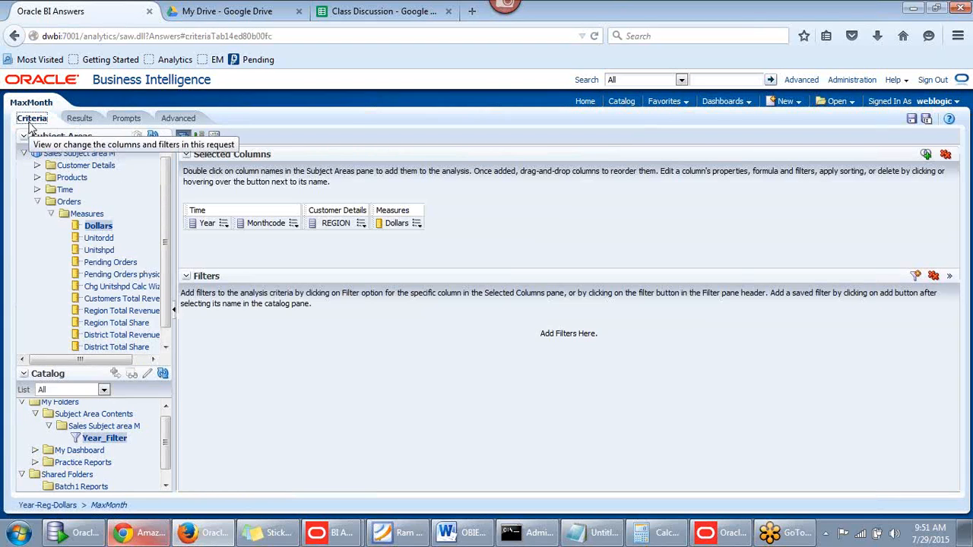
click(295, 226)
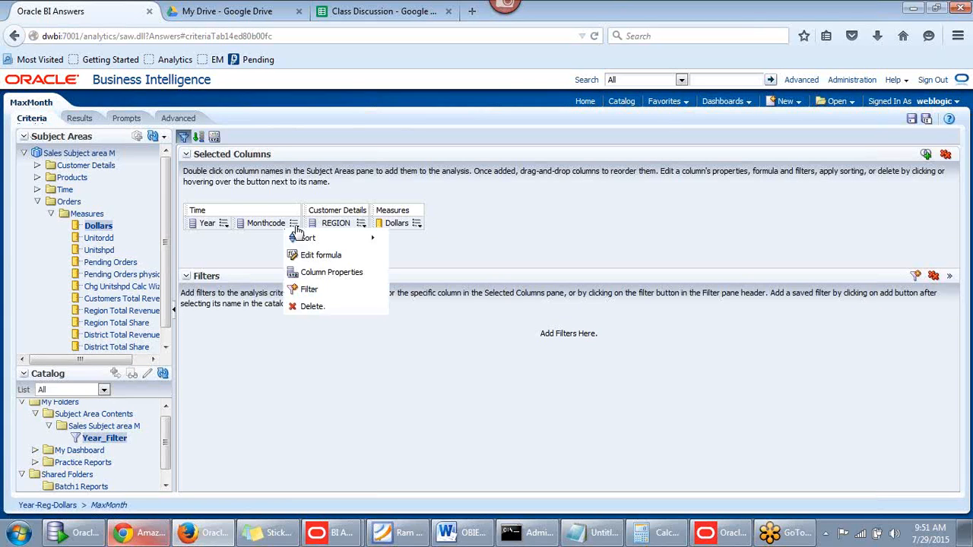
Filter Monthcode to equal any MAX(Monthcode) value from the saved MaxMonth analysis
click(302, 291)
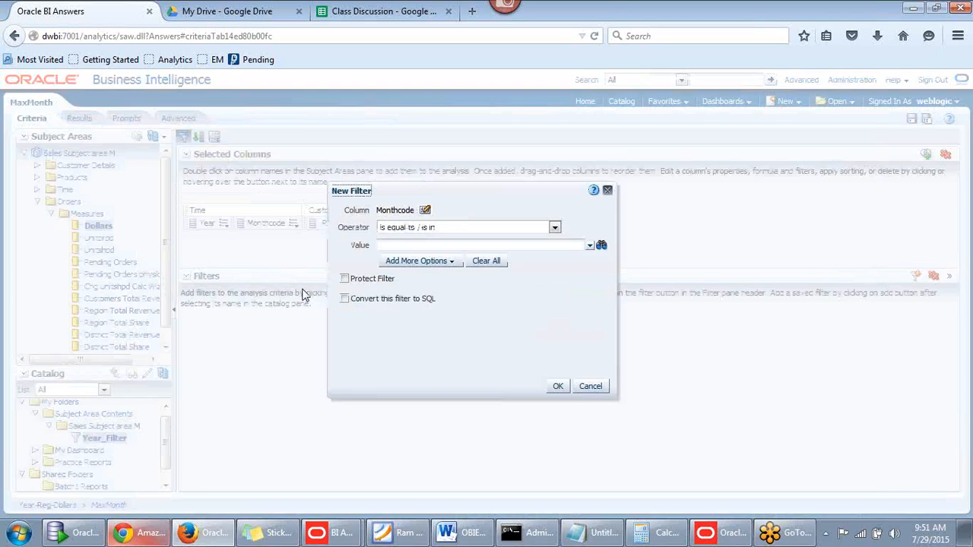
drag(446, 193, 526, 183)
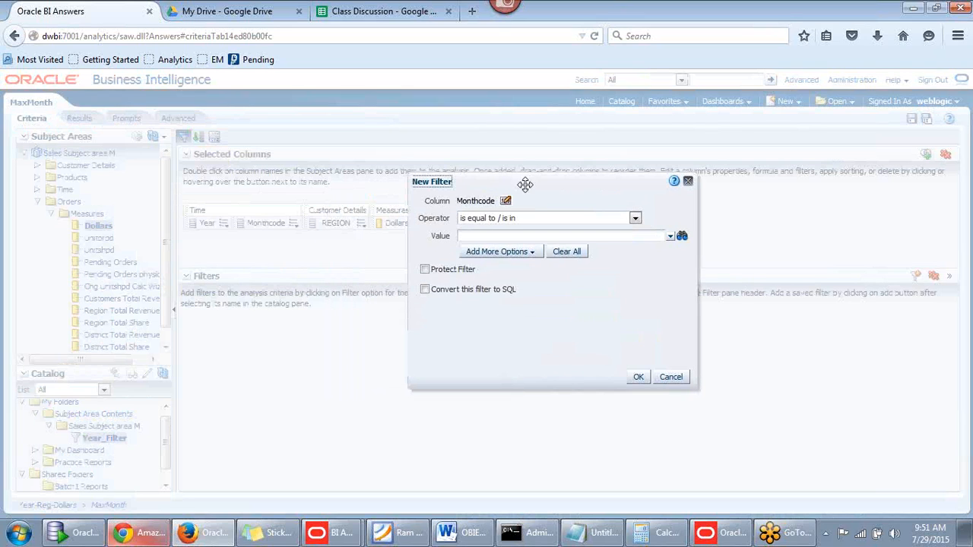
click(634, 219)
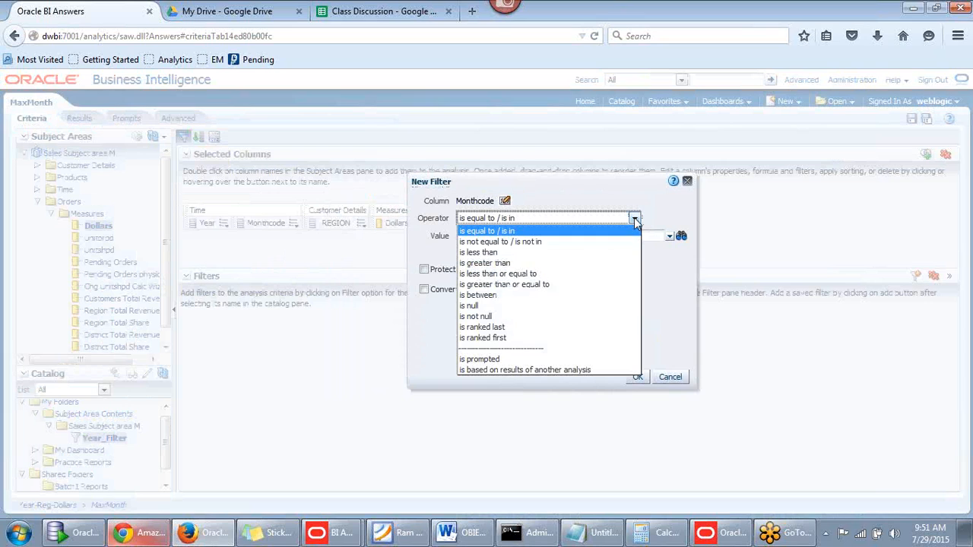
click(521, 370)
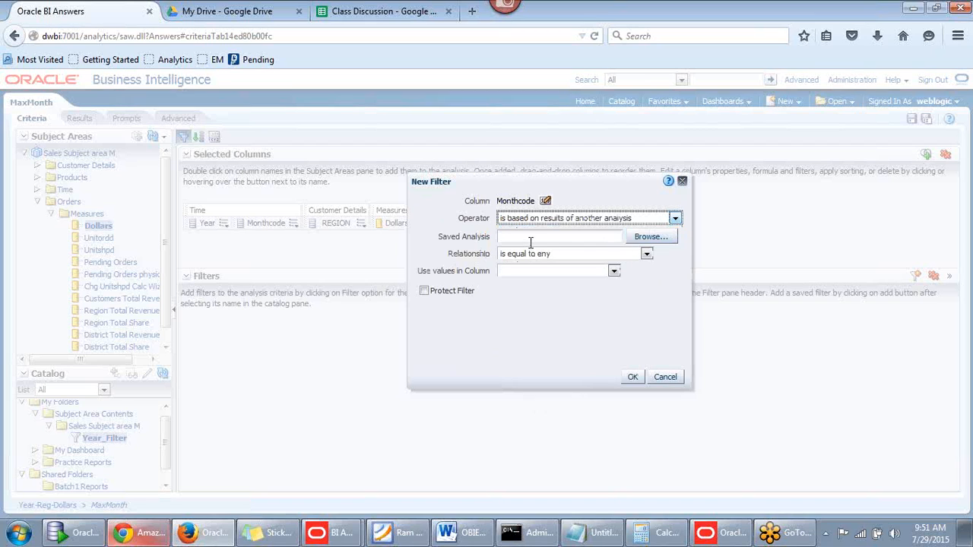
click(675, 219)
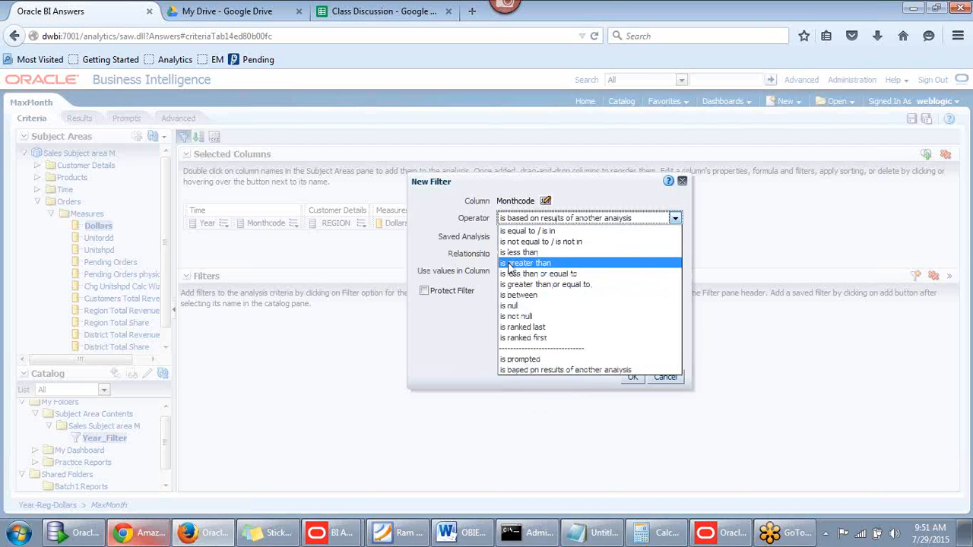
click(552, 371)
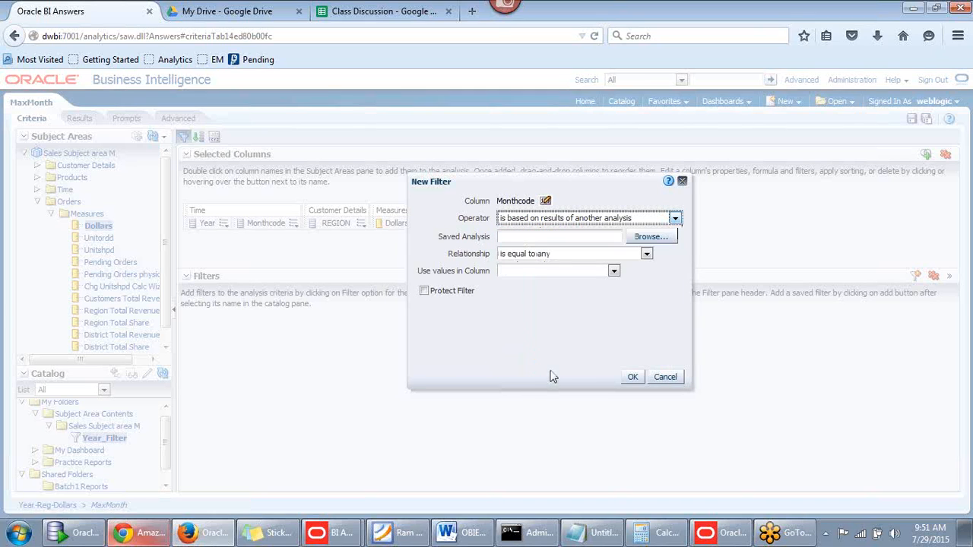
click(639, 237)
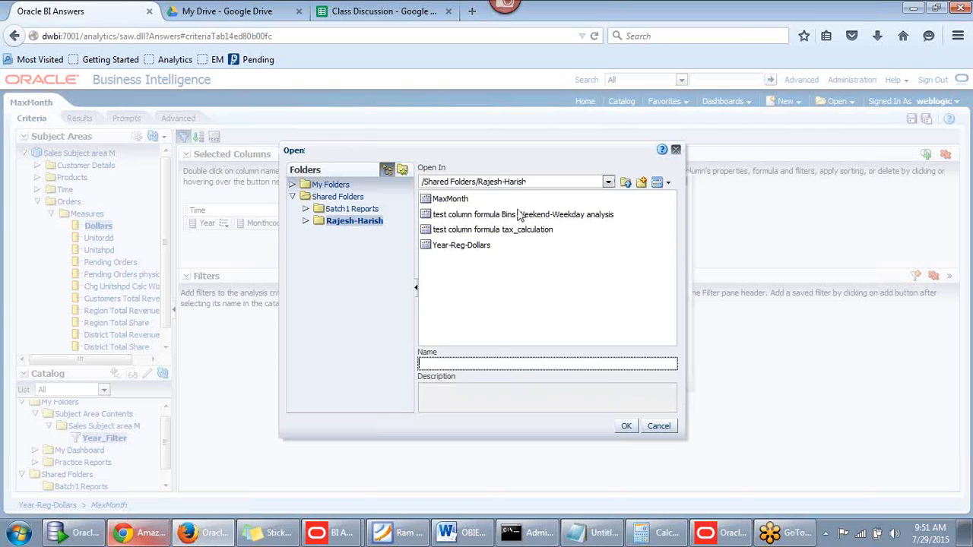
click(452, 199)
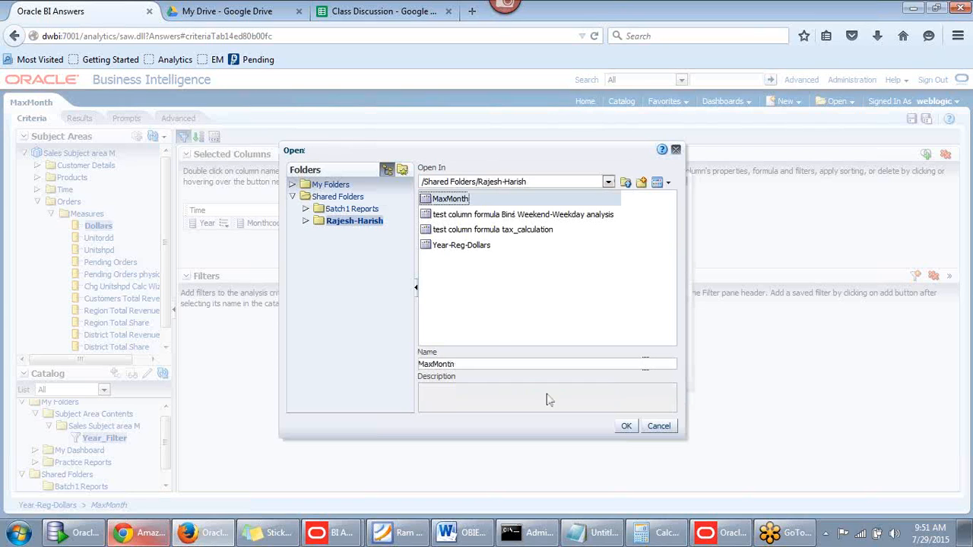
click(627, 427)
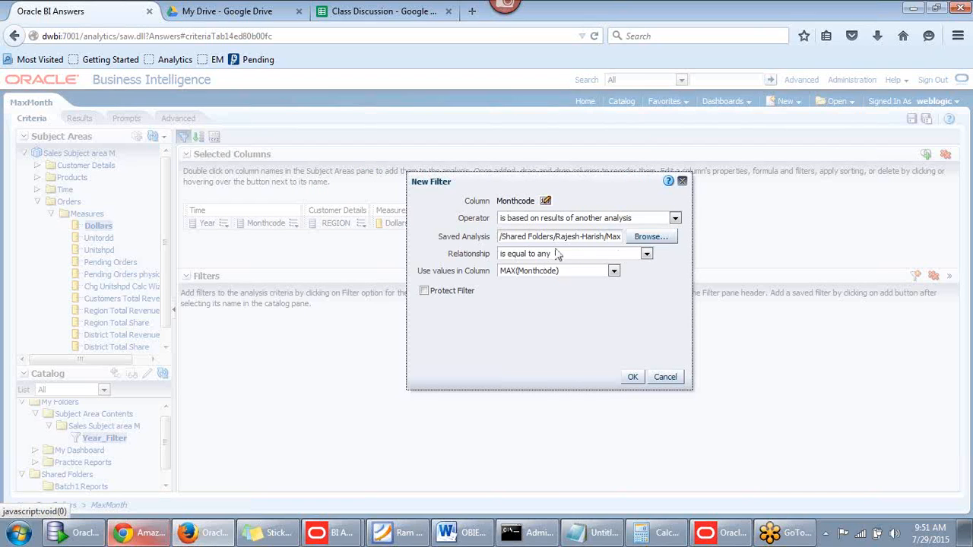
drag(563, 189, 595, 175)
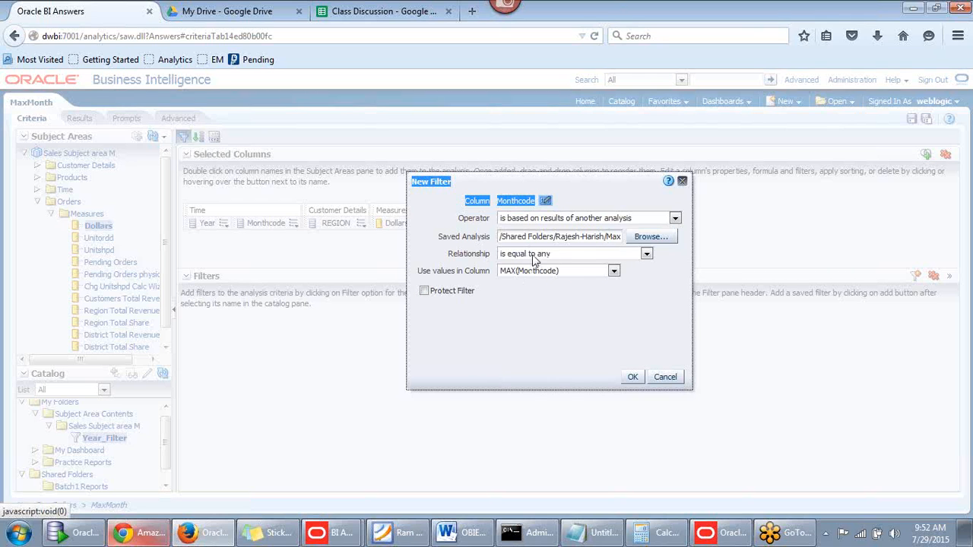
click(632, 377)
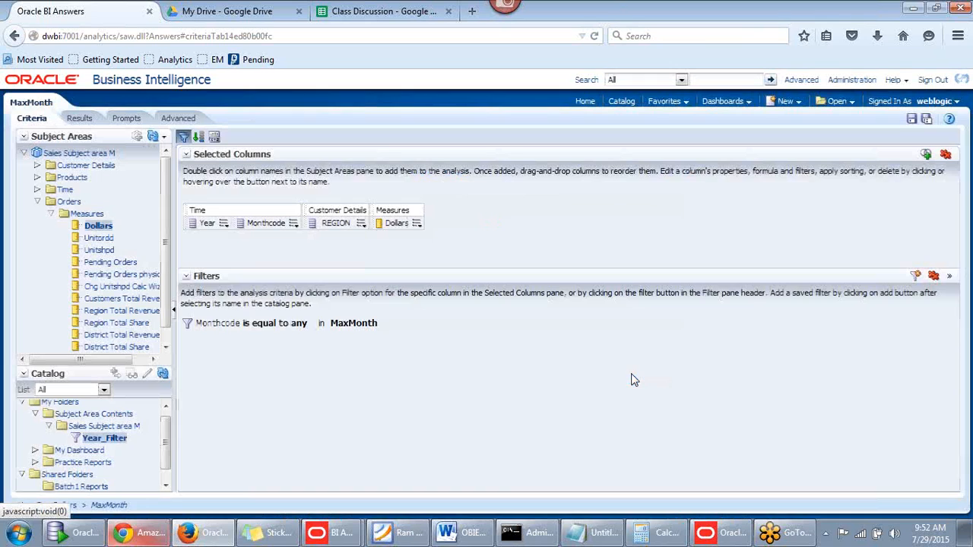
Run the filtered analysis showing month 199904 regional Dollars, then switch to the Class Discussion sheet
mouse_move(432, 332)
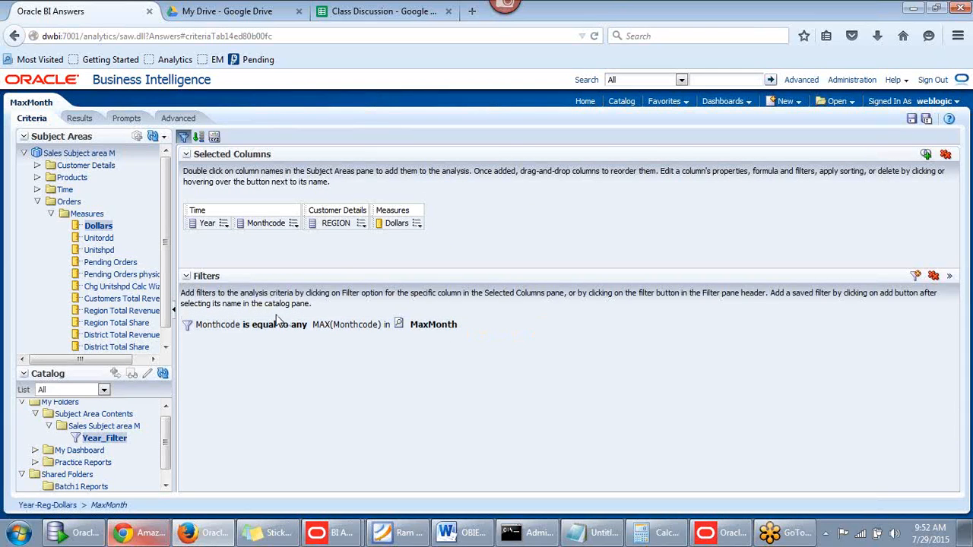
click(78, 119)
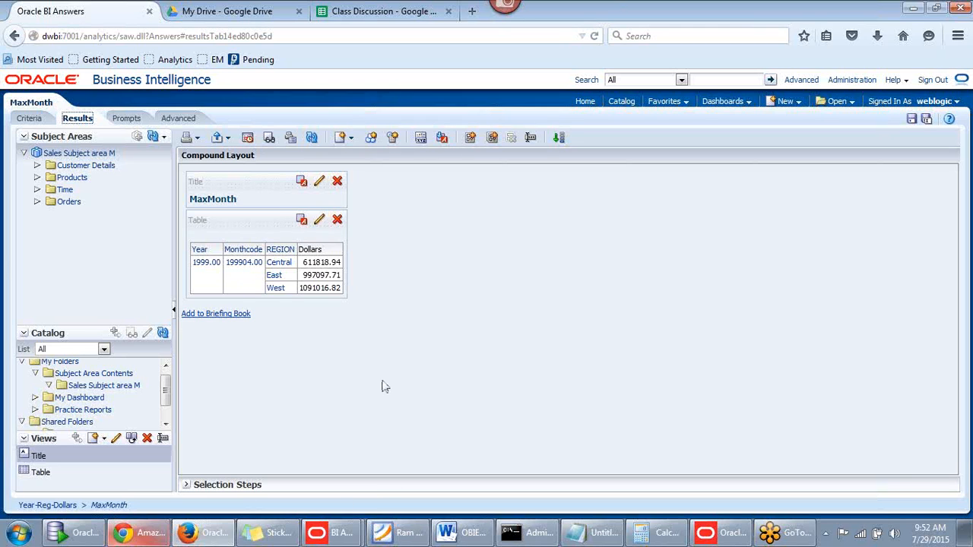
click(327, 15)
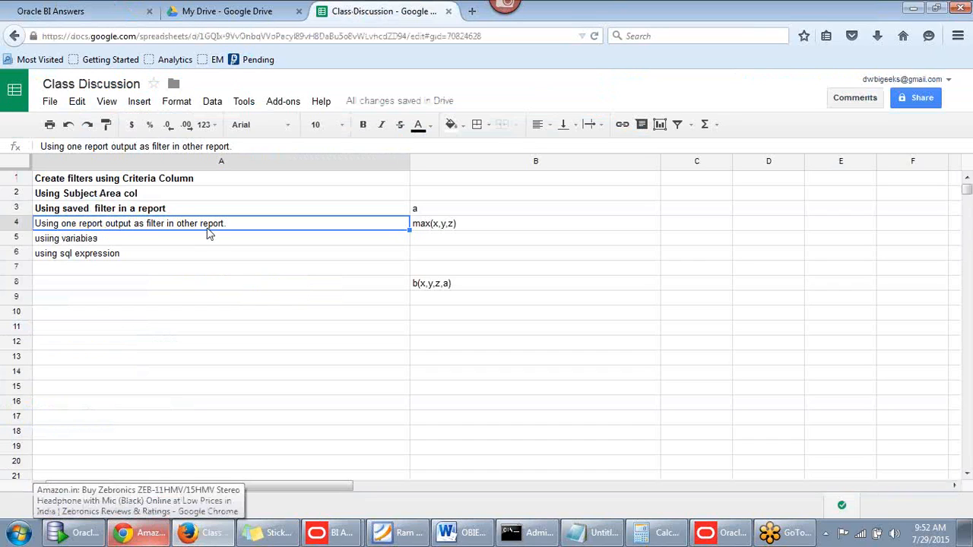
Bold the row 4 topic 'Using one report output as filter in other report.'
key(ctrl+b)
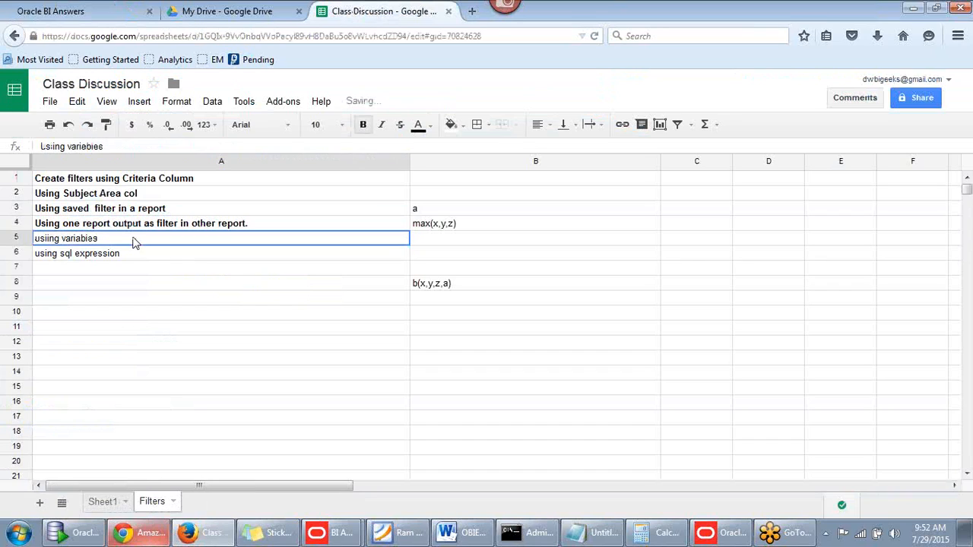
click(134, 241)
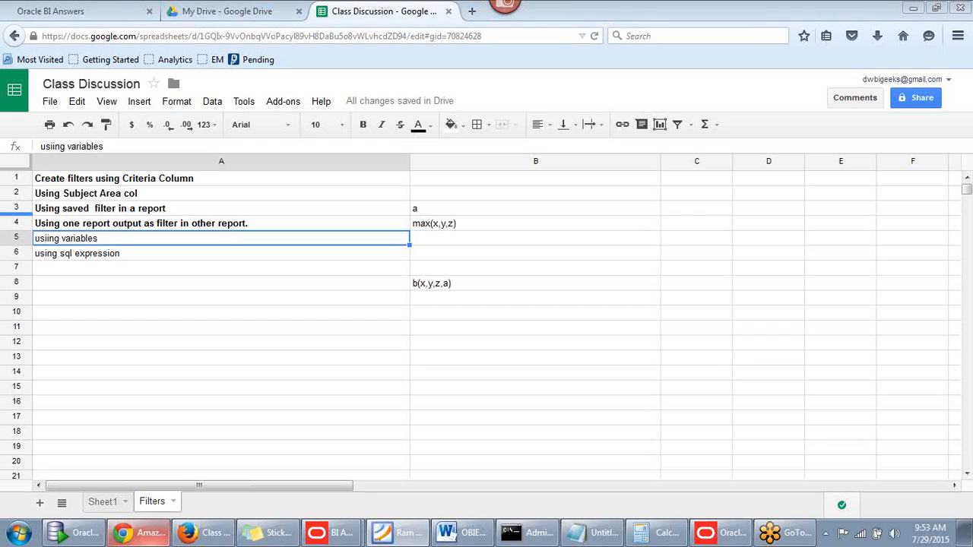
click(86, 253)
click(89, 240)
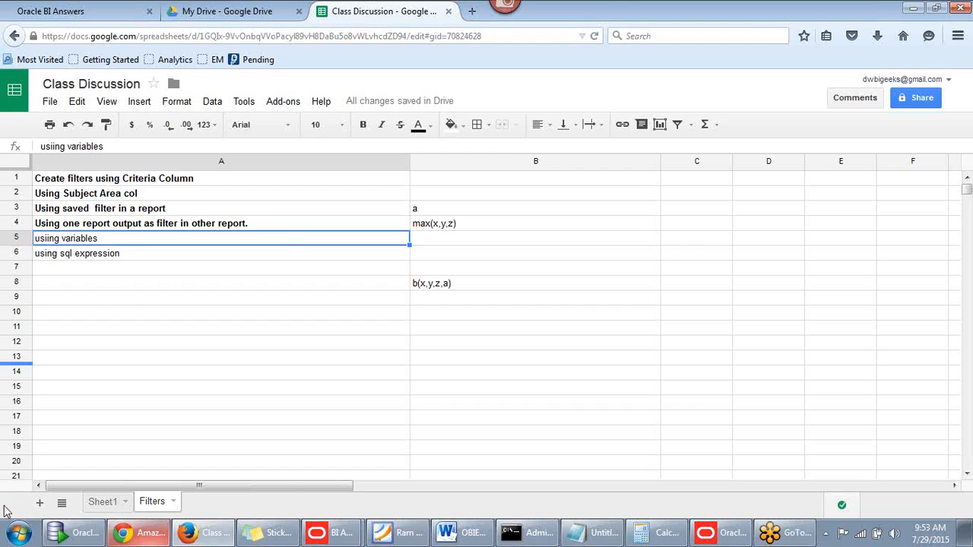
Open the Windows Start menu
click(18, 532)
click(374, 404)
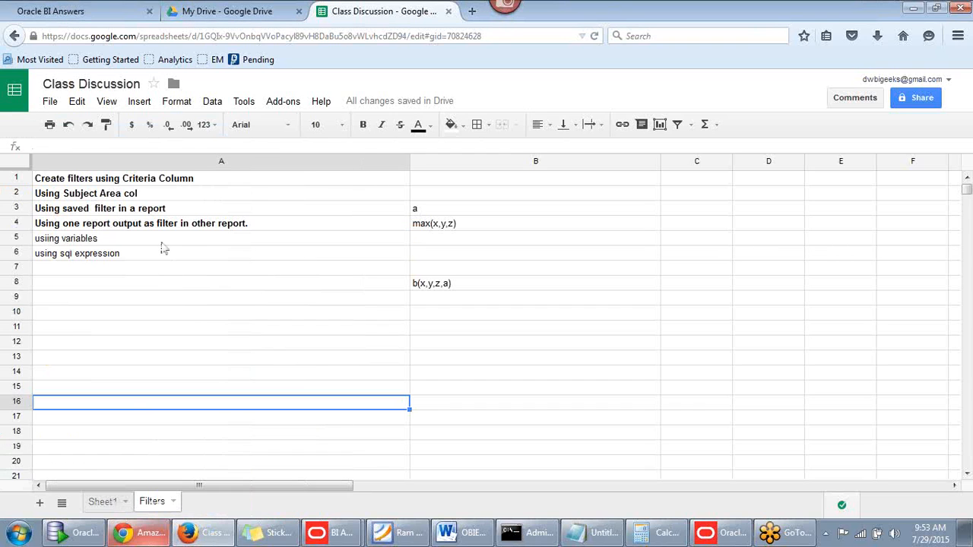
click(163, 240)
click(17, 533)
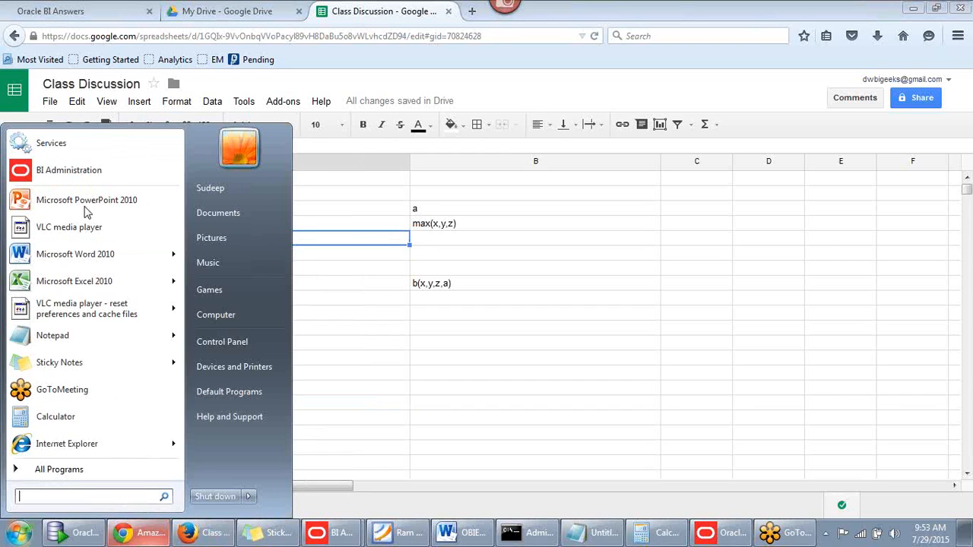
Launch Oracle BI Administration Tool
click(103, 170)
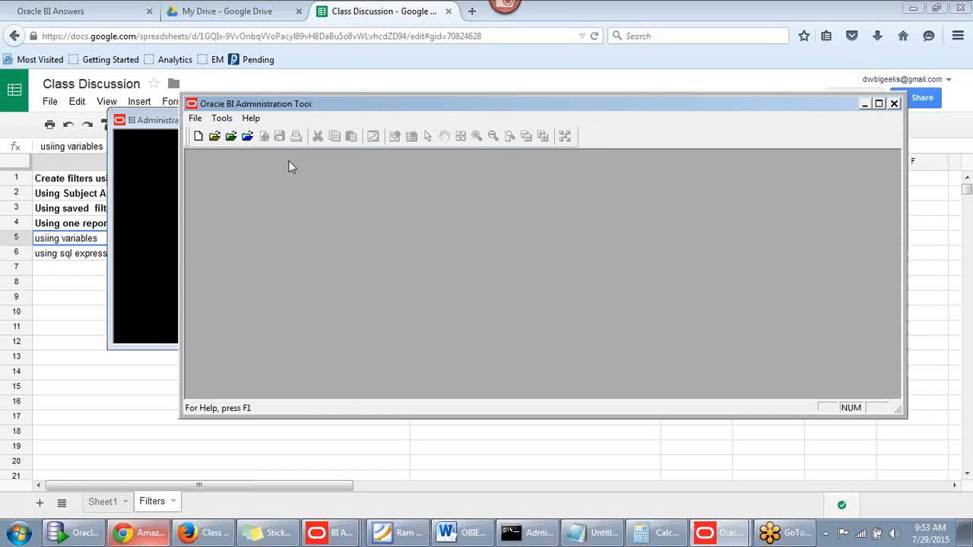
click(229, 123)
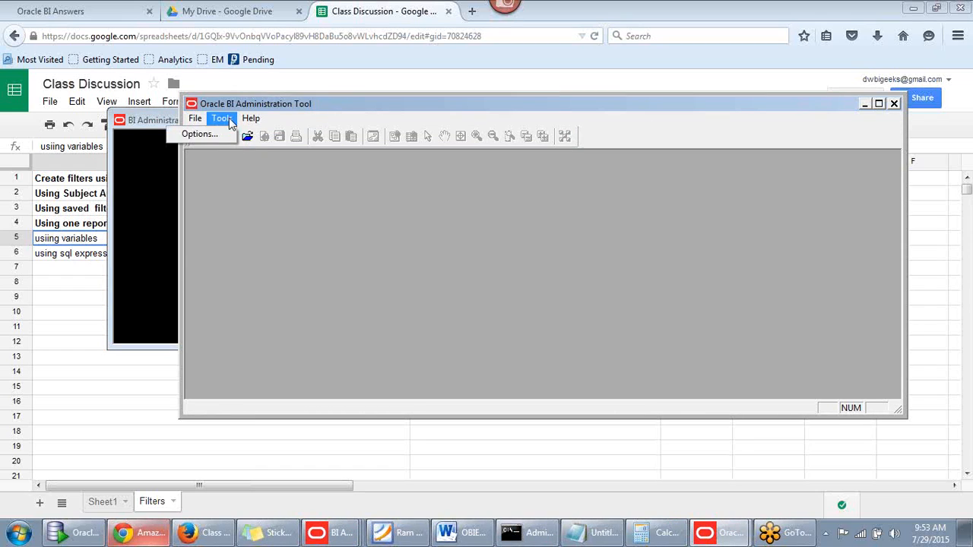
click(317, 108)
Open the coreapplication_OH301181456 repository online, entering the repository and user passwords
click(199, 122)
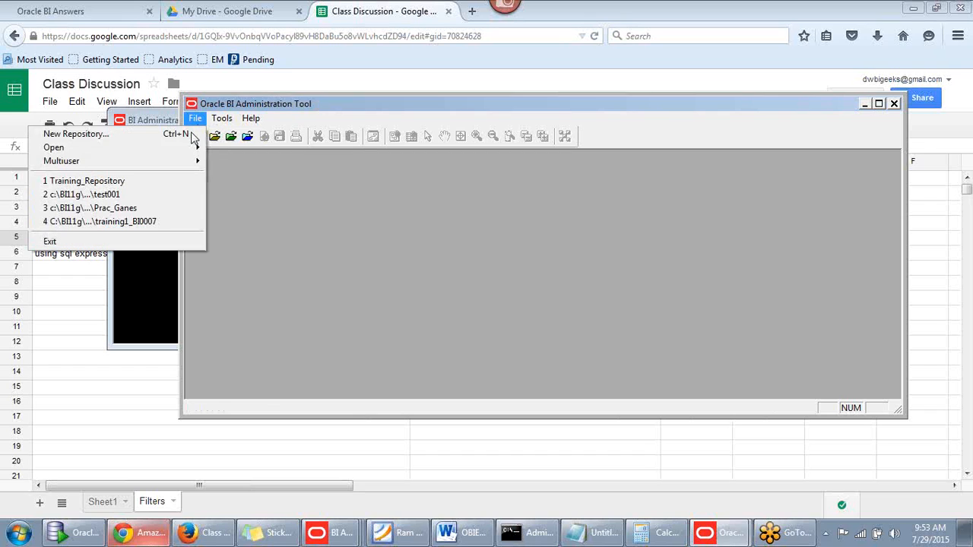
mouse_move(154, 150)
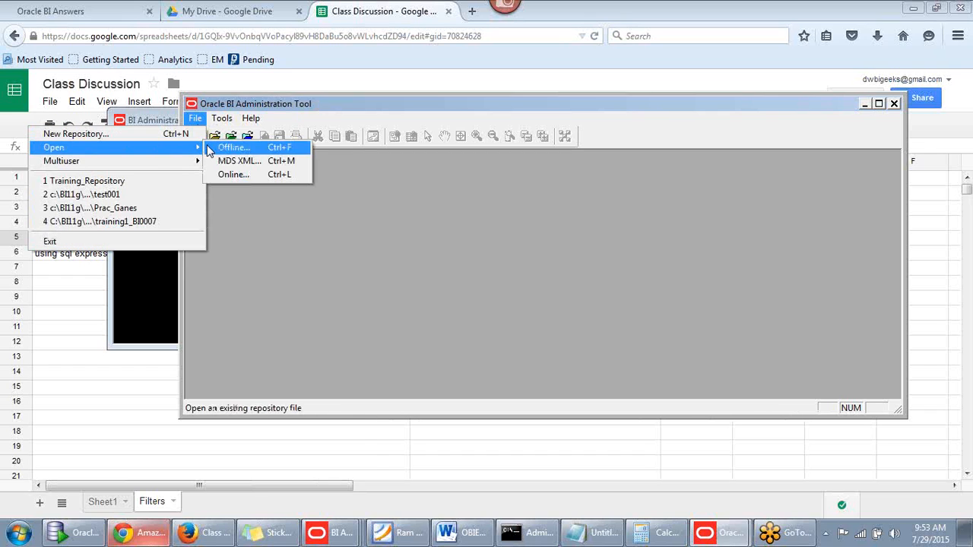
click(234, 175)
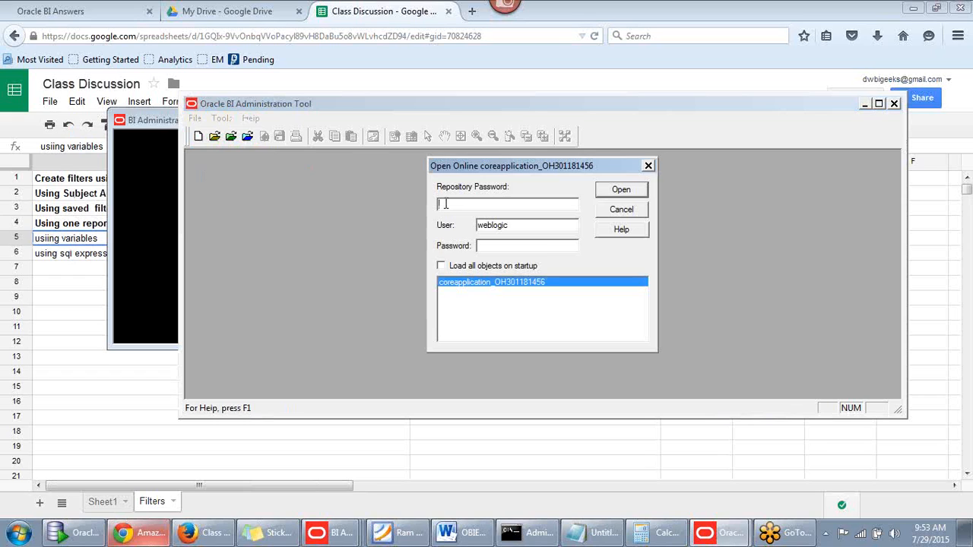
text(Admin123)
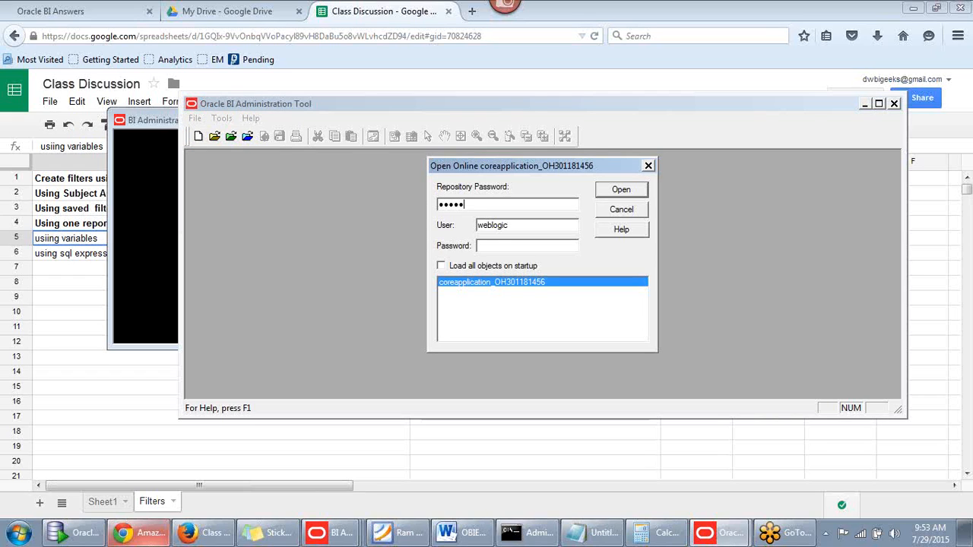
key(Tab)
key(Tab)
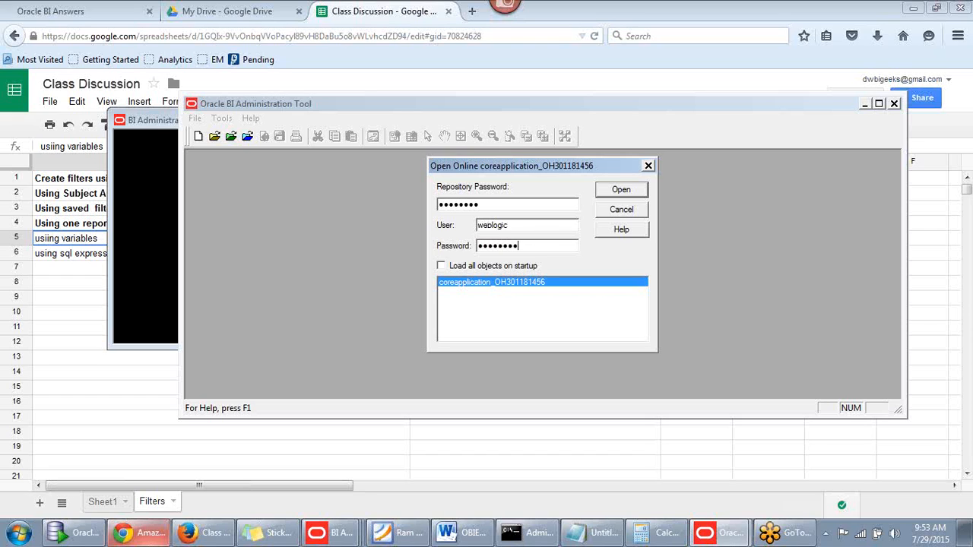
click(619, 192)
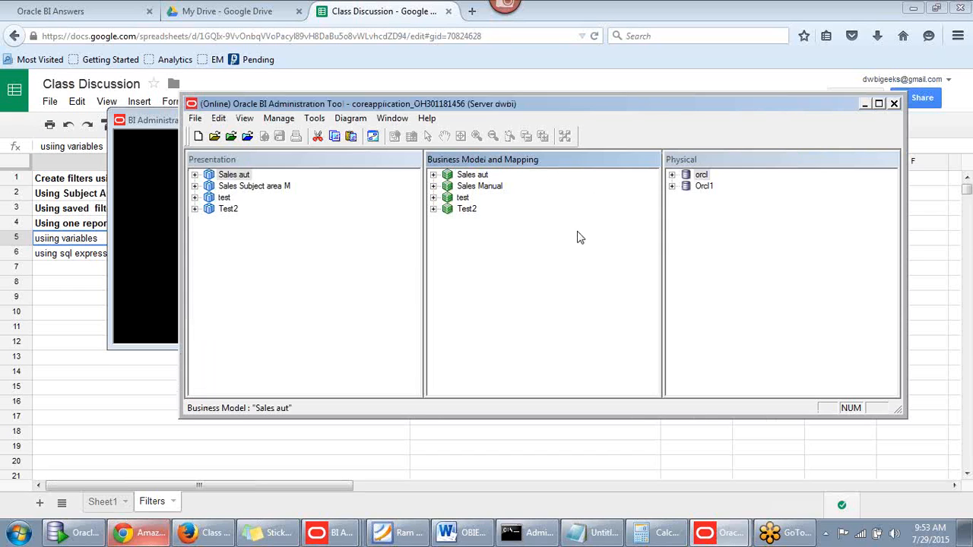
Open the Variable Manager from the Manage menu
click(315, 118)
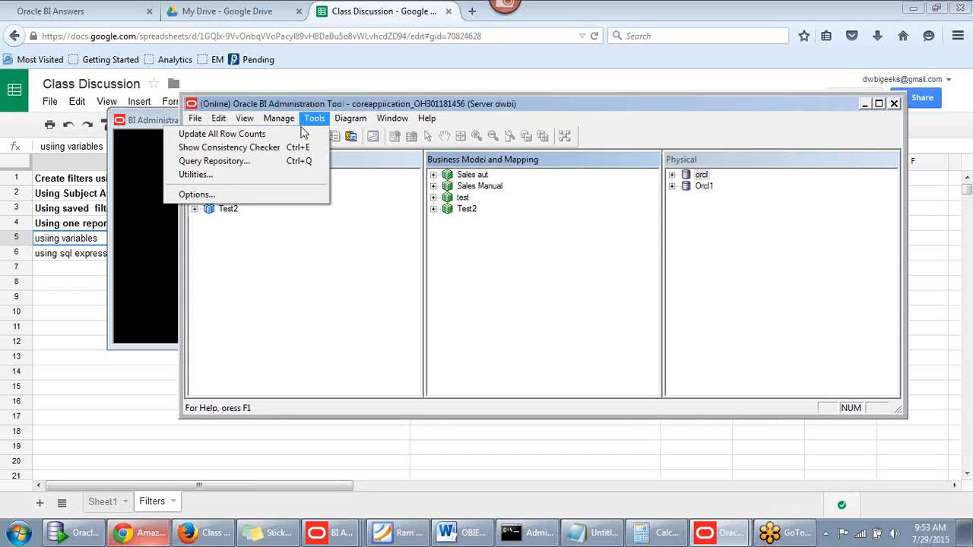
click(279, 119)
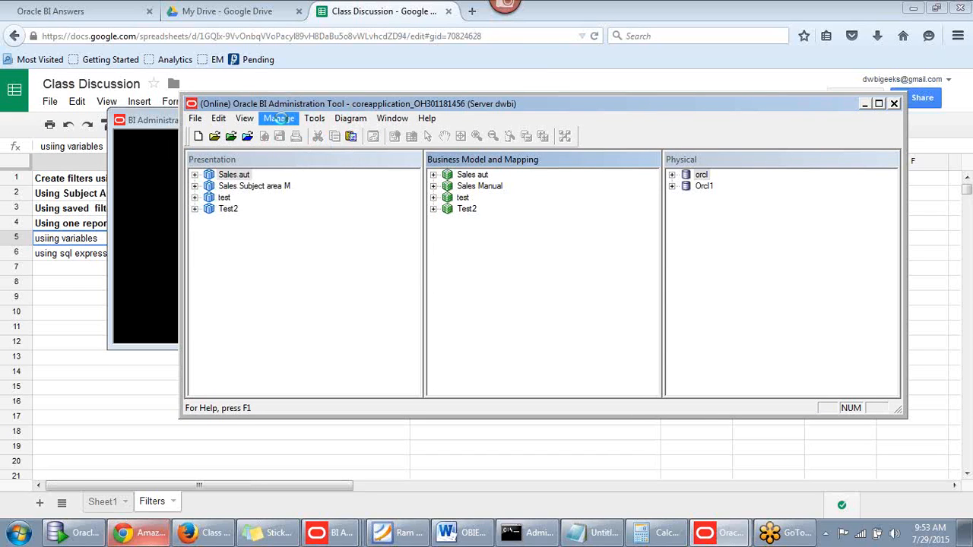
click(262, 215)
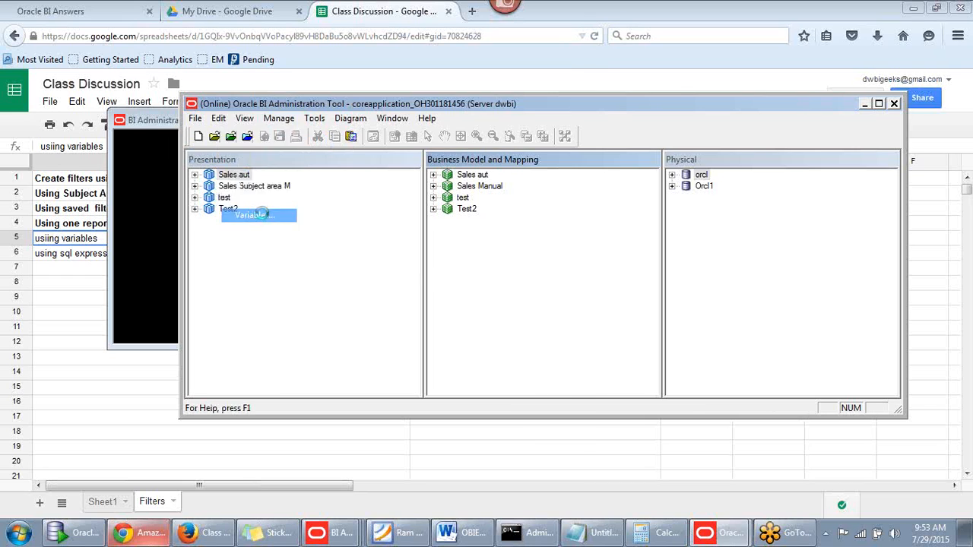
drag(289, 47, 370, 91)
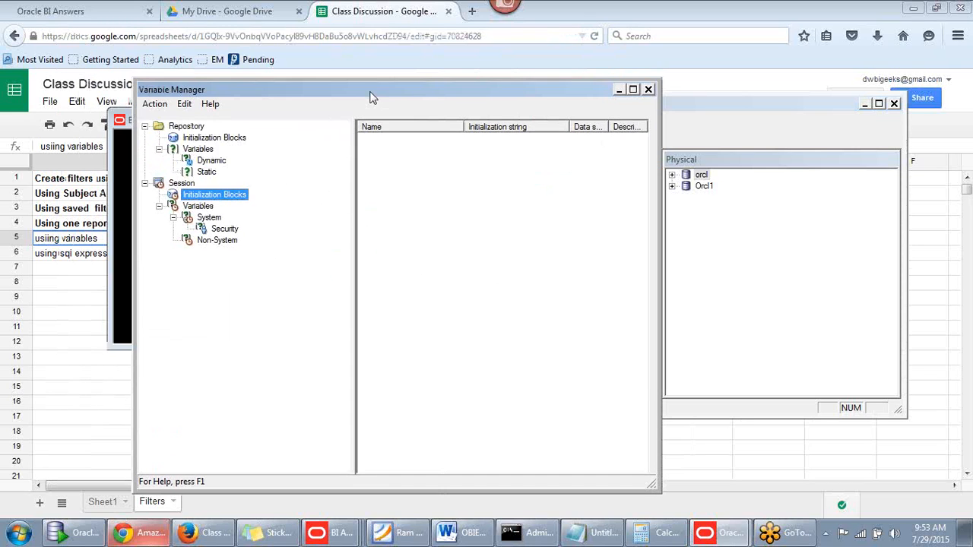
Add static repository variable Year_Static_V with default initializer 1998
click(186, 127)
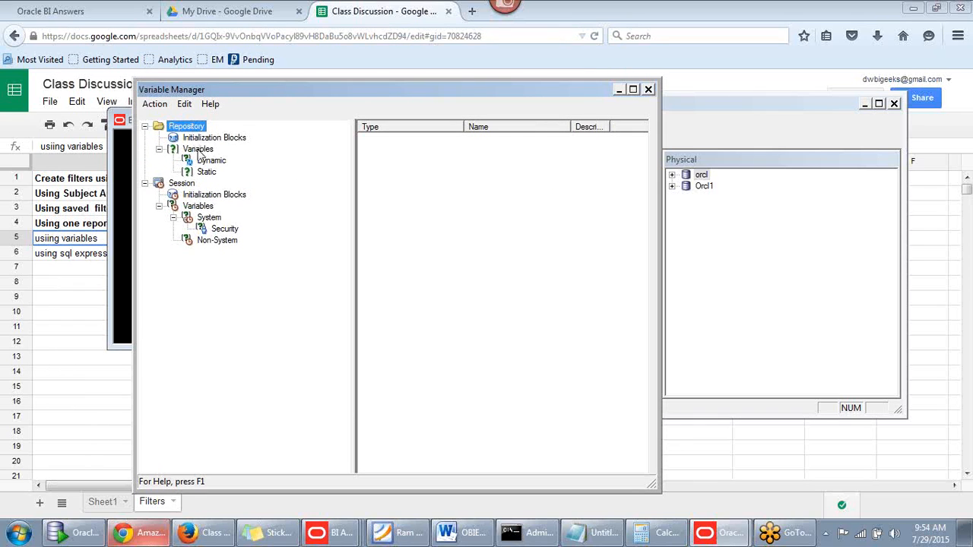
click(206, 172)
right_click(404, 180)
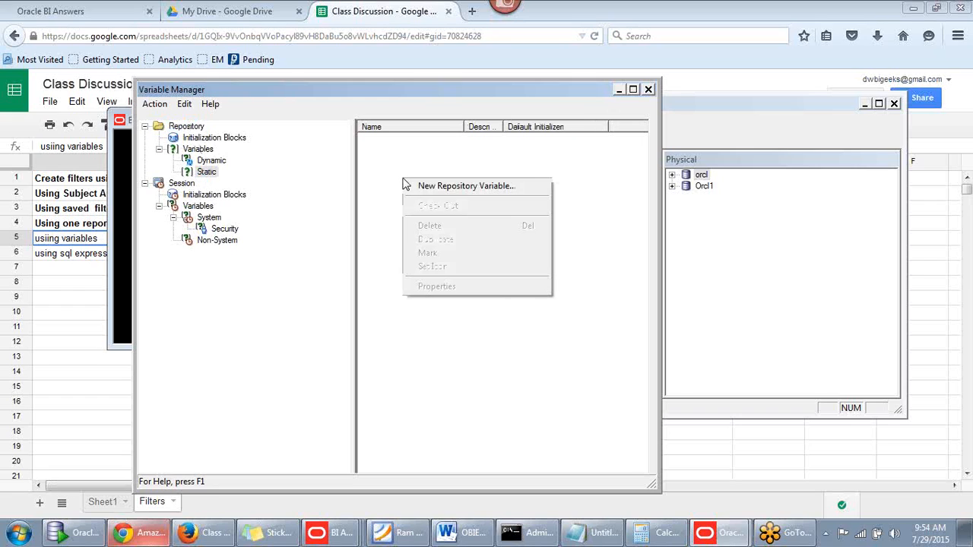
click(422, 187)
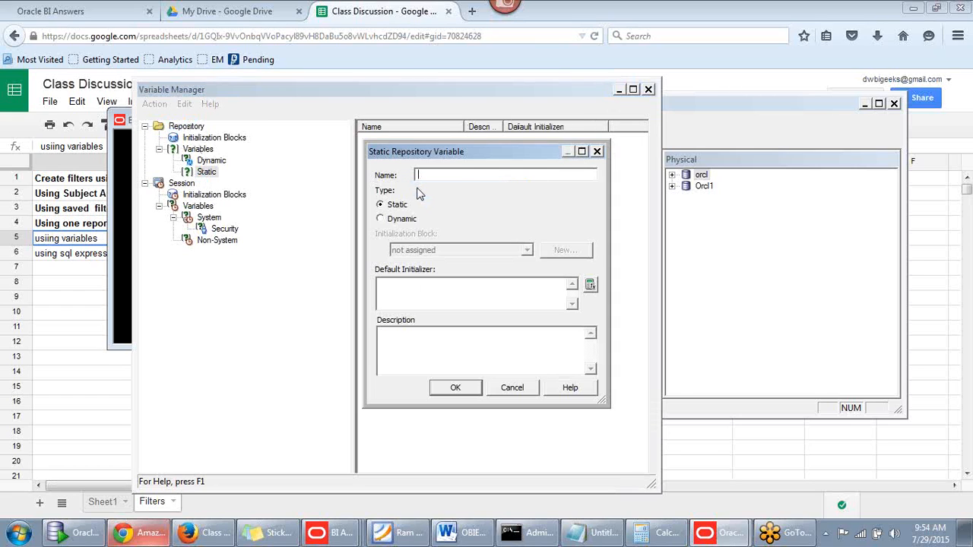
click(405, 287)
drag(497, 151, 533, 148)
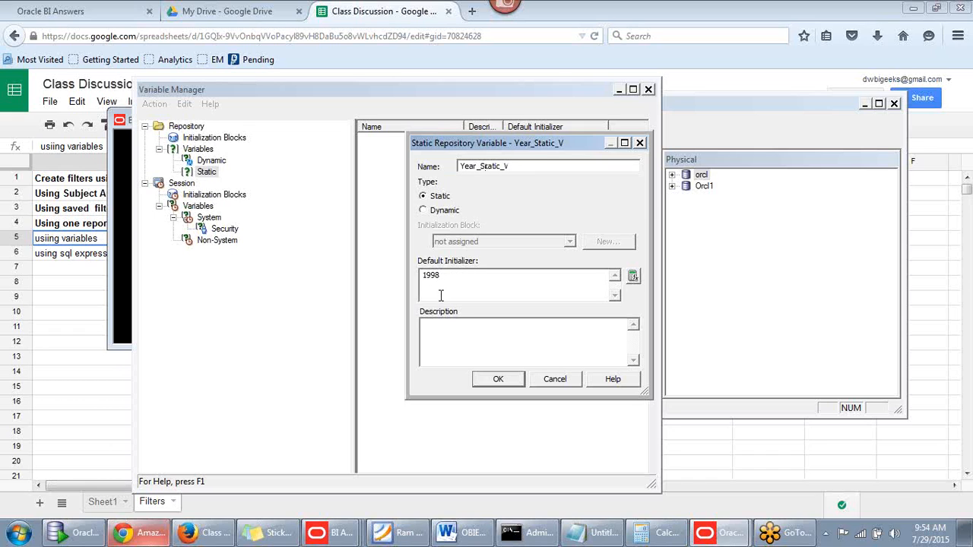
click(495, 380)
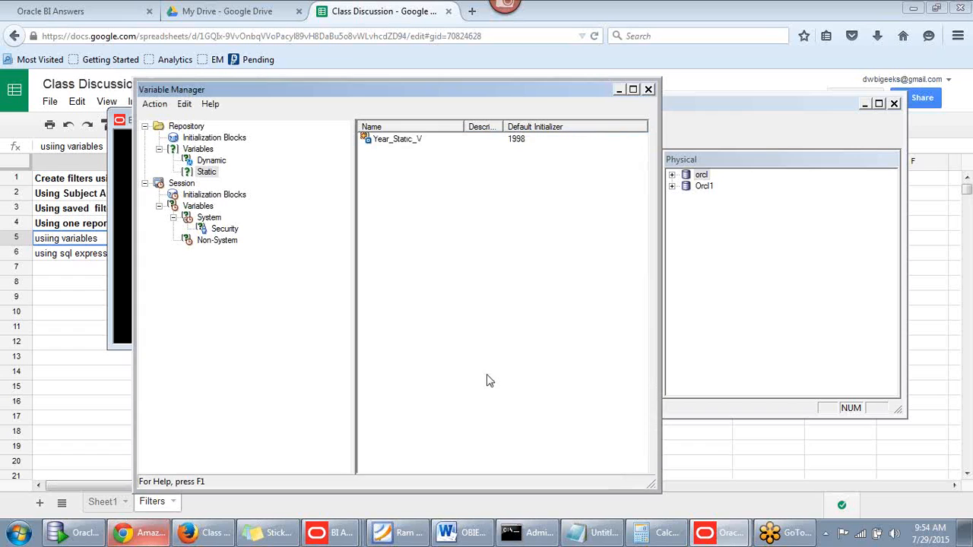
Close the Variable Manager, save the repository with a clean global consistency check, and minimize the Administration Tool
click(649, 90)
click(263, 136)
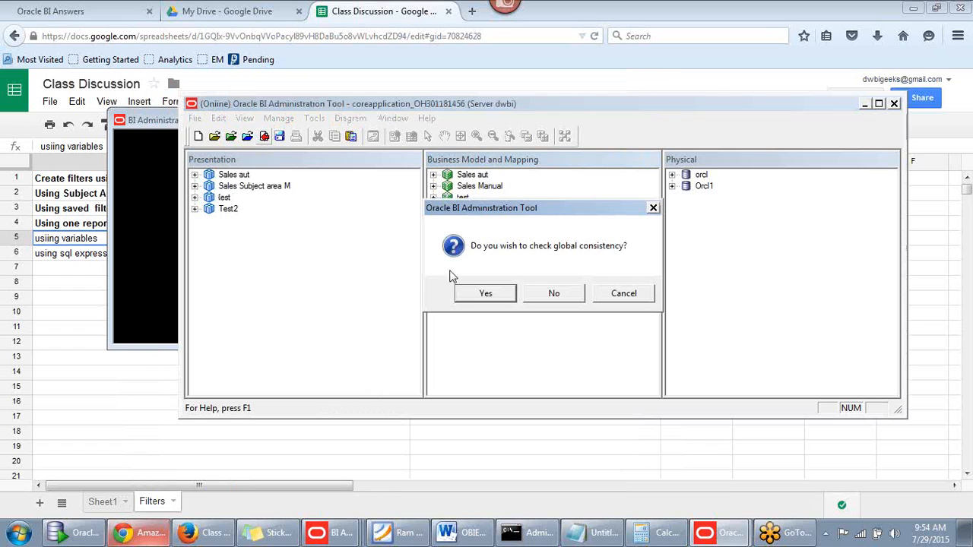
click(465, 294)
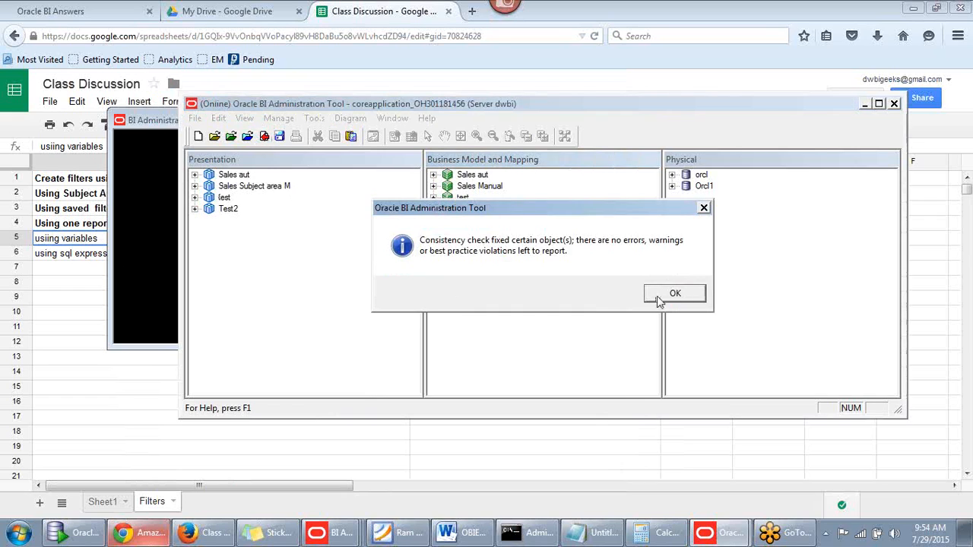
click(659, 296)
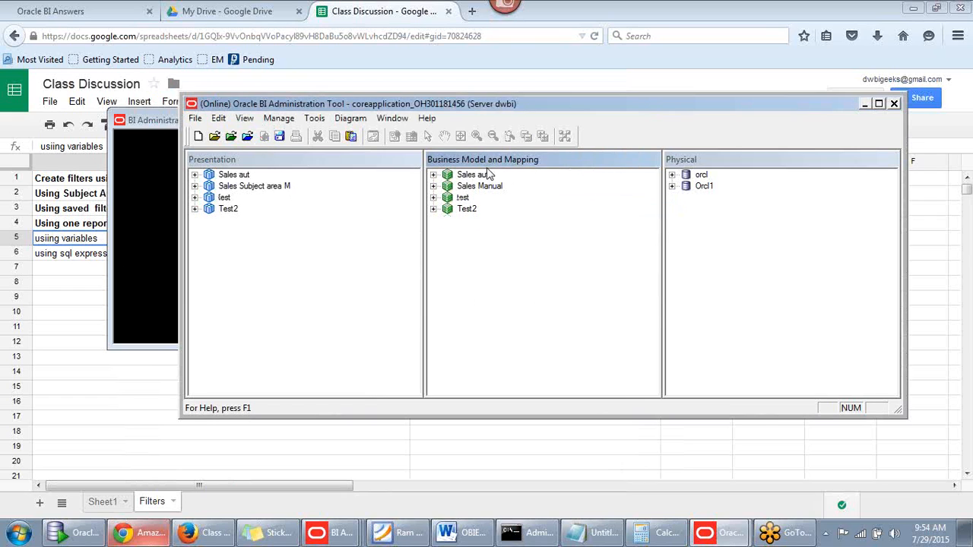
click(866, 103)
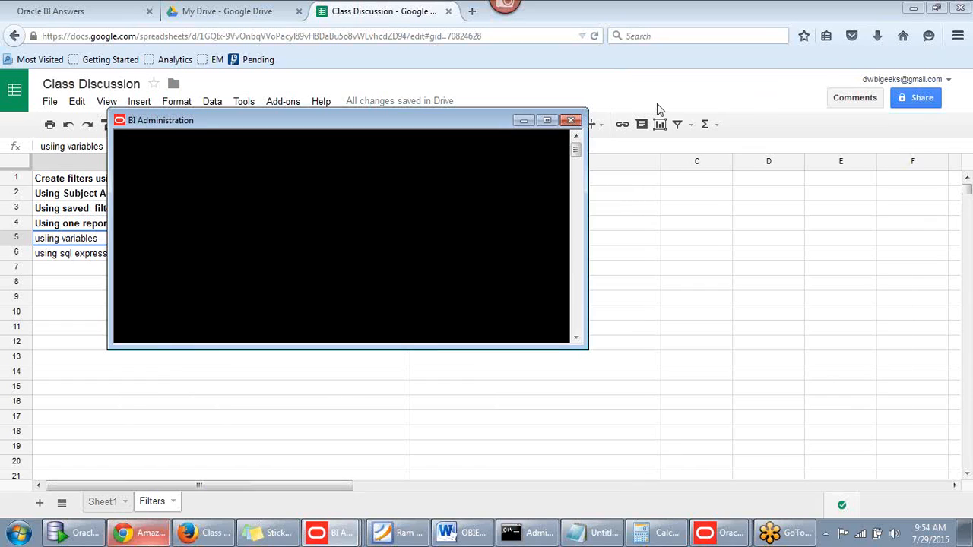
click(523, 121)
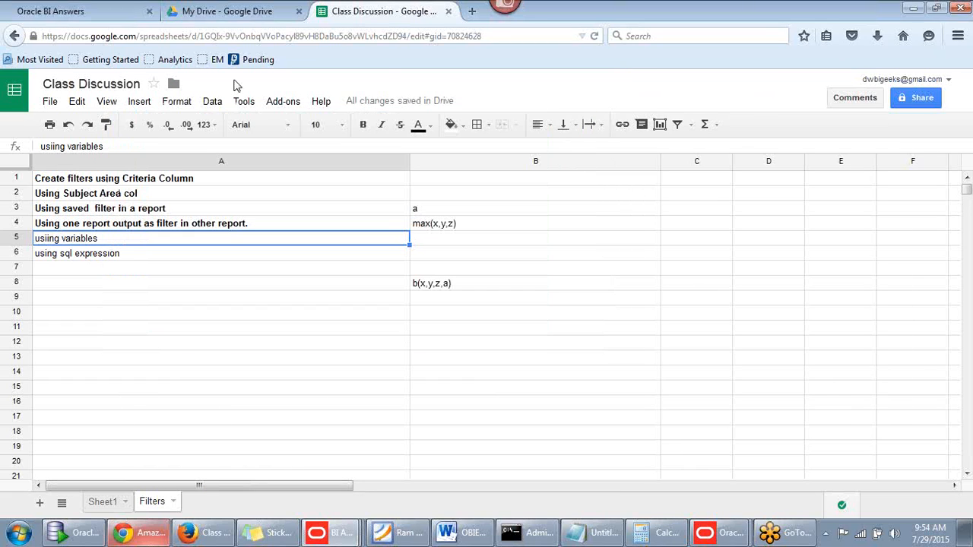
In the MaxMonth analysis criteria, refresh the subject areas and reload their metadata
click(72, 12)
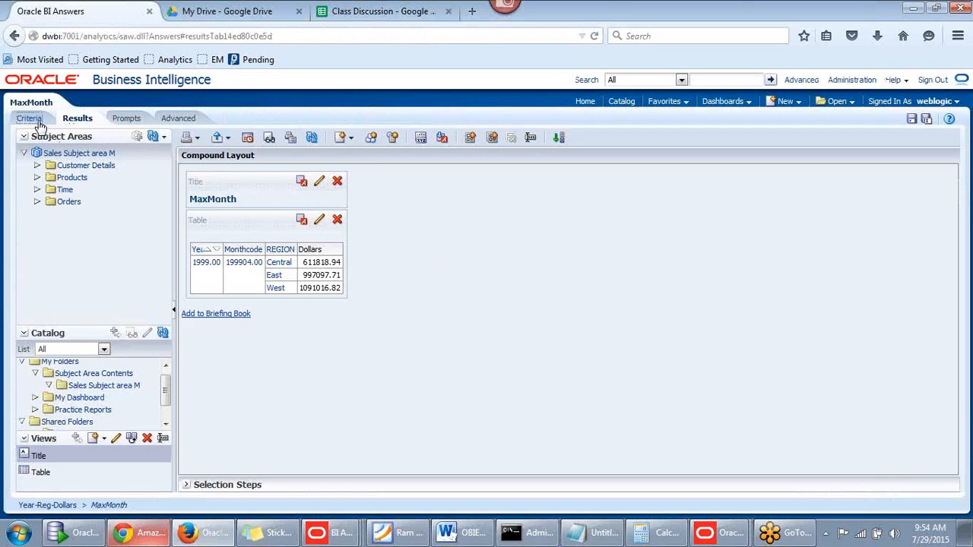
click(31, 119)
click(164, 138)
click(167, 153)
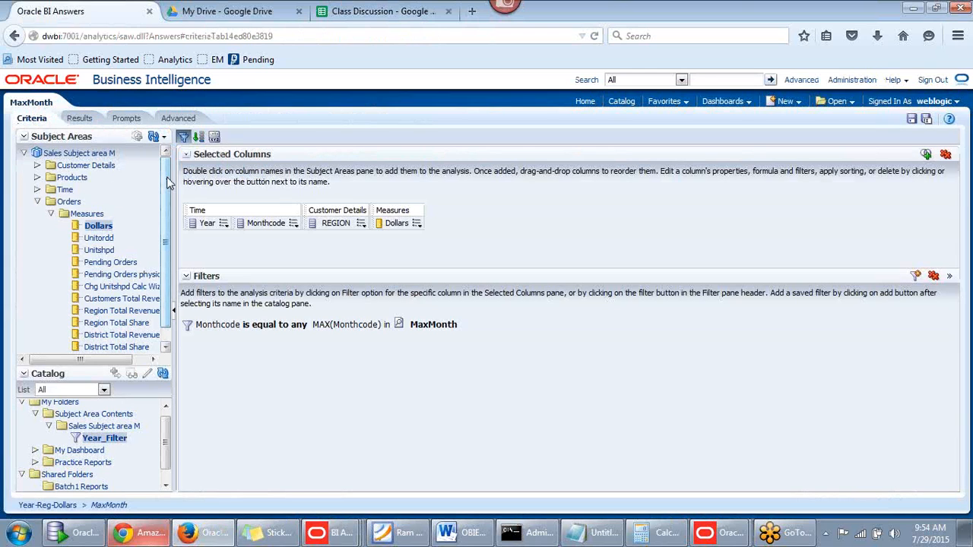
click(164, 137)
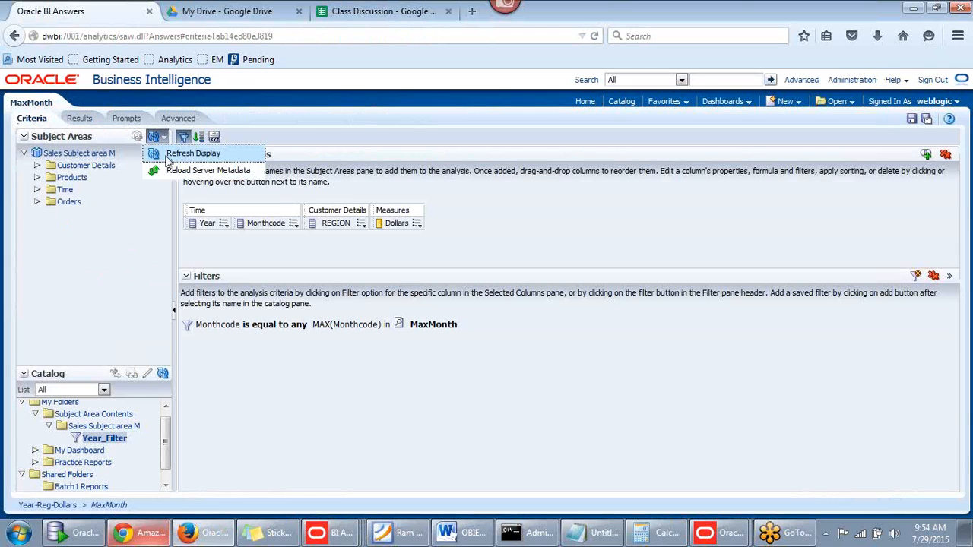
click(166, 167)
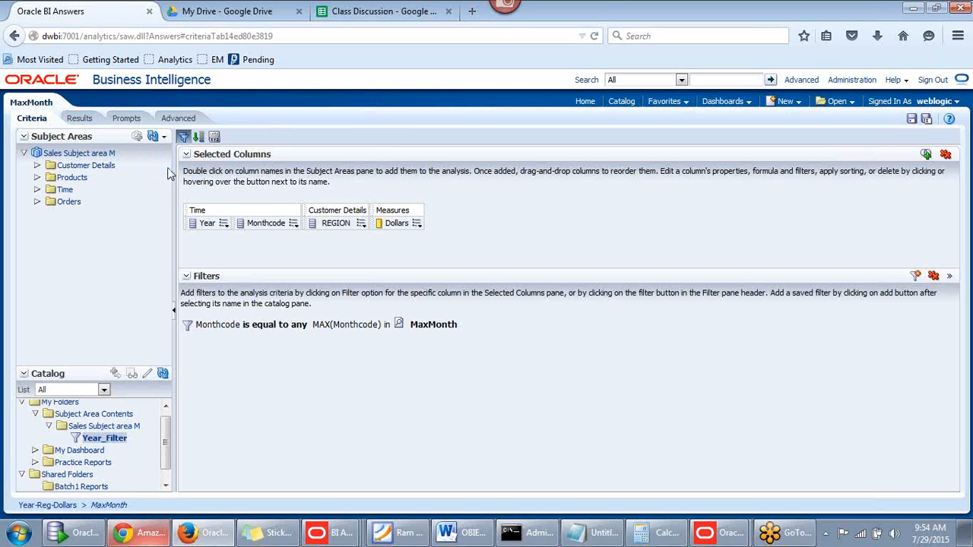
Remove all filters and selected columns from MaxMonth, then leave it for the Catalog
click(933, 275)
click(946, 154)
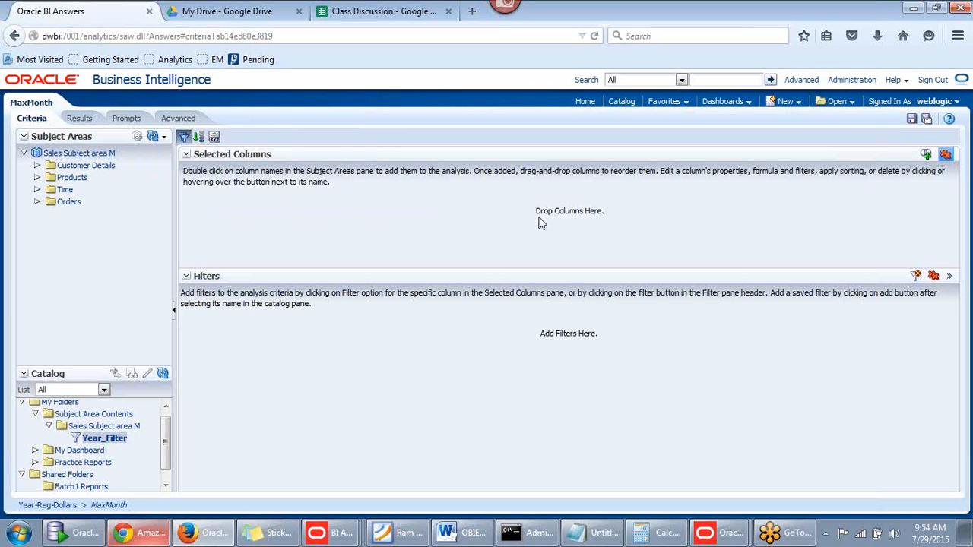
click(37, 165)
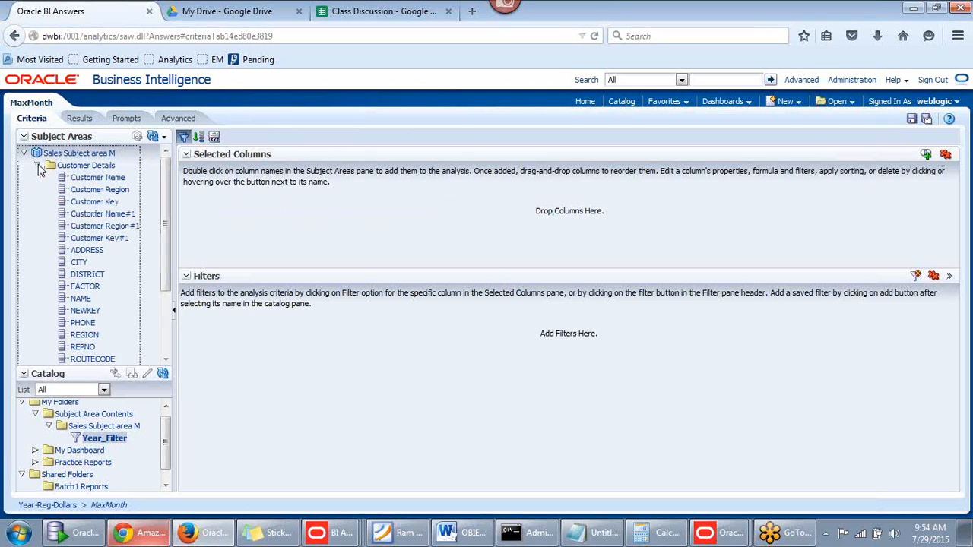
click(37, 166)
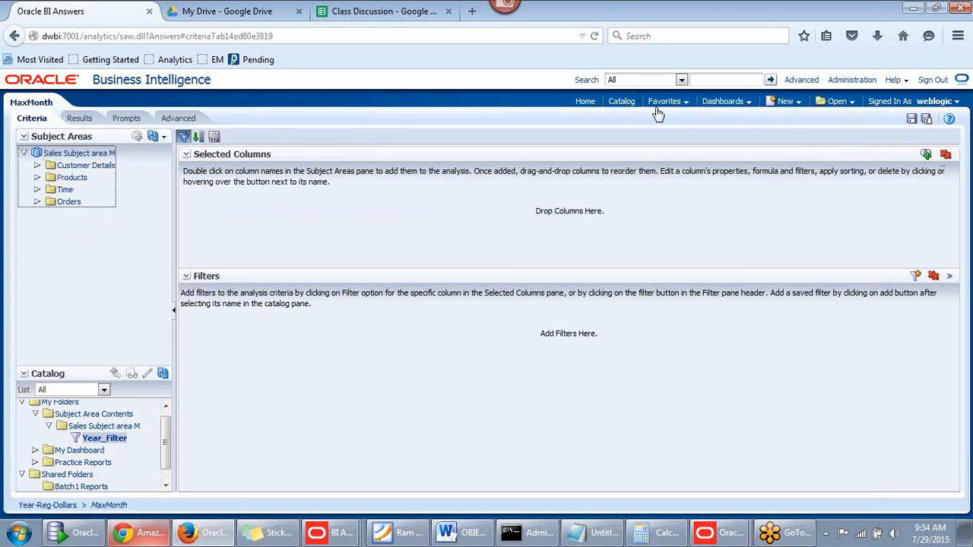
click(619, 106)
click(583, 269)
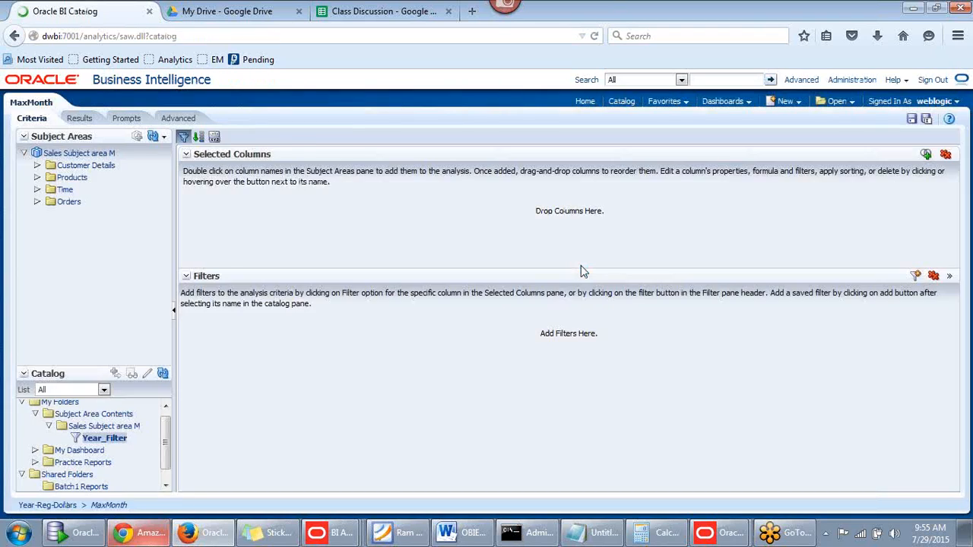
Open Year-Reg-Dollars from the Catalog for editing and view its Year, REGION and Dollars criteria
click(240, 283)
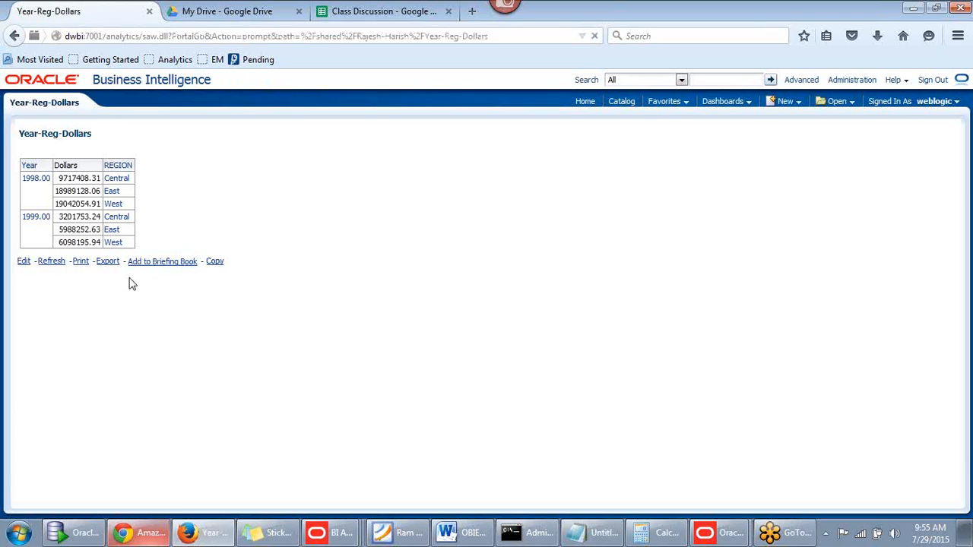
click(25, 263)
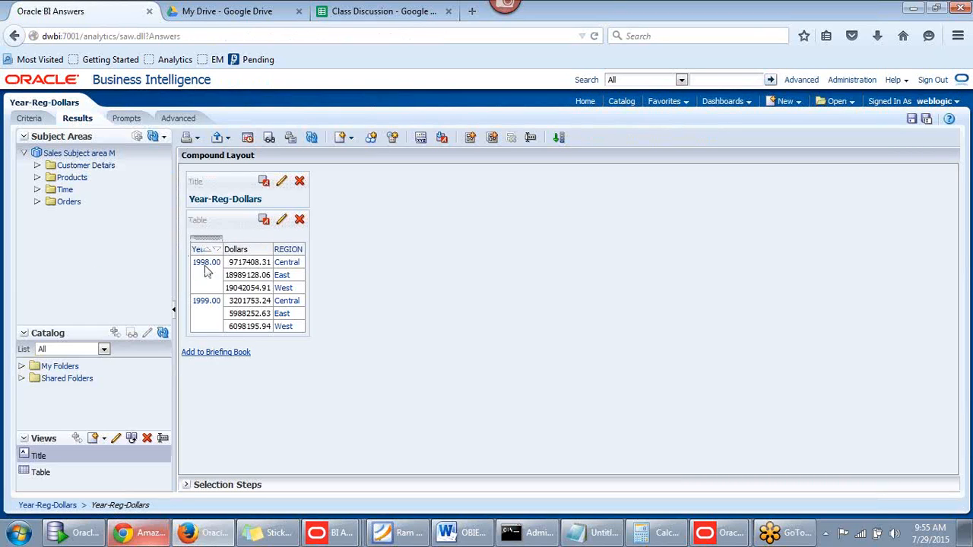
click(31, 118)
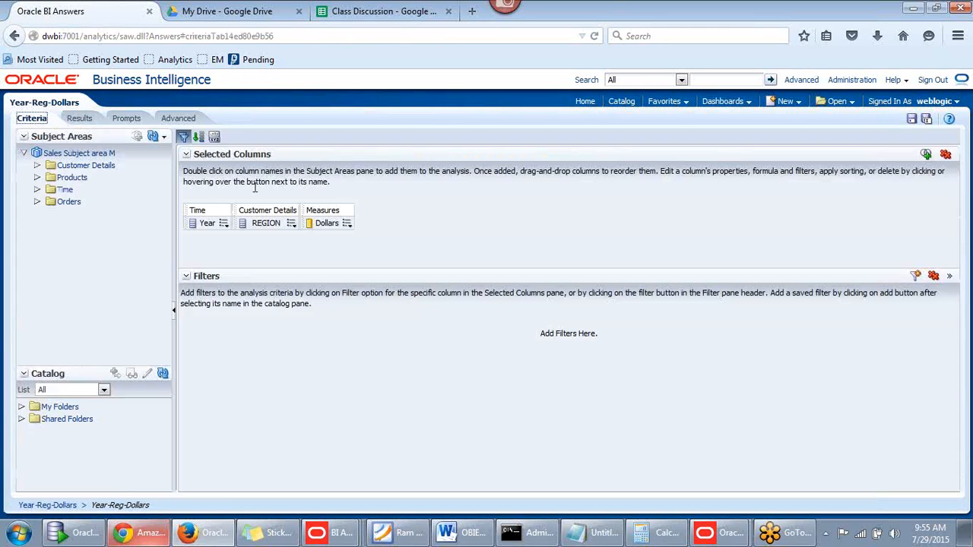
Start a new filter on the Year column with the operator 'is equal to / is in'
click(224, 223)
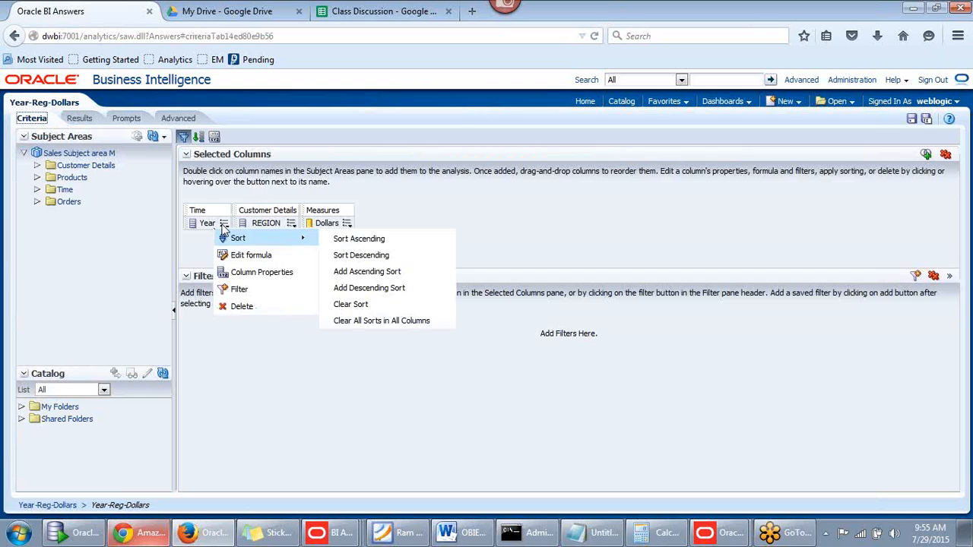
click(253, 291)
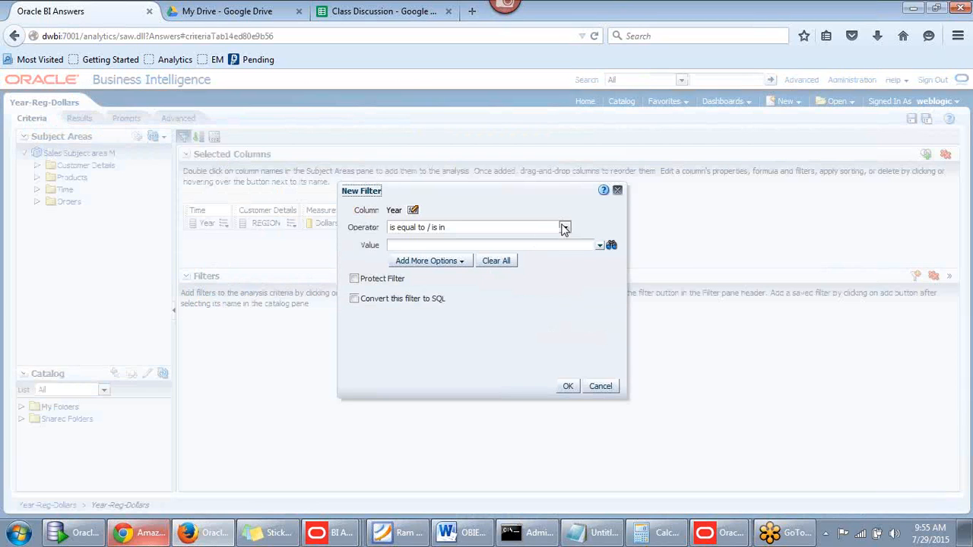
click(564, 230)
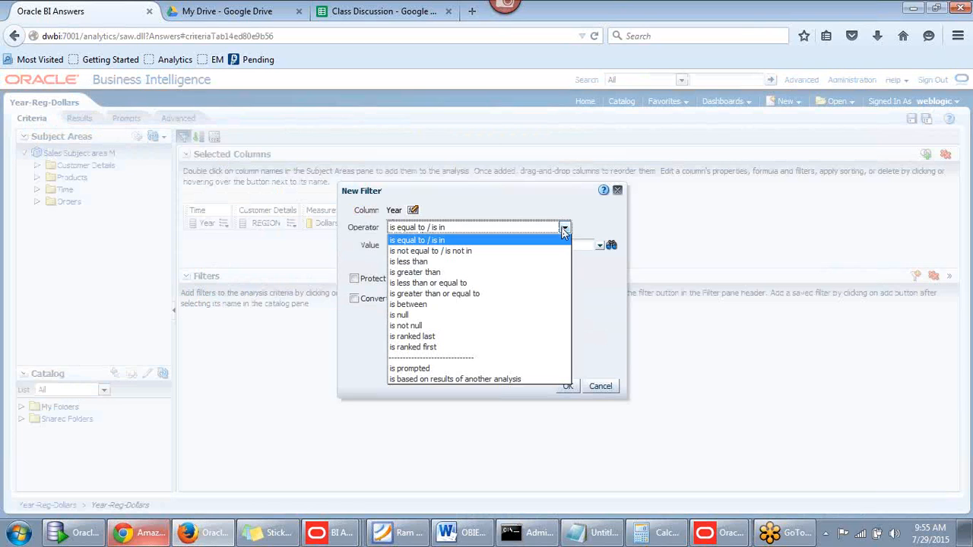
click(563, 228)
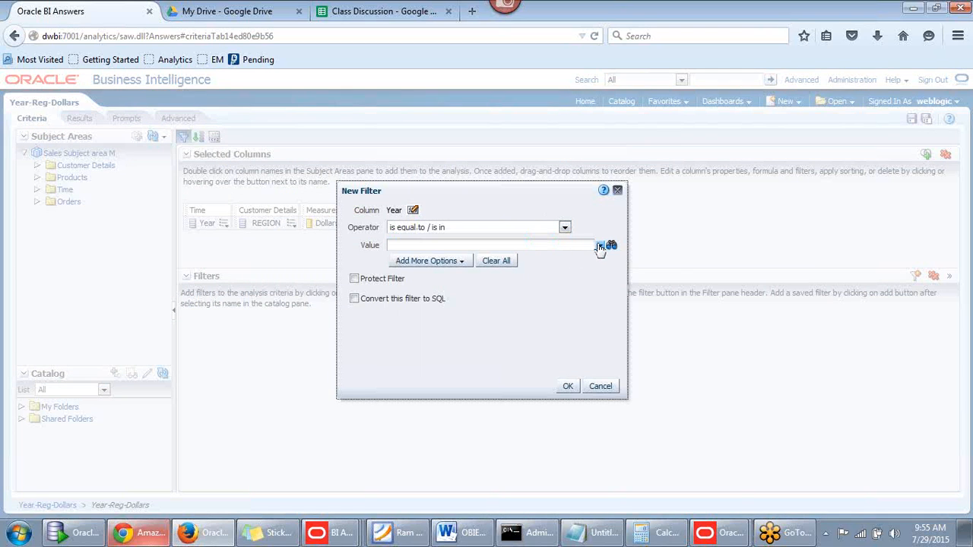
click(600, 246)
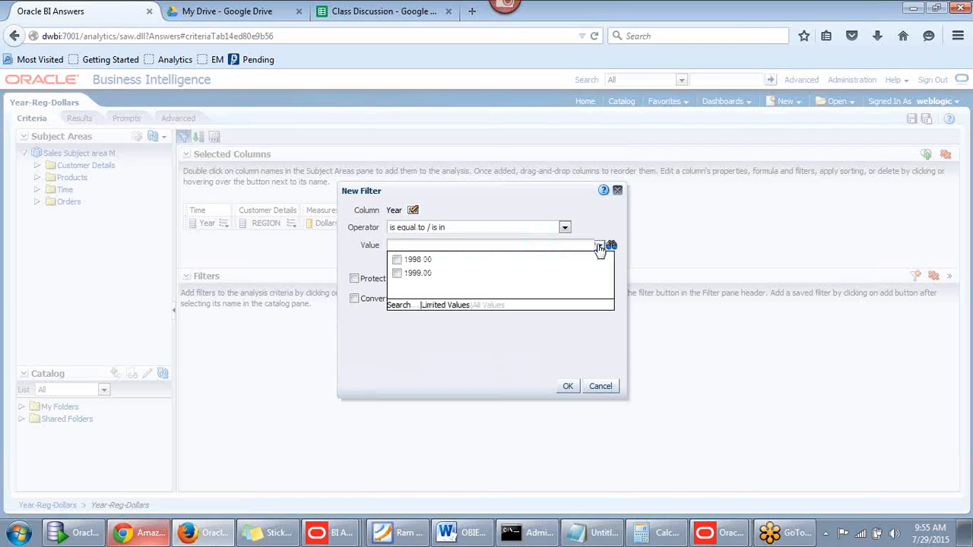
click(586, 235)
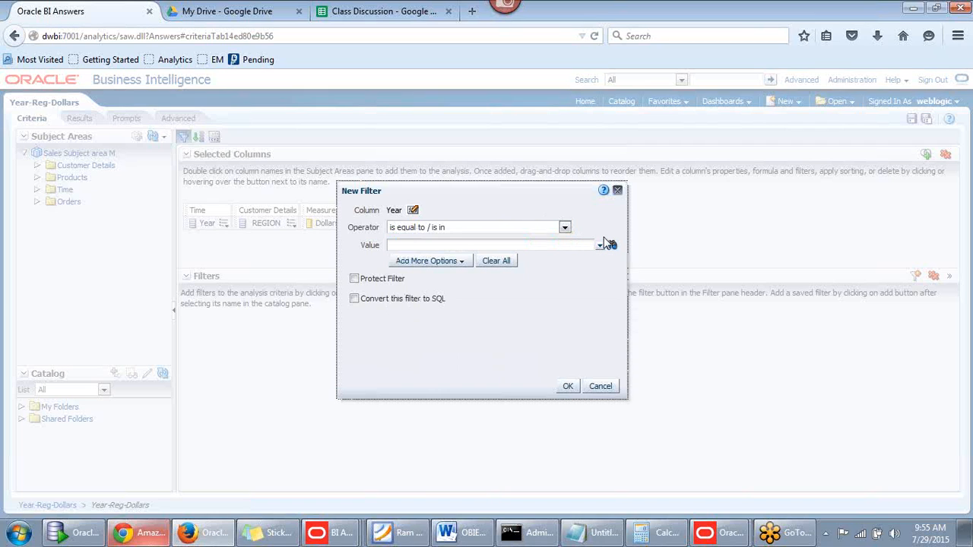
Add an empty Repository Variable value entry to the Year filter
click(437, 266)
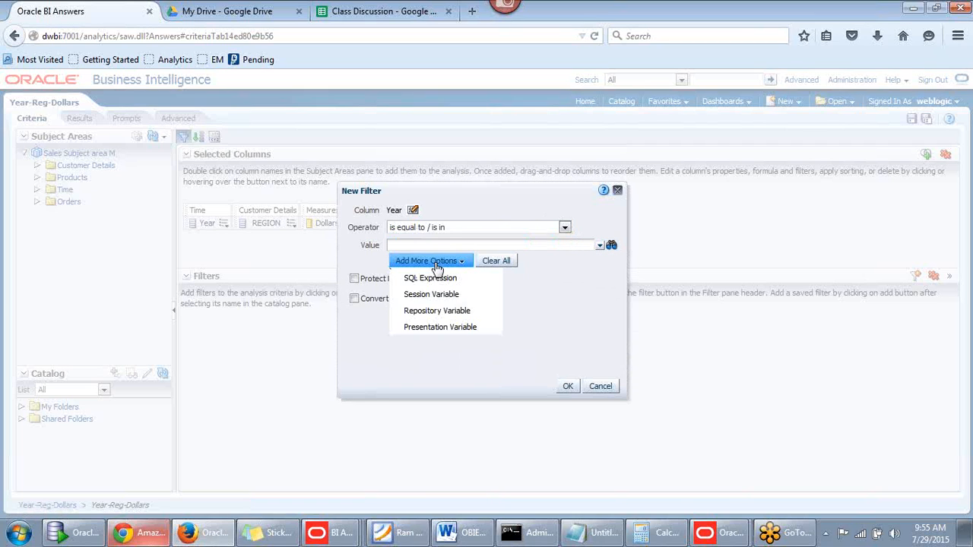
click(444, 314)
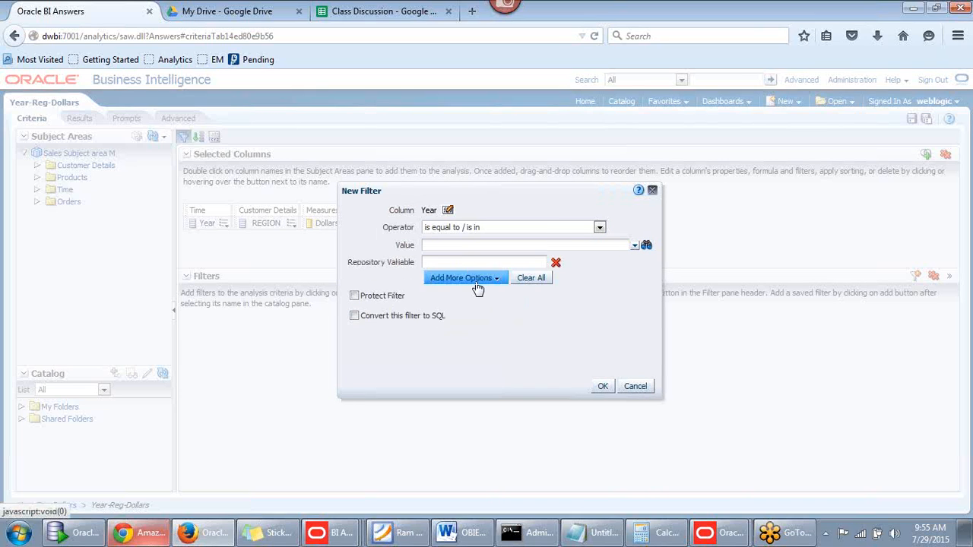
click(448, 262)
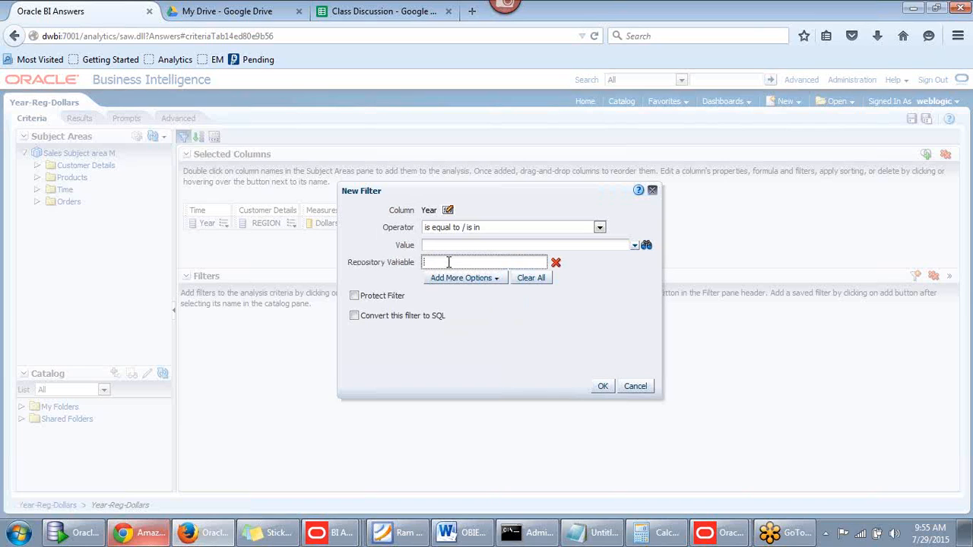
click(335, 534)
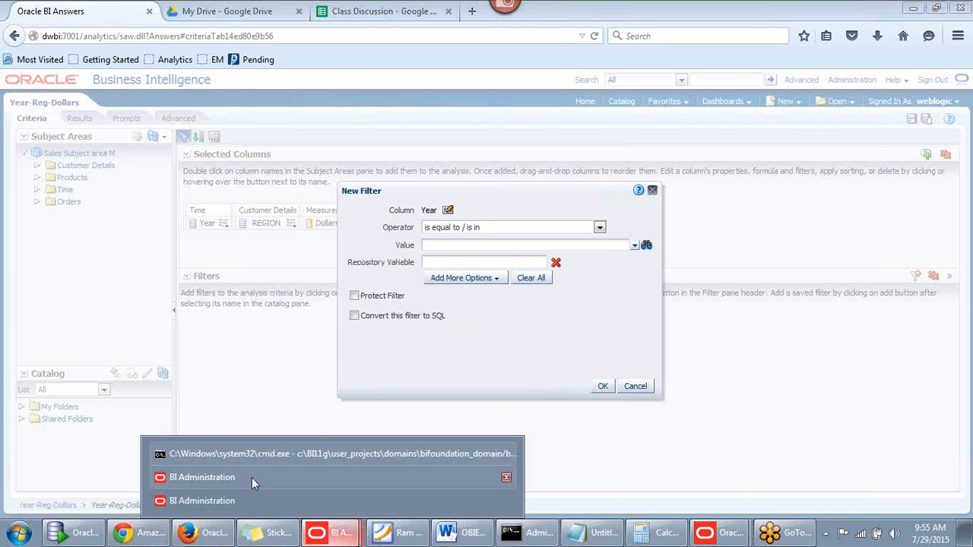
In Manage > Variables, check out the static variable Year_Static_V, keeping its default 1998
click(255, 479)
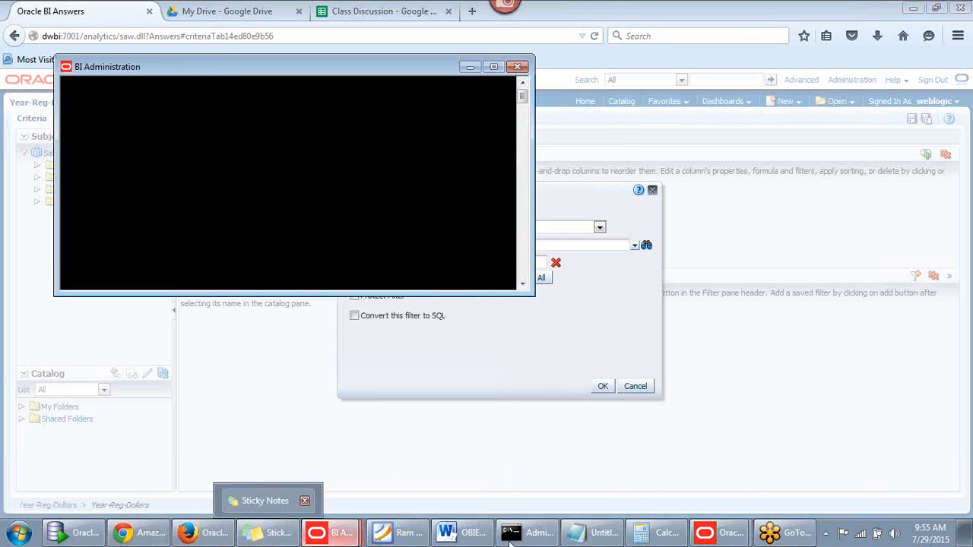
click(681, 502)
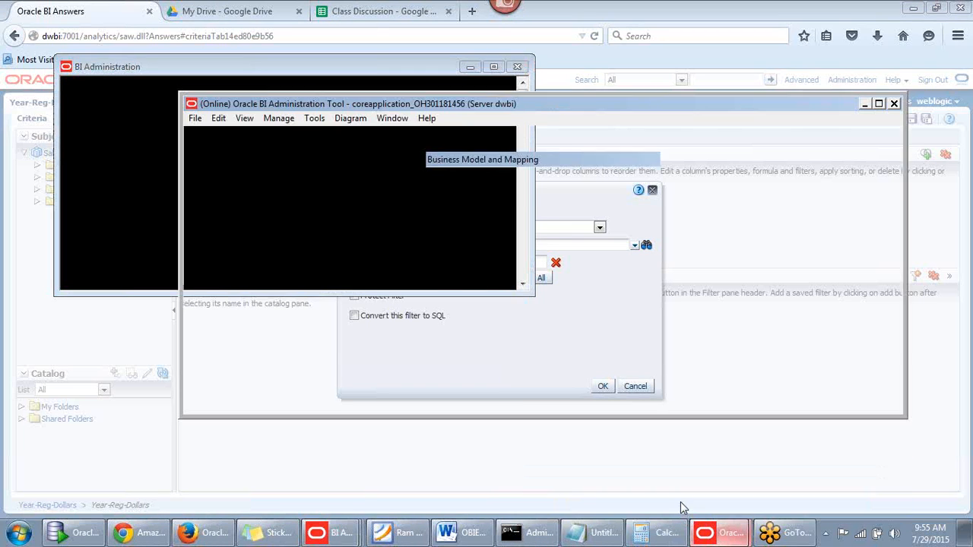
click(316, 122)
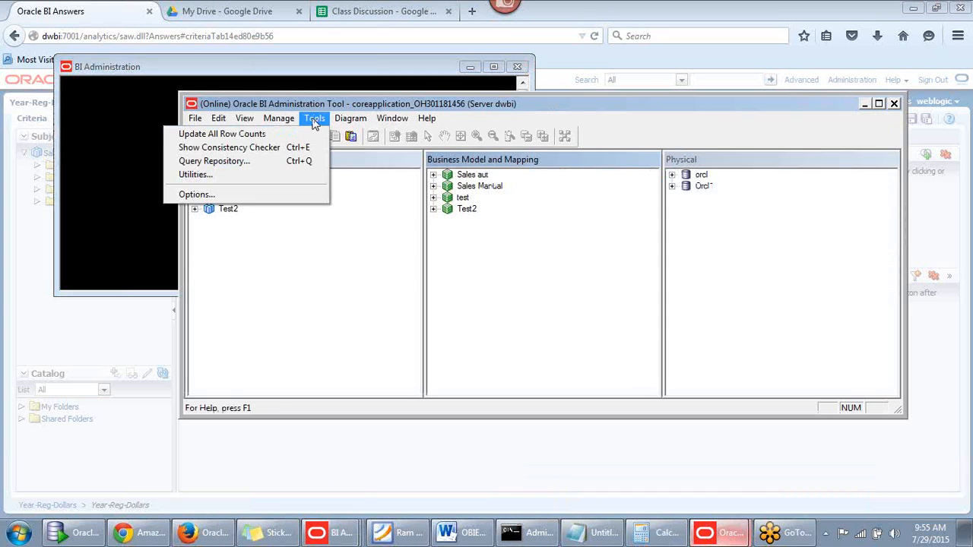
mouse_move(293, 126)
click(256, 215)
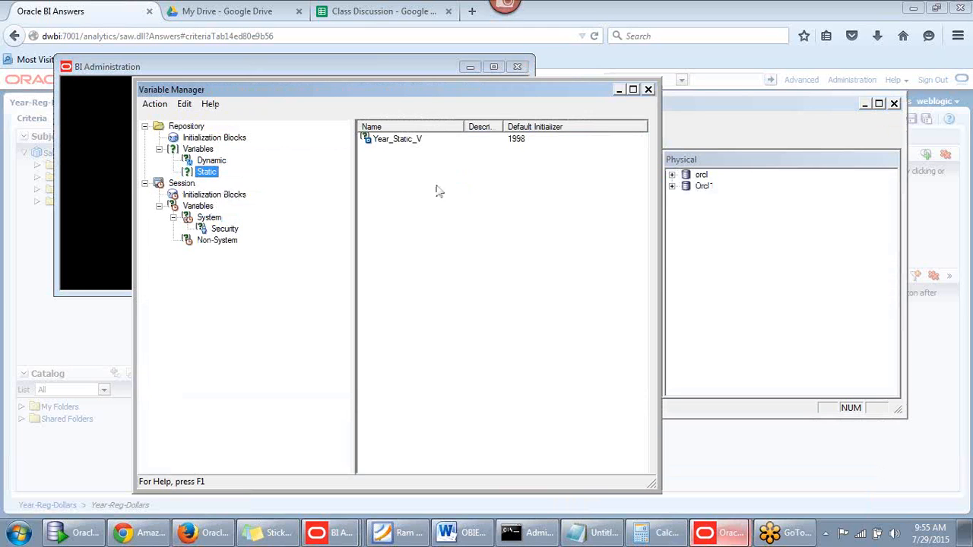
double_click(411, 142)
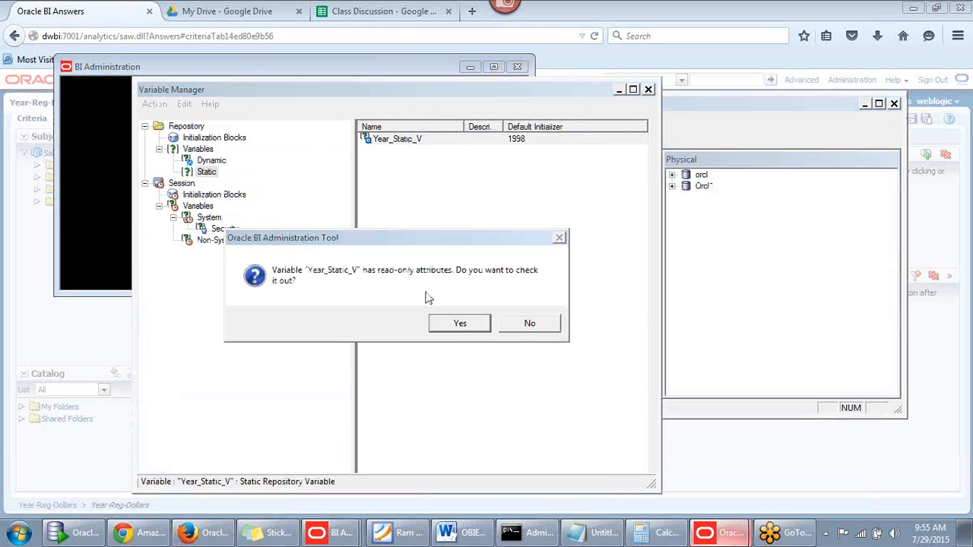
click(482, 332)
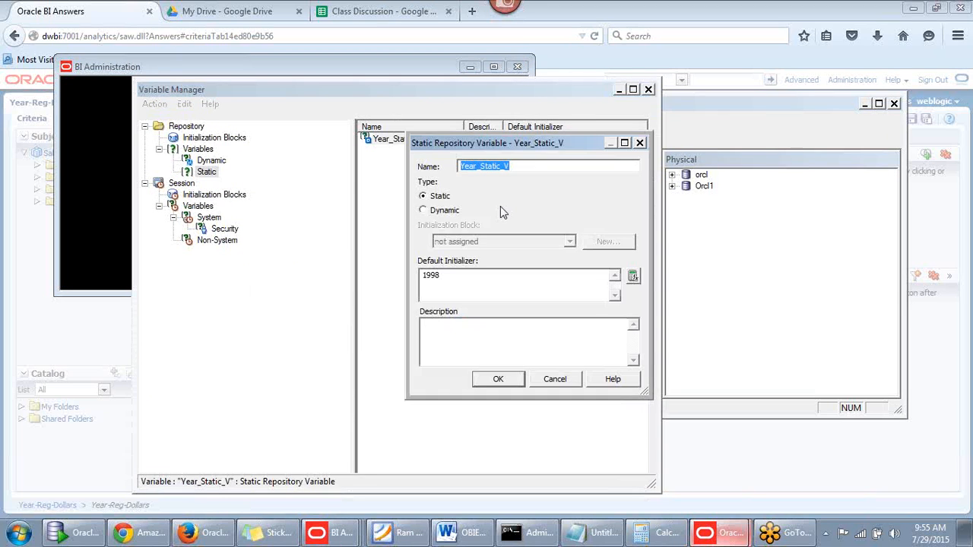
click(511, 379)
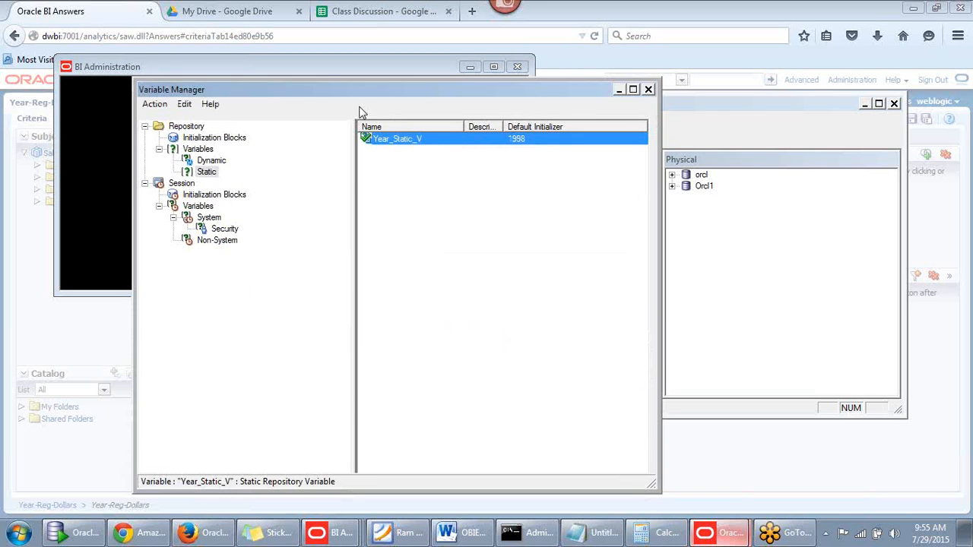
Check in the repository changes, pass the global consistency check, and save the repository
click(648, 89)
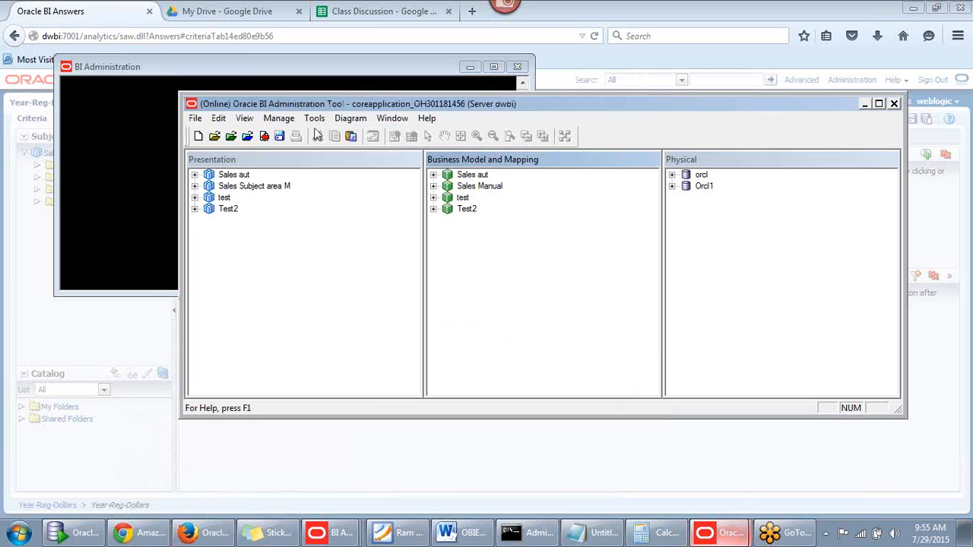
click(264, 135)
click(487, 292)
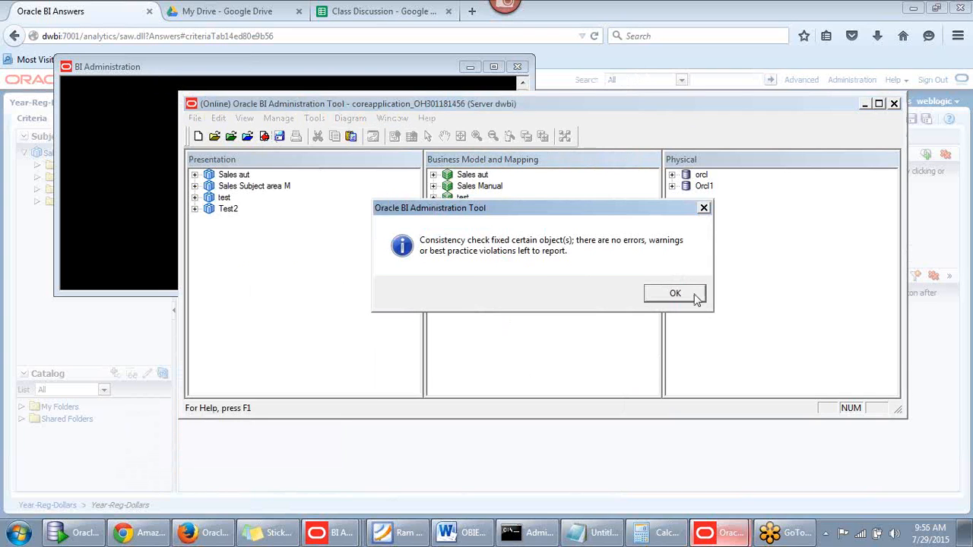
click(675, 293)
click(279, 143)
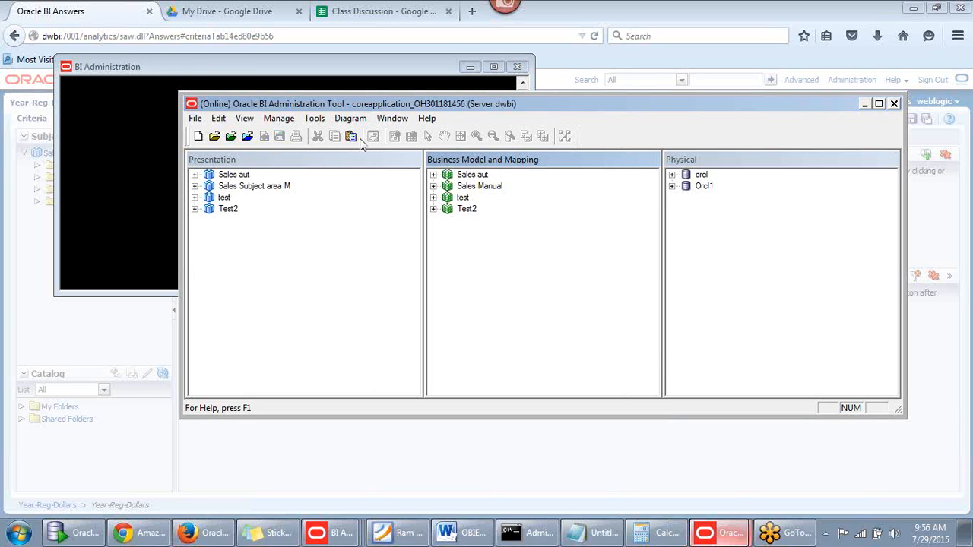
click(864, 104)
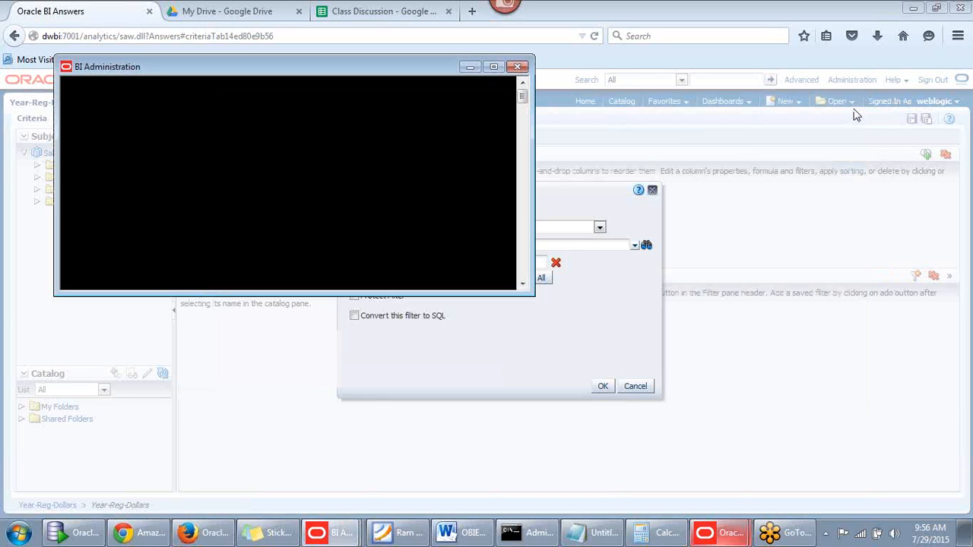
Set the Year filter's repository variable to Year_Static_V and apply it
click(571, 266)
click(498, 262)
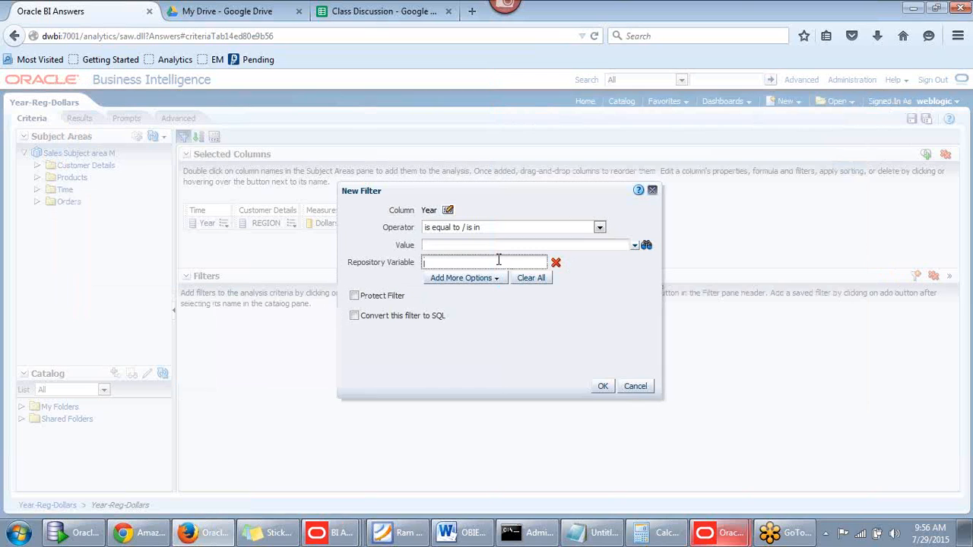
text(Year_Static_V)
click(603, 388)
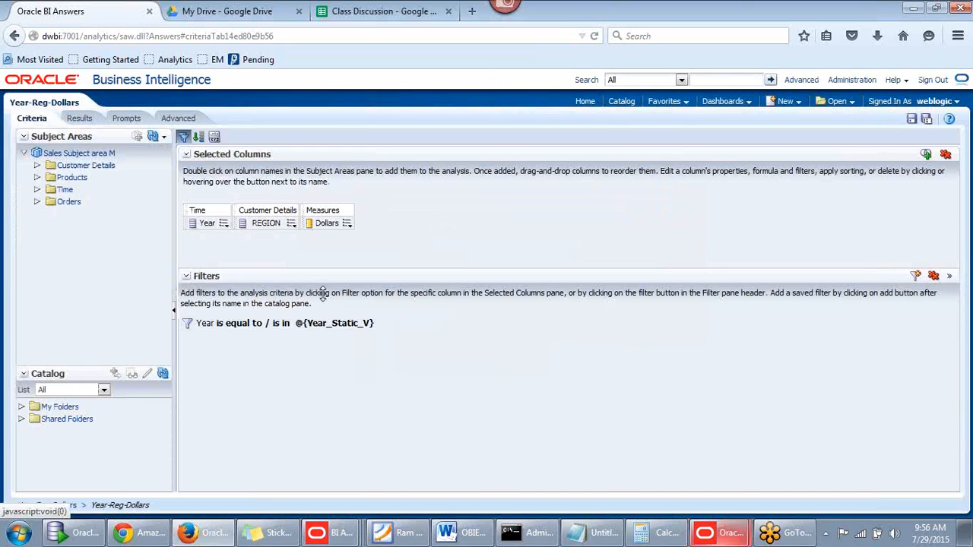
Check the results show only 1998 dollars for Central, East and West, then return to Criteria
click(80, 120)
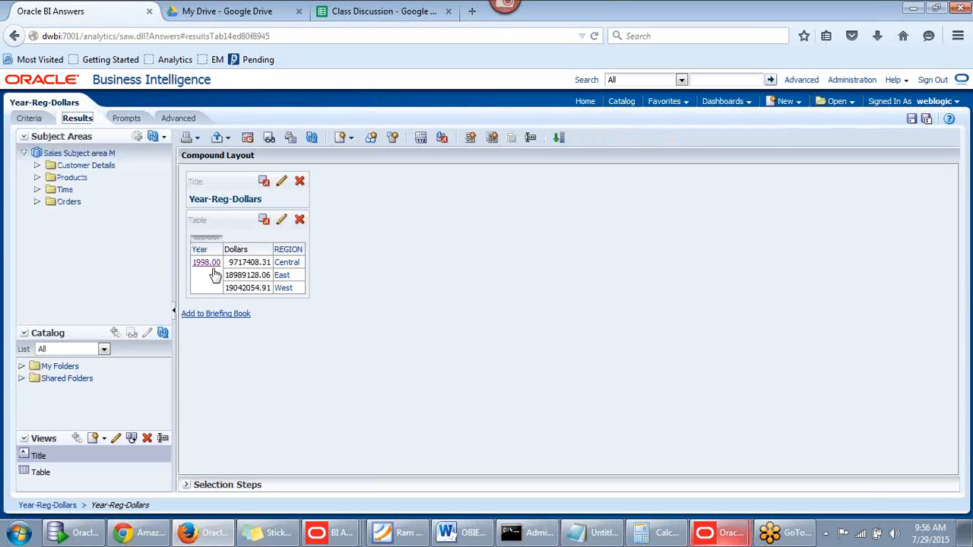
click(33, 119)
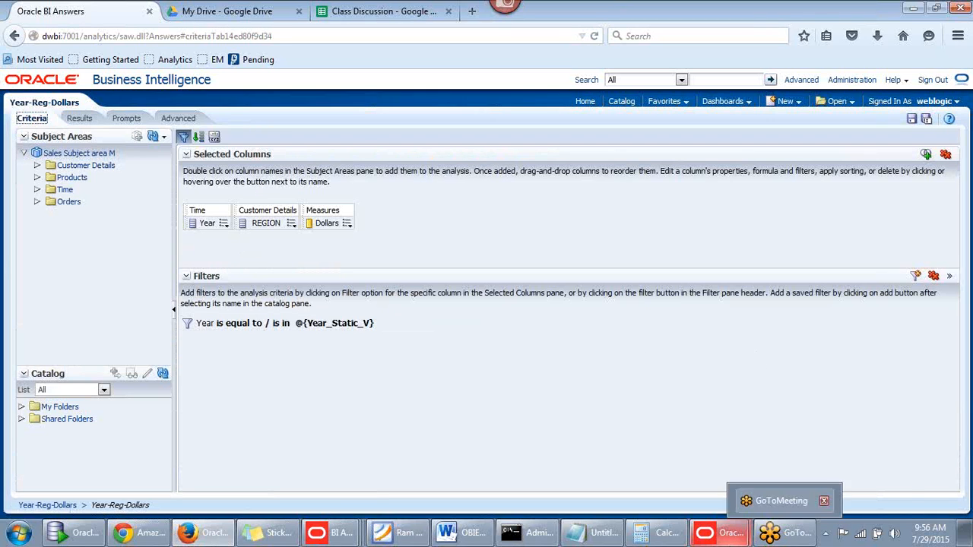
mouse_move(733, 531)
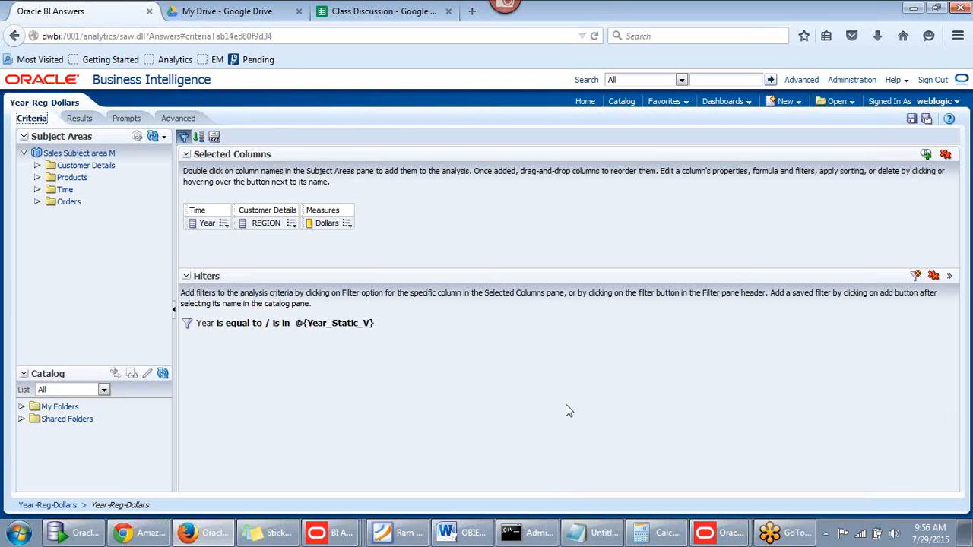
right_click(438, 374)
click(441, 332)
click(718, 533)
Open Year_Static_V from Manage > Variables and check it out, showing its Static type and default 1998
click(677, 502)
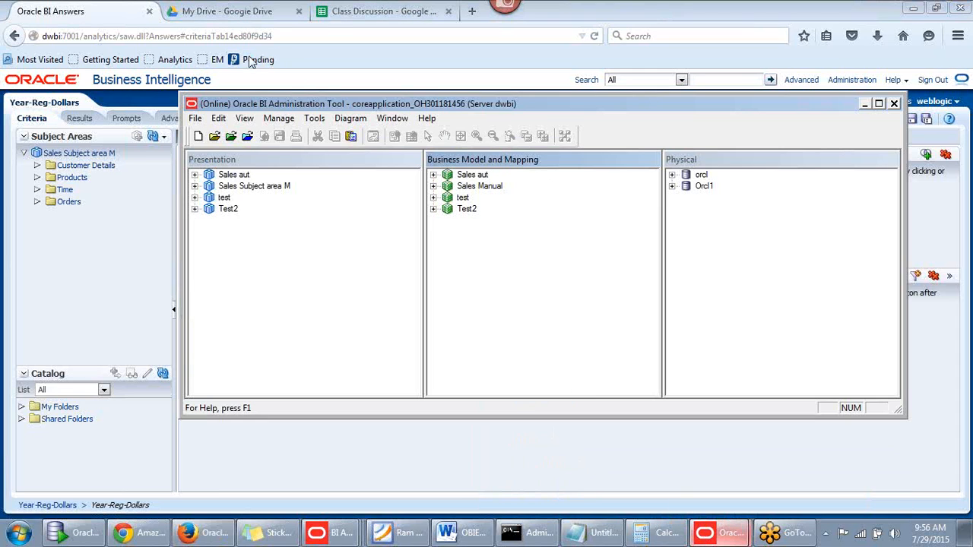
click(277, 118)
click(262, 215)
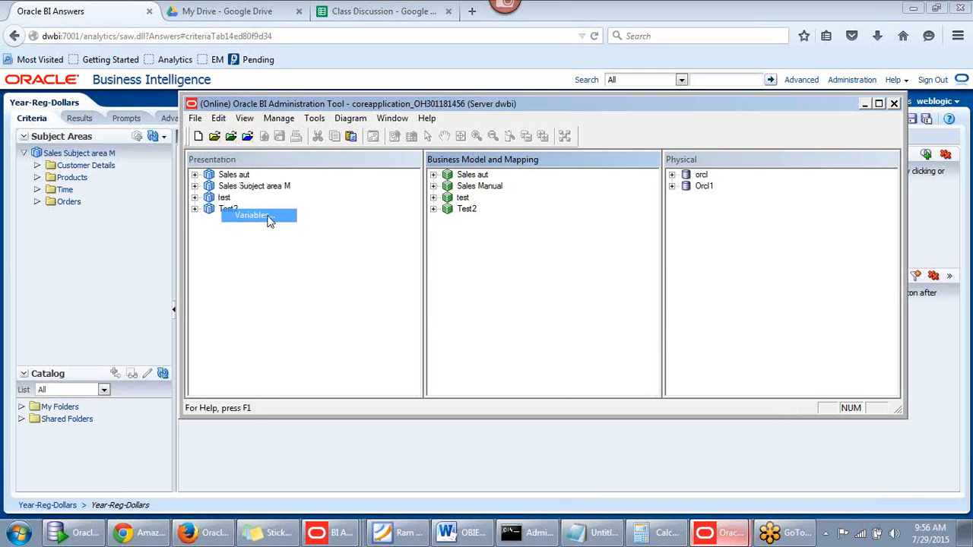
click(411, 144)
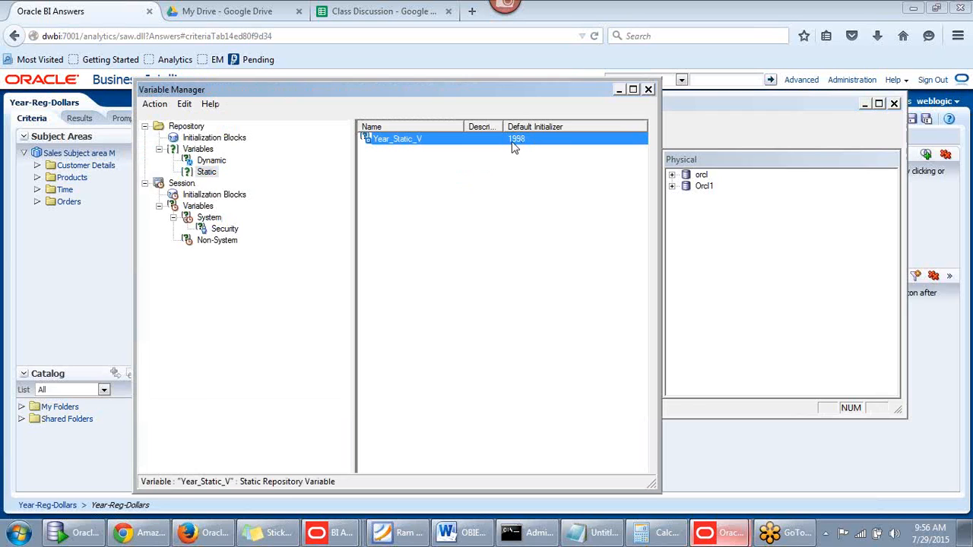
double_click(441, 144)
click(457, 322)
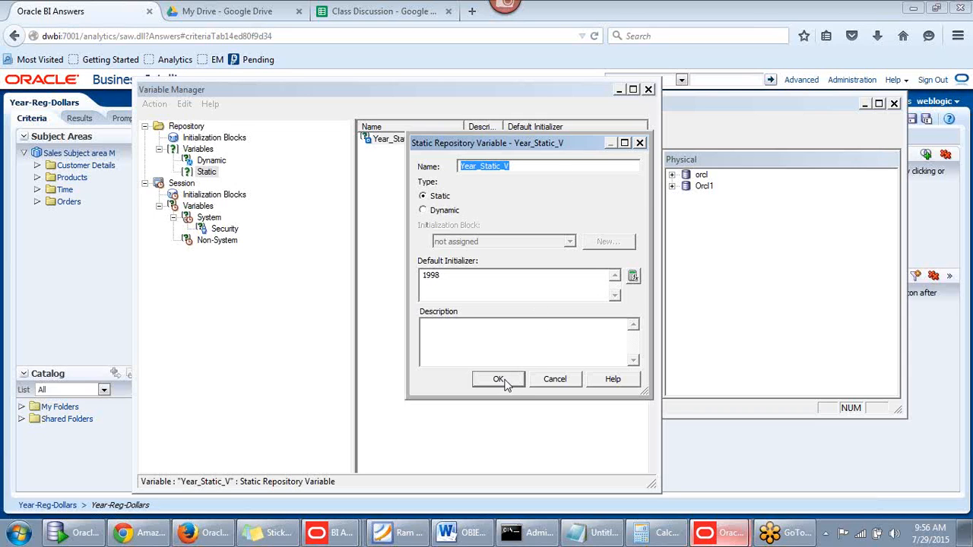
click(533, 166)
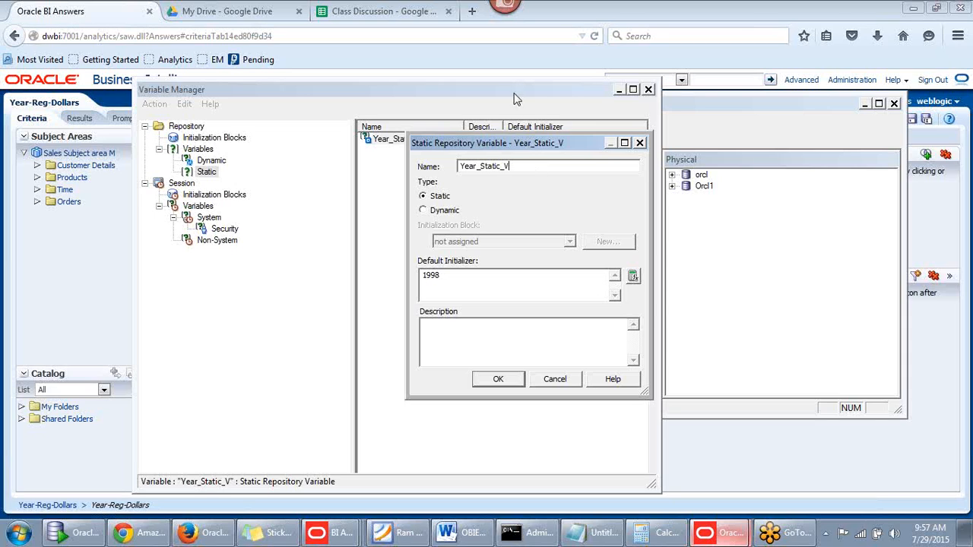
Close the Static Repository Variable editor and Variable Manager, then minimize the Administration Tool
click(639, 143)
click(649, 90)
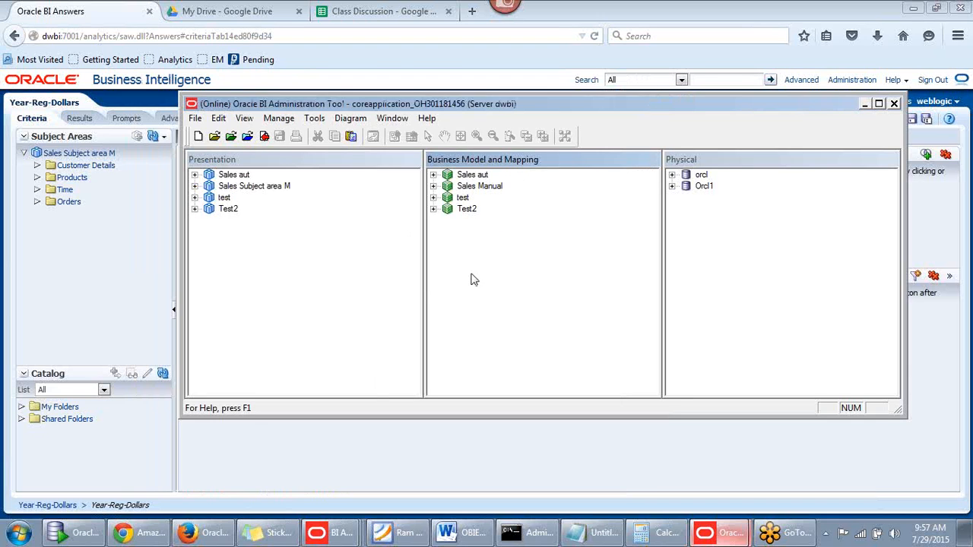
click(865, 105)
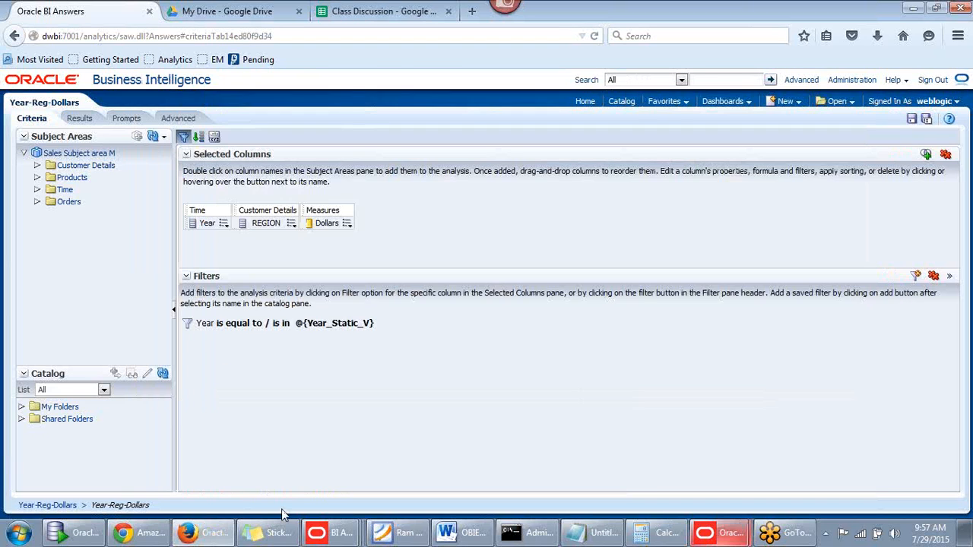
Bring the Firefox browser back and switch to the Class Discussion spreadsheet
click(192, 535)
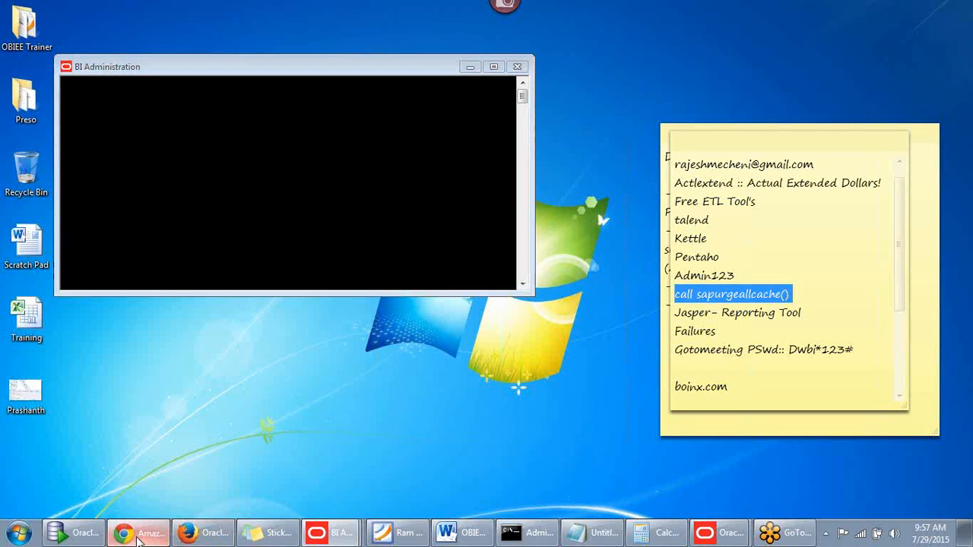
click(138, 536)
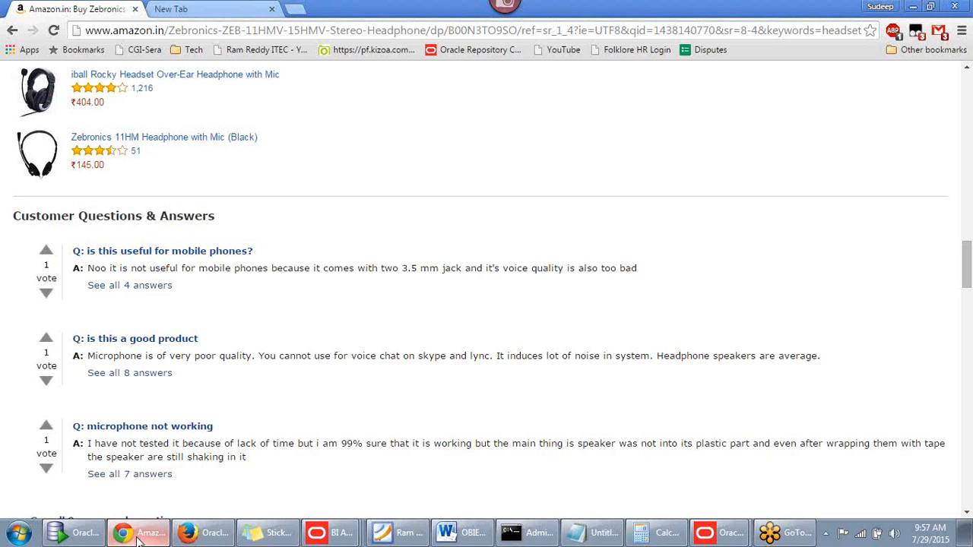
click(199, 535)
click(232, 17)
click(327, 19)
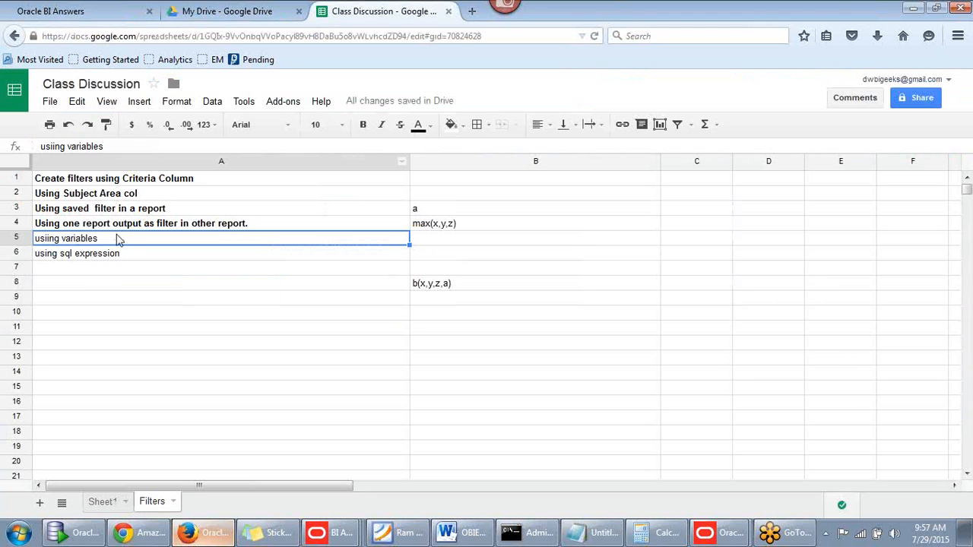
Make the 'usiing variables' topic in A5 bold, then return to Oracle BI Answers
click(94, 256)
click(97, 242)
key(ctrl+b)
click(96, 257)
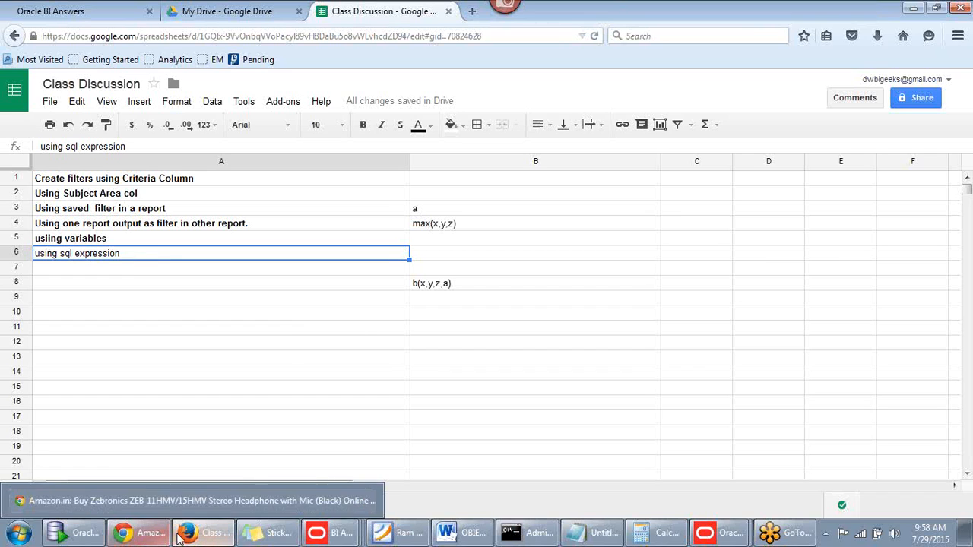
mouse_move(208, 537)
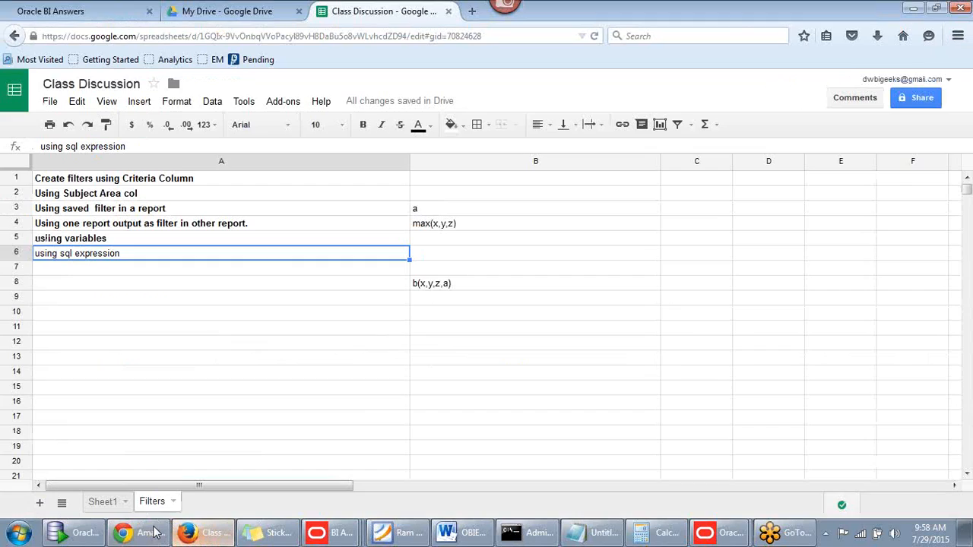
click(104, 17)
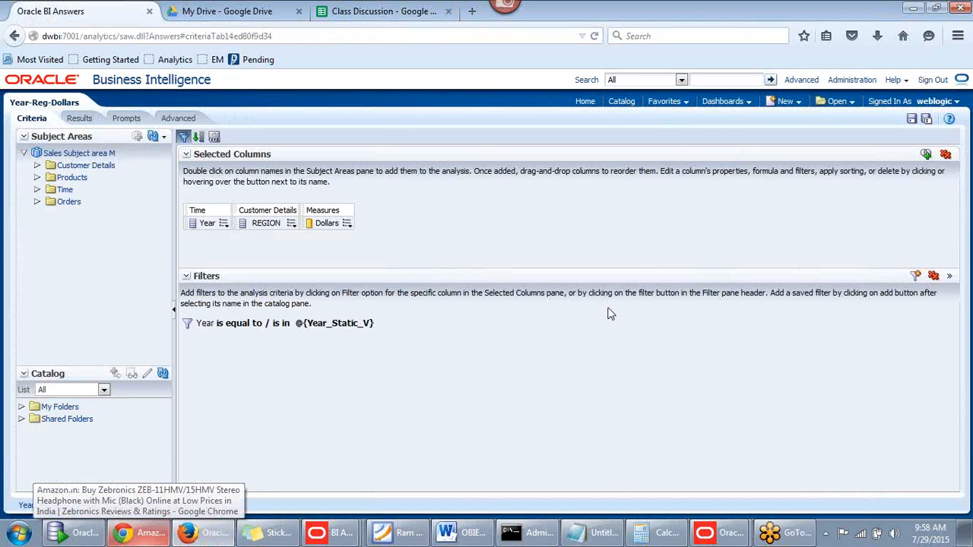
Remove all filters and columns, then add the Year, Monthcode and Month columns from Time
click(934, 279)
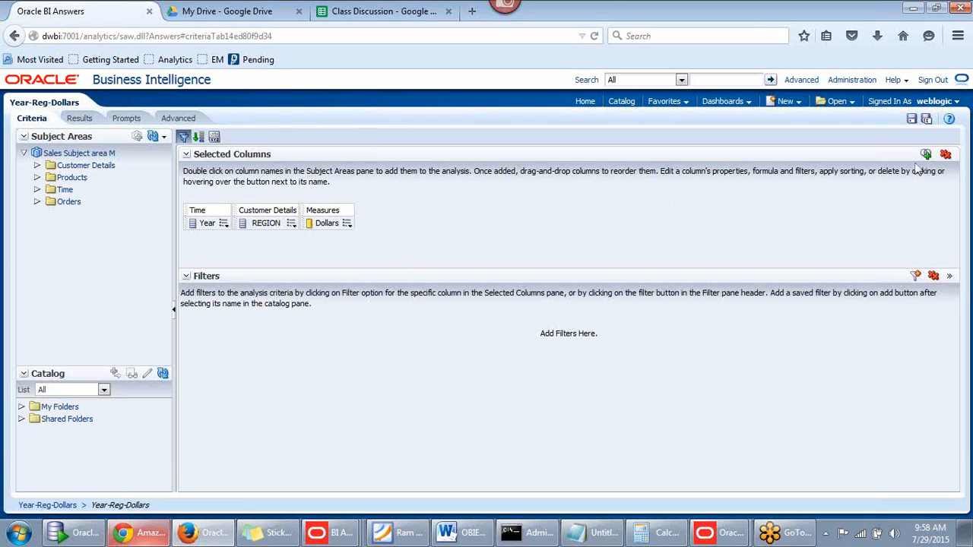
click(946, 155)
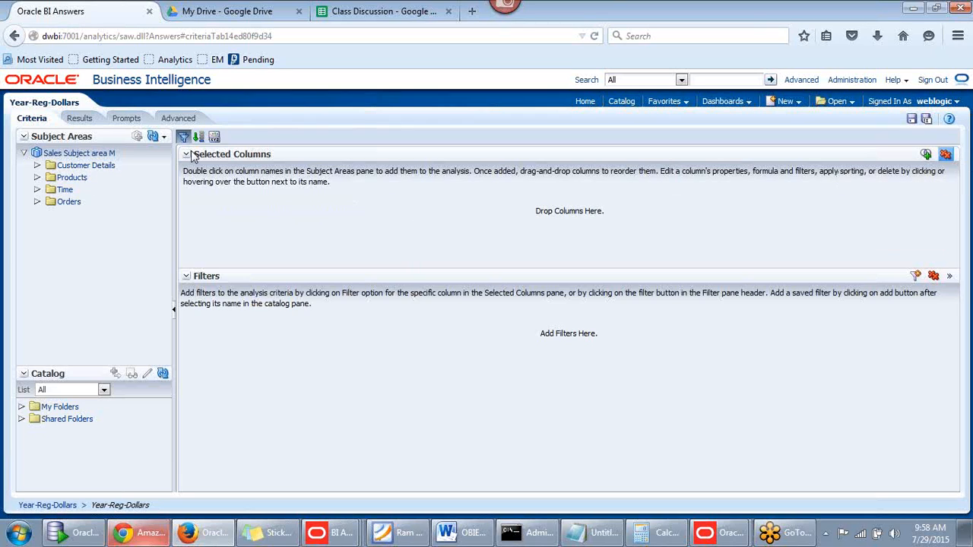
click(37, 190)
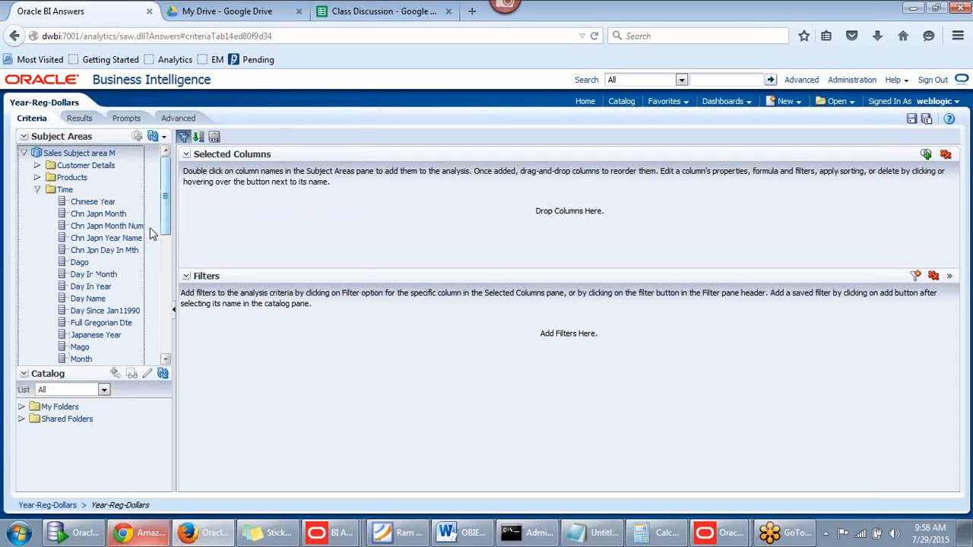
drag(159, 228, 163, 338)
double_click(79, 301)
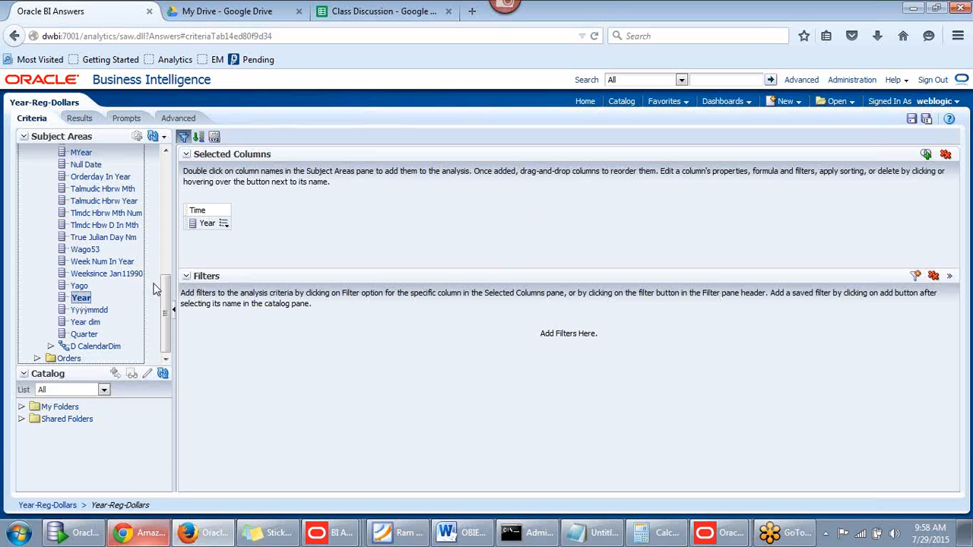
drag(166, 291, 170, 240)
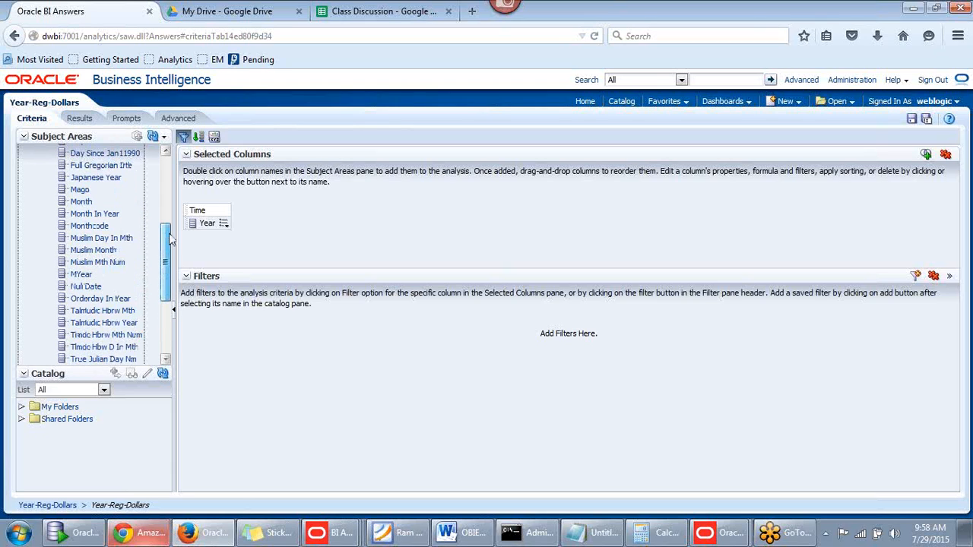
double_click(99, 228)
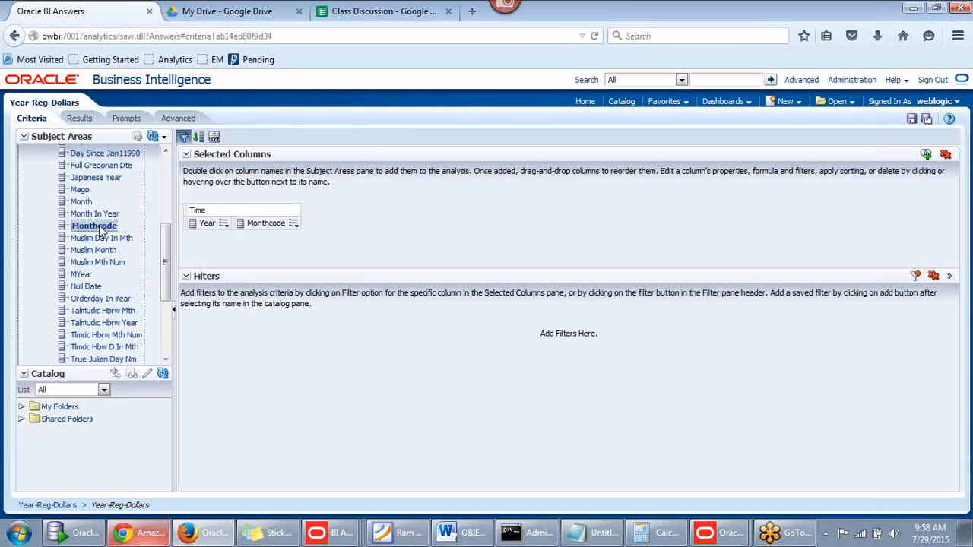
double_click(83, 202)
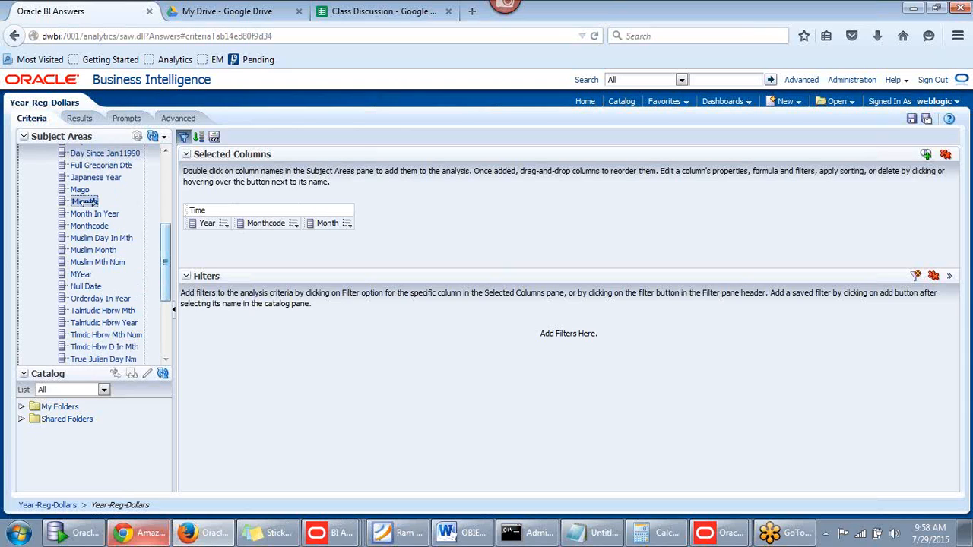
drag(163, 257, 164, 216)
Add REGION from Customer Details and the Dollars measure, then preview the results
click(37, 166)
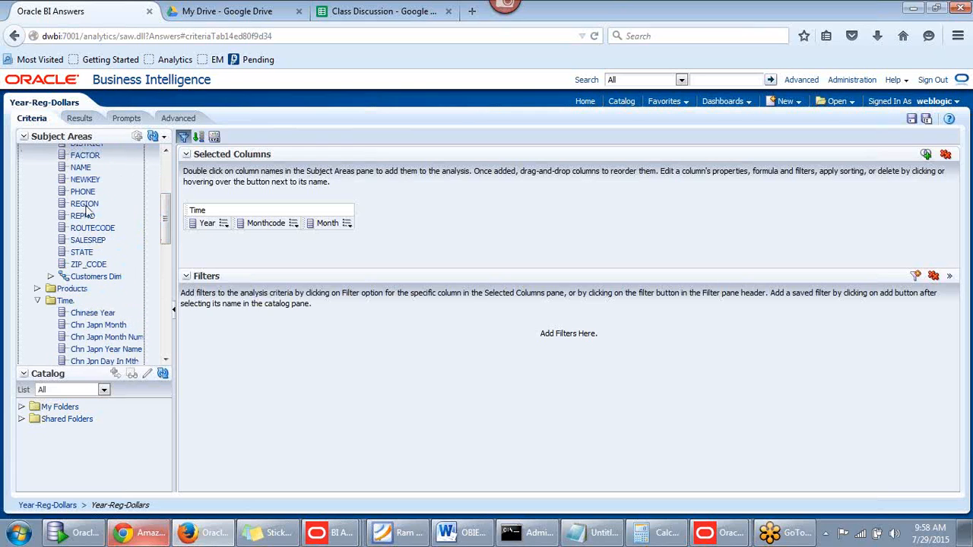
click(88, 206)
double_click(87, 205)
scroll(76, 335, down, 8)
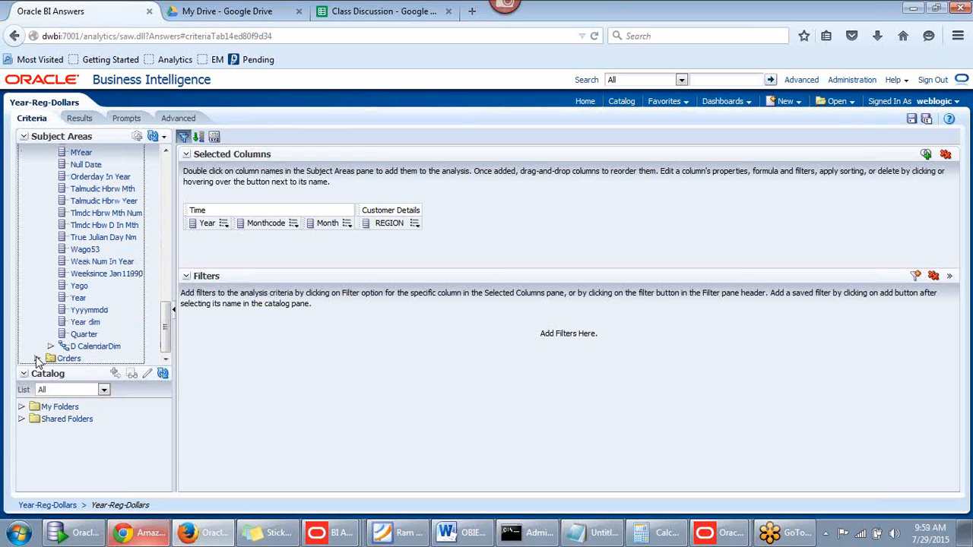
drag(165, 307, 167, 328)
click(51, 347)
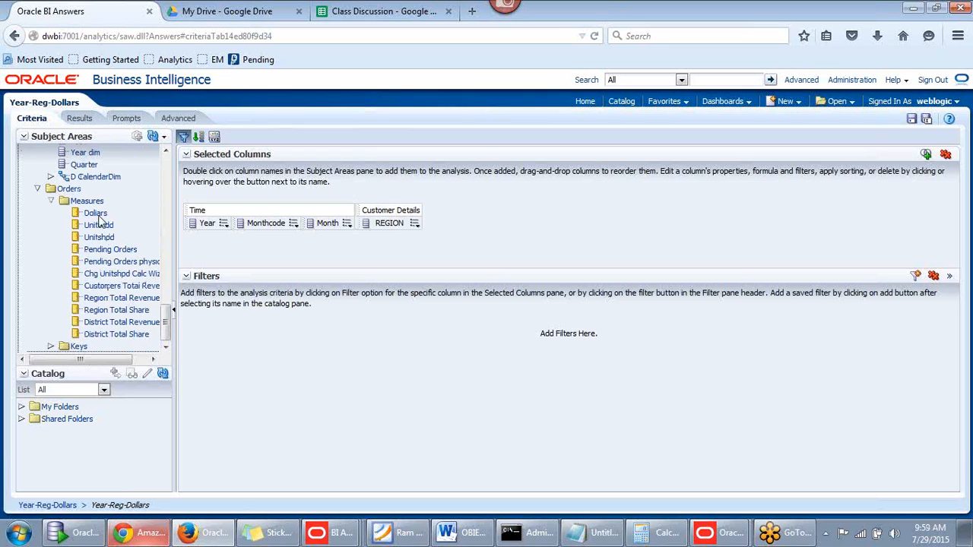
double_click(95, 214)
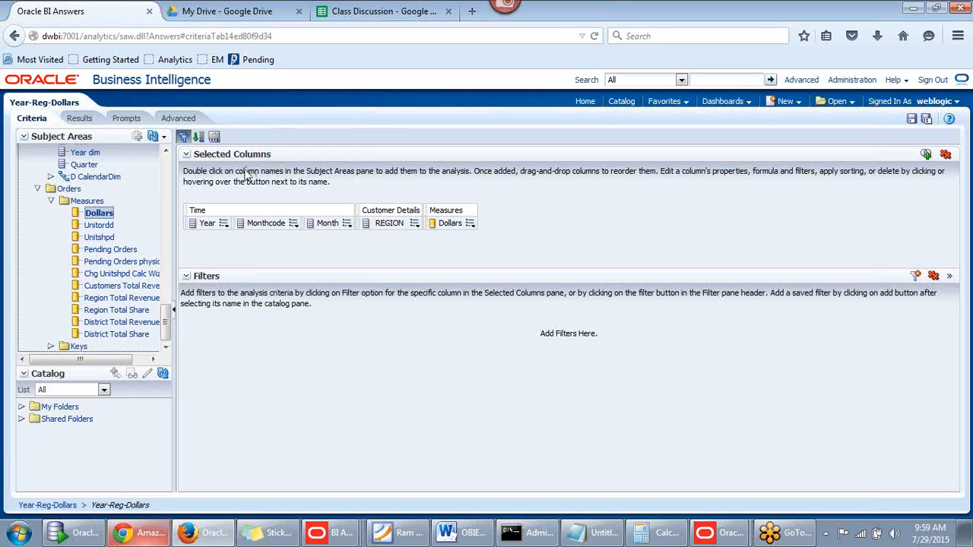
click(79, 119)
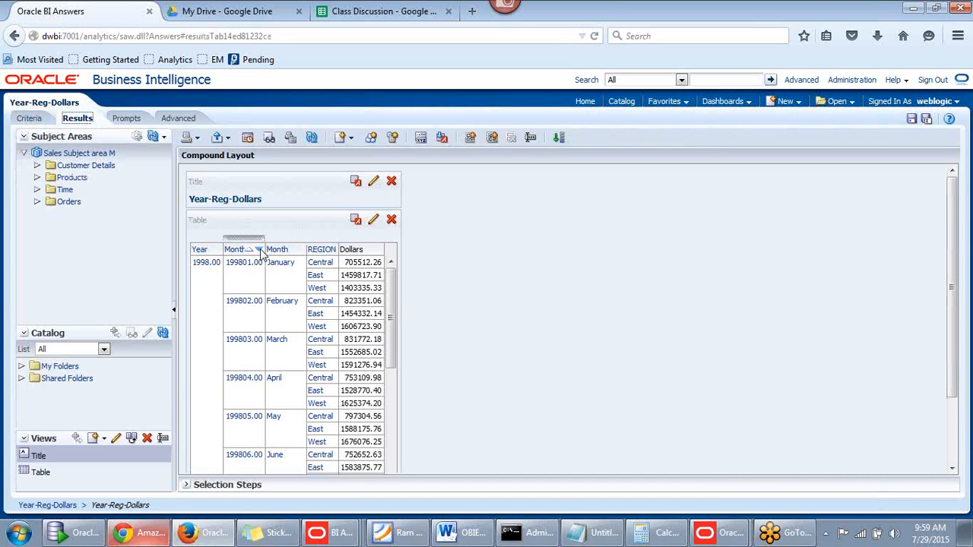
click(32, 119)
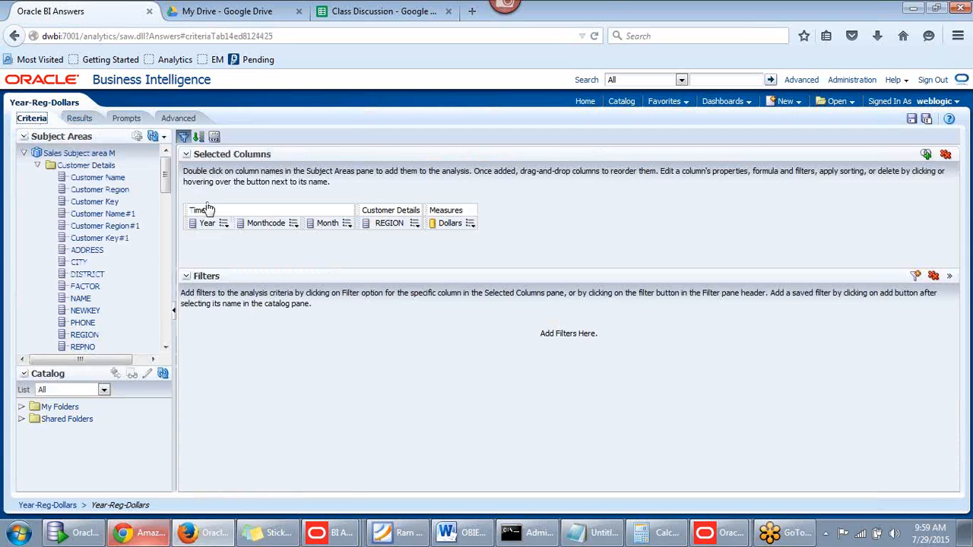
Start a new REGION filter with an SQL Expression field, then discard it unfinished
click(415, 224)
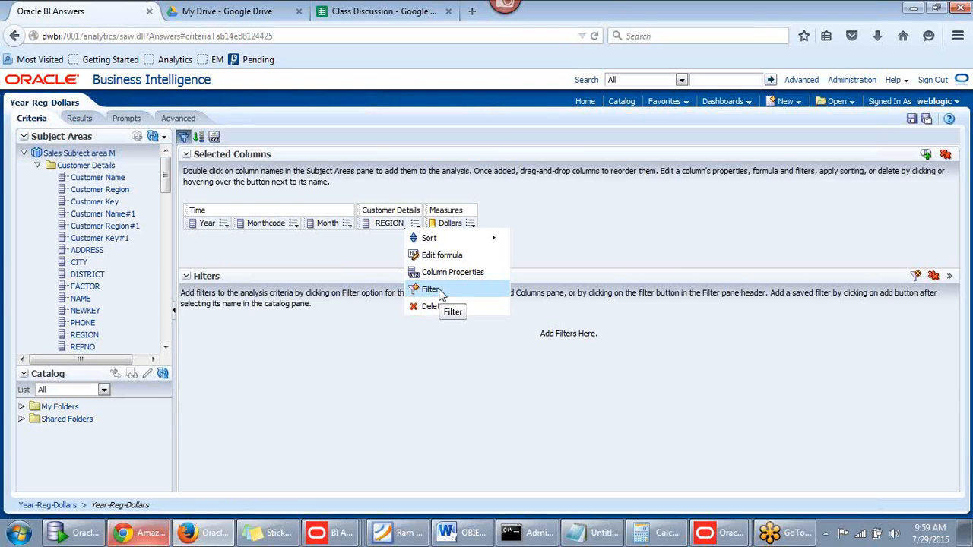
click(430, 290)
click(447, 261)
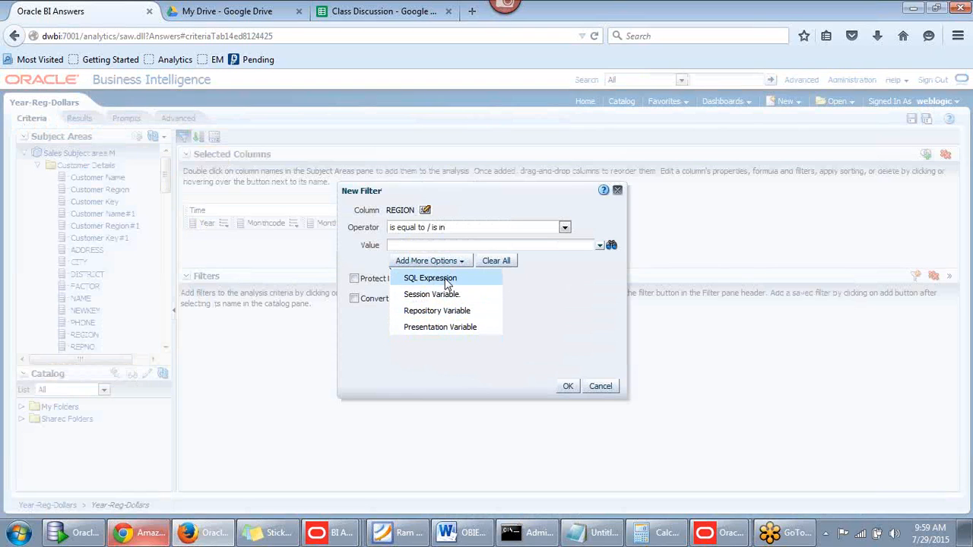
click(430, 279)
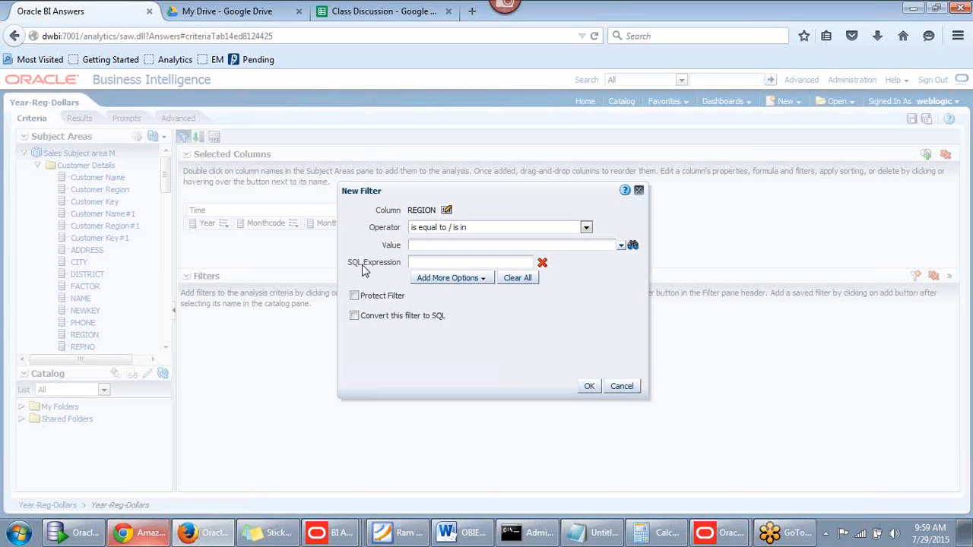
click(543, 264)
click(429, 262)
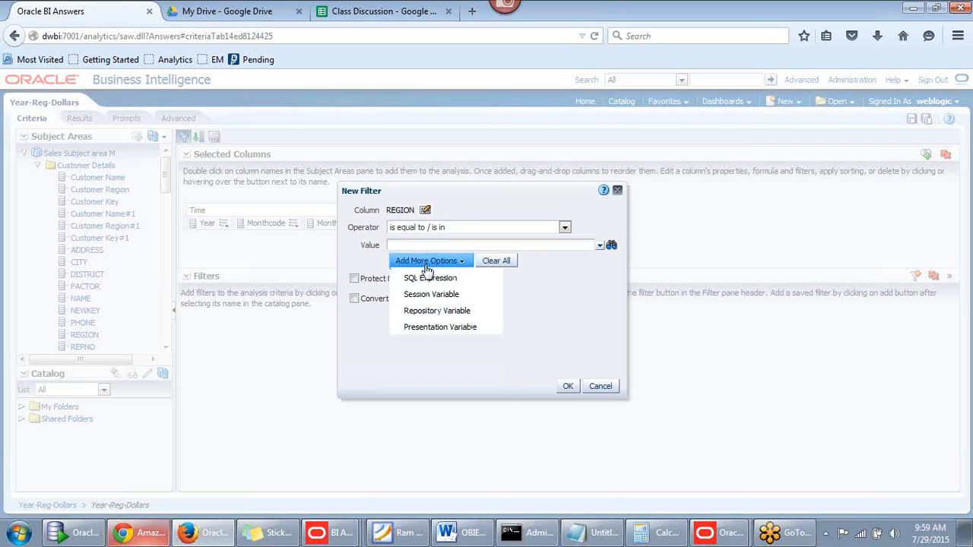
click(429, 279)
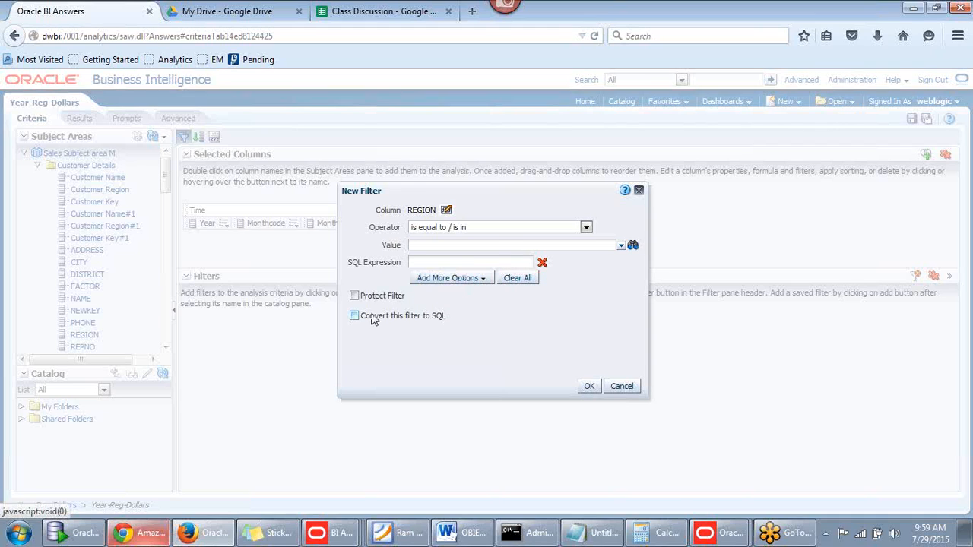
triple_click(374, 265)
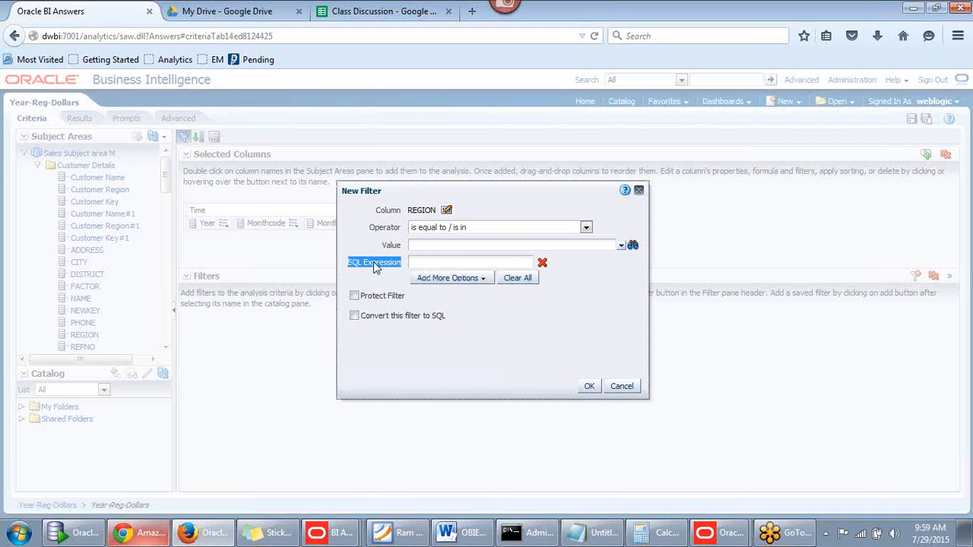
click(427, 263)
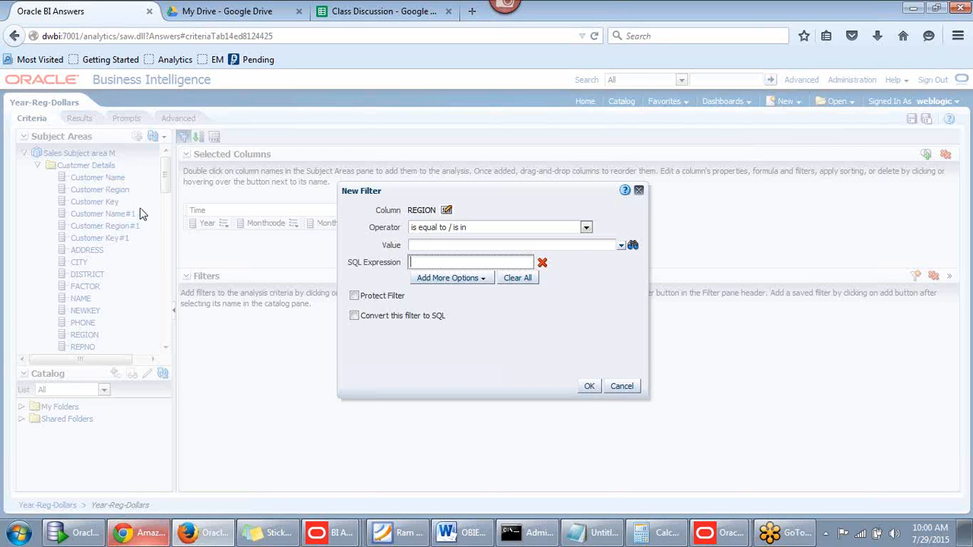
click(639, 190)
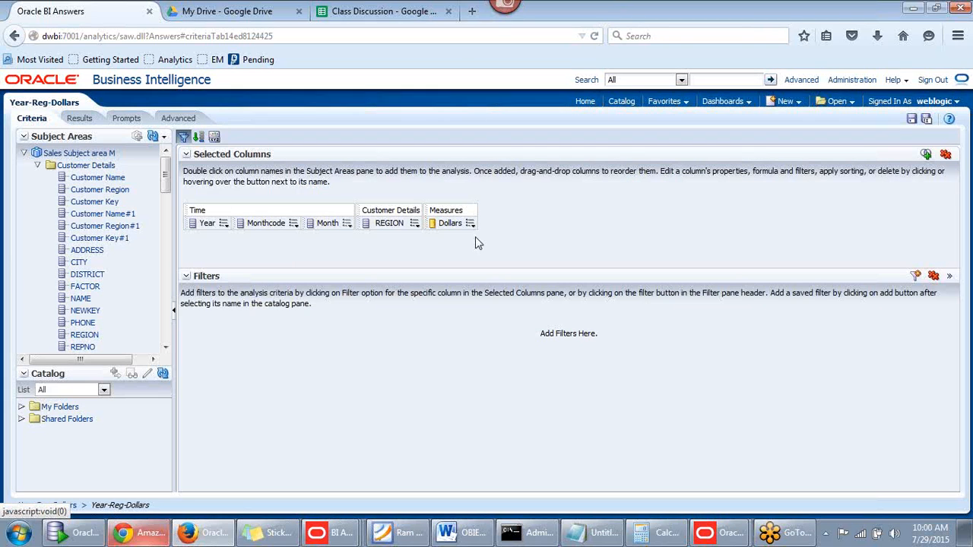
In the REGION column's formula editor, put 'select' before "Customer Details"."REGION"
click(417, 225)
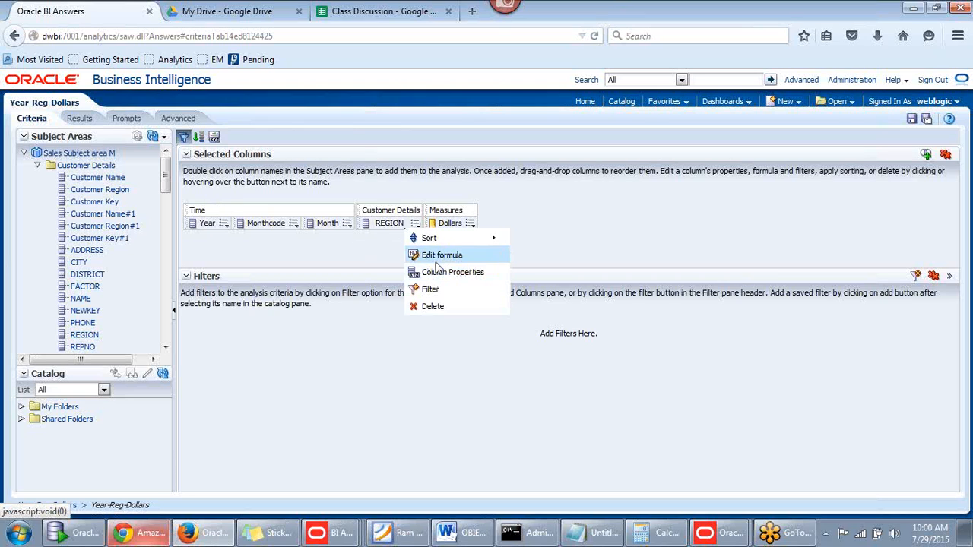
click(441, 256)
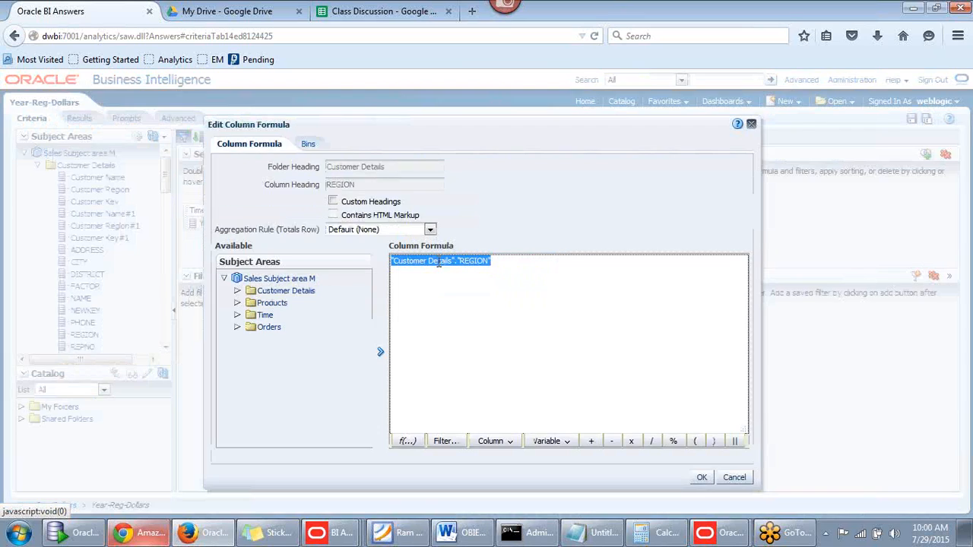
click(392, 261)
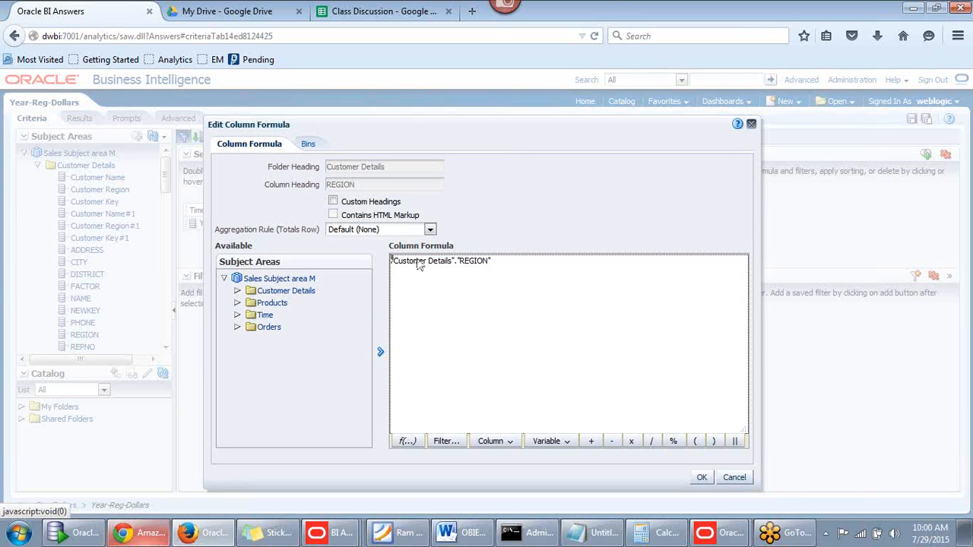
text(seelct)
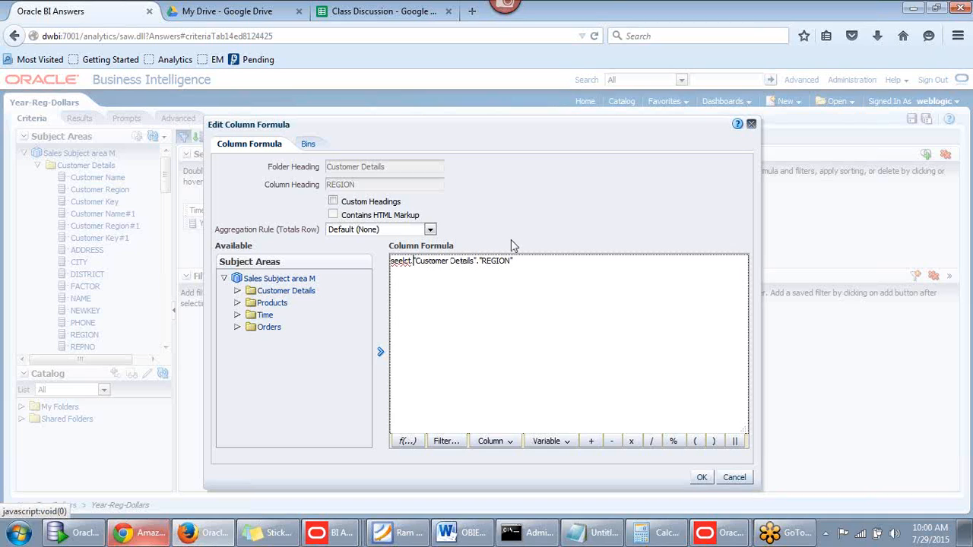
key(shift+Home)
key(BackSpace)
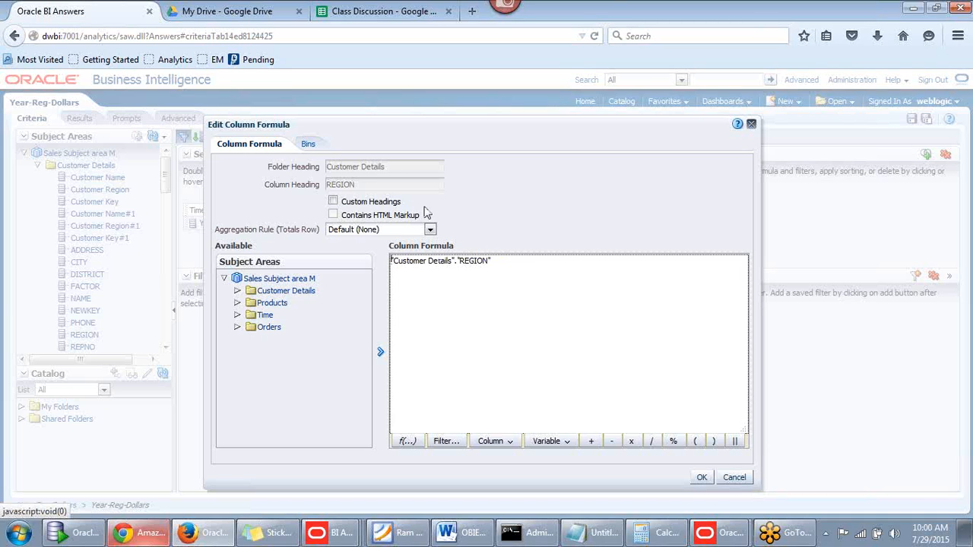
text(select)
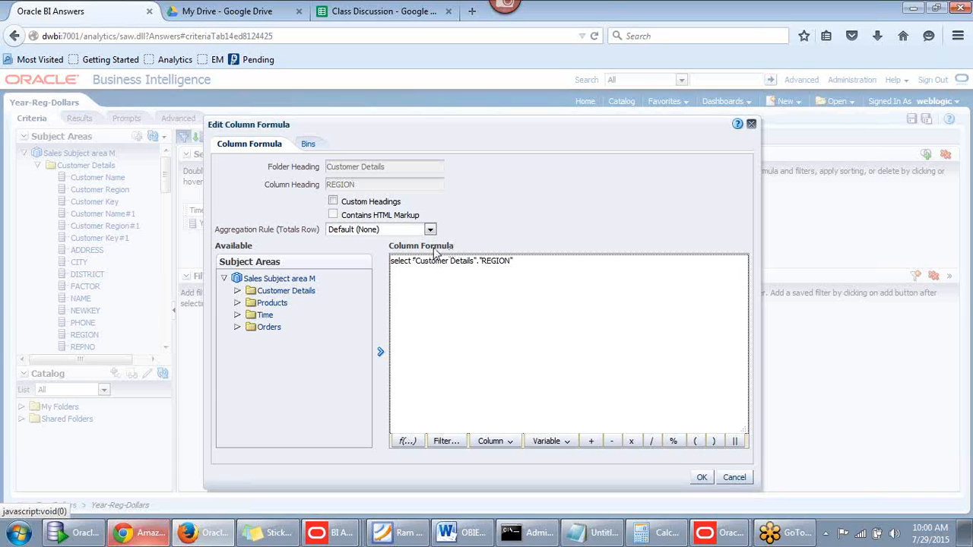
Add 'from' at the formula's end and copy "Customer Details" for reuse
click(543, 264)
text(from)
click(285, 278)
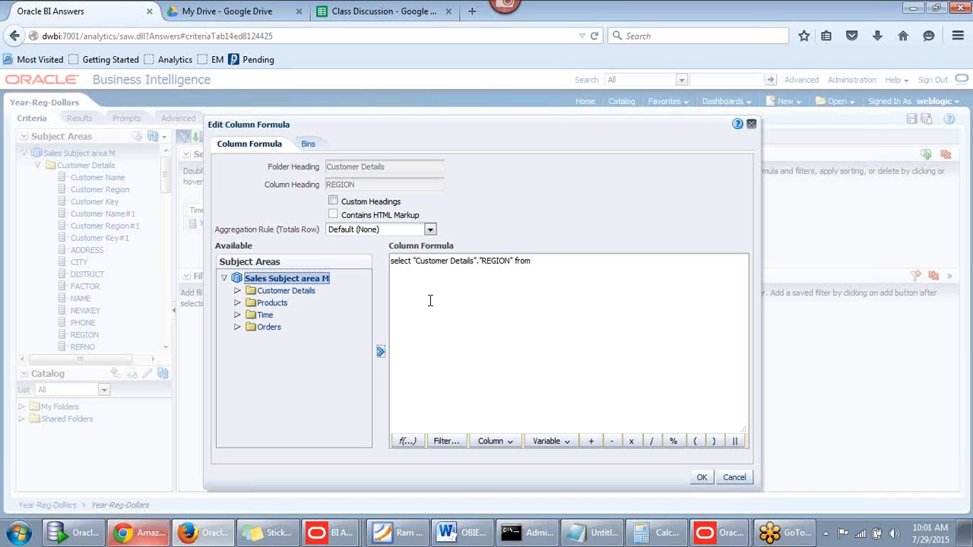
click(460, 262)
drag(413, 261, 477, 259)
key(ctrl+c)
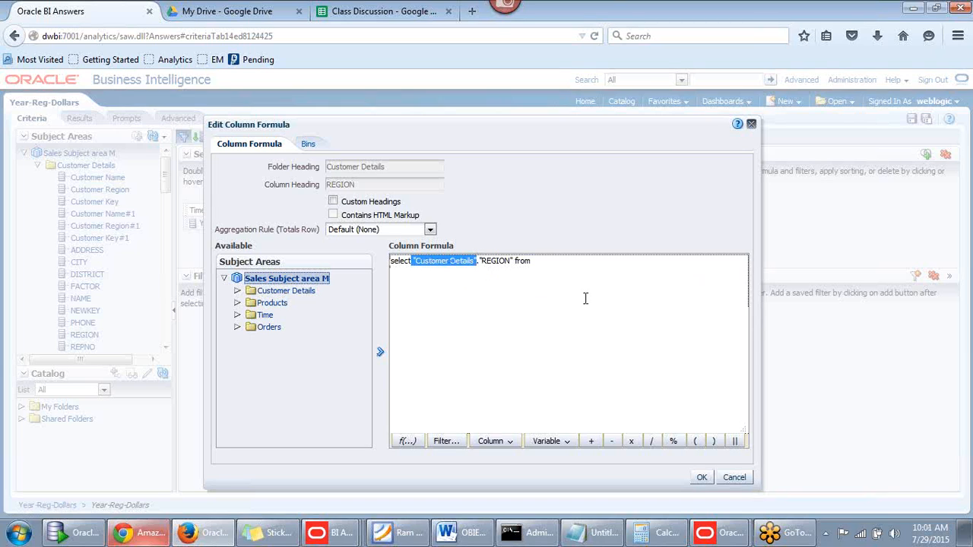
click(567, 265)
Paste "Customer Details" after from, add 'where', and insert the Customer Details REGION column
key(ctrl+v)
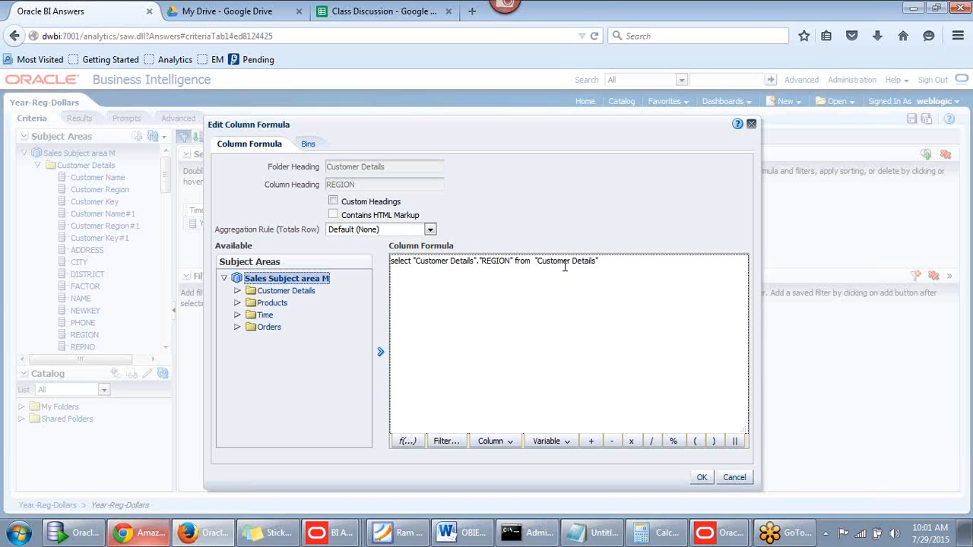
text(where)
click(238, 292)
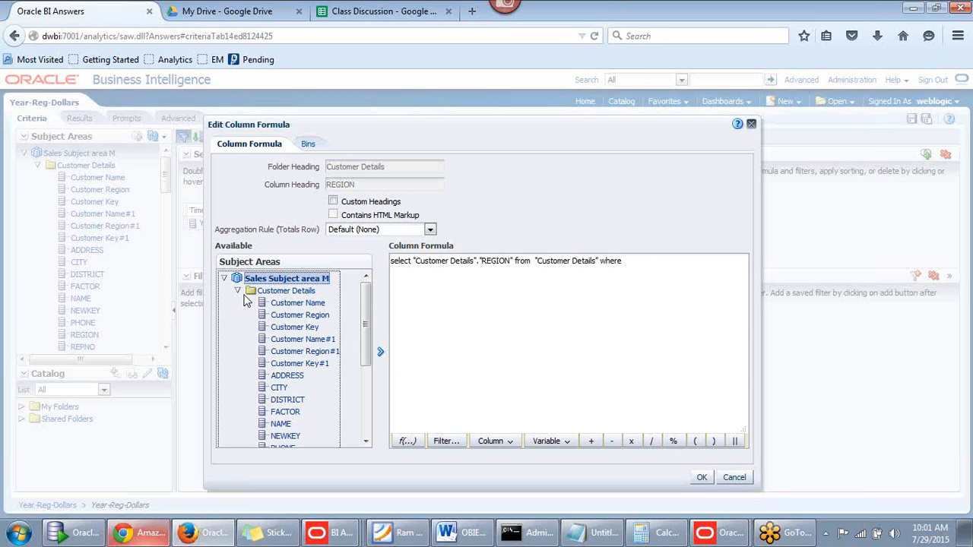
drag(370, 315, 363, 385)
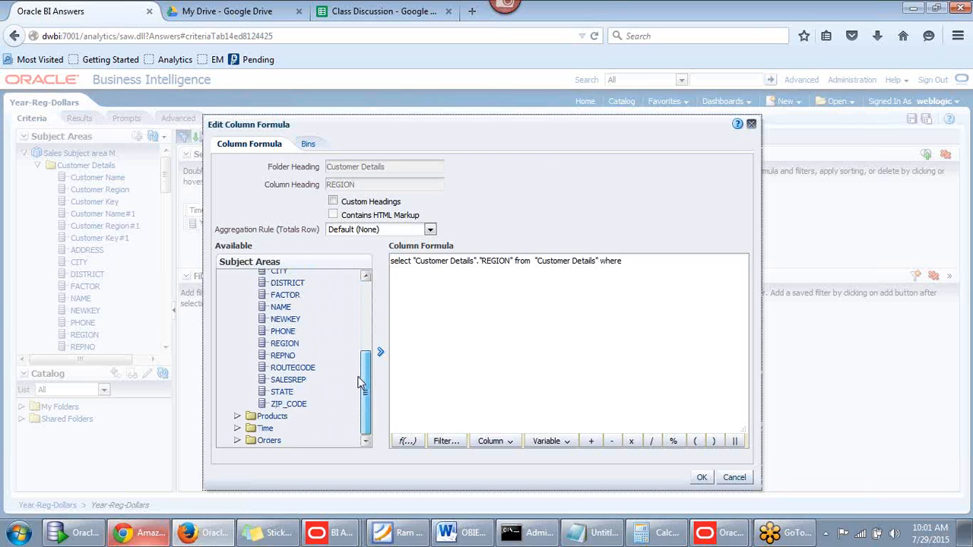
click(289, 347)
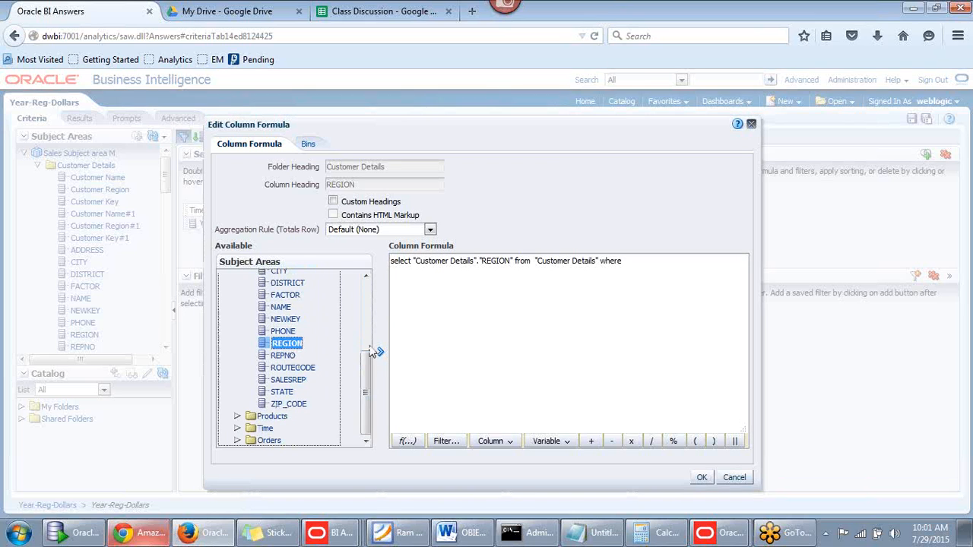
click(380, 352)
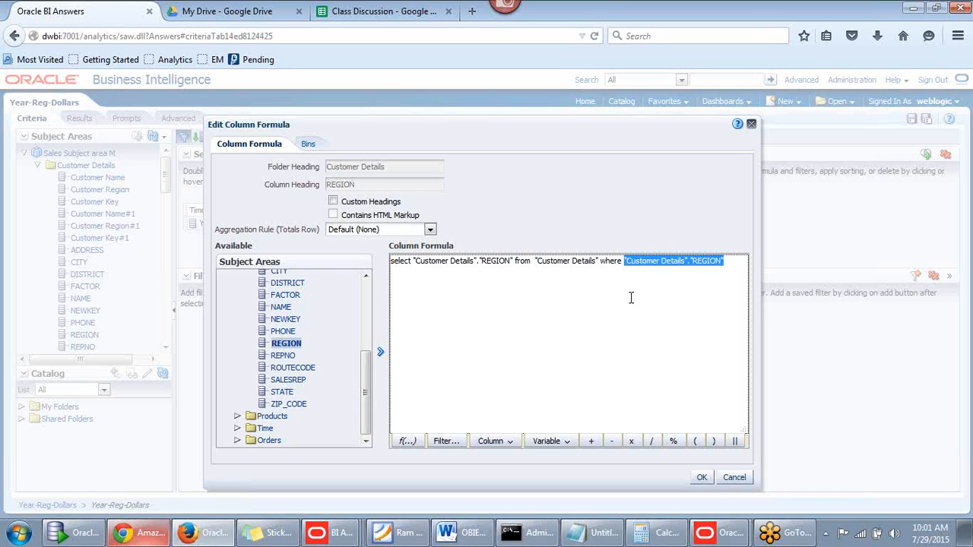
click(363, 374)
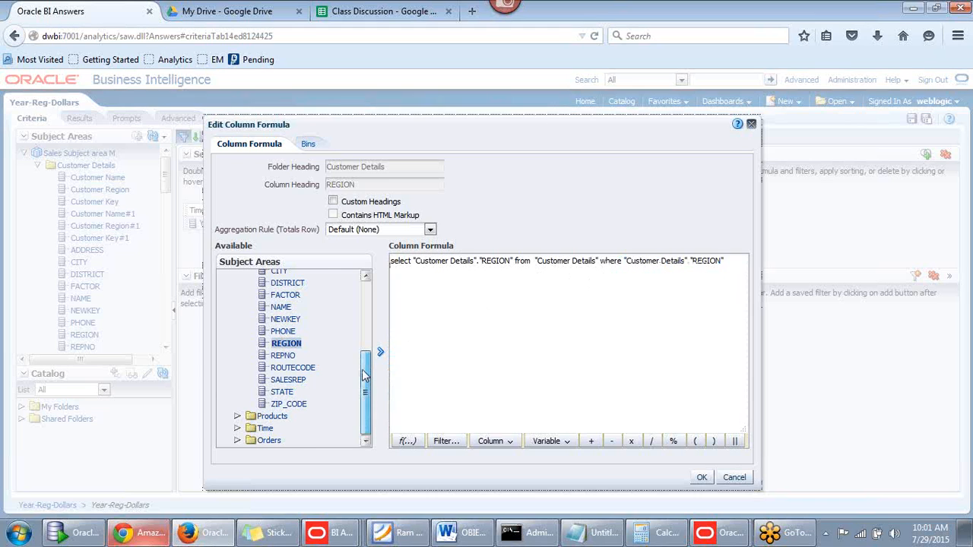
drag(363, 374, 377, 288)
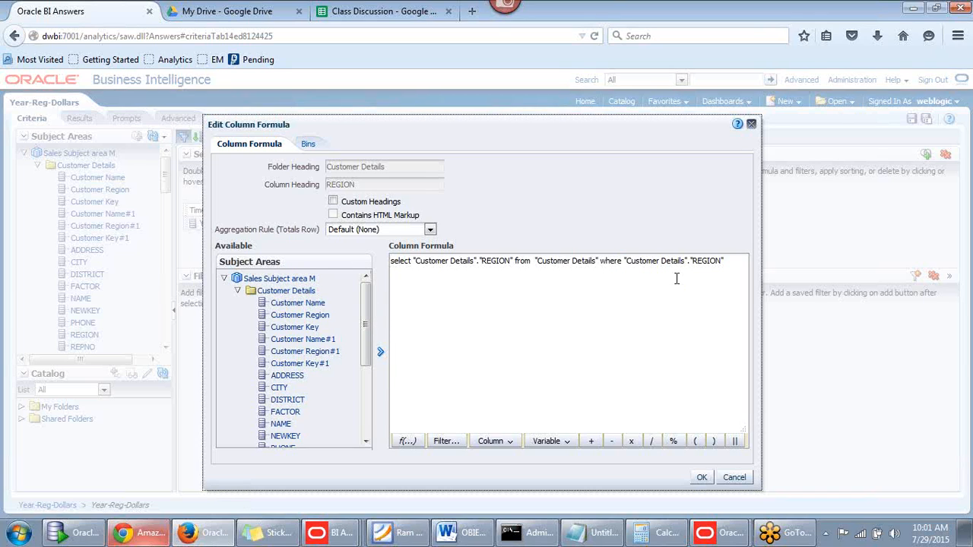
click(725, 261)
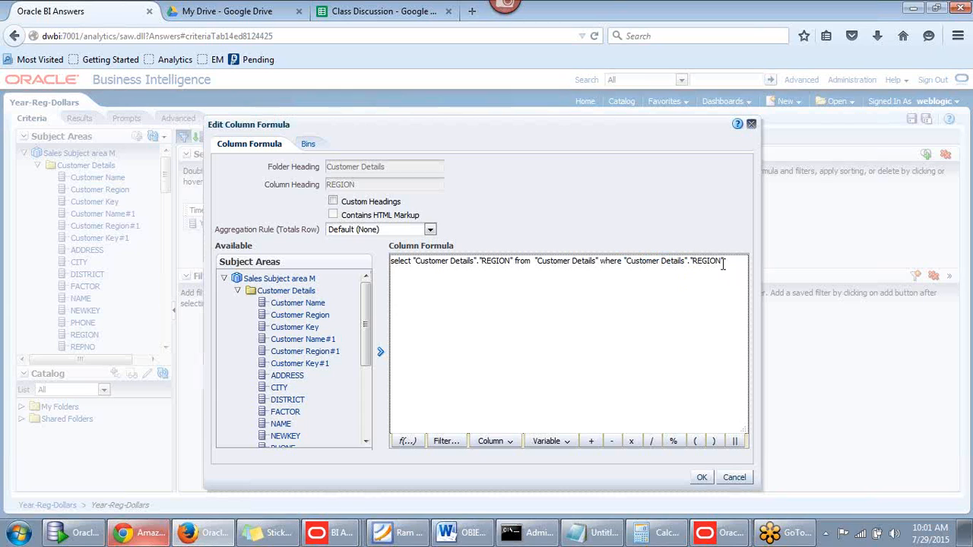
Type ='Centra' after REGION, then delete the whole drafted subquery and cancel the formula editor
text(='Central)
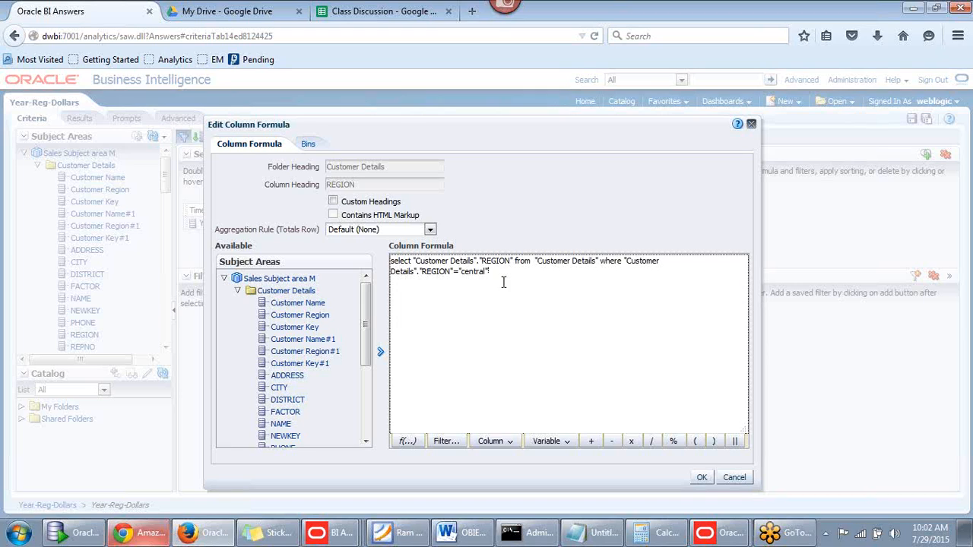
drag(479, 278, 386, 252)
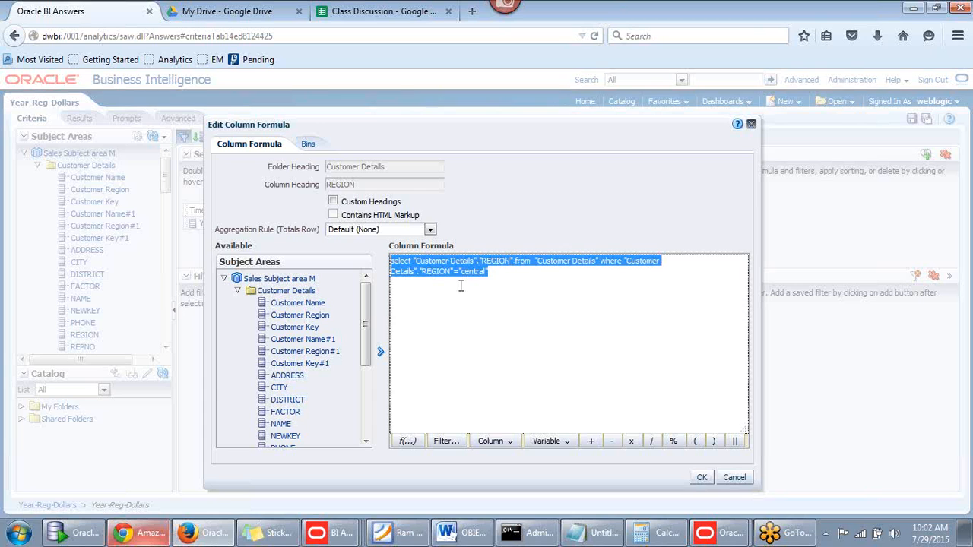
key(Delete)
click(748, 475)
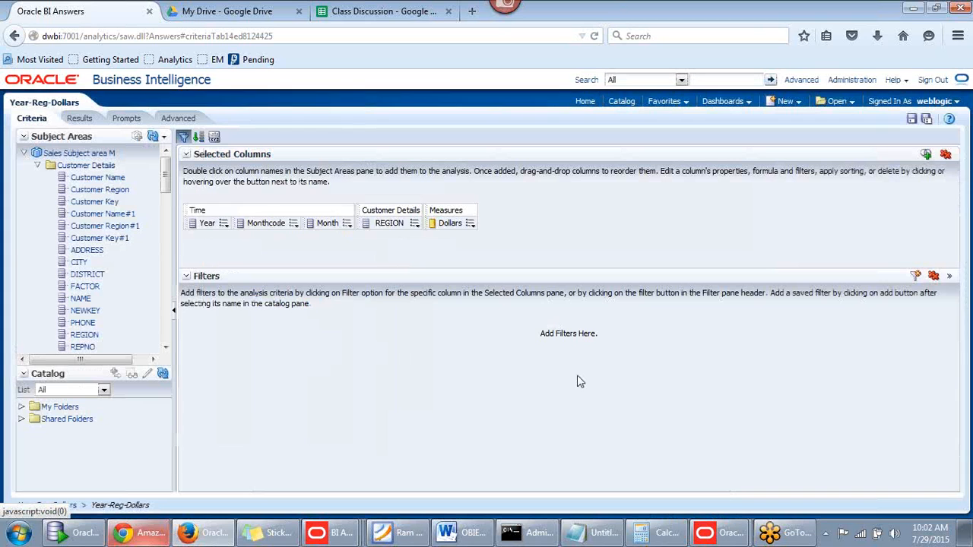
click(415, 222)
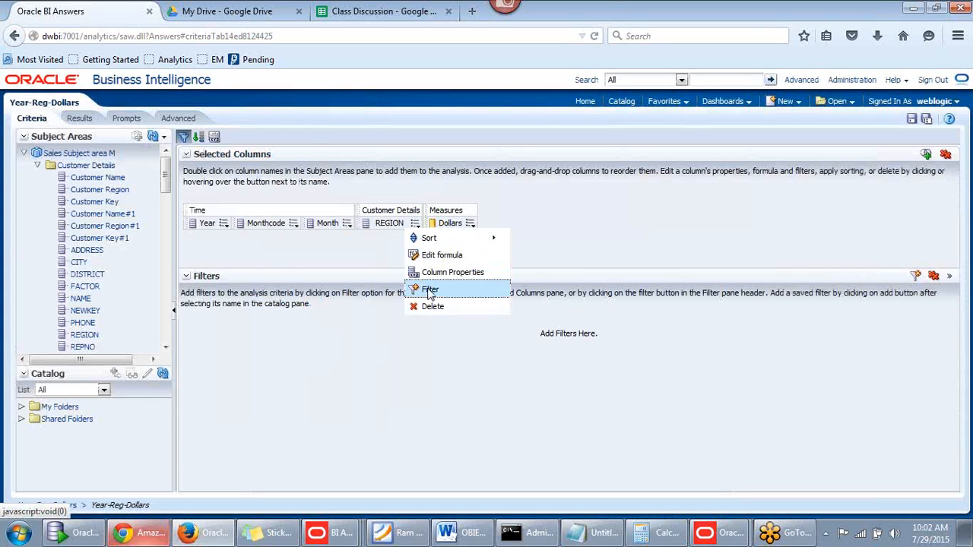
click(429, 290)
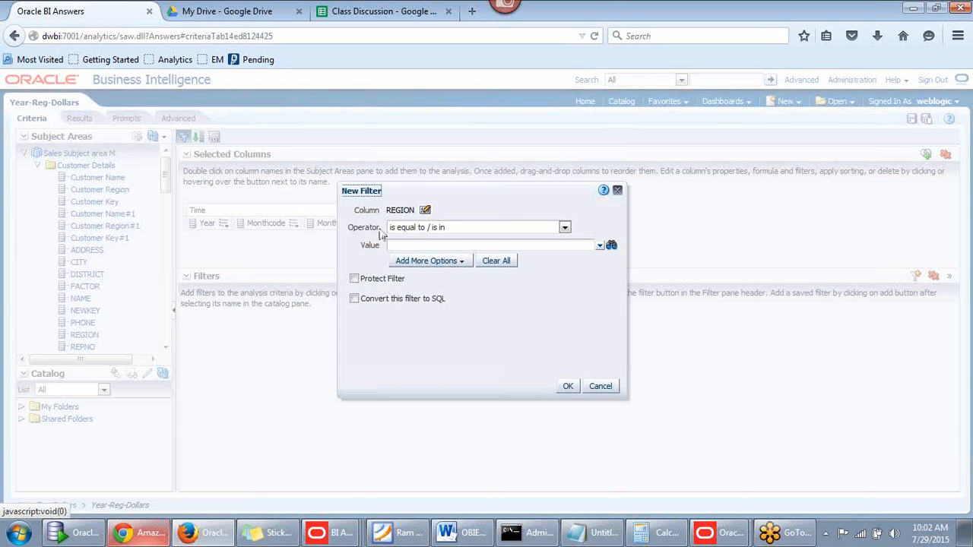
click(422, 245)
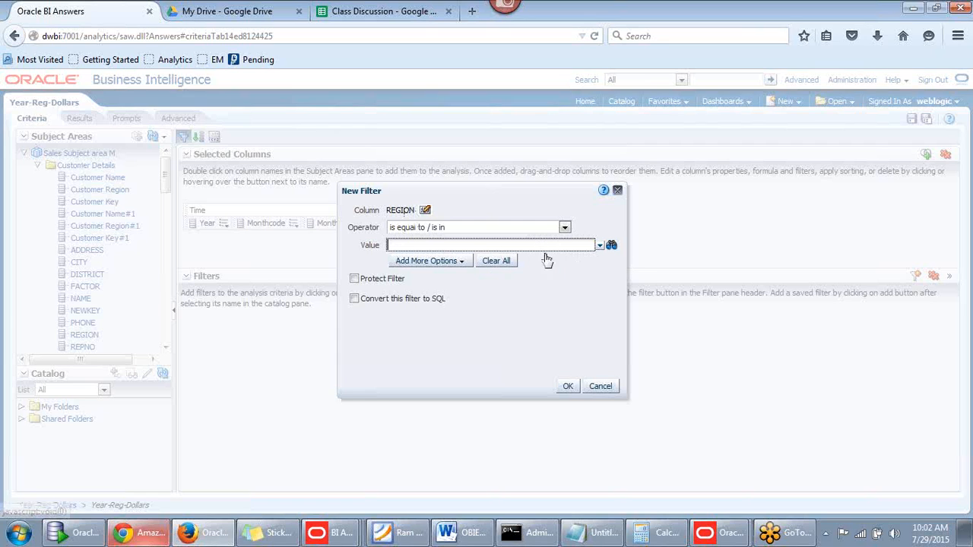
click(457, 263)
click(444, 277)
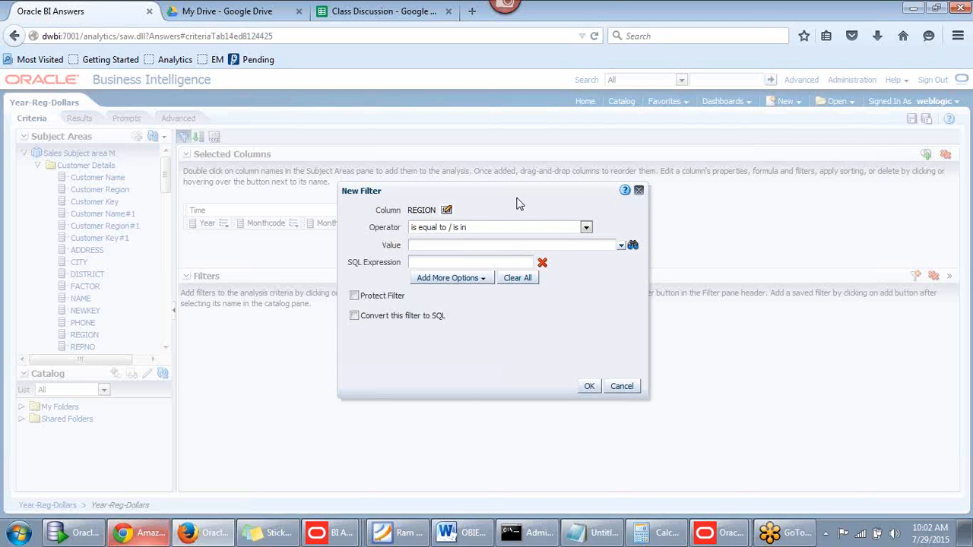
drag(517, 204, 546, 191)
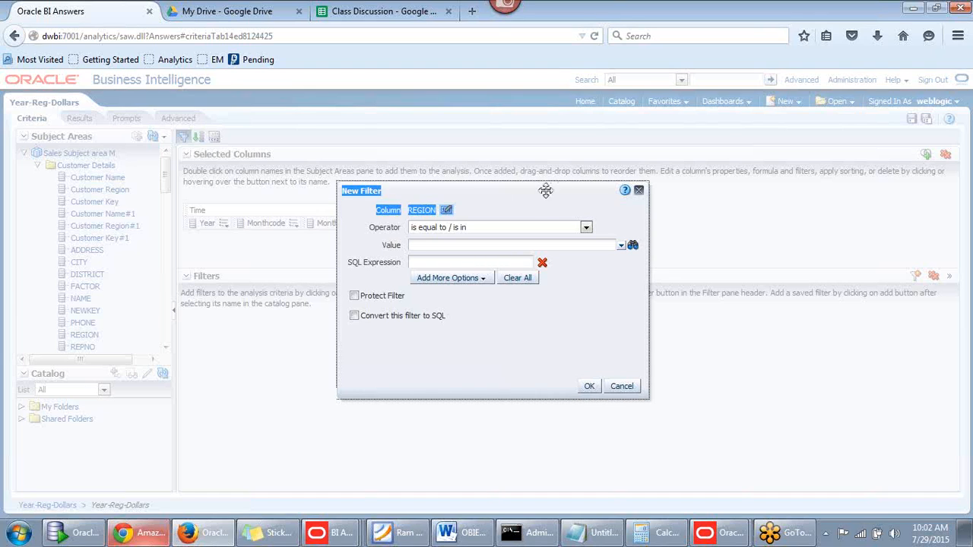
click(523, 204)
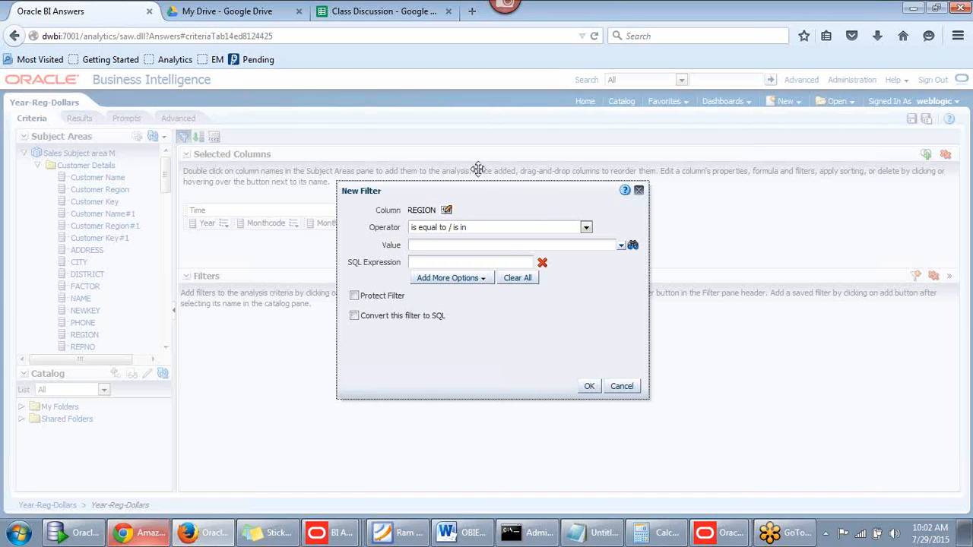
click(639, 191)
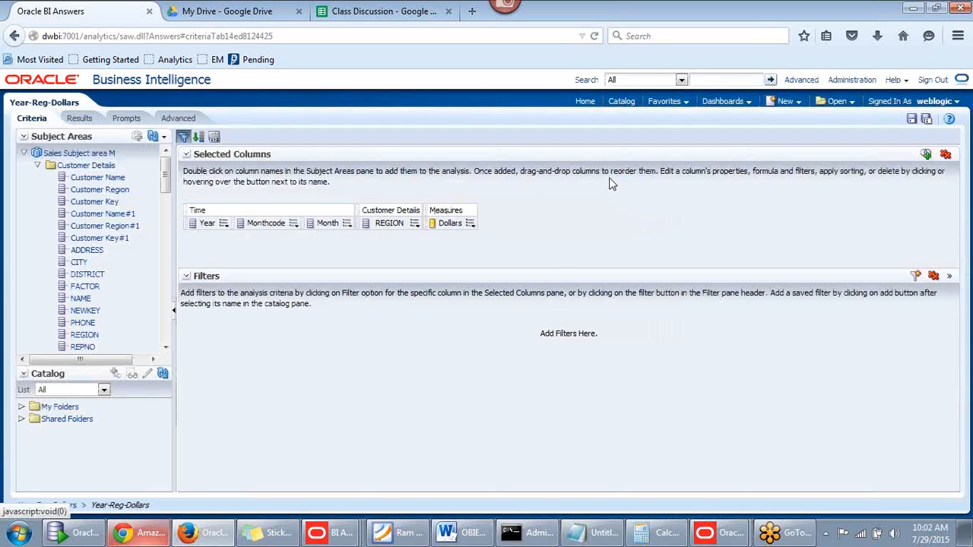